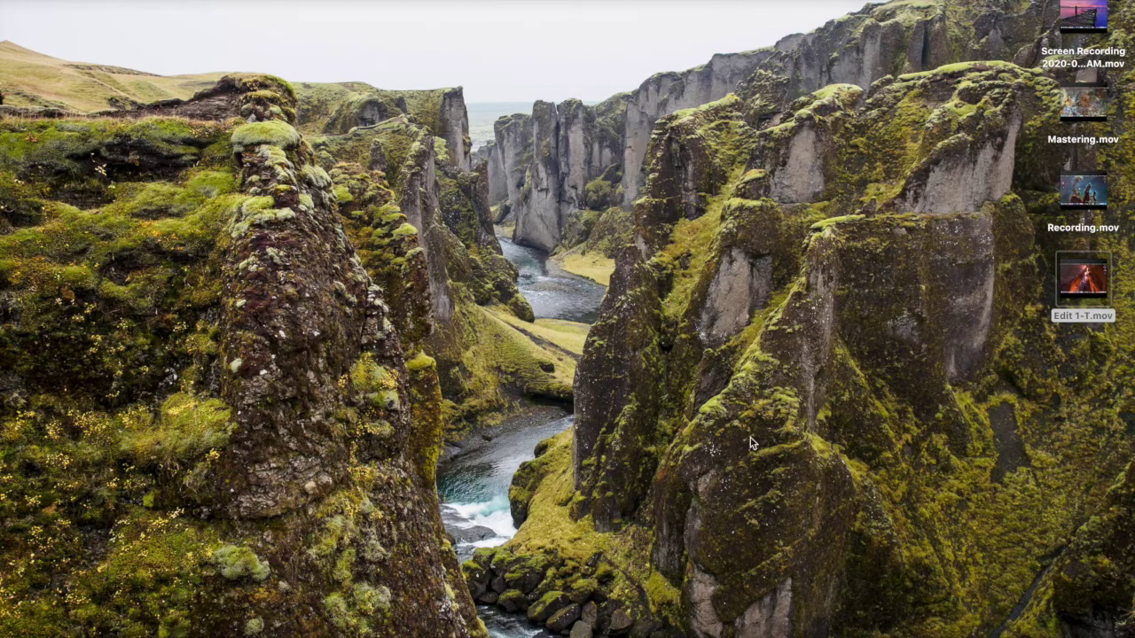
Switch to the Audacity project and play the top track from about 5.0 s
key("ctrl+Right")
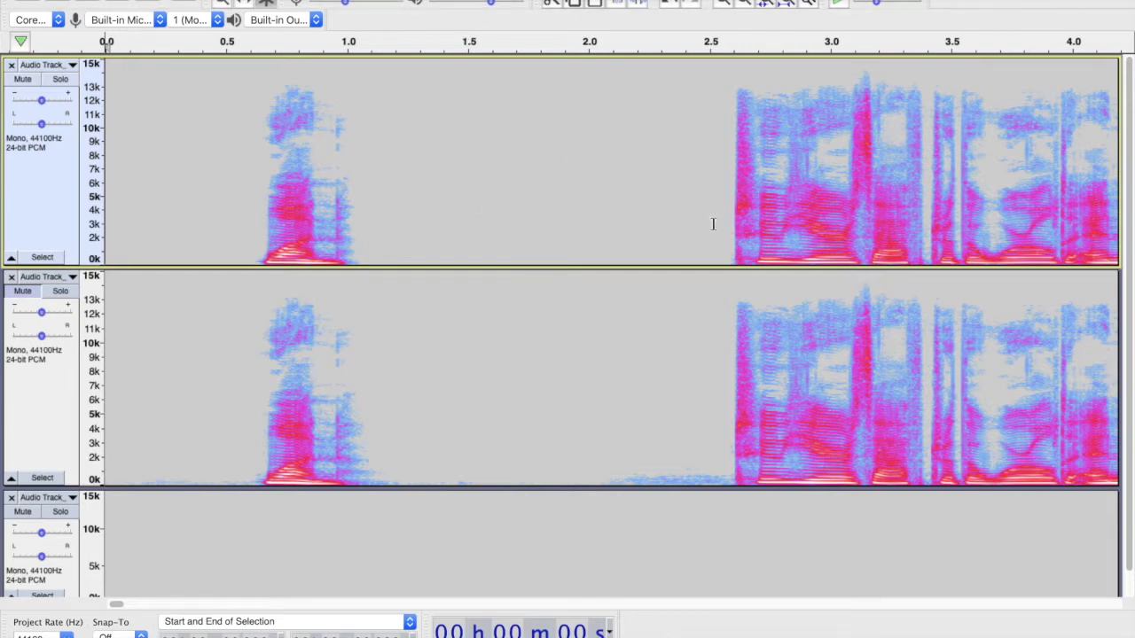
scroll(689, 223, "right", 3)
scroll(689, 223, "left", 1)
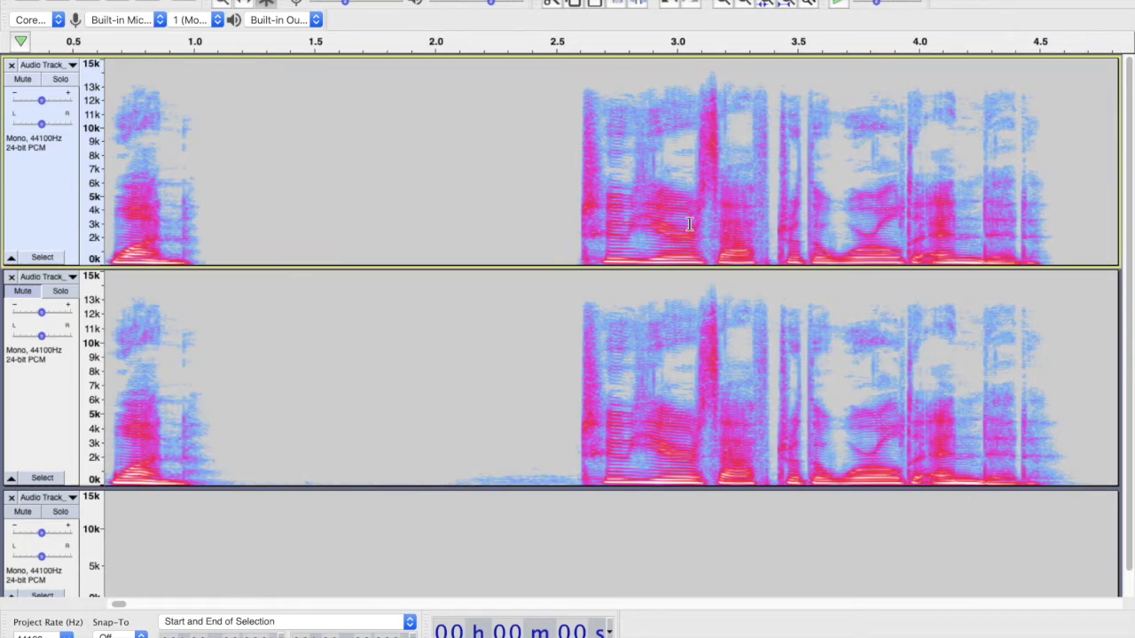
left_click_drag(561, 233, 663, 240)
scroll(665, 239, "right", 3)
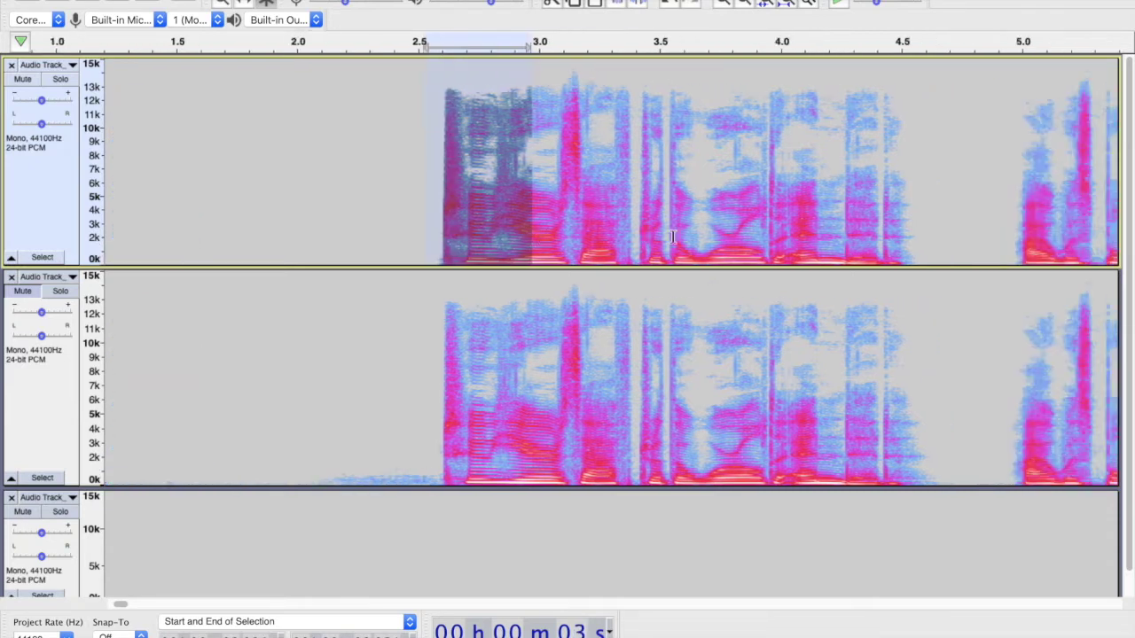
scroll(673, 237, "right", 3)
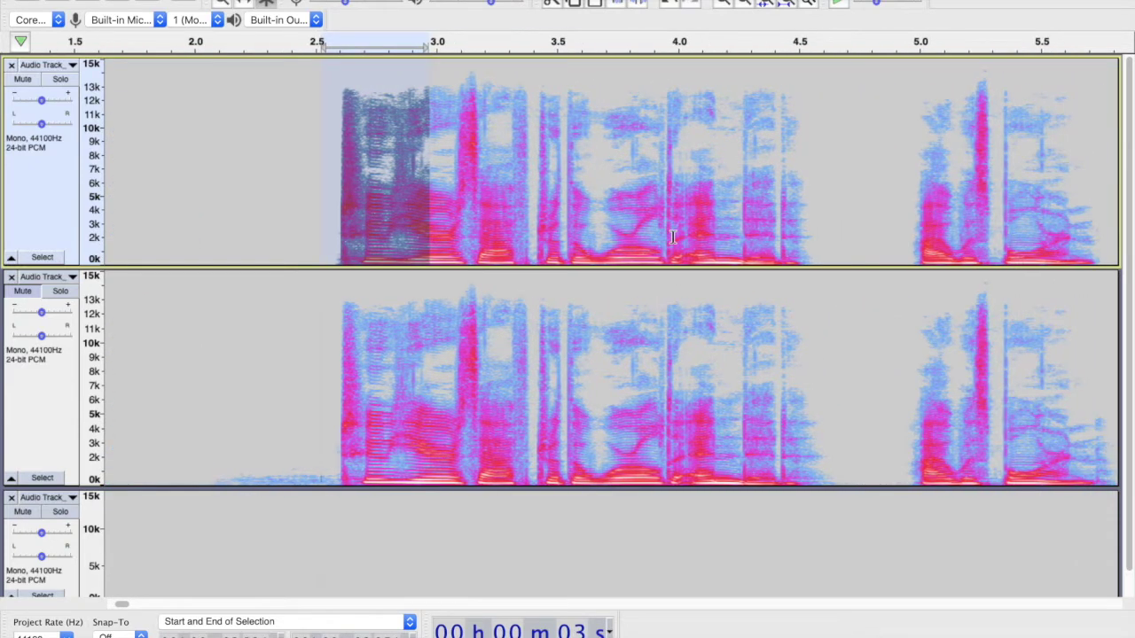
scroll(673, 237, "right", 10)
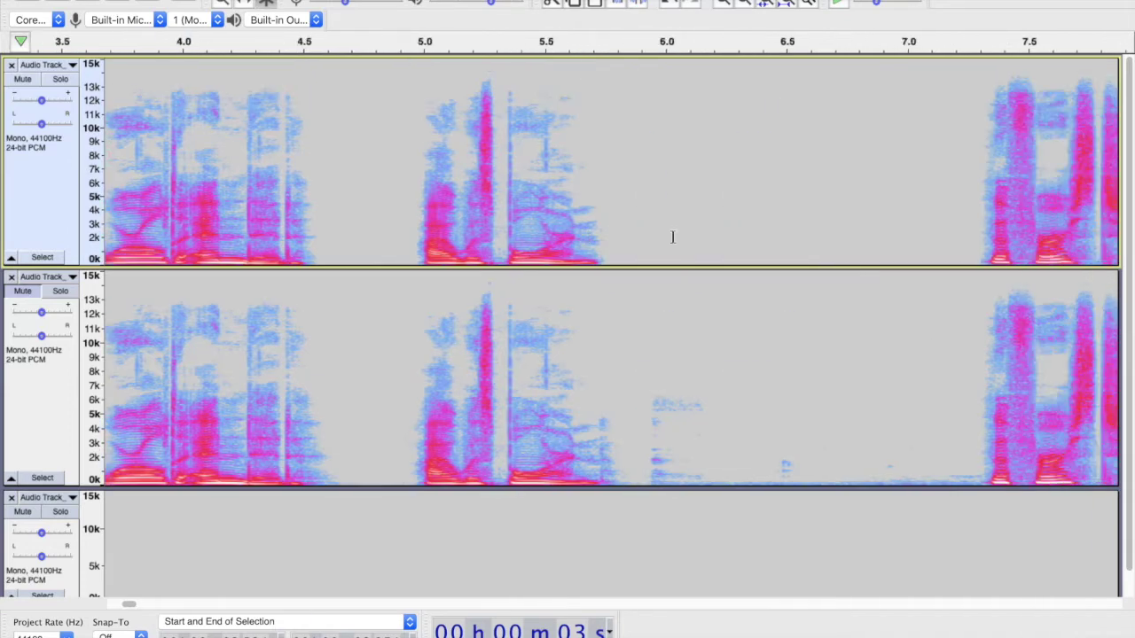
left_click(424, 199)
key("space")
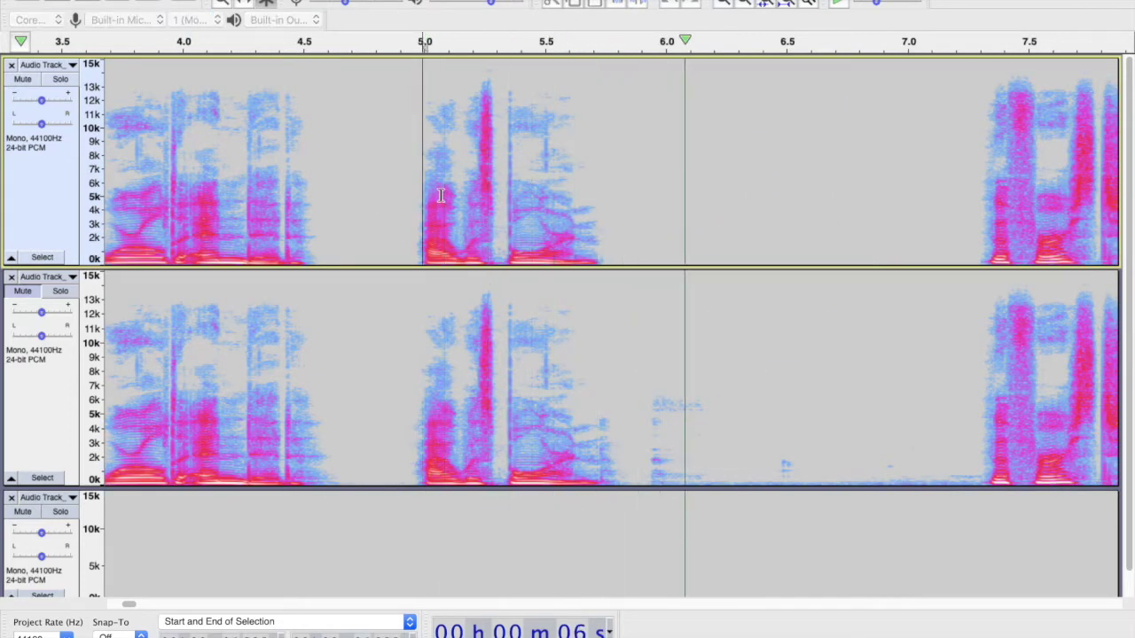
key("space")
scroll(528, 193, "left", 1)
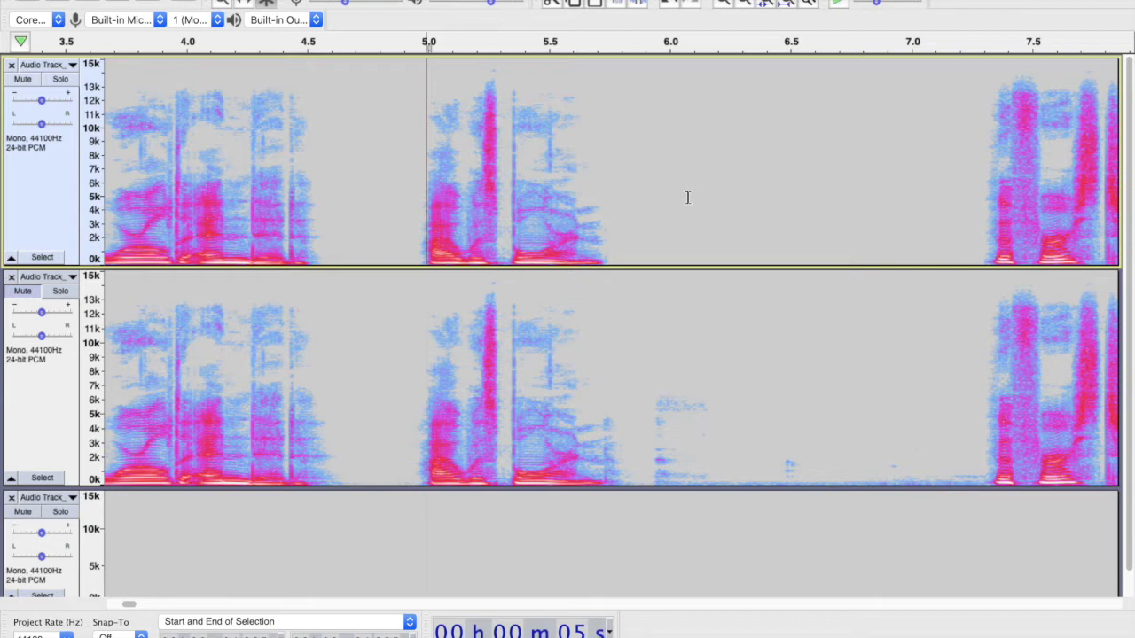
Open Filter Curve EQ for the stretch of about 5.43–5.58 s in the top track and flatten the curve
scroll(587, 184, "right", 3)
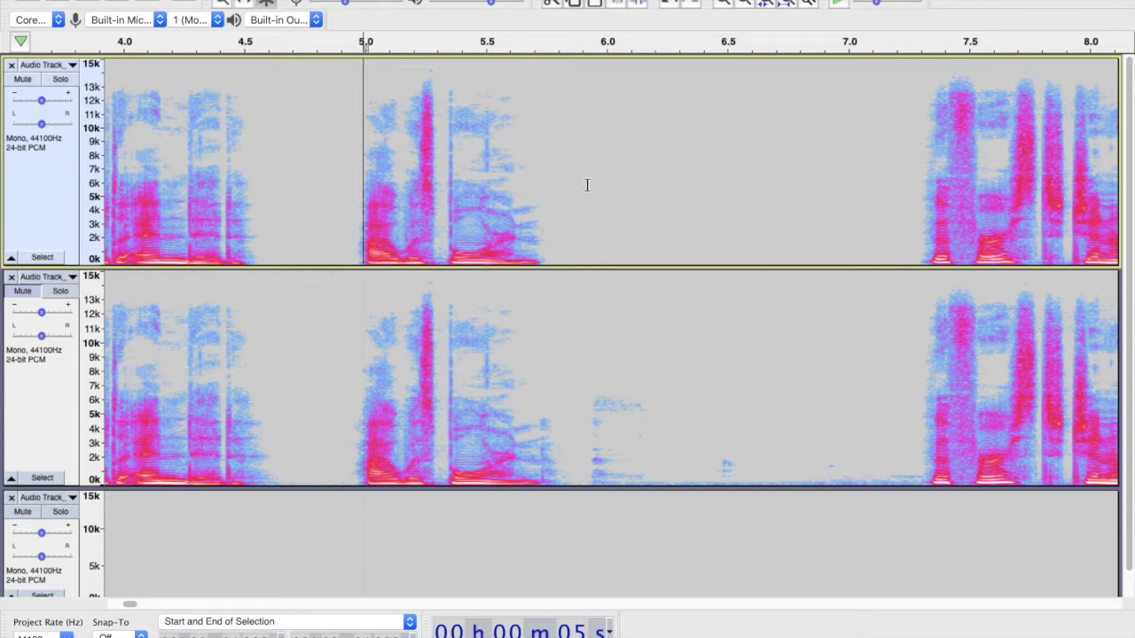
left_click_drag(468, 177, 510, 172)
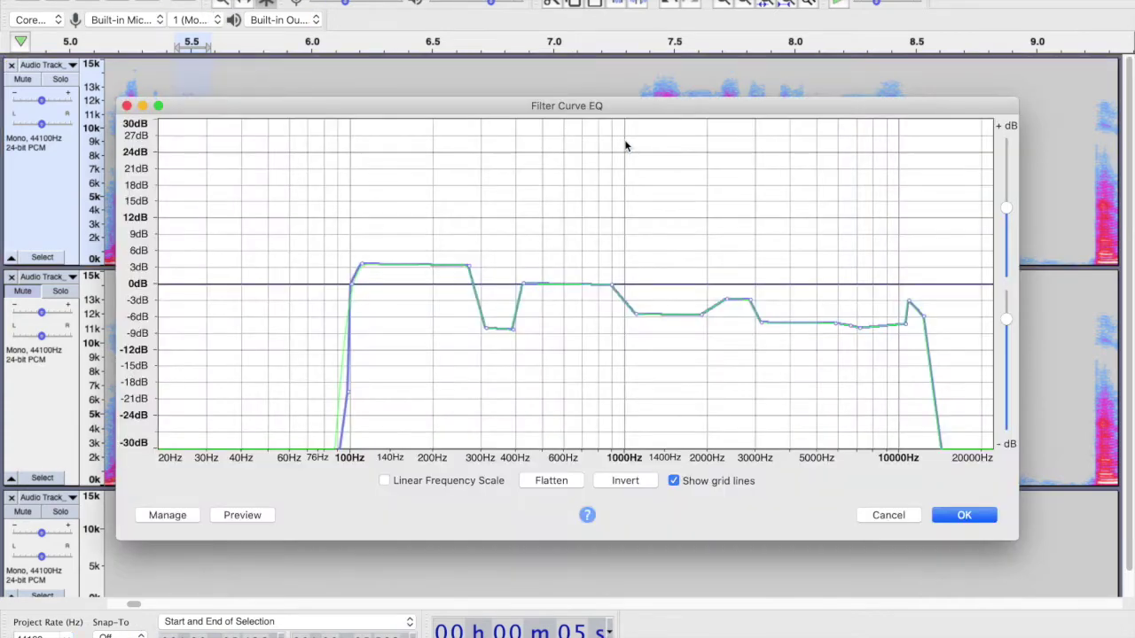
left_click_drag(496, 112, 576, 89)
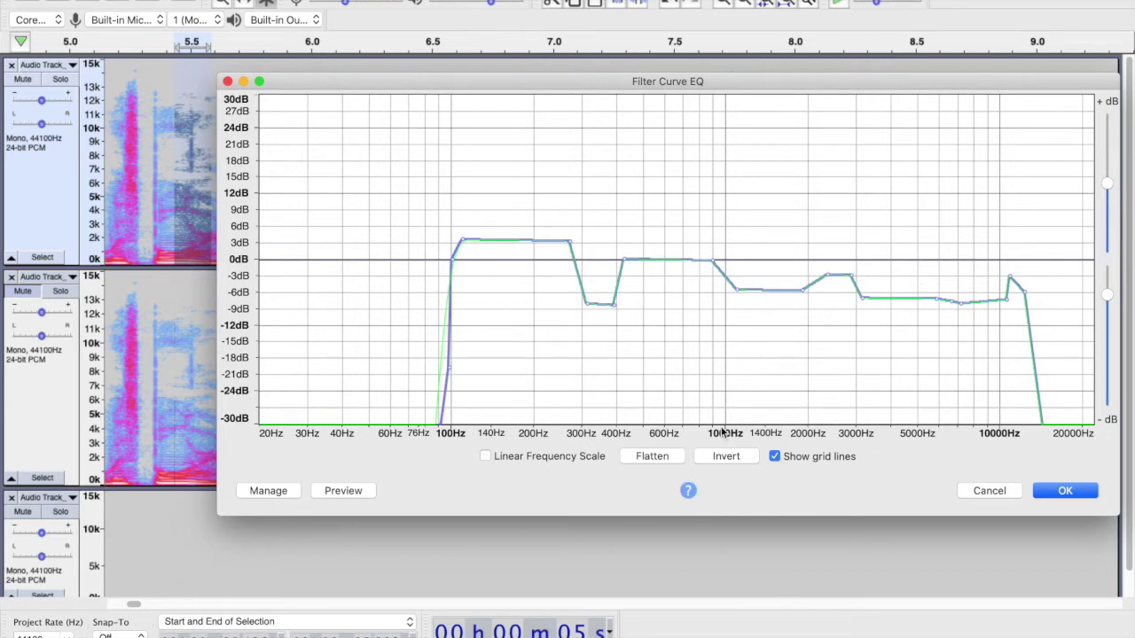
left_click(658, 457)
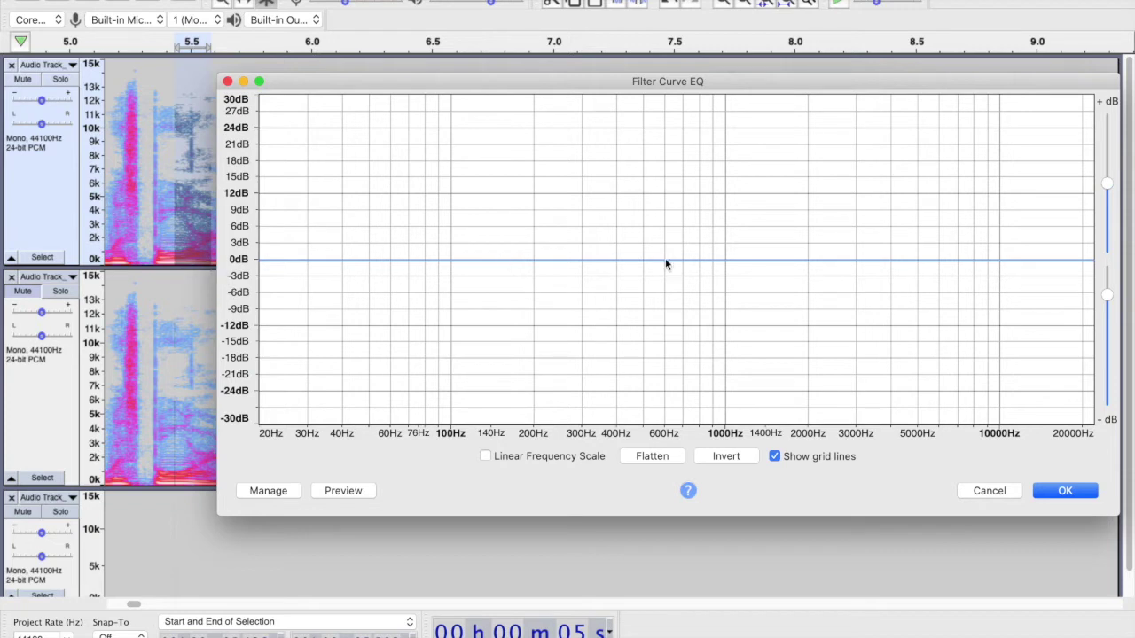
Shape the EQ curve to stay at 0 dB up to about 6.5 kHz and drop to about -12 dB above it
left_click(948, 260)
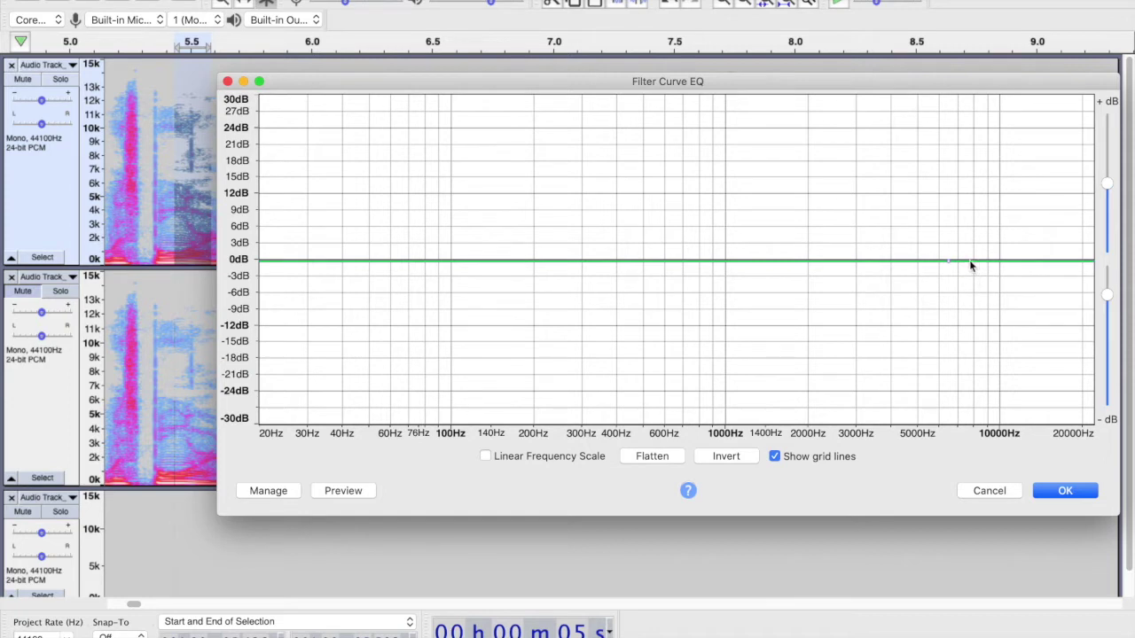
left_click_drag(969, 265, 953, 327)
left_click_drag(954, 329, 957, 431)
left_click_drag(957, 377, 952, 322)
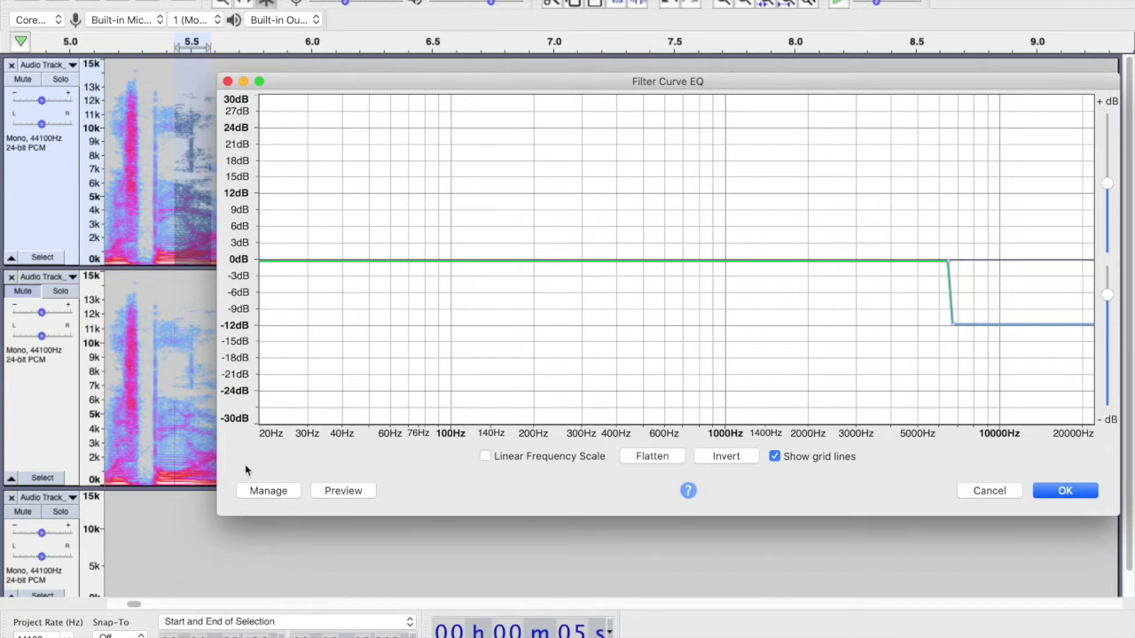
Save the EQ curve as a user preset named "6.5+" and apply the filter to the selected stretch
left_click(262, 494)
mouse_move(293, 505)
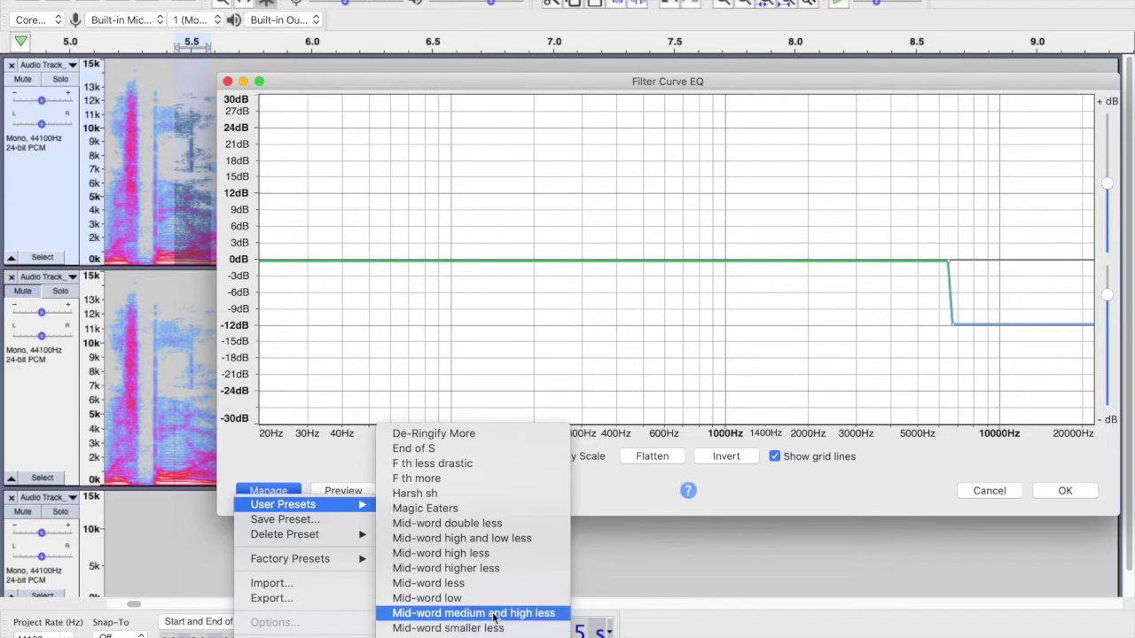
left_click(283, 520)
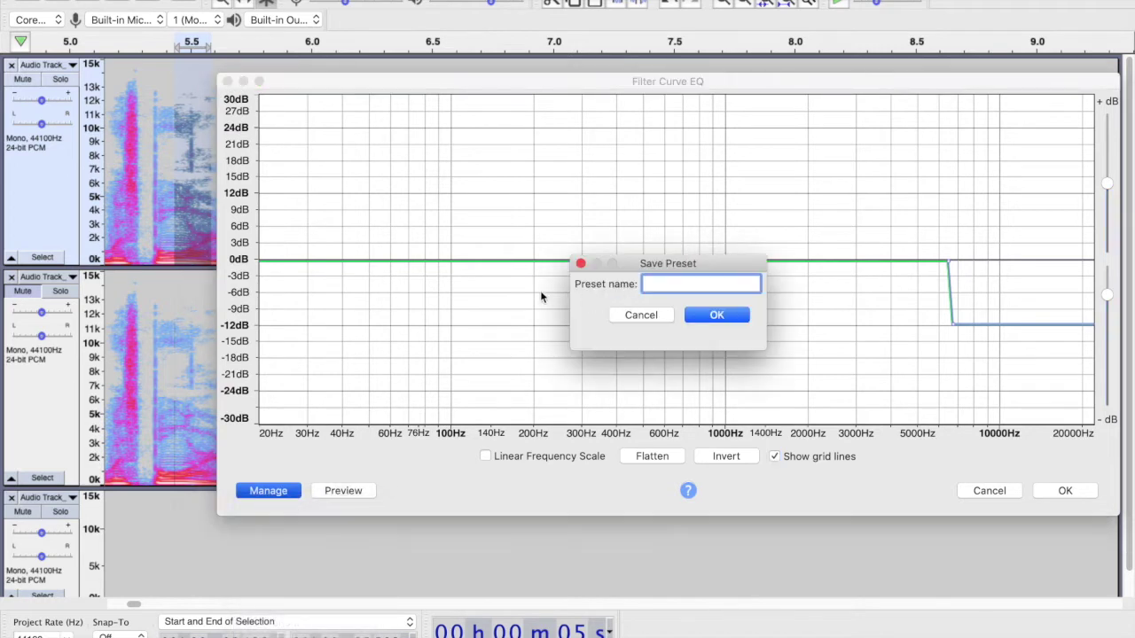
type("6.5+")
key("super+a")
left_click(717, 316)
left_click(1076, 492)
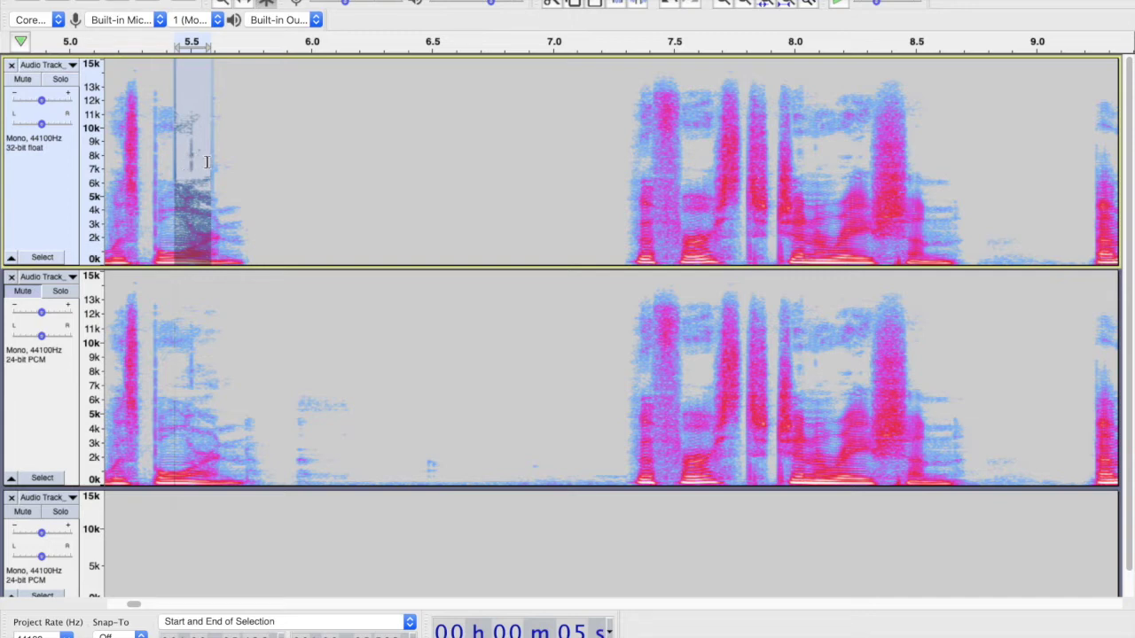
left_click(255, 147)
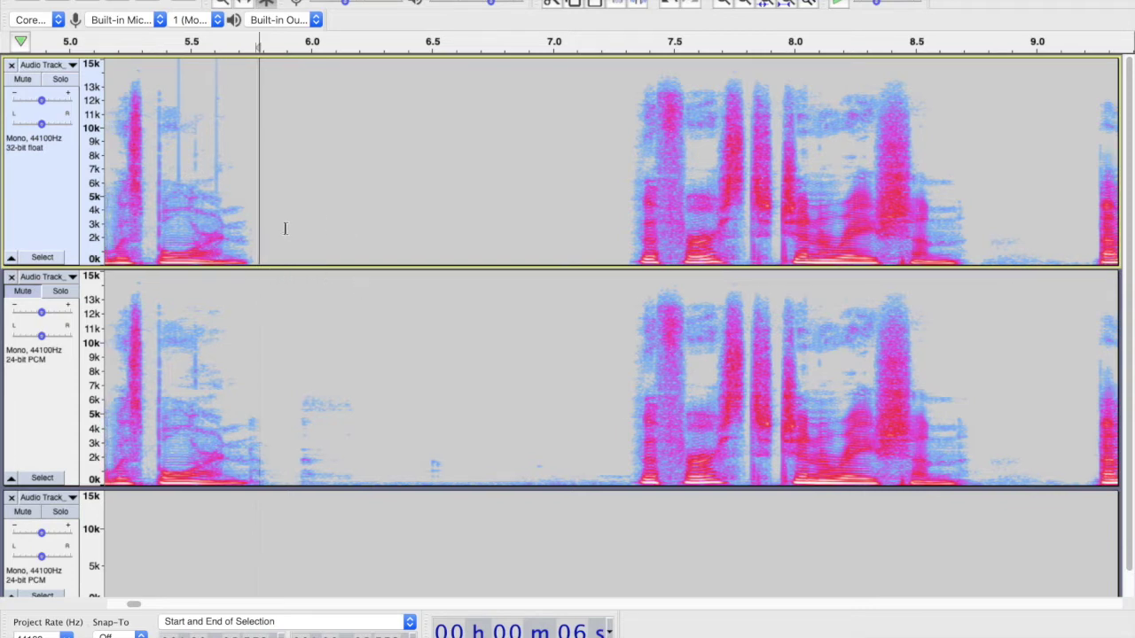
Replace the top track's audio from about 5.36 to 5.49 s and 5.5 to 5.67 s with the second track's unfiltered audio
scroll(283, 231, "left", 2)
scroll(203, 408, "left", 5)
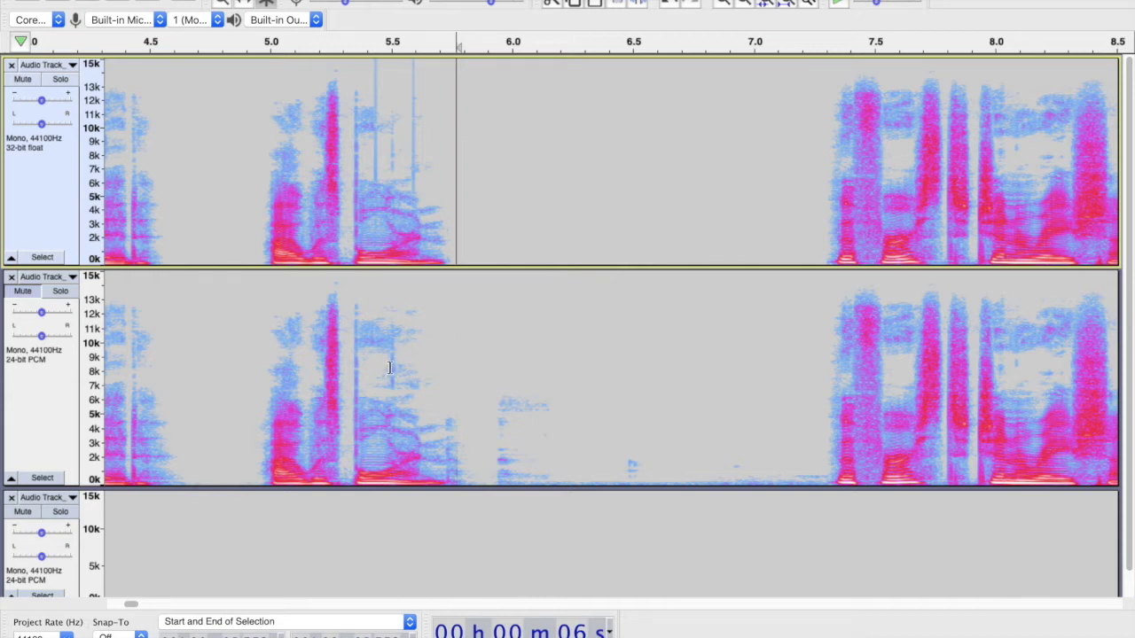
left_click_drag(388, 367, 358, 371)
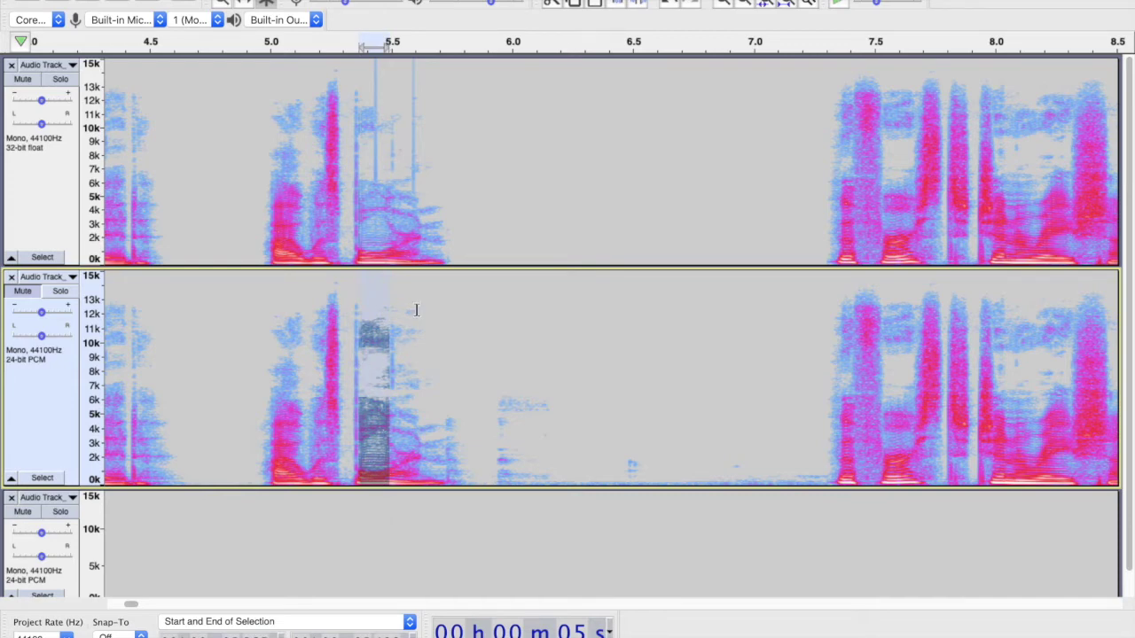
key("shift+Up")
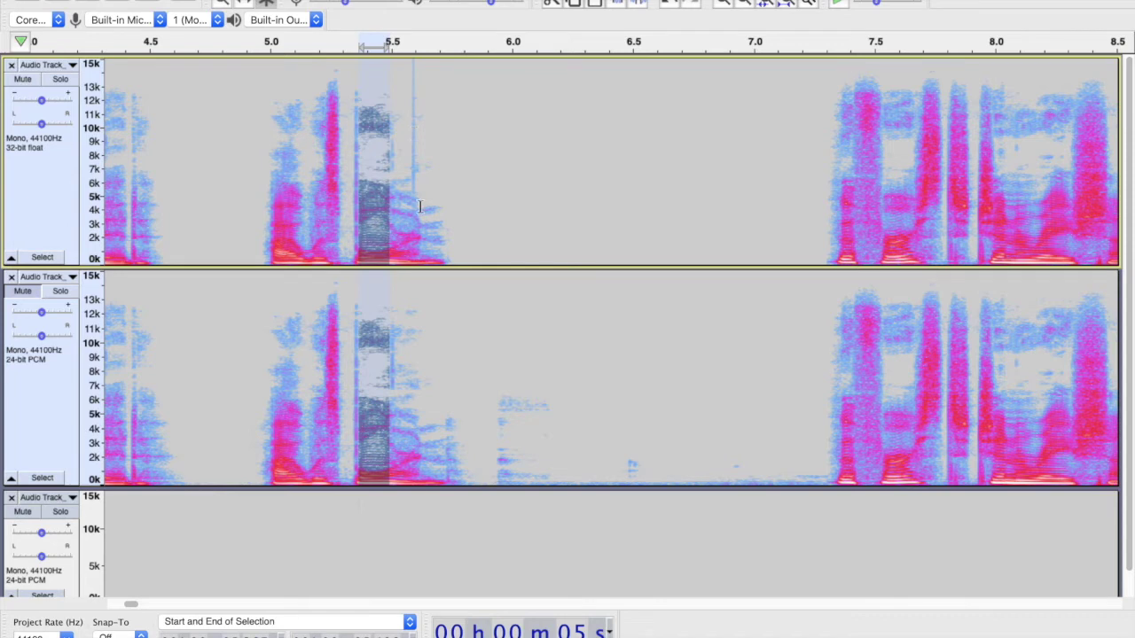
left_click(409, 390)
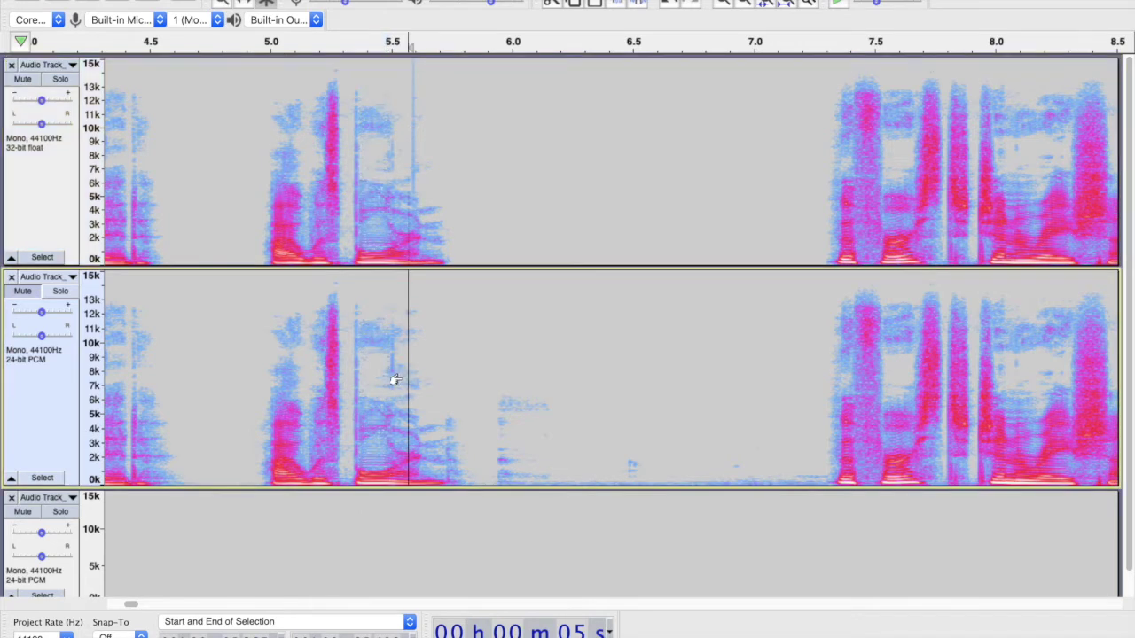
left_click_drag(394, 381, 434, 381)
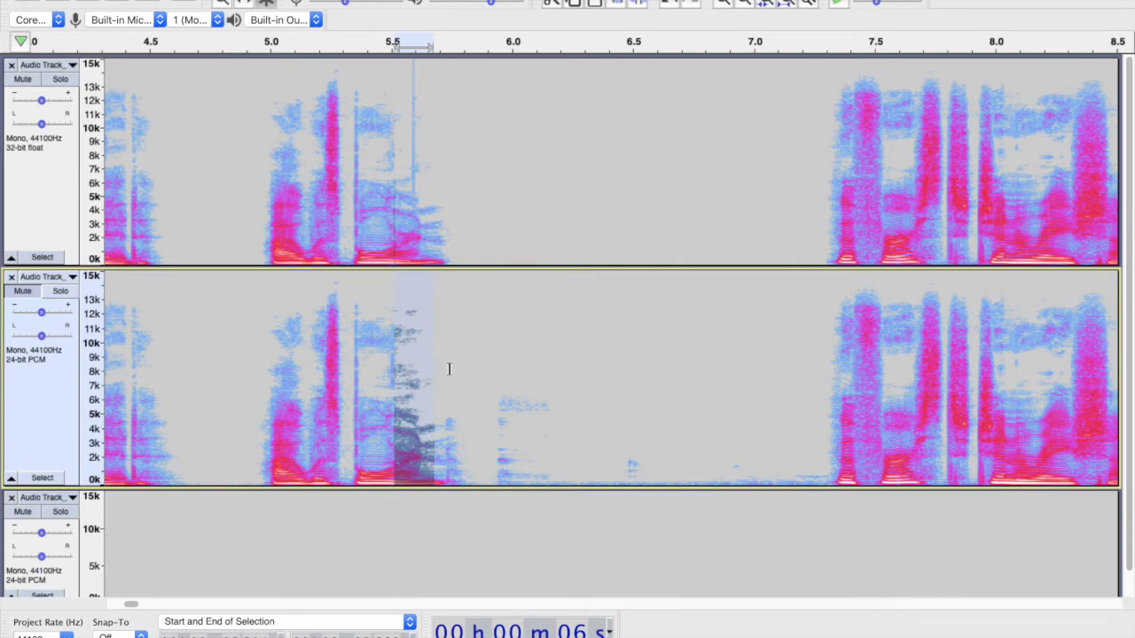
key("shift+Up")
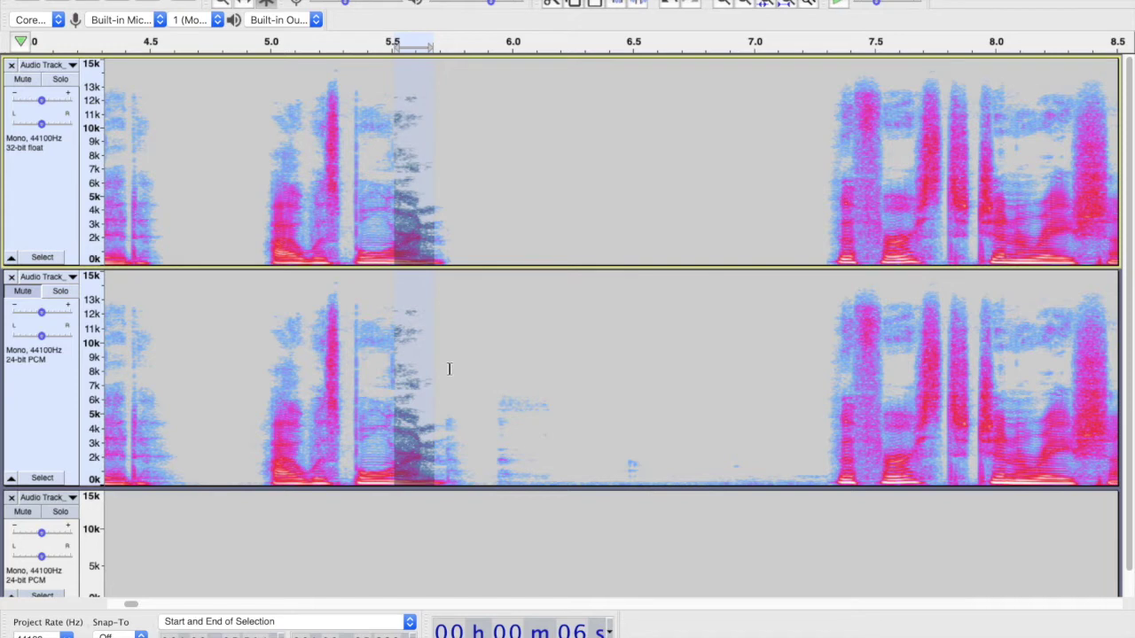
key("ctrl+z")
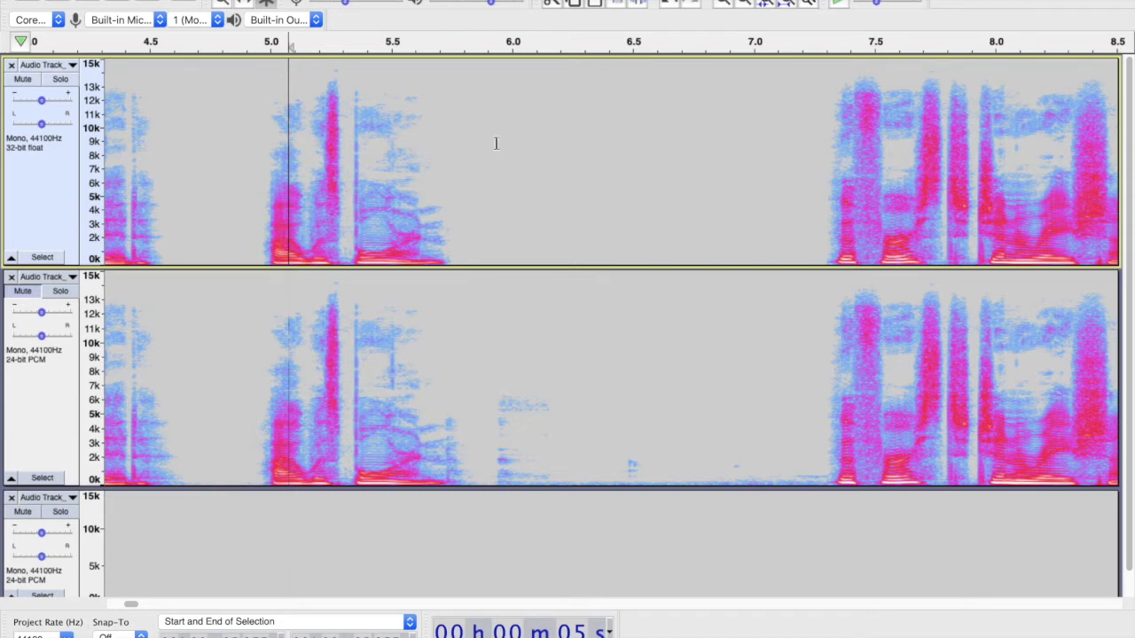
Play the restored passage of the top track twice, starting from about 4.9 s
left_click(251, 193)
key("space")
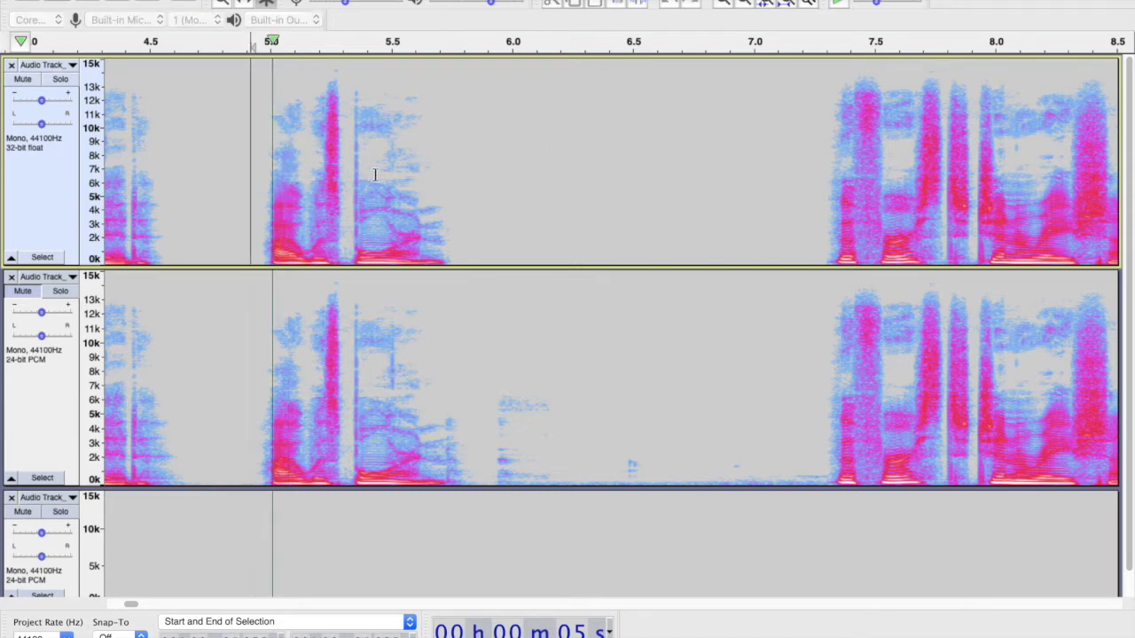
key("space")
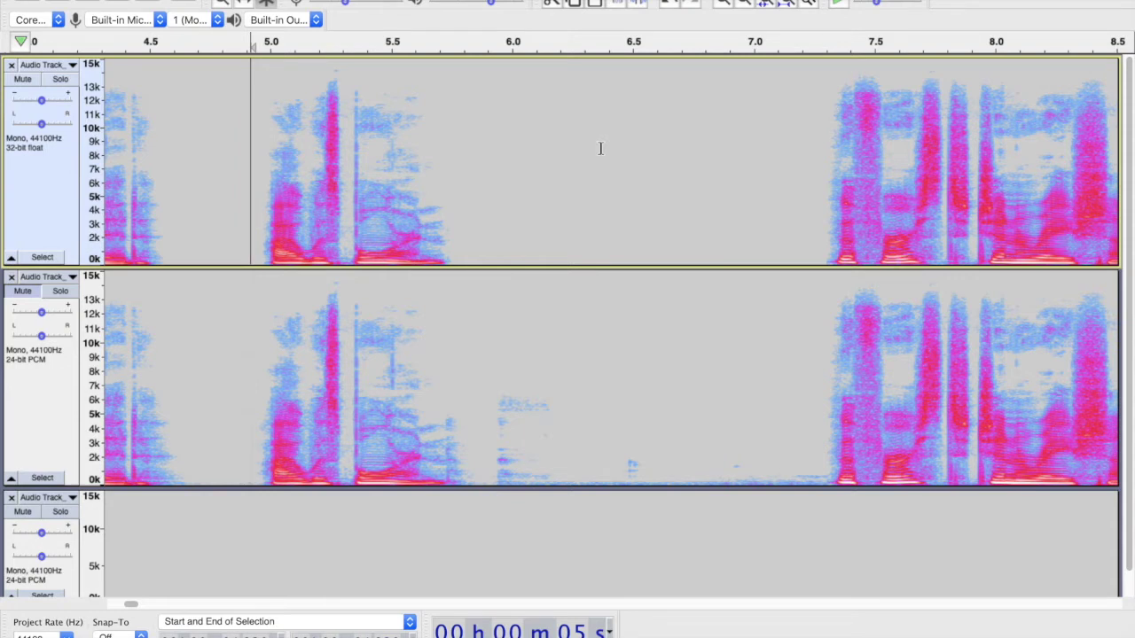
key("space")
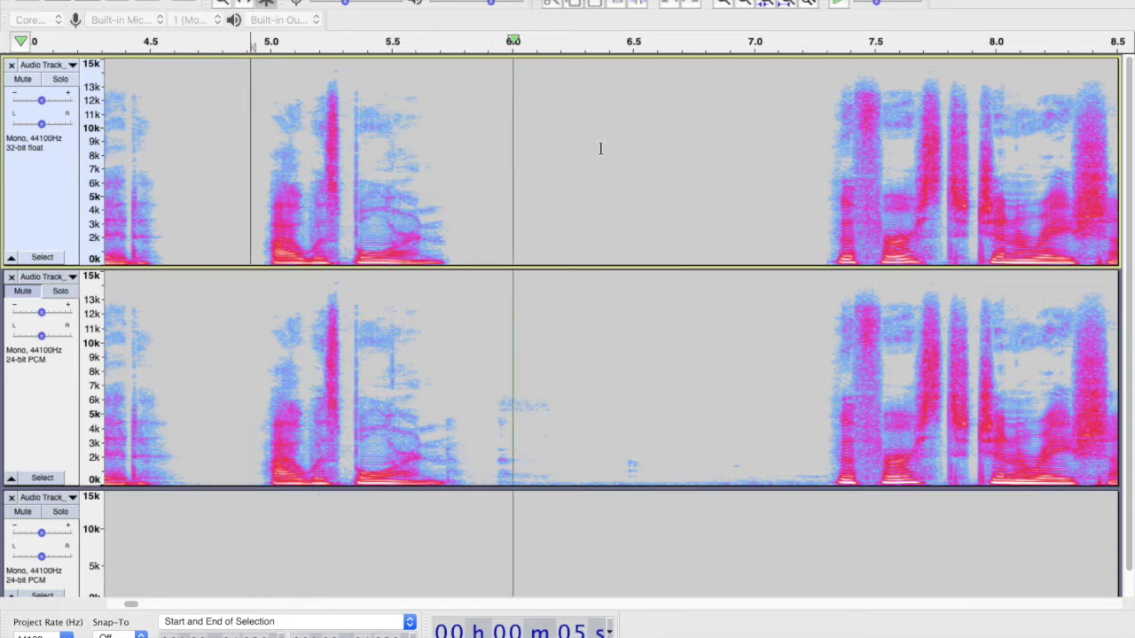
key("space")
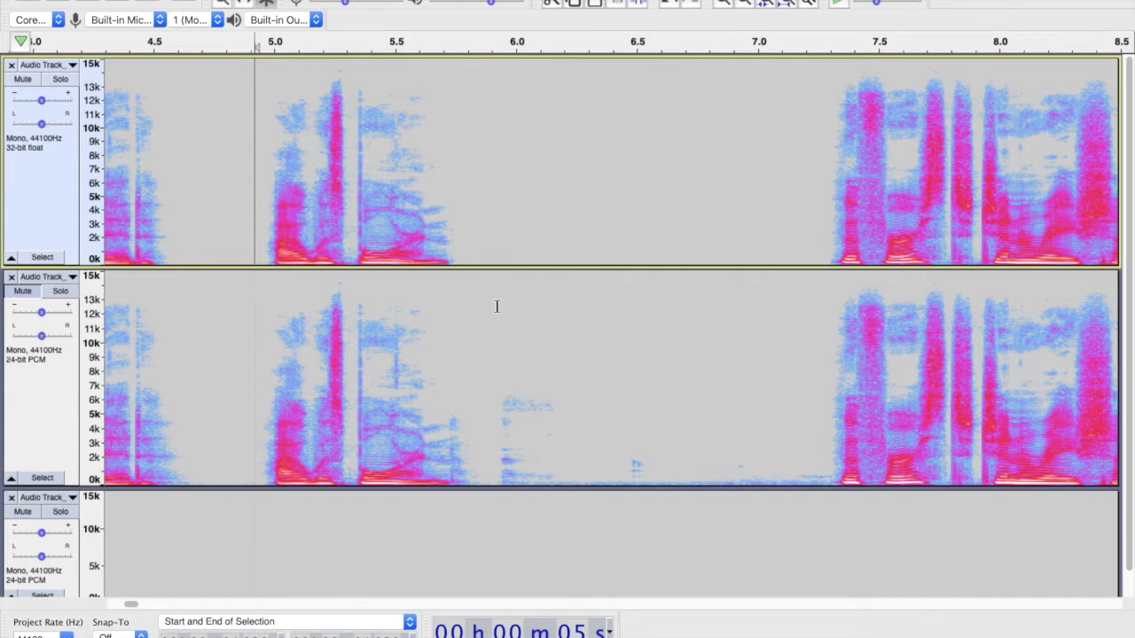
left_click(816, 381)
scroll(851, 381, "right", 2)
left_click_drag(813, 383, 891, 383)
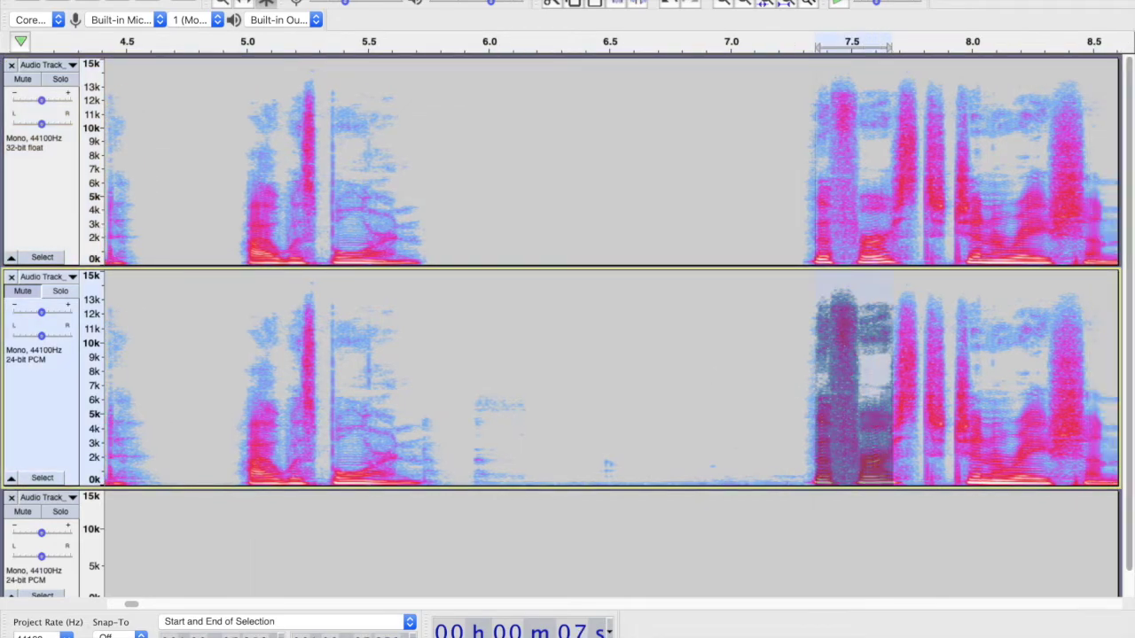
left_click(781, 376)
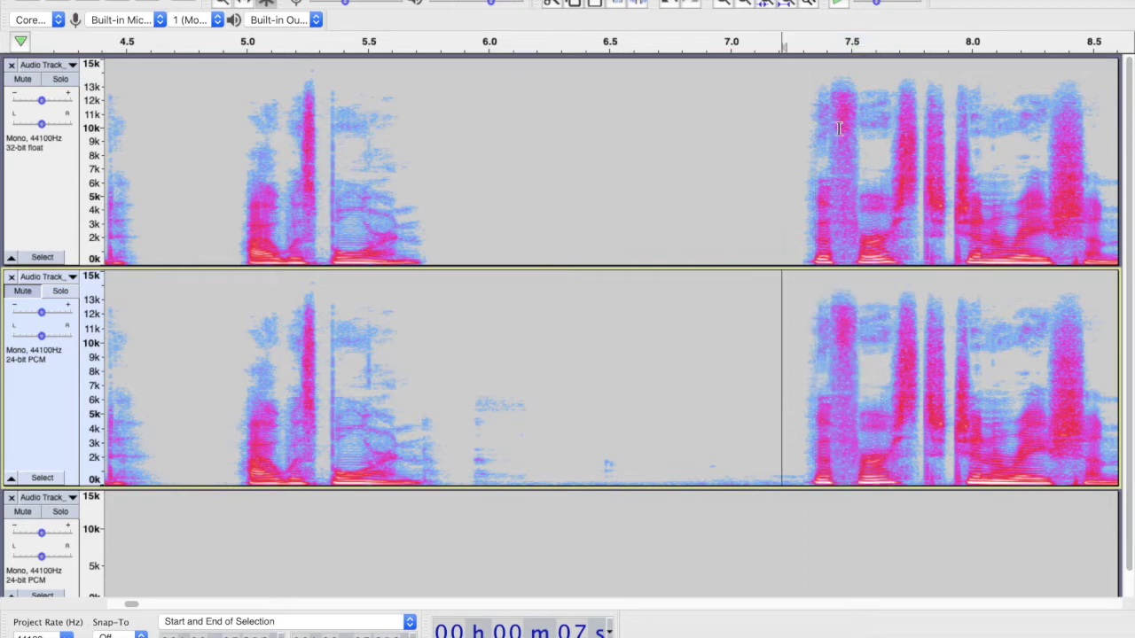
left_click_drag(836, 129, 776, 131)
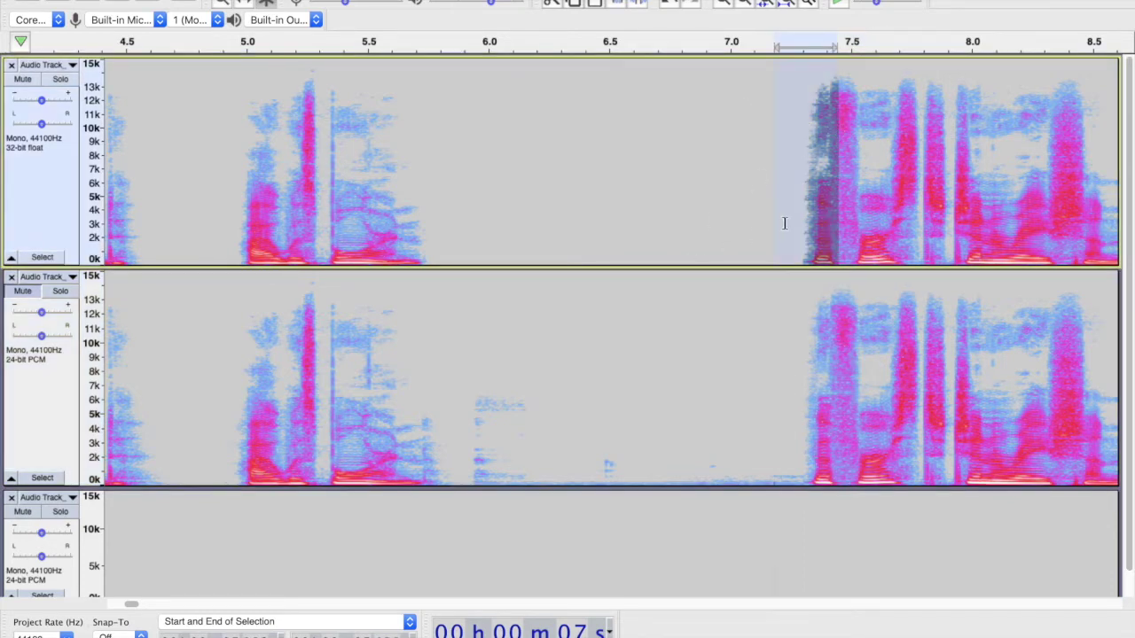
left_click(853, 169)
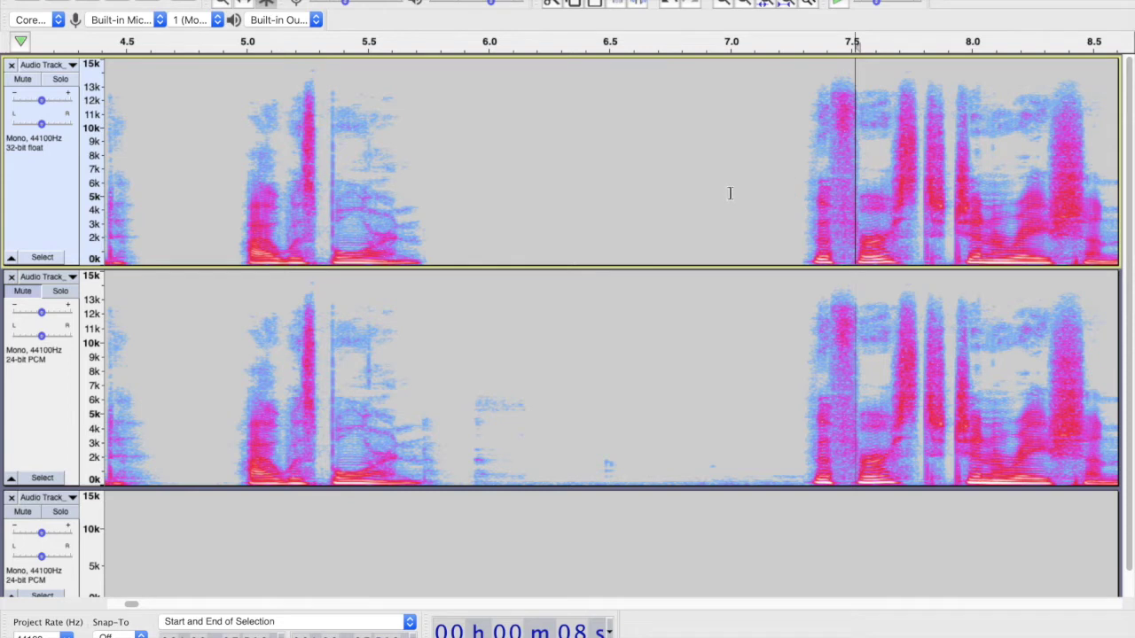
Play the top track from about 7.26 s, just before the next spoken phrase
scroll(730, 190, "right", 2)
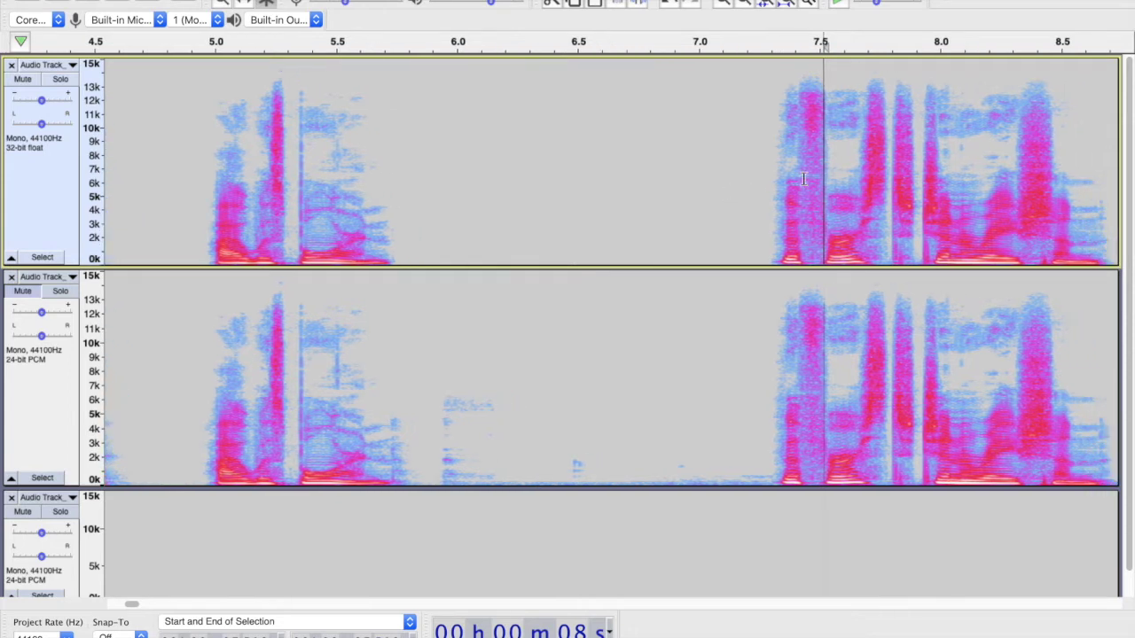
left_click(762, 220)
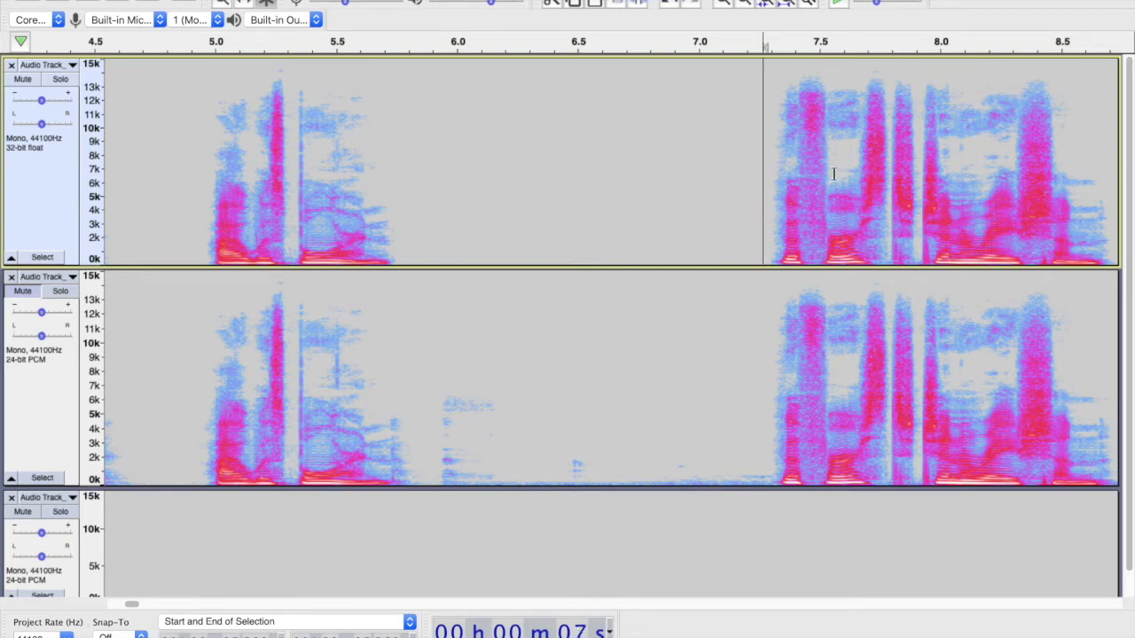
key("space")
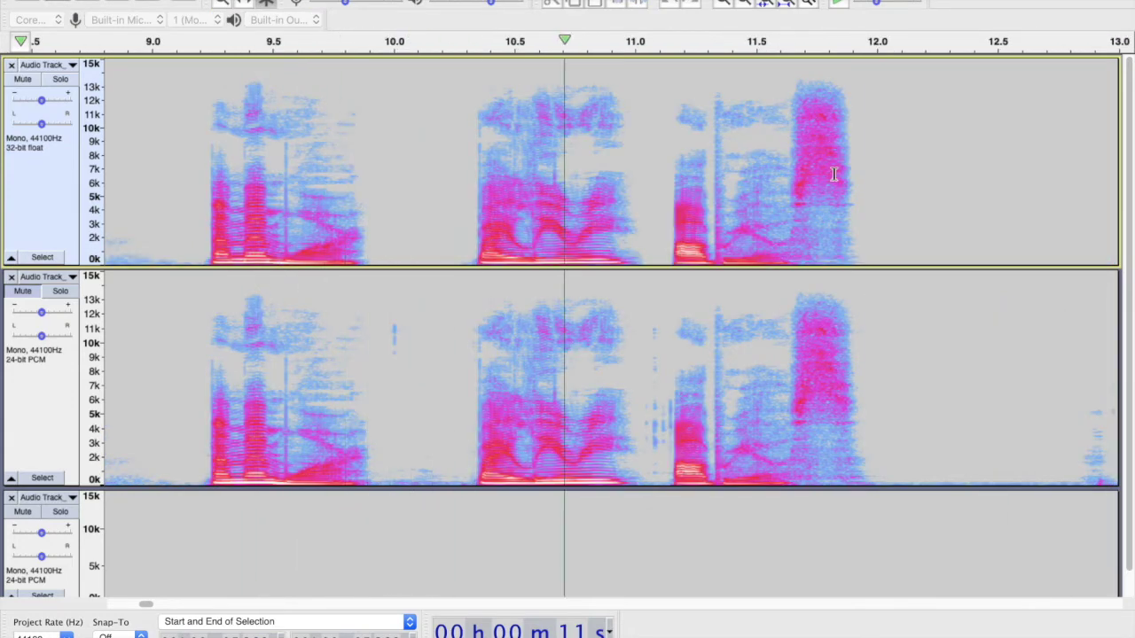
Stop playback and play the top track from about 9.23 s, then onward from about 11.13 s
key("space")
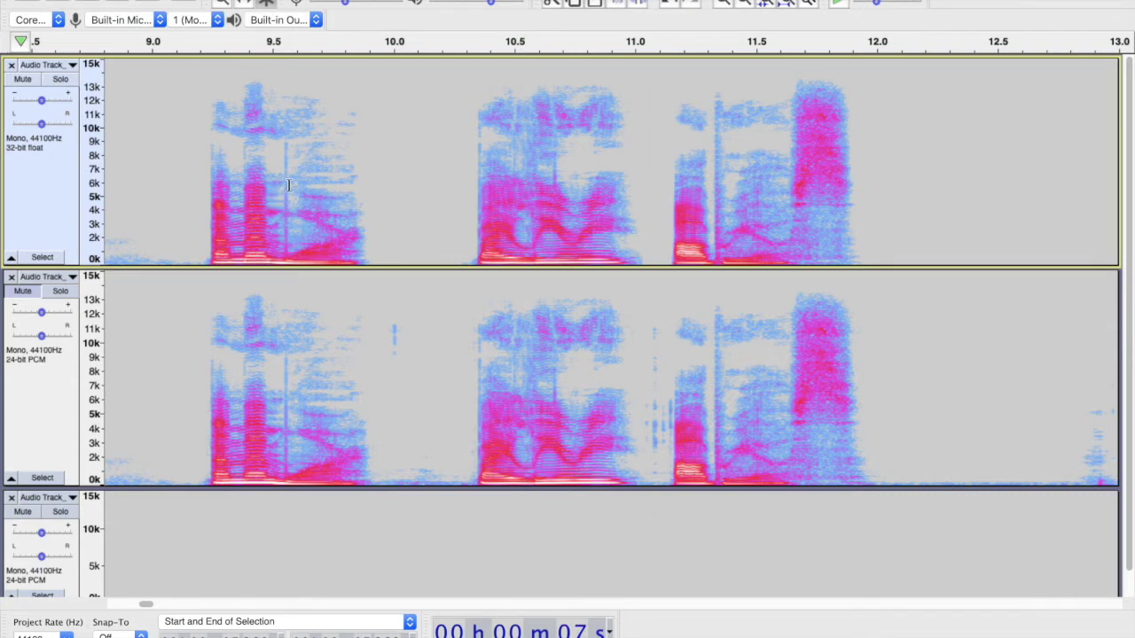
left_click(209, 219)
key("space")
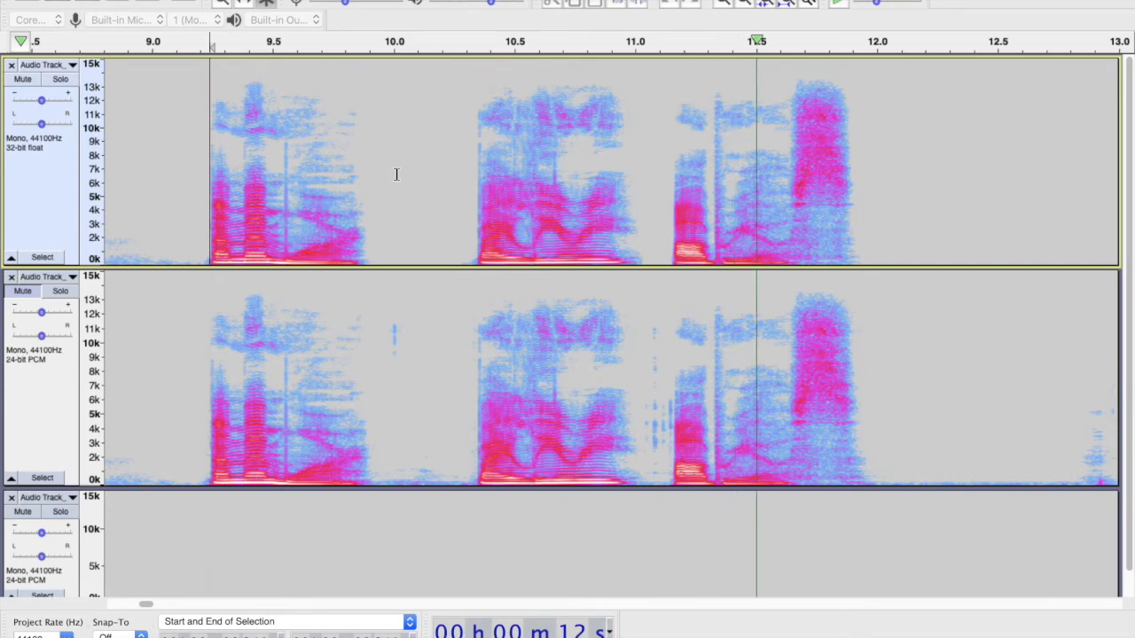
key("space")
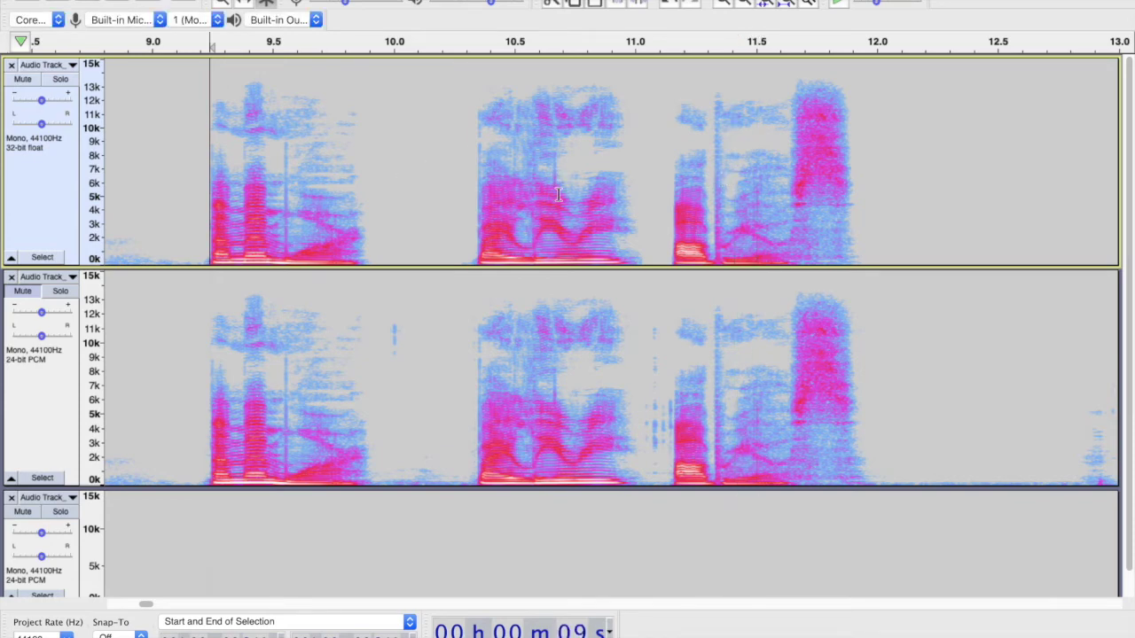
left_click(666, 213)
key("space")
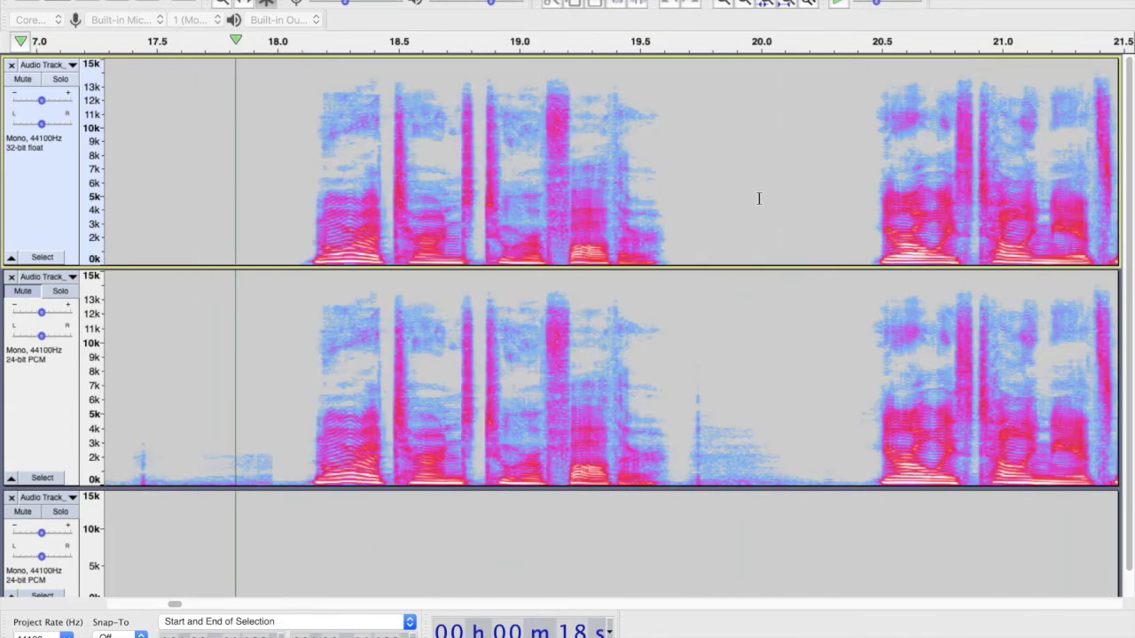
key("space")
Replay the end of the phrase in the top track from about 16.78 s
scroll(378, 209, "left", 8)
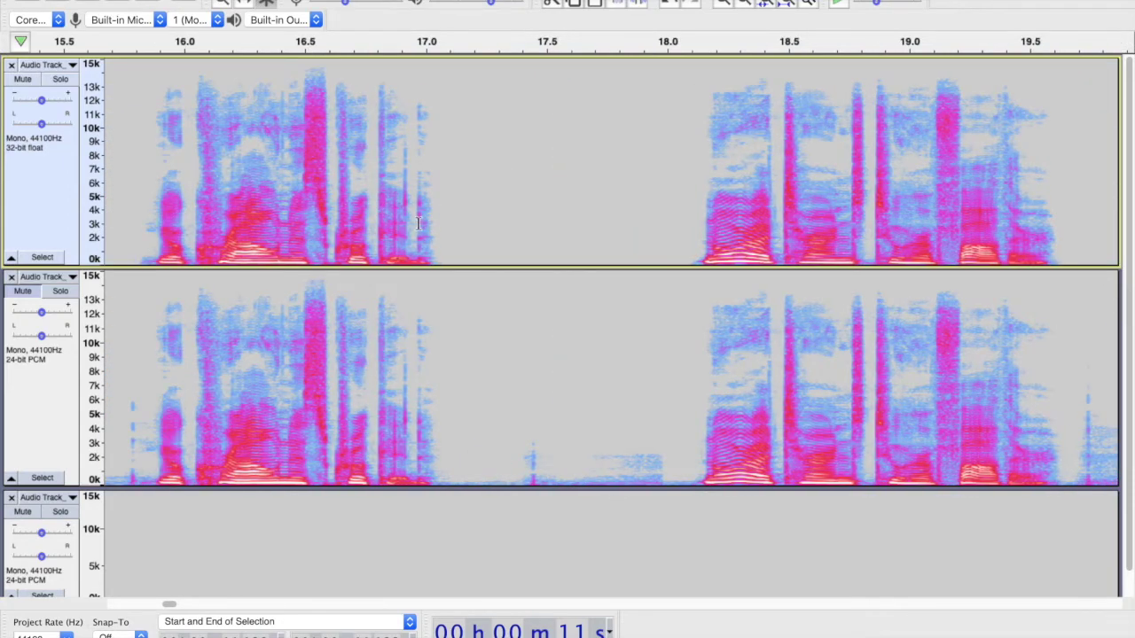
left_click(372, 198)
key("space")
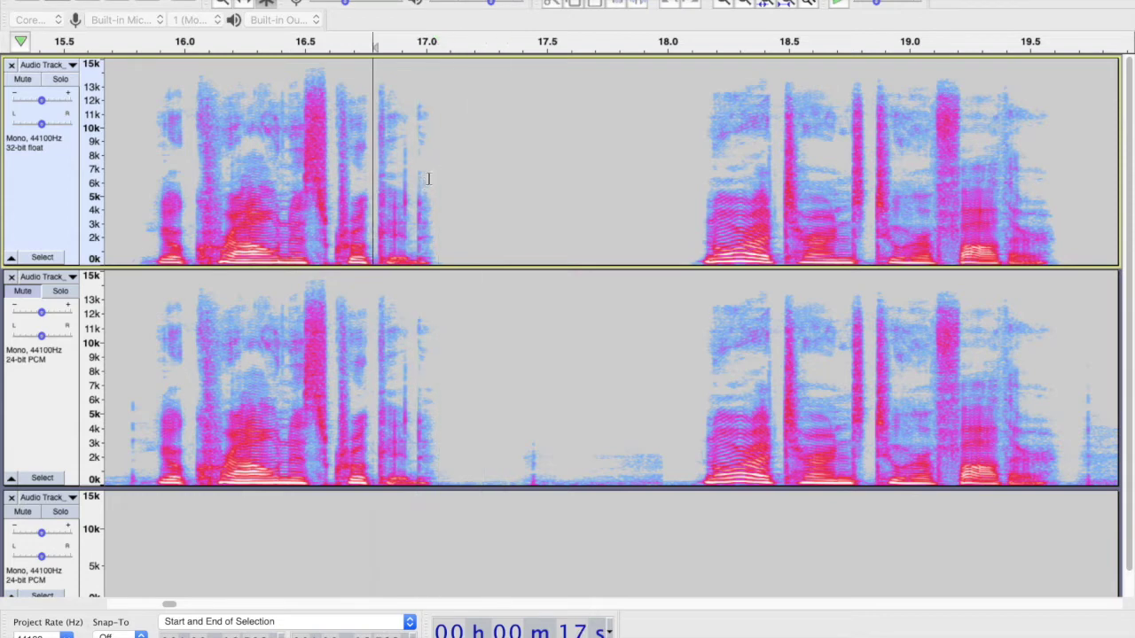
key("space")
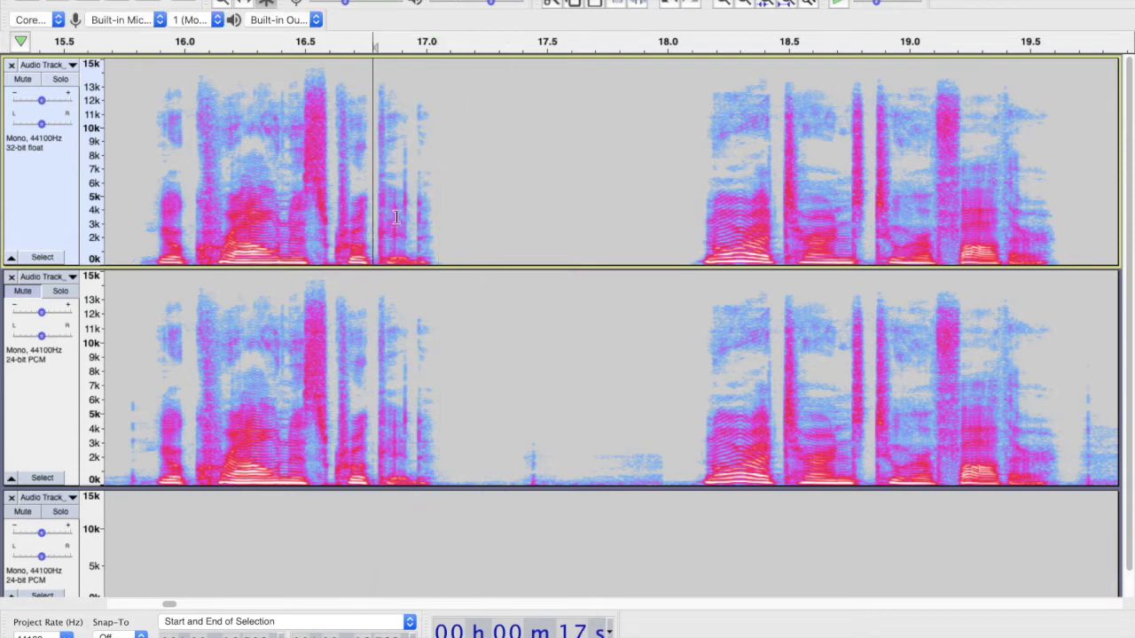
Select the top track's audio from about 16.87 to 16.96 s, covering the narrow vertical spike near the phrase end
left_click_drag(416, 228, 441, 228)
left_click(450, 227)
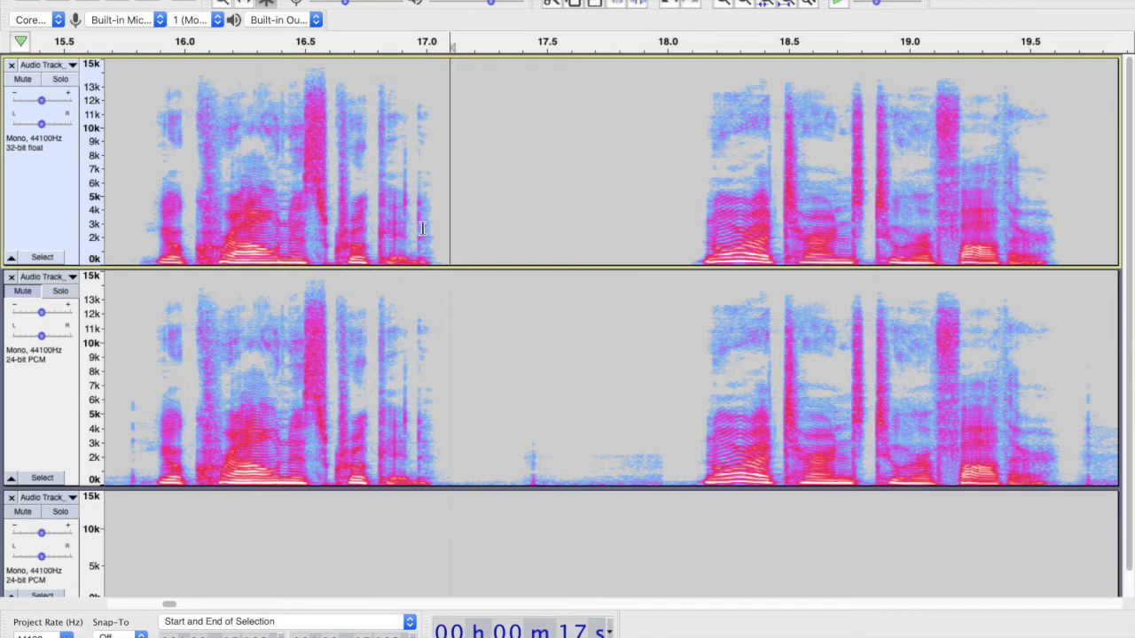
left_click_drag(417, 210, 449, 209)
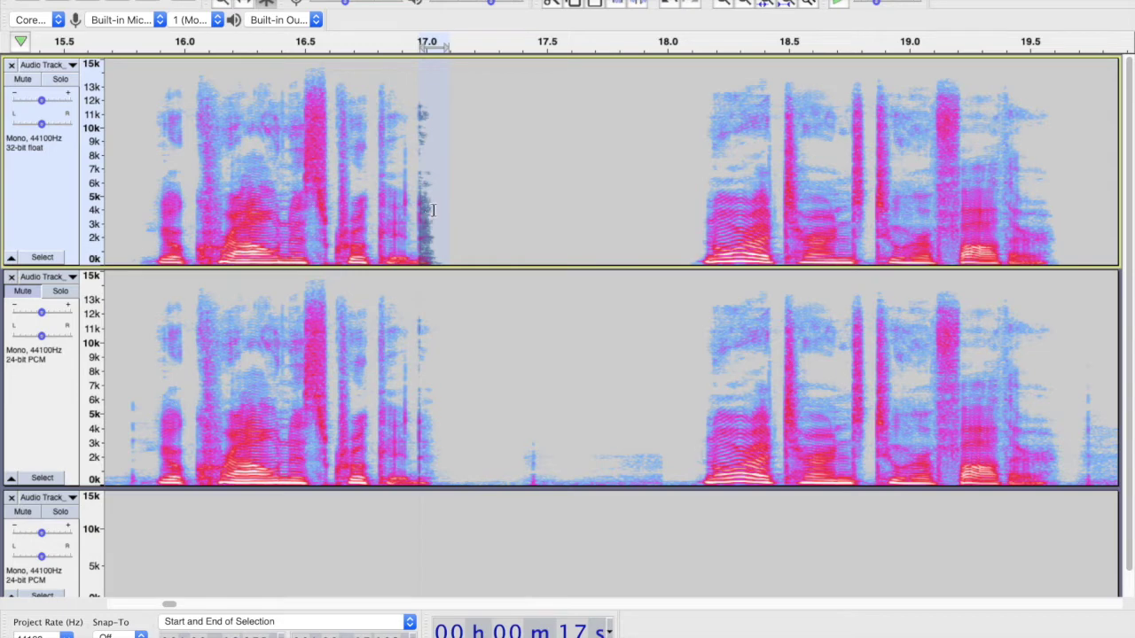
left_click(433, 209)
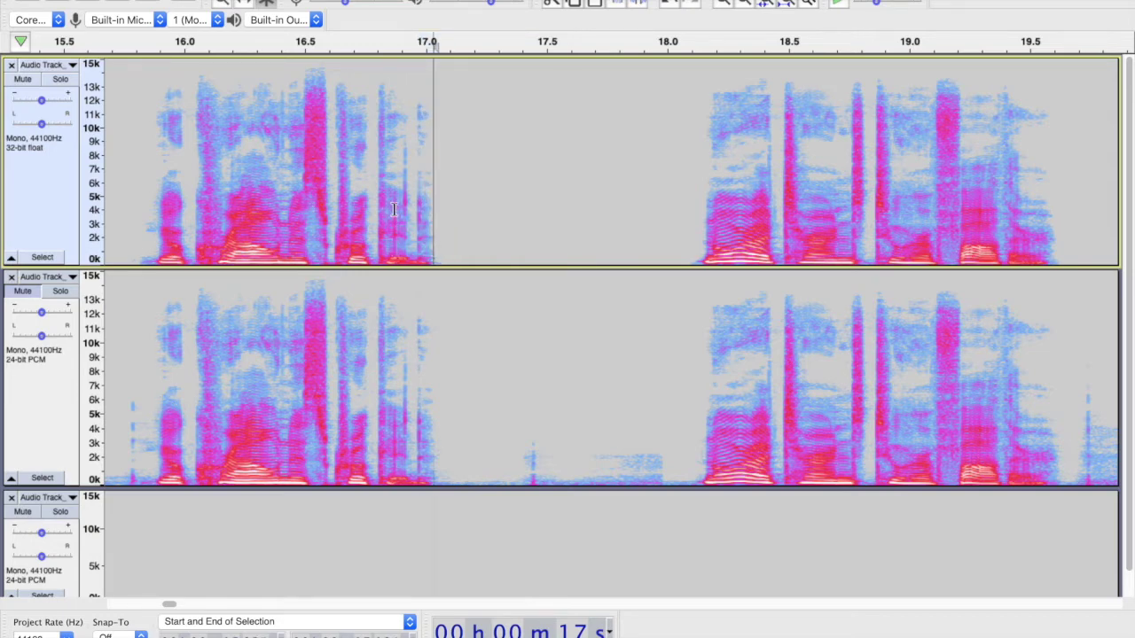
left_click_drag(398, 188, 409, 187)
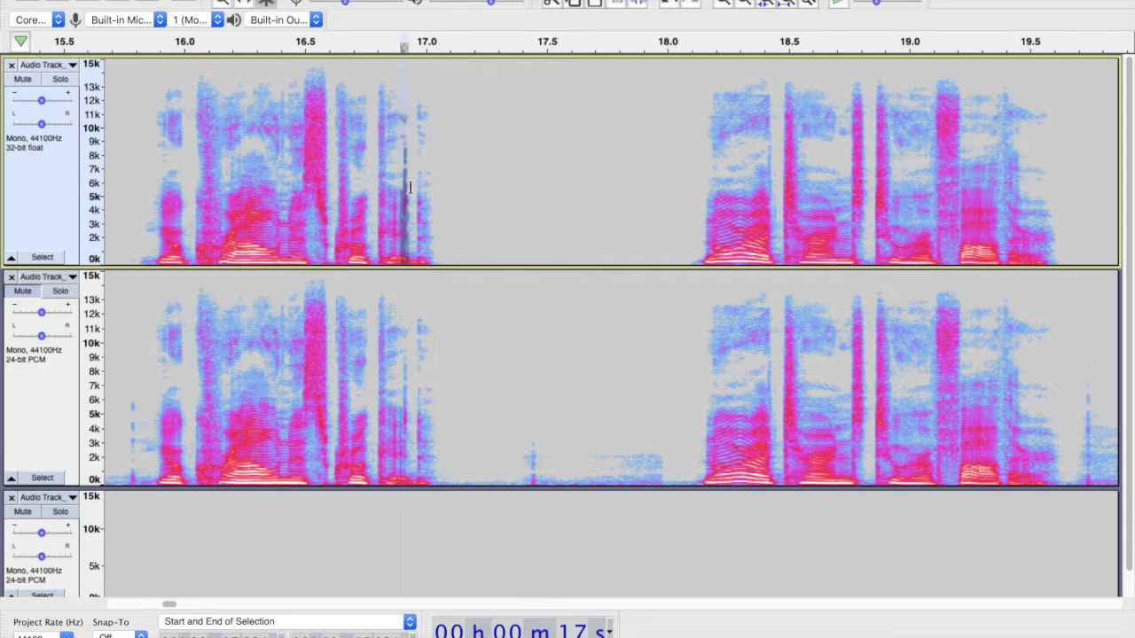
left_click(425, 180)
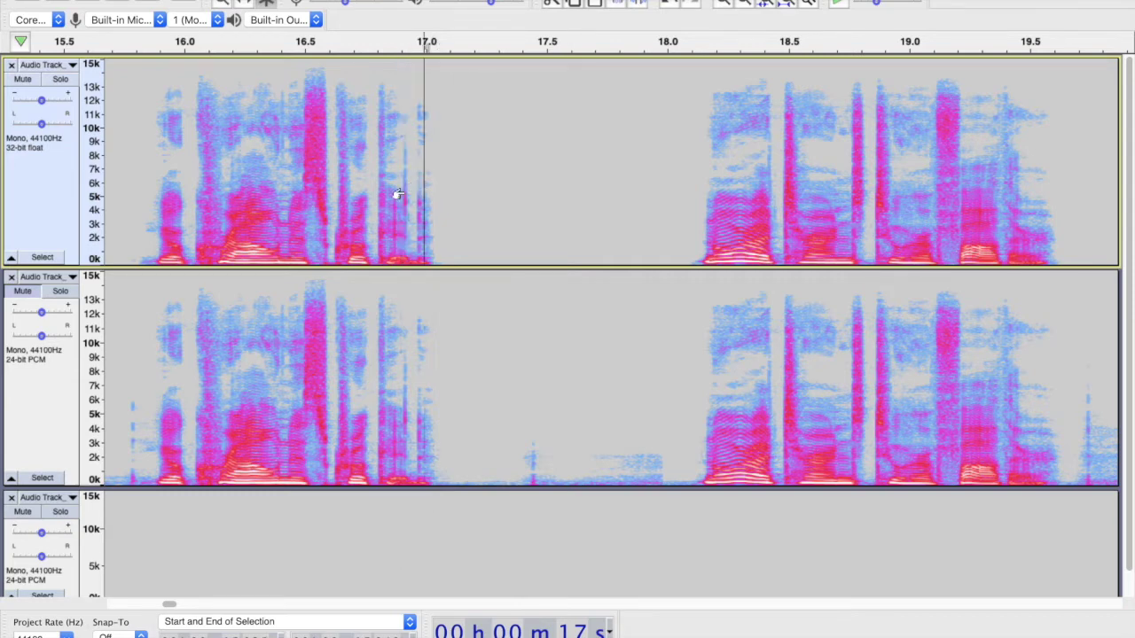
left_click_drag(394, 197, 420, 197)
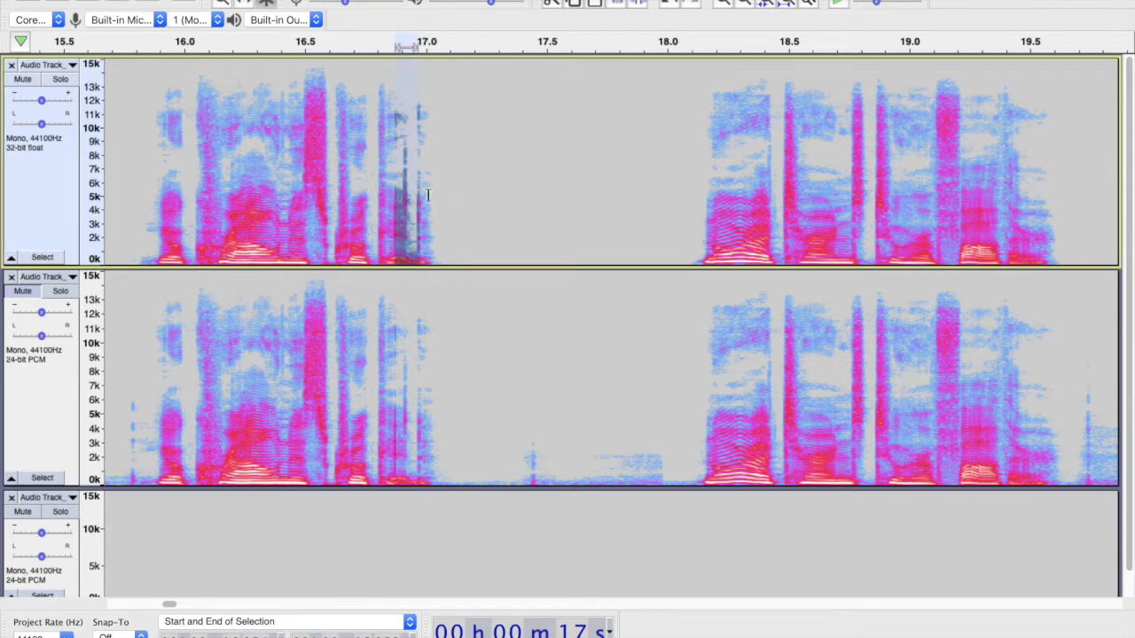
Reopen Filter Curve EQ for the selection and shift the curve's drop from 0 to -12 dB down to about 3.5 kHz
scroll(461, 188, "right", 5)
scroll(460, 188, "down", 1)
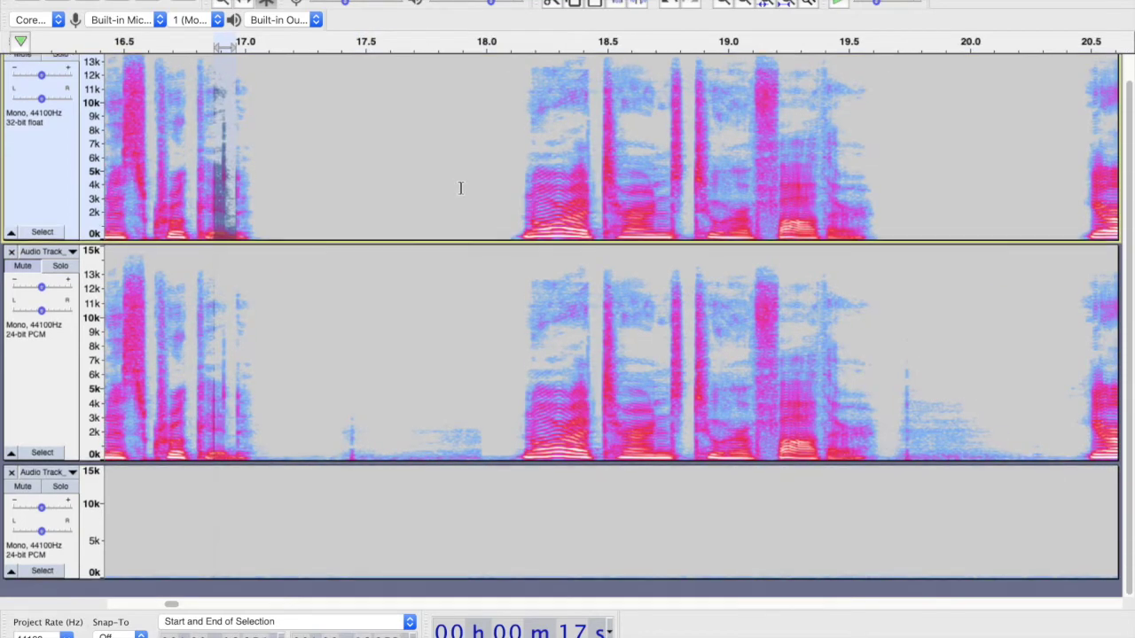
scroll(460, 188, "up", 1)
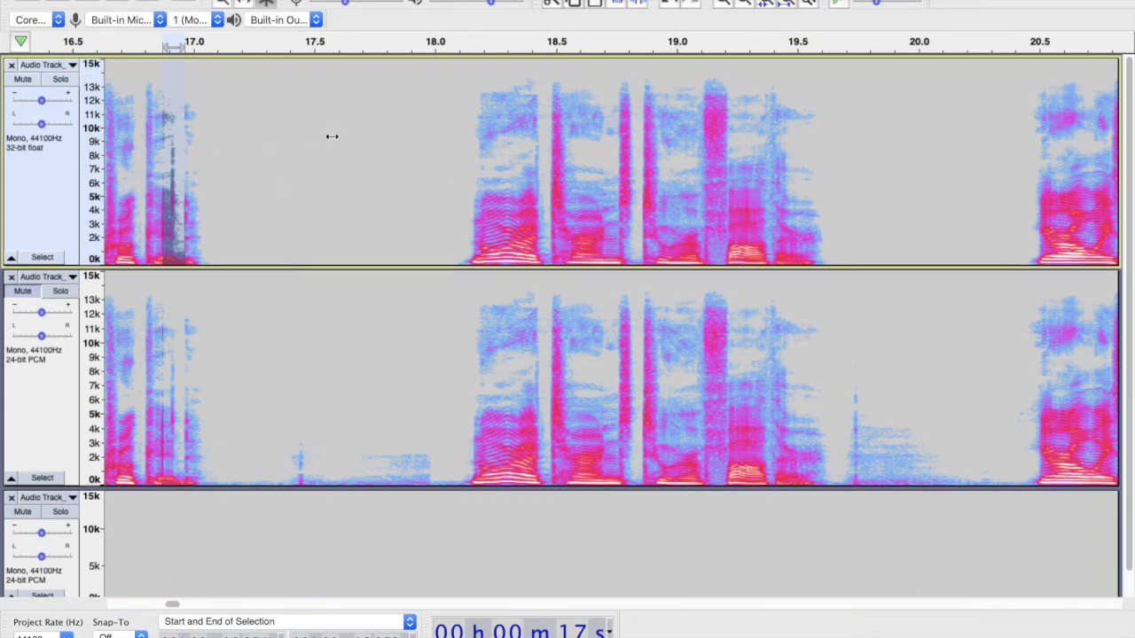
key("super+r")
left_click_drag(340, 104, 442, 85)
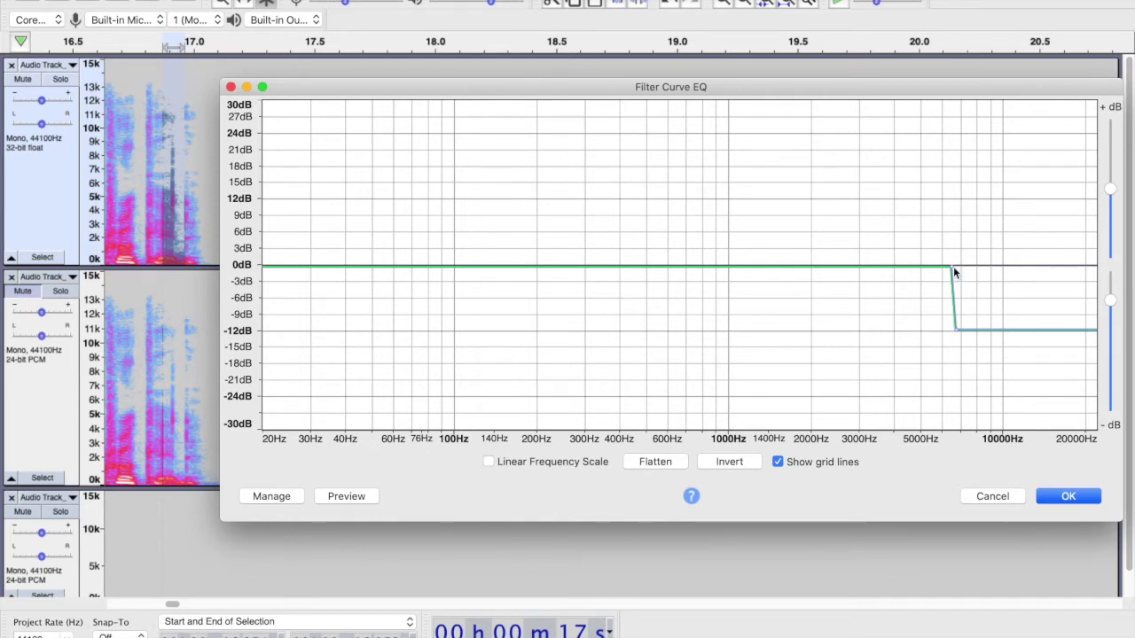
left_click_drag(950, 266, 874, 266)
left_click_drag(954, 330, 880, 332)
Save the EQ curve as a user preset named "3.5+" and apply the filter to the selected audio
left_click(273, 495)
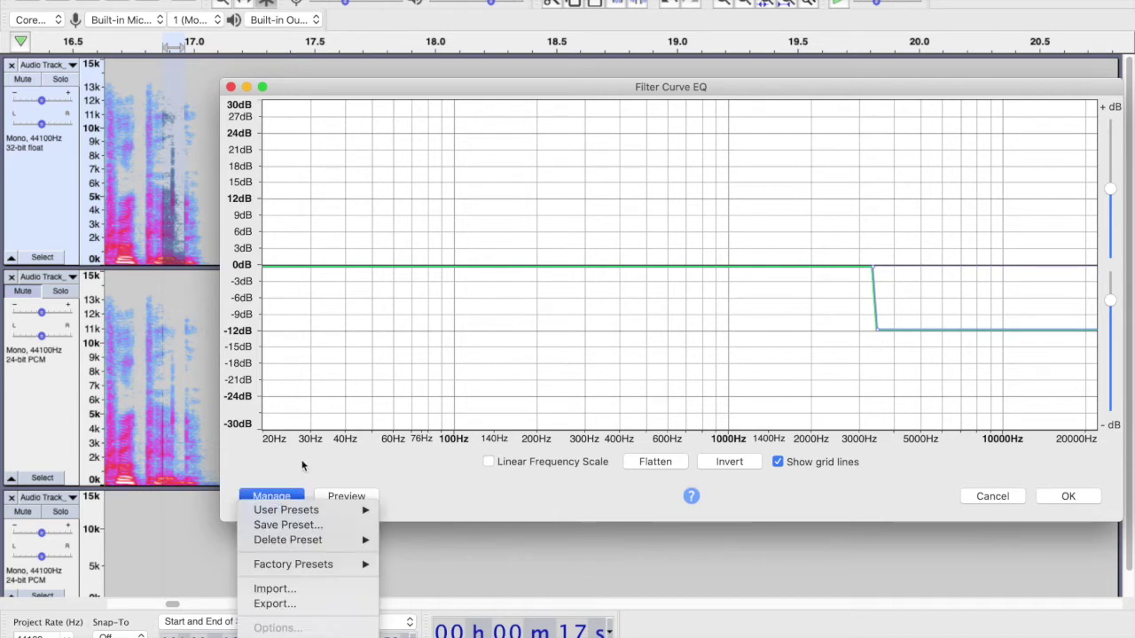
left_click(286, 524)
type("3.5+")
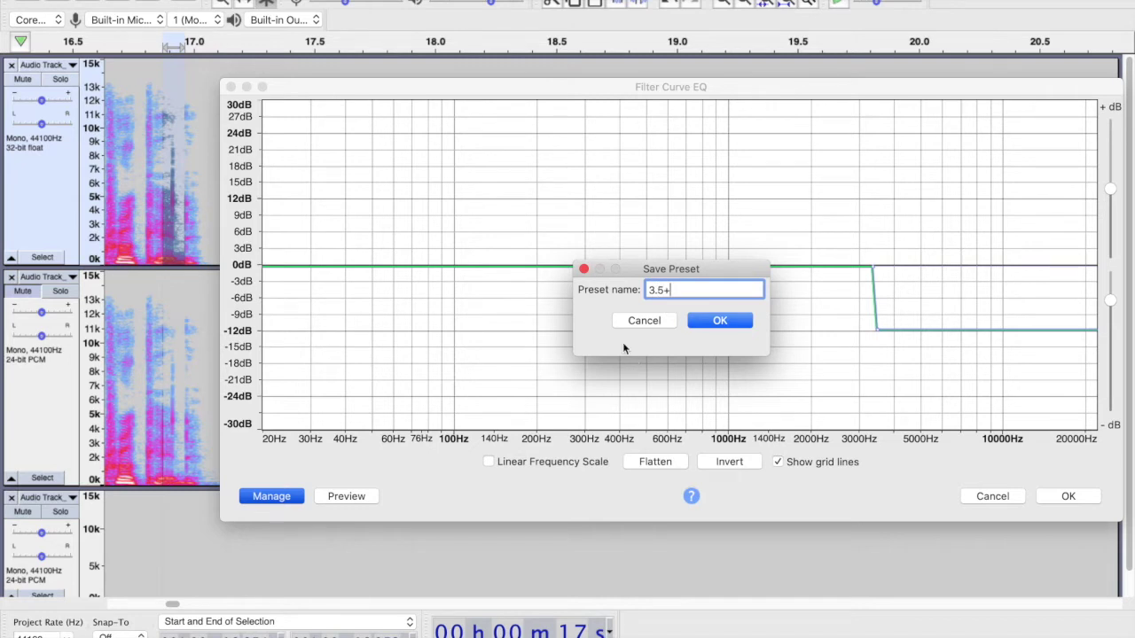
left_click(719, 321)
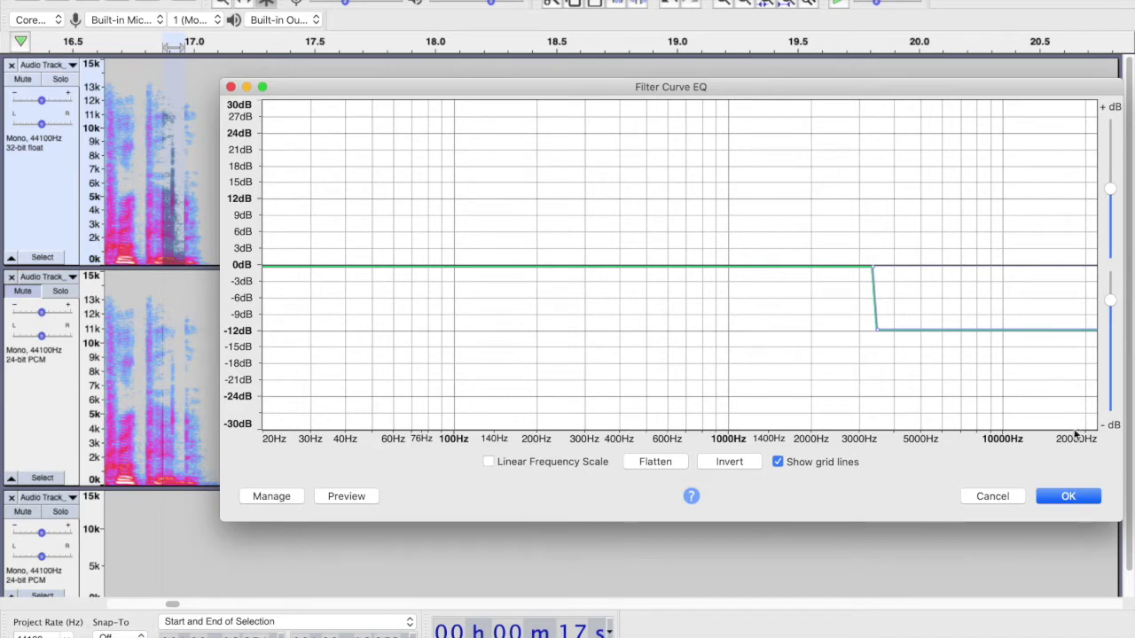
left_click(1068, 496)
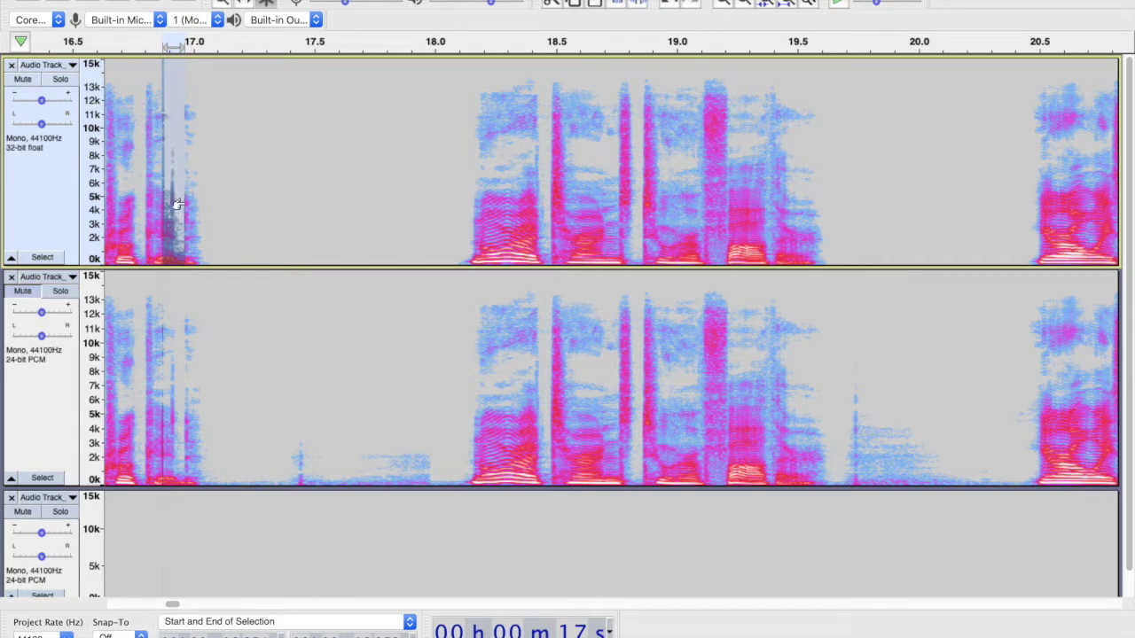
Replace the top track's audio from about 16.8 to 16.9 s with the second track's unfiltered audio
left_click_drag(185, 203, 188, 218)
left_click(190, 392)
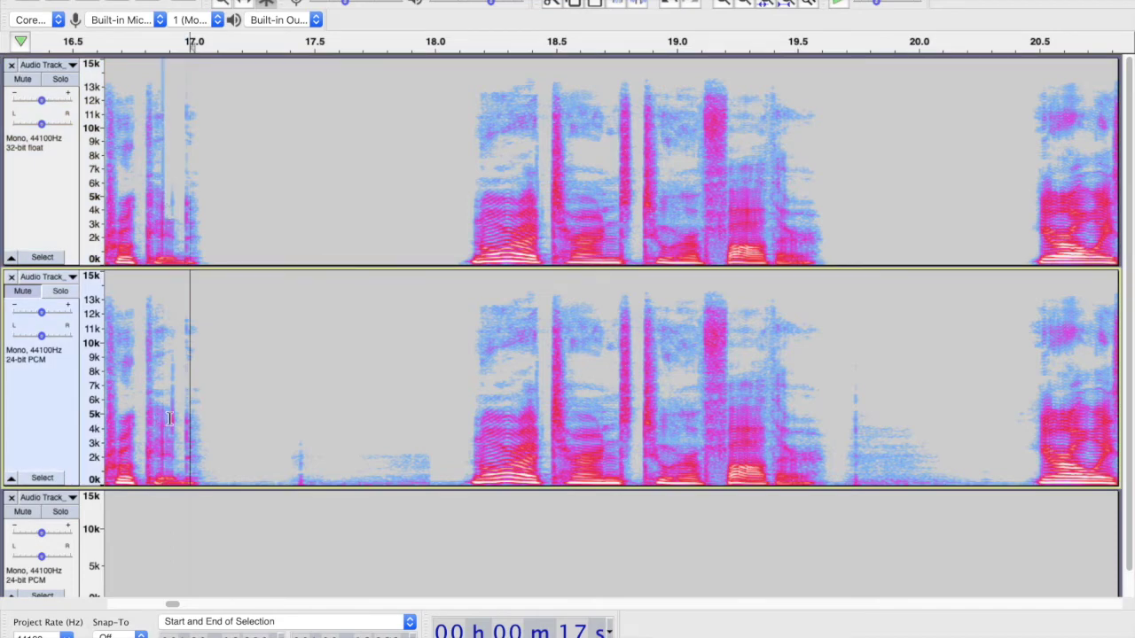
left_click_drag(170, 419, 146, 419)
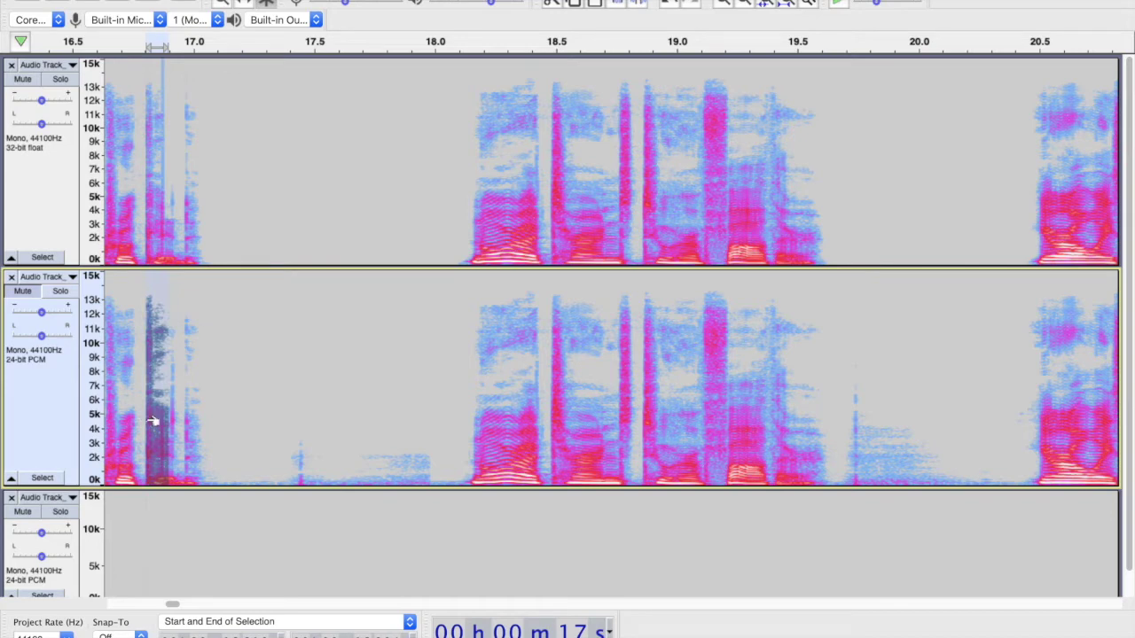
key("shift+Up")
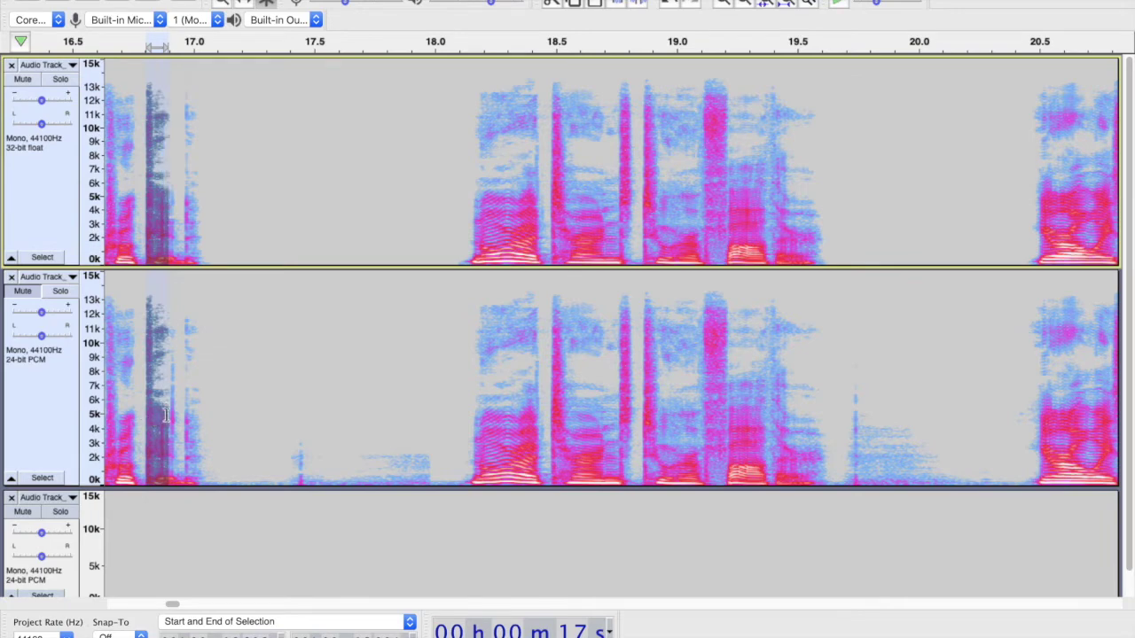
left_click(175, 428)
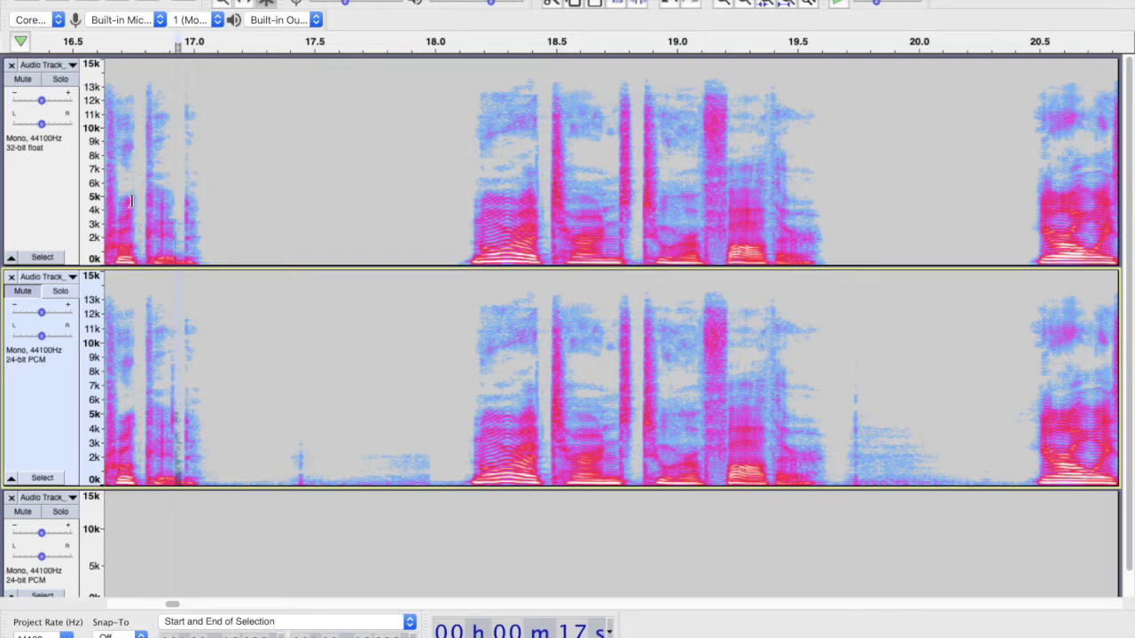
Play the edited passage of the top track from about 16.34 s
scroll(175, 208, "left", 3)
left_click(215, 197)
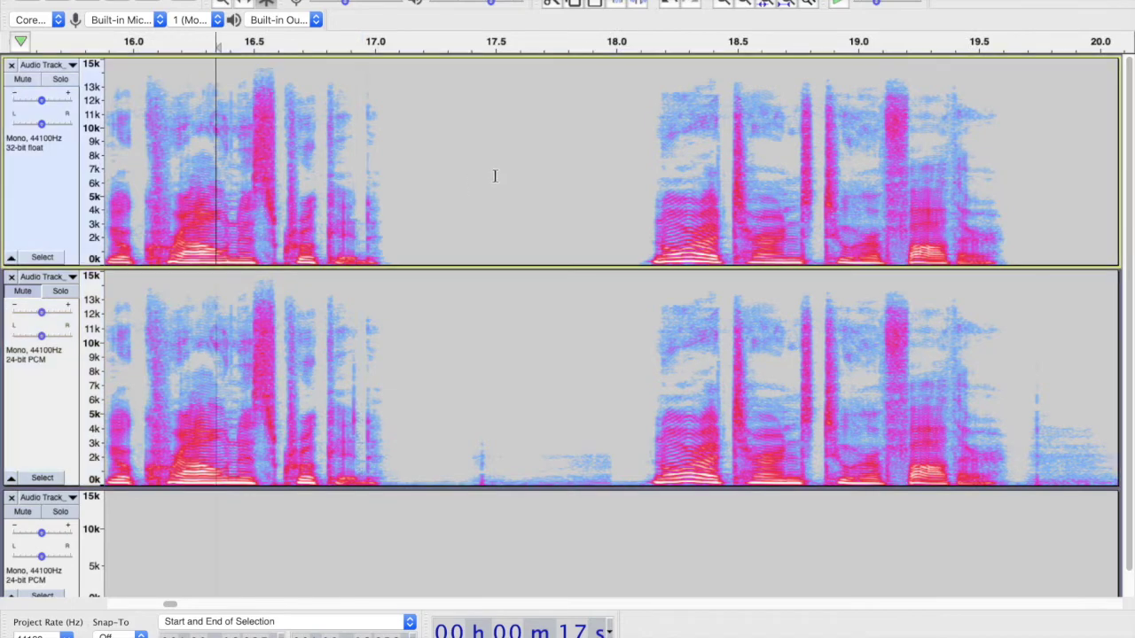
key("space")
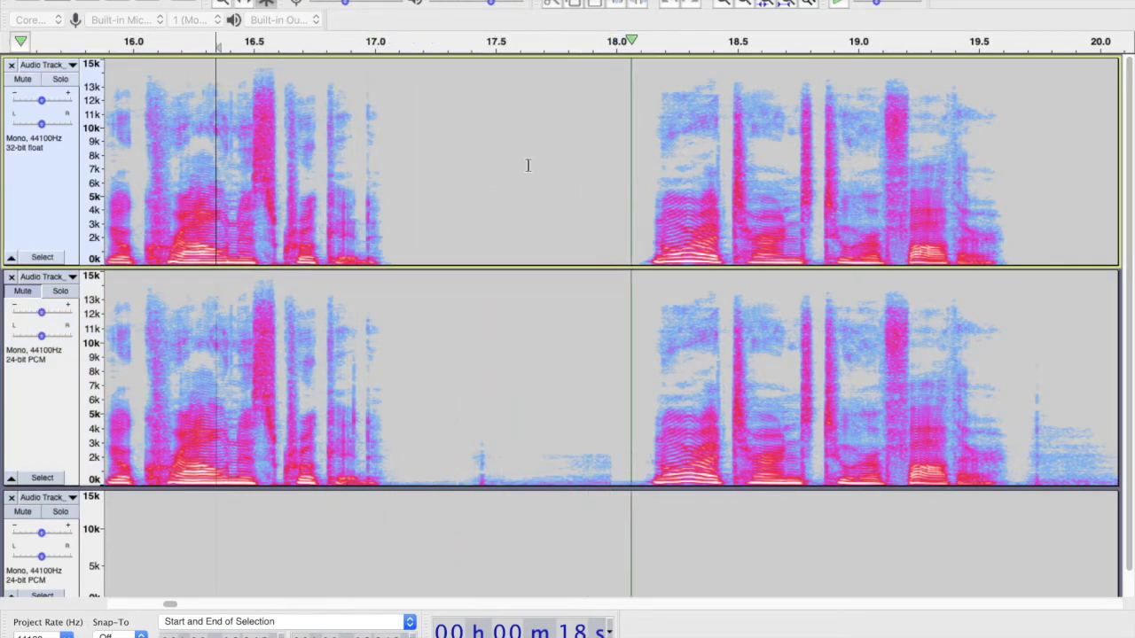
key("space")
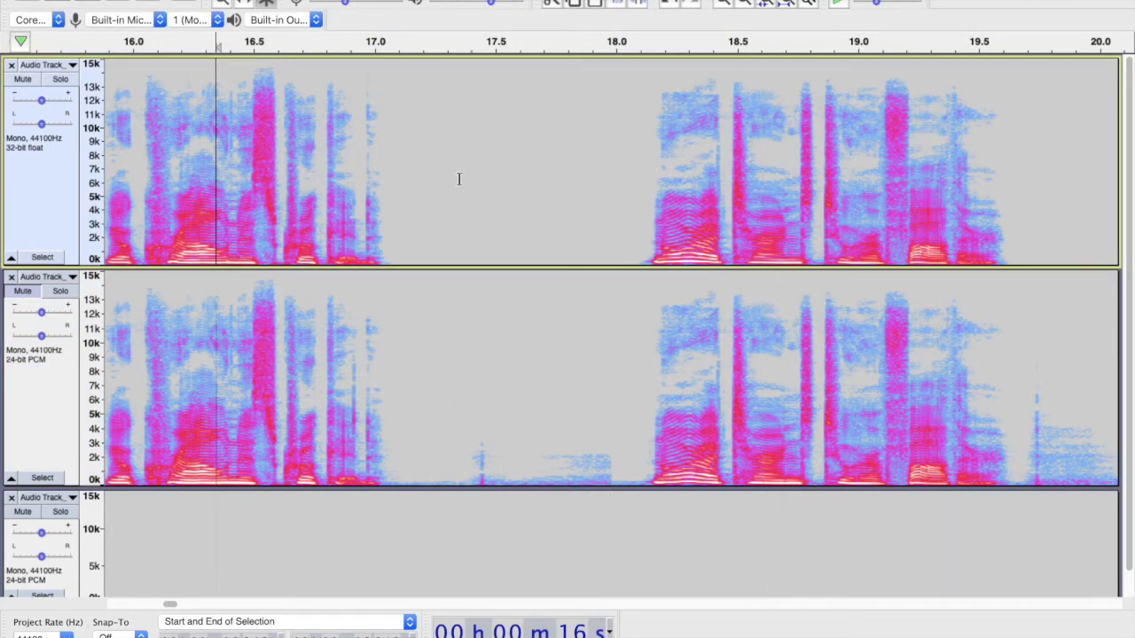
Examine the top track's spectrogram between about 19.5 and 23.5 s for unwanted noise, especially the gap near 21.65 s
scroll(460, 179, "right", 10)
scroll(460, 179, "right", 5)
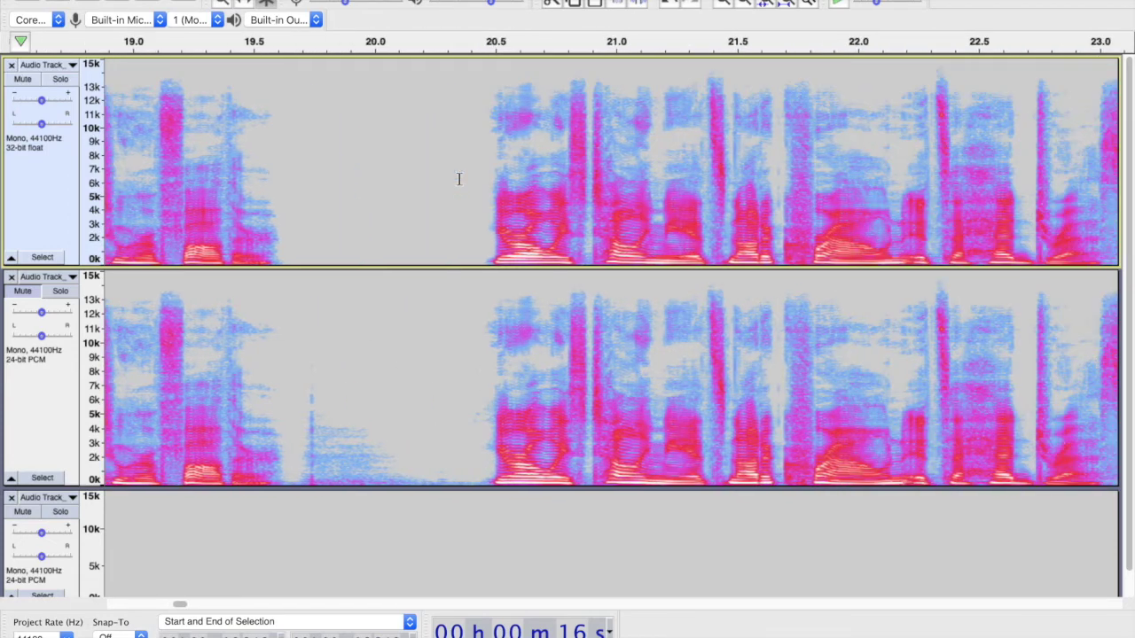
scroll(459, 179, "right", 3)
scroll(459, 179, "right", 1)
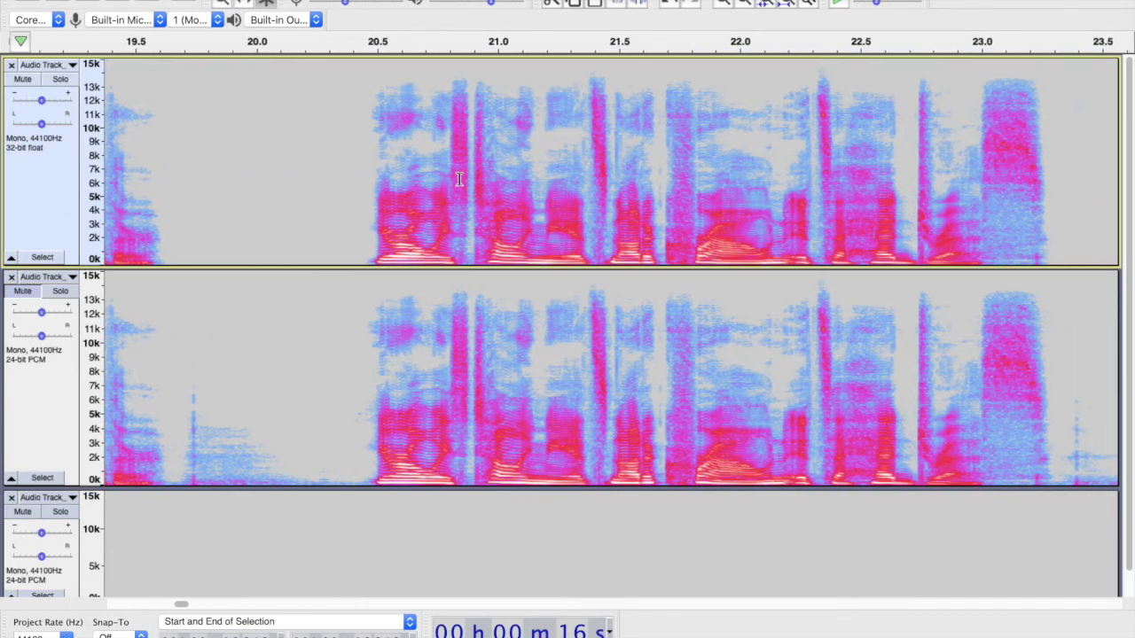
scroll(638, 196, "right", 2)
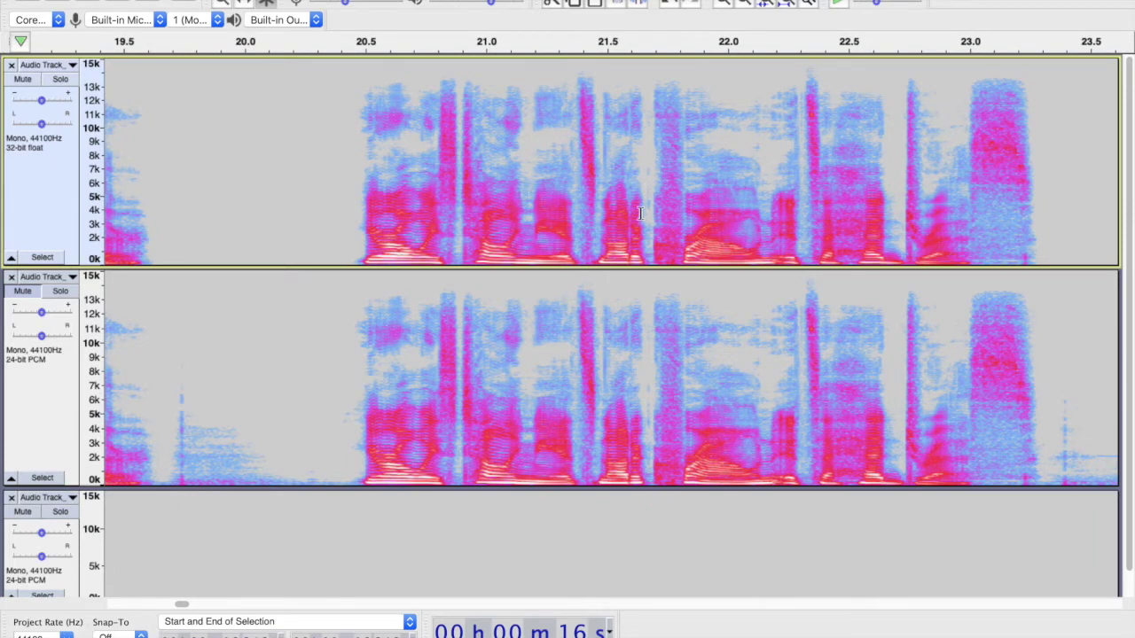
left_click(642, 213)
left_click(670, 214)
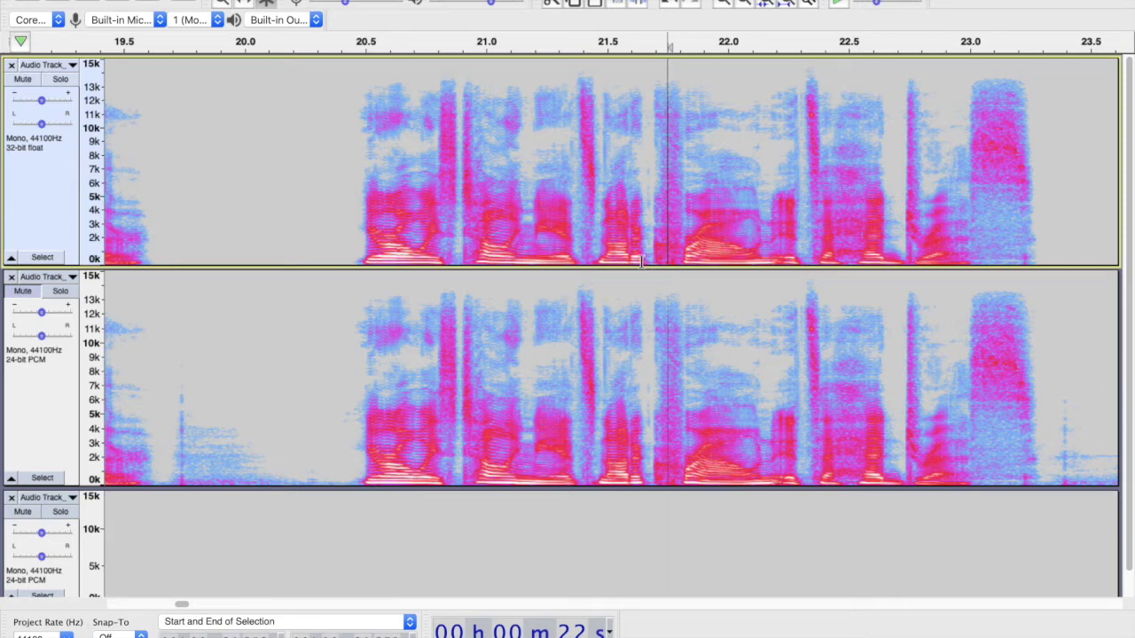
left_click_drag(640, 223, 649, 222)
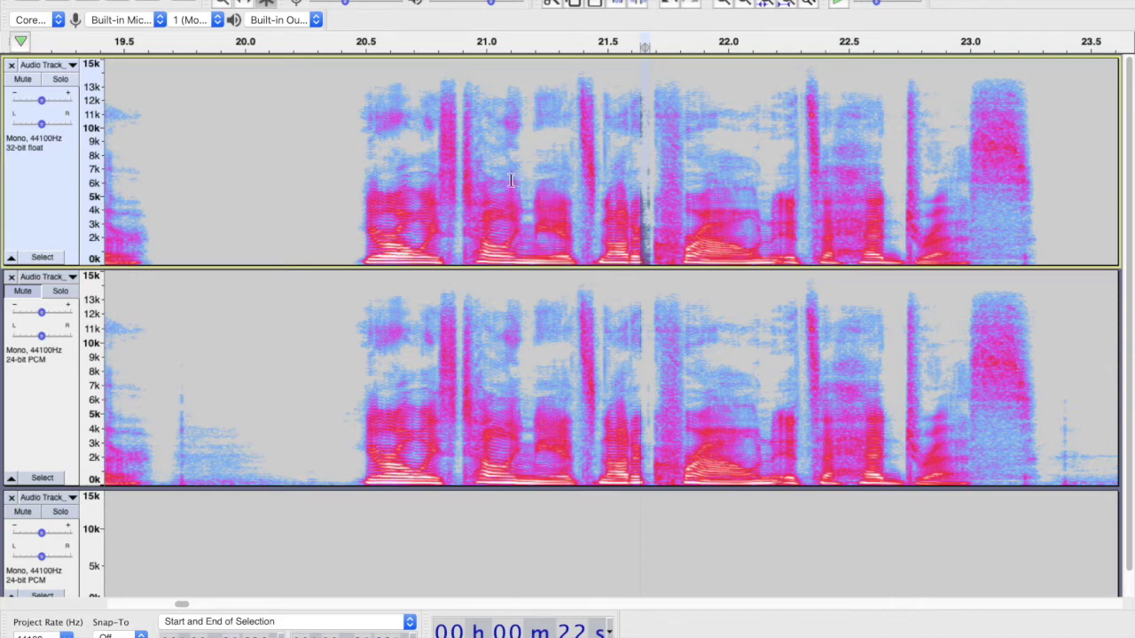
left_click(473, 182)
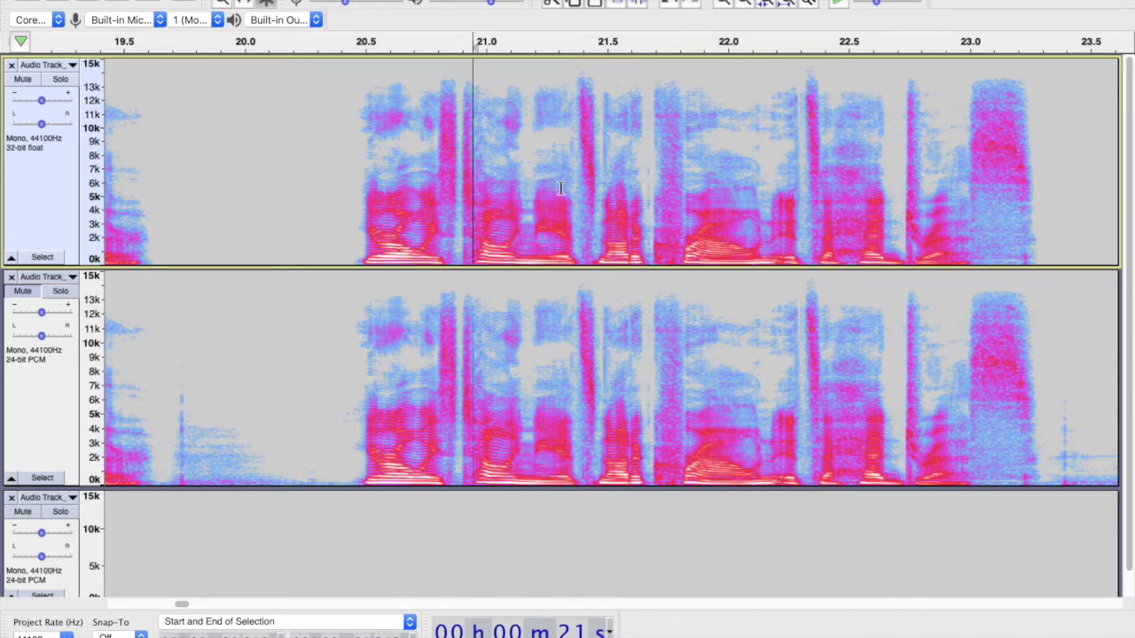
Play the top track from about 21.17 s to check the phrase around the gap near 21.65 s
scroll(555, 186, "right", 3)
scroll(555, 186, "right", 10)
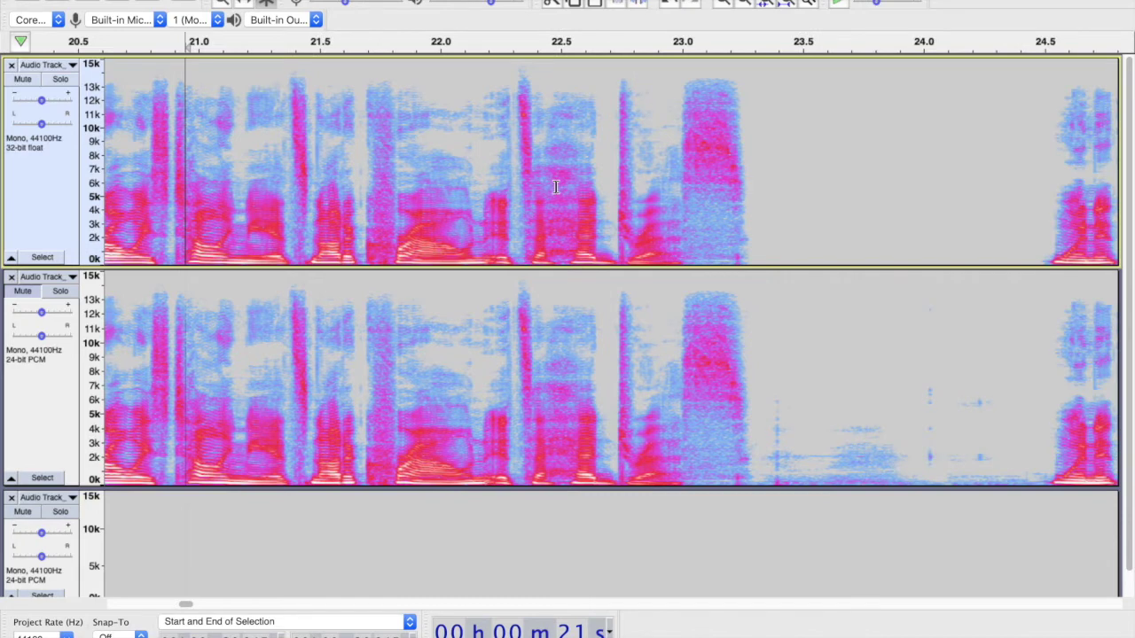
left_click(239, 191)
key("space")
key("space")
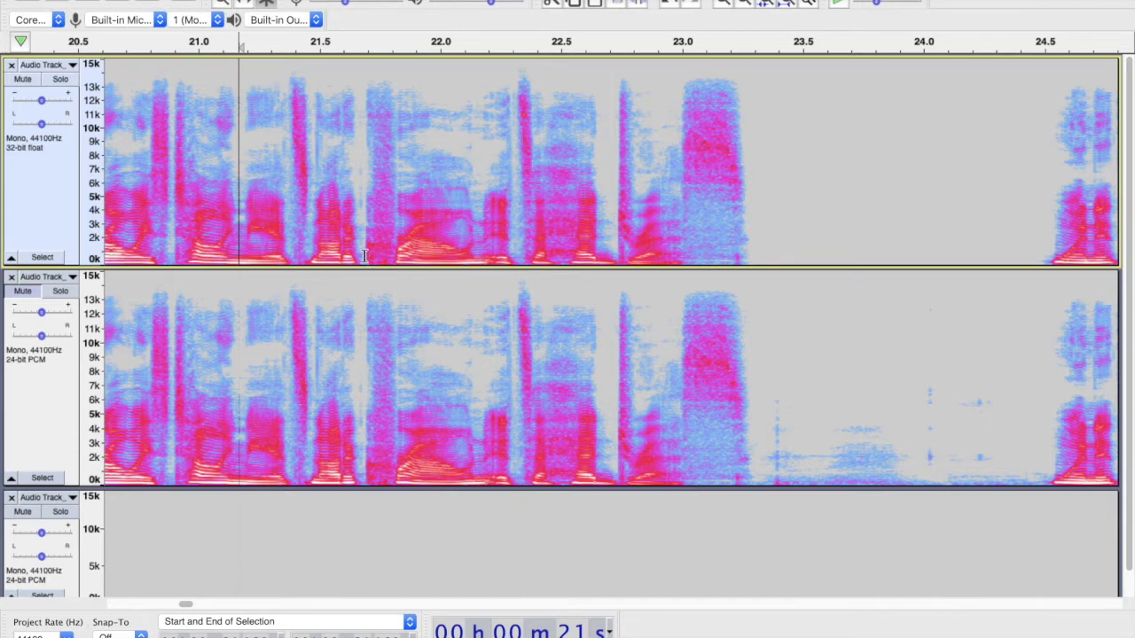
Filter the top track from about 21.68 to 21.8 s with the Filter Curve EQ user preset that cuts frequencies below about 300 Hz
left_click_drag(364, 256, 394, 256)
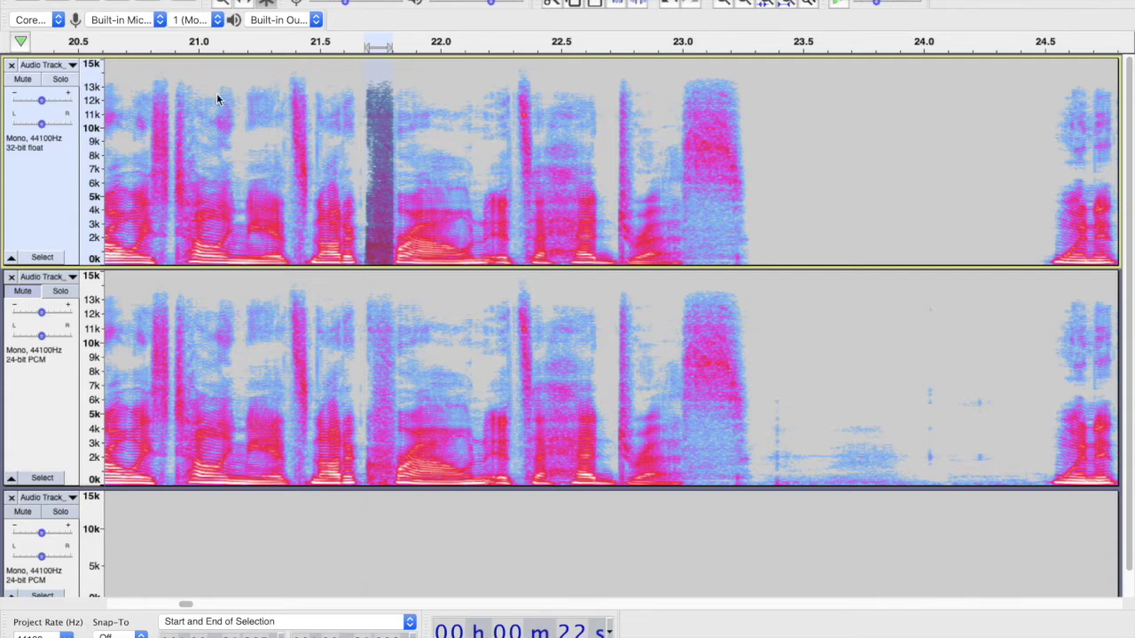
key("ctrl+r")
left_click(168, 517)
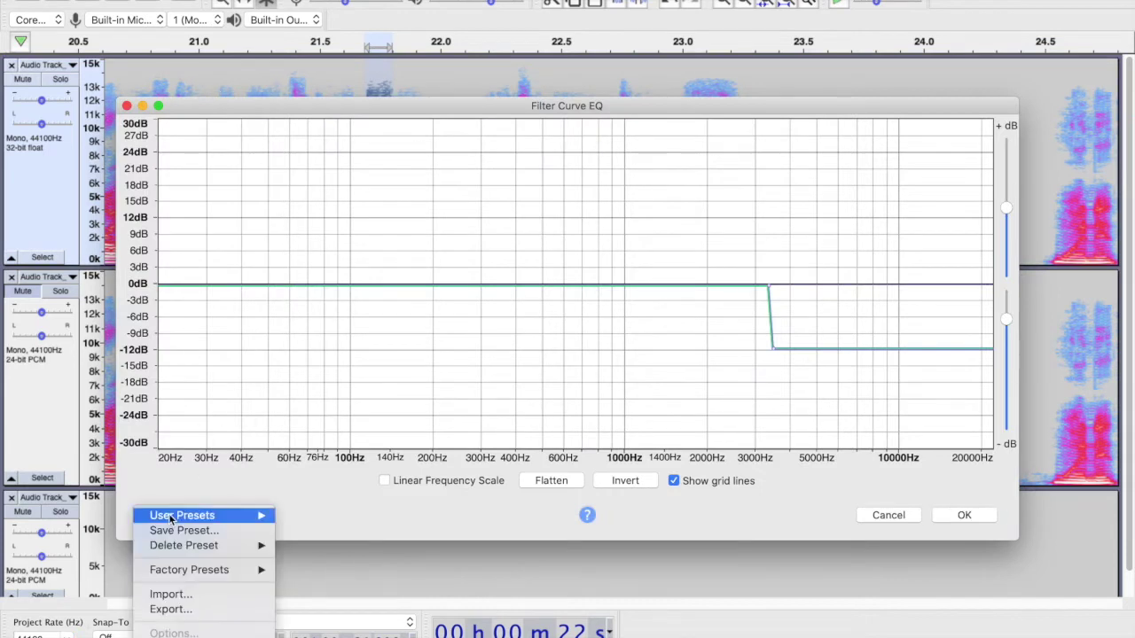
mouse_move(173, 517)
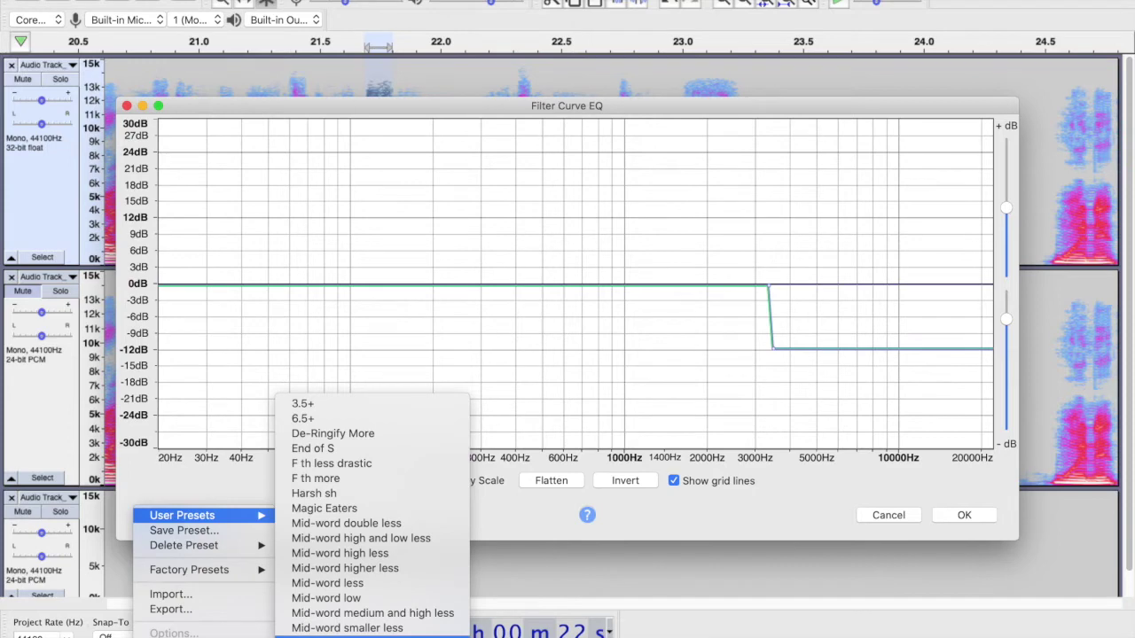
left_click(372, 635)
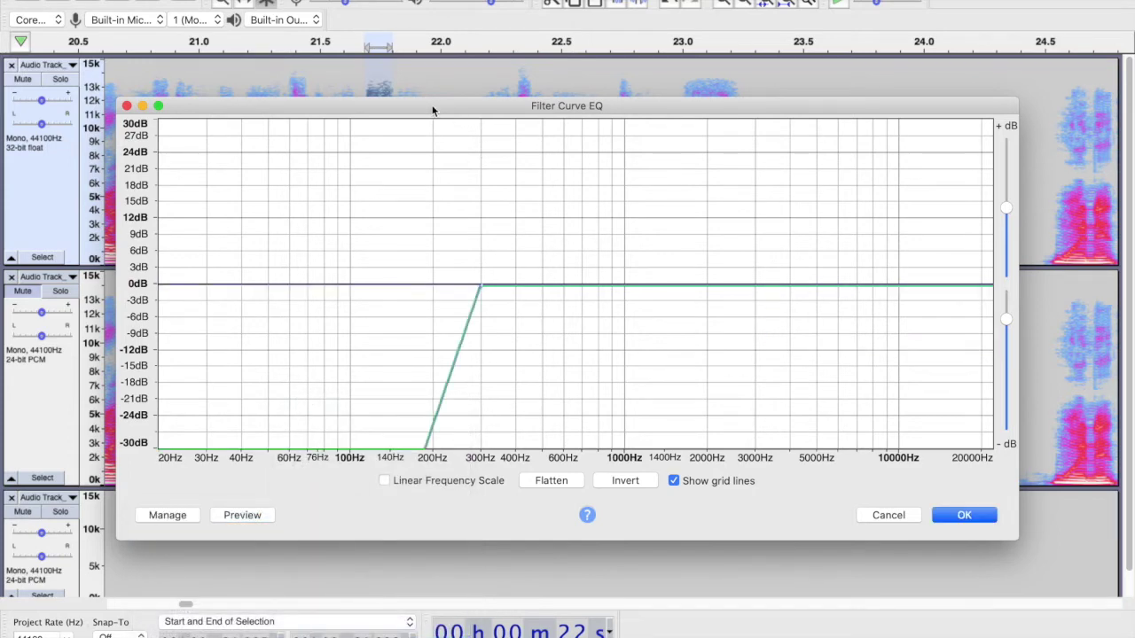
left_click_drag(431, 104, 618, 84)
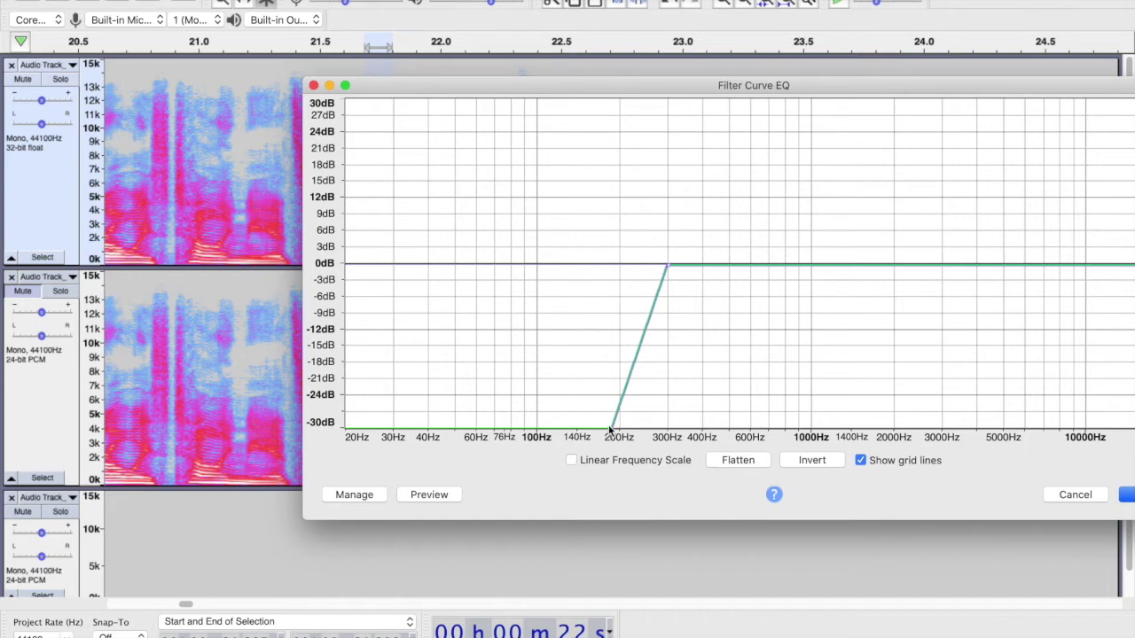
left_click_drag(722, 92, 591, 73)
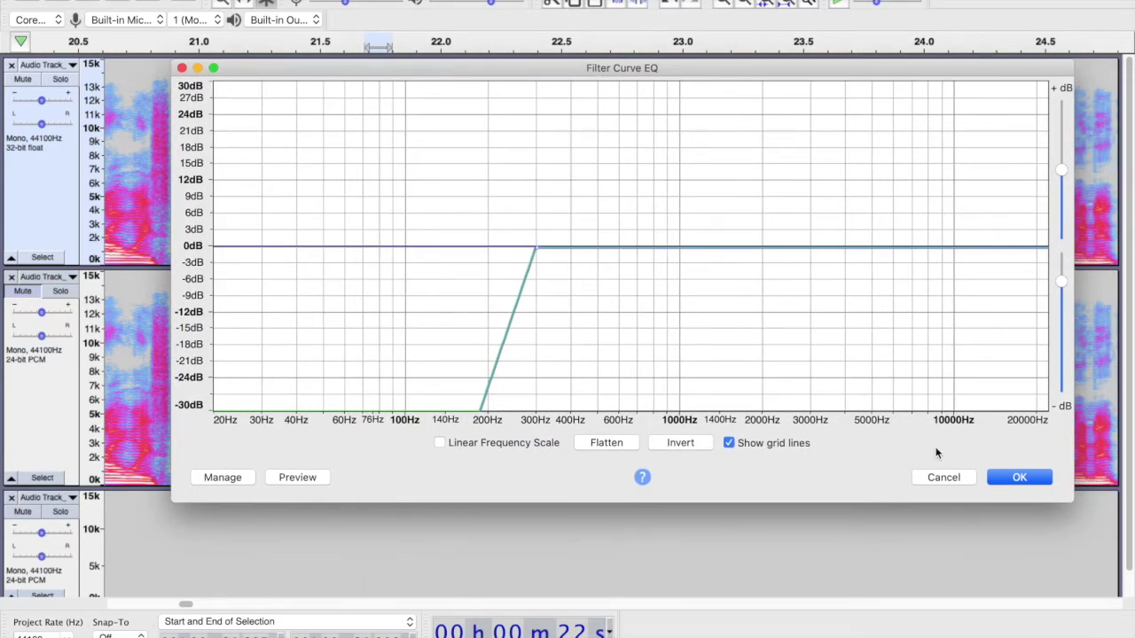
left_click(1027, 481)
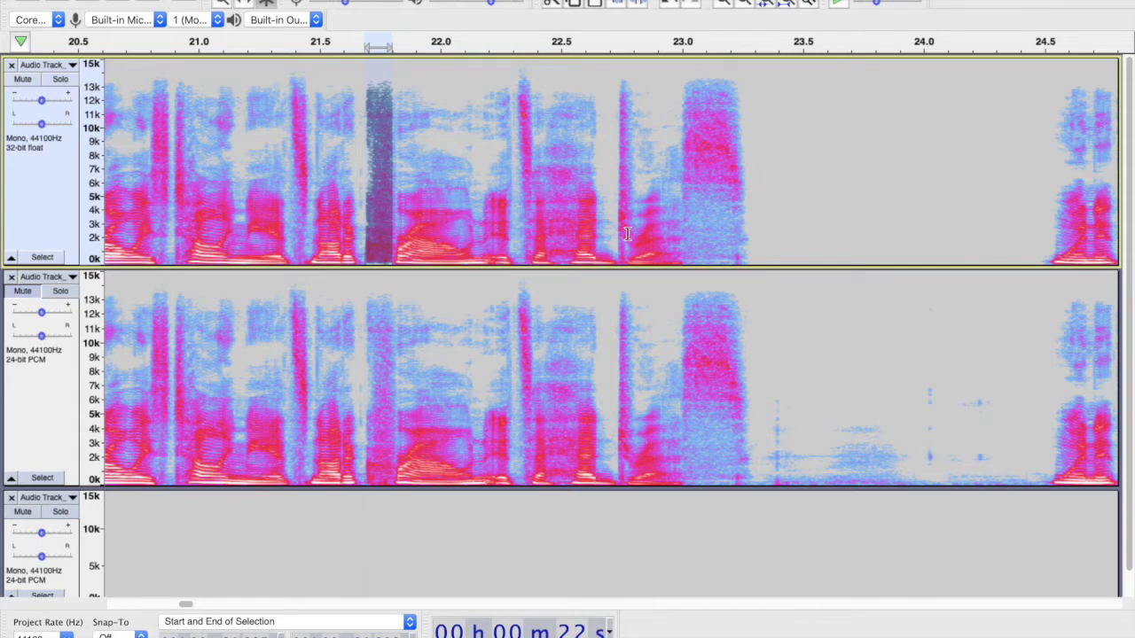
Play the top track from about 21.55 s to check the filtered passage
left_click(332, 202)
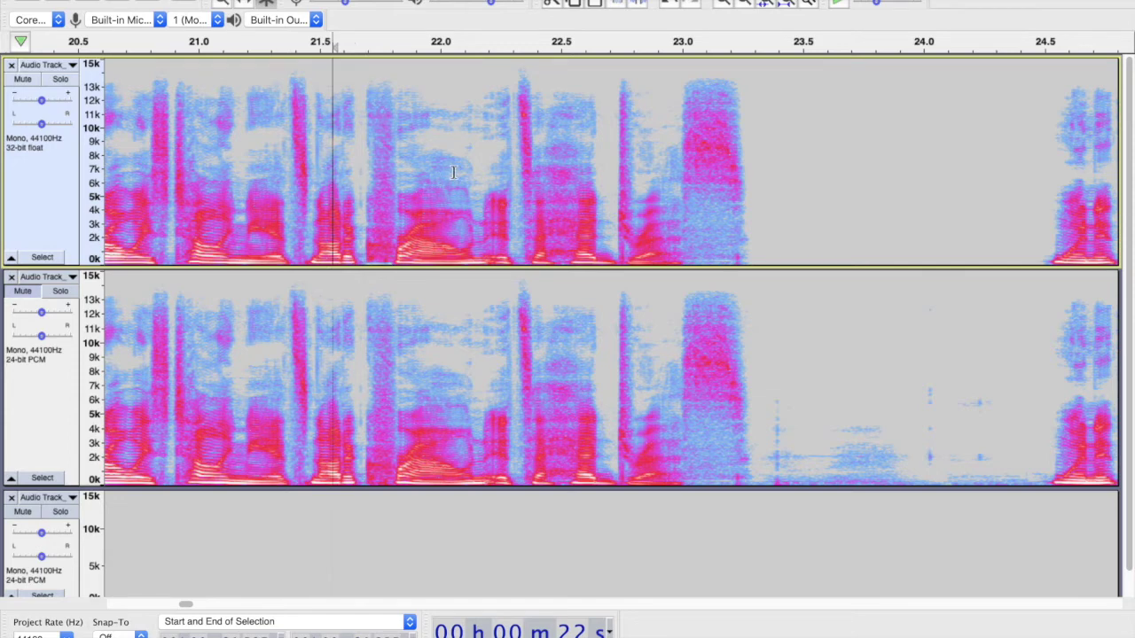
key("space")
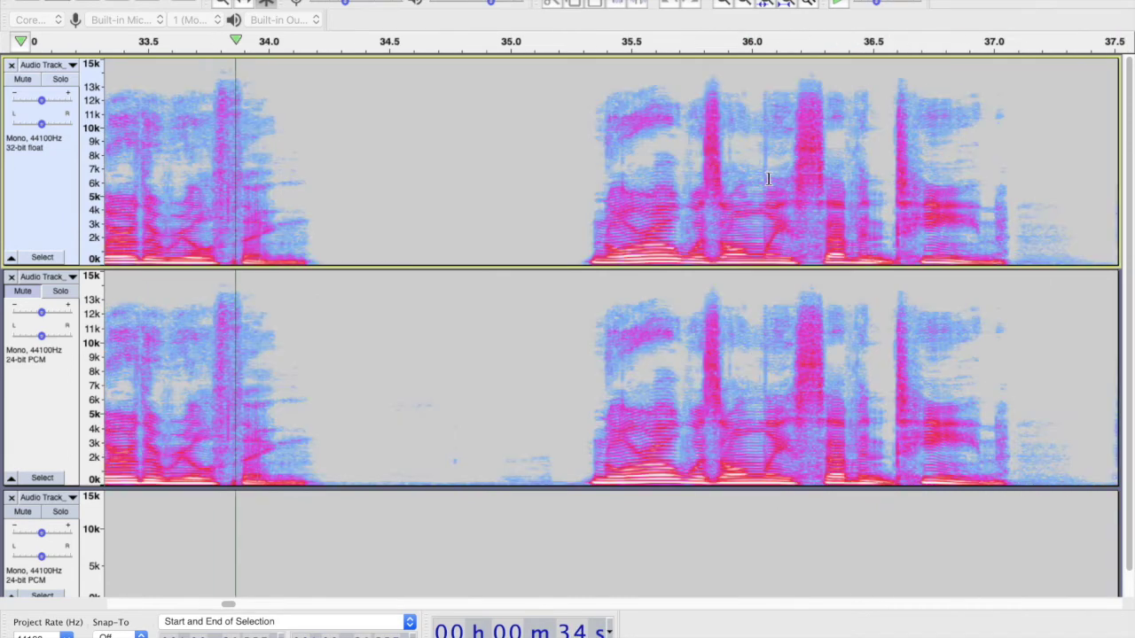
key("space")
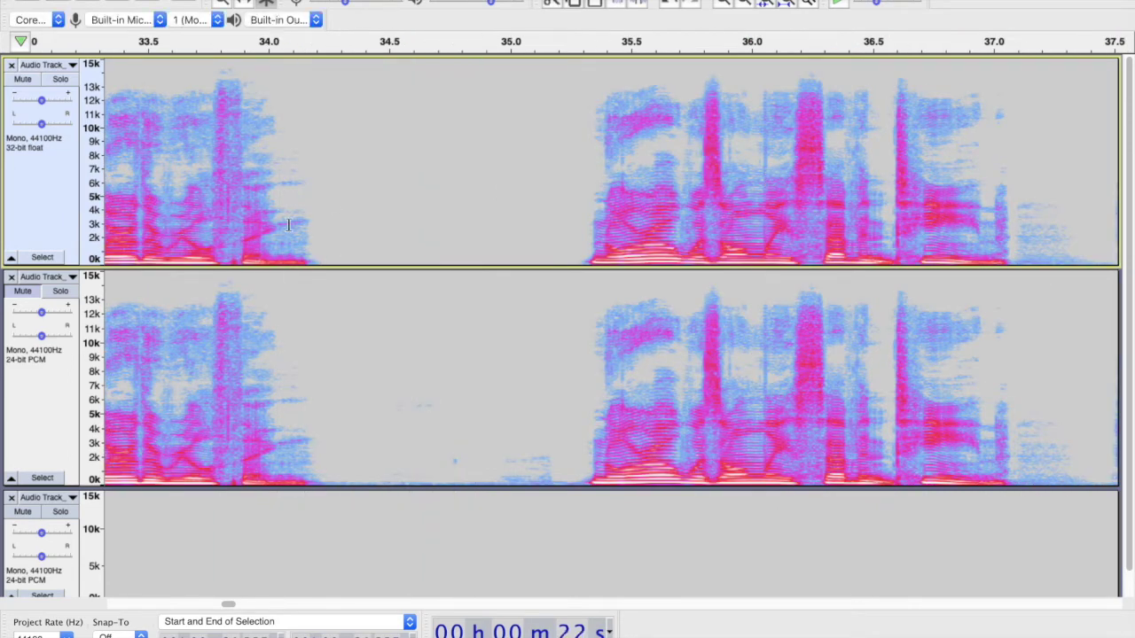
Play the top track from about 33.77 s to check the end of the phrase
left_click(213, 249)
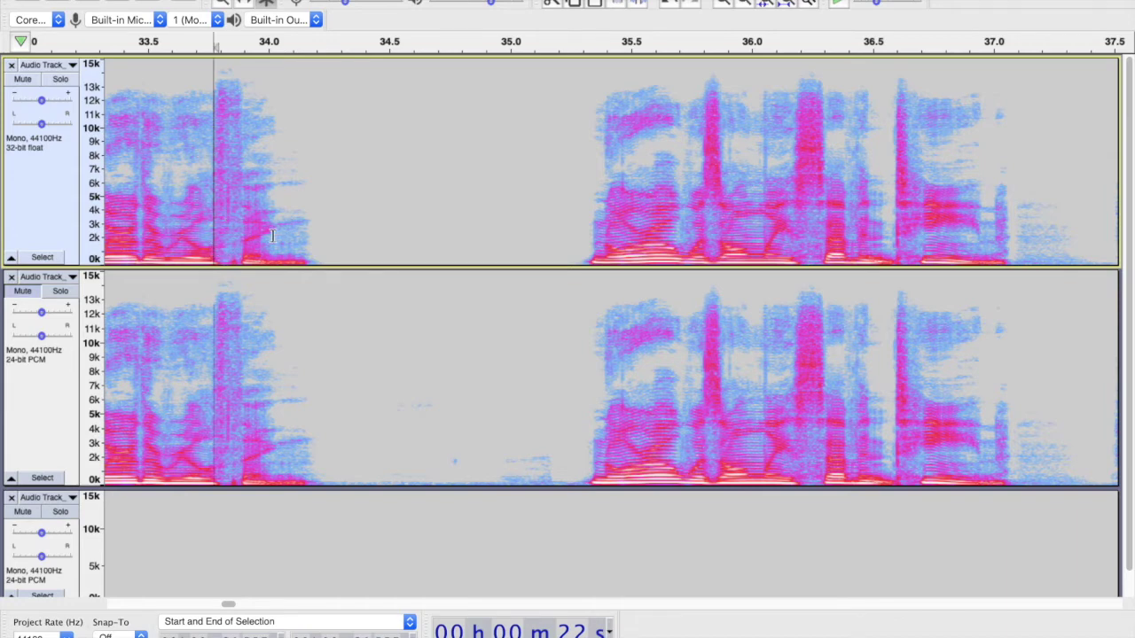
key("space")
key("space")
Delete the short segment from about 33.84 to 33.86 s from both the top and second tracks
left_click(249, 261)
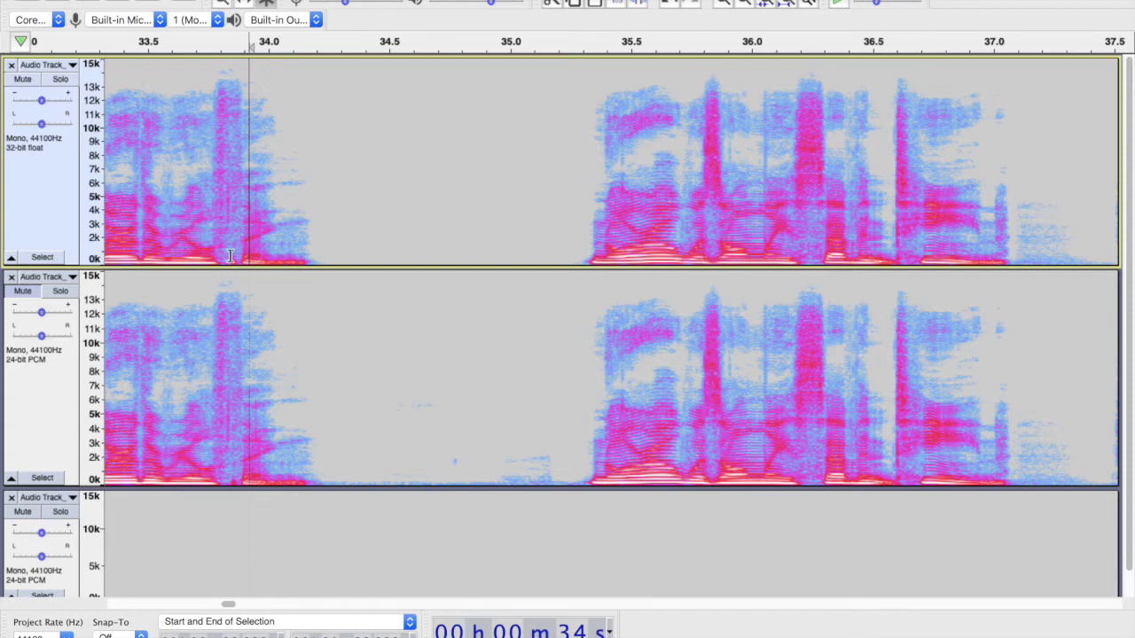
left_click_drag(229, 257, 236, 257)
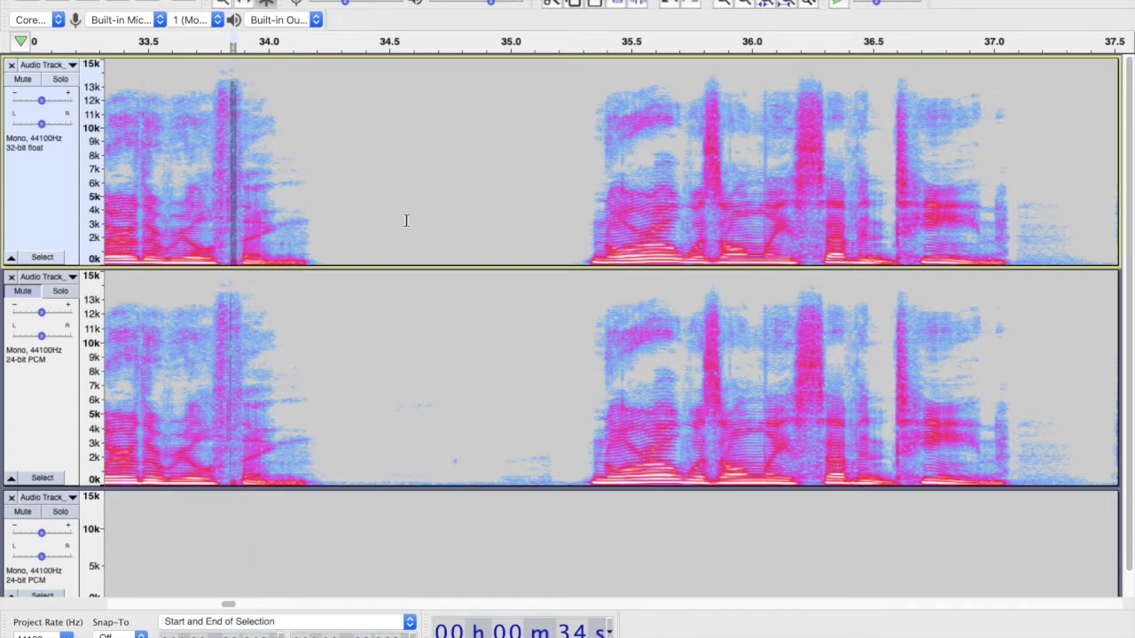
key("shift+Down")
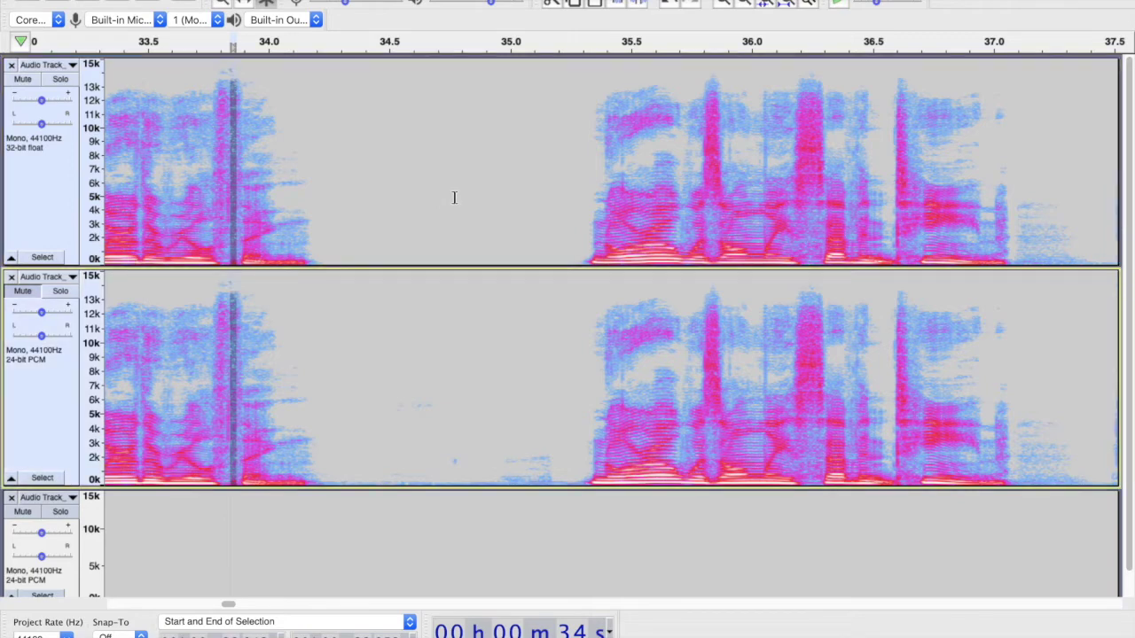
key("Delete")
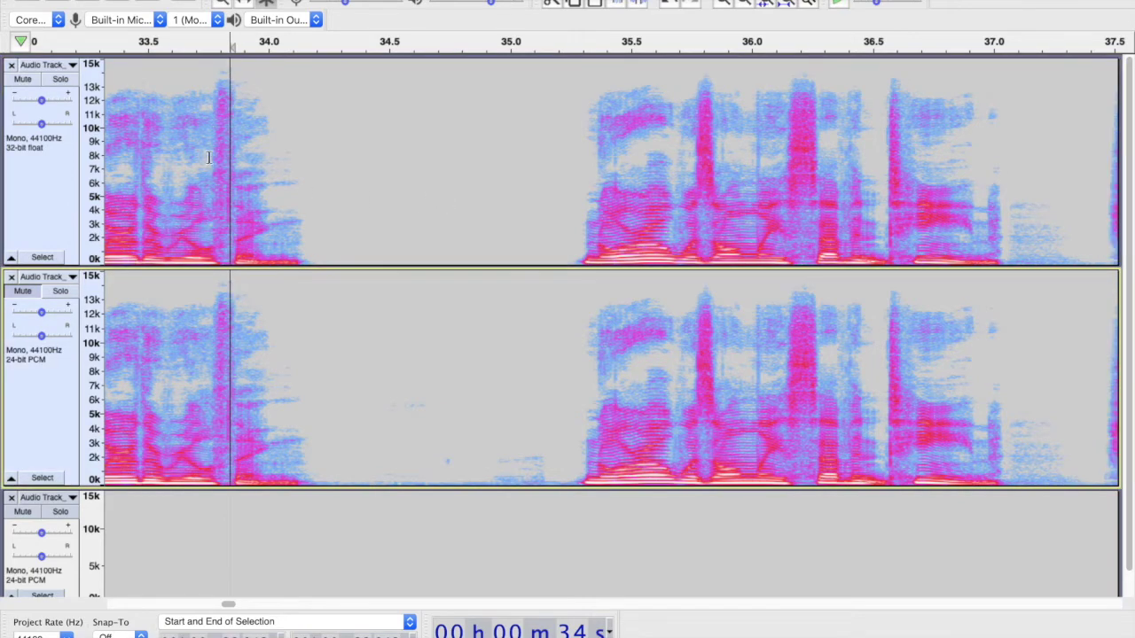
Play the top track from about 33.44 s to check the shortened word
left_click(133, 179)
key("space")
key("space")
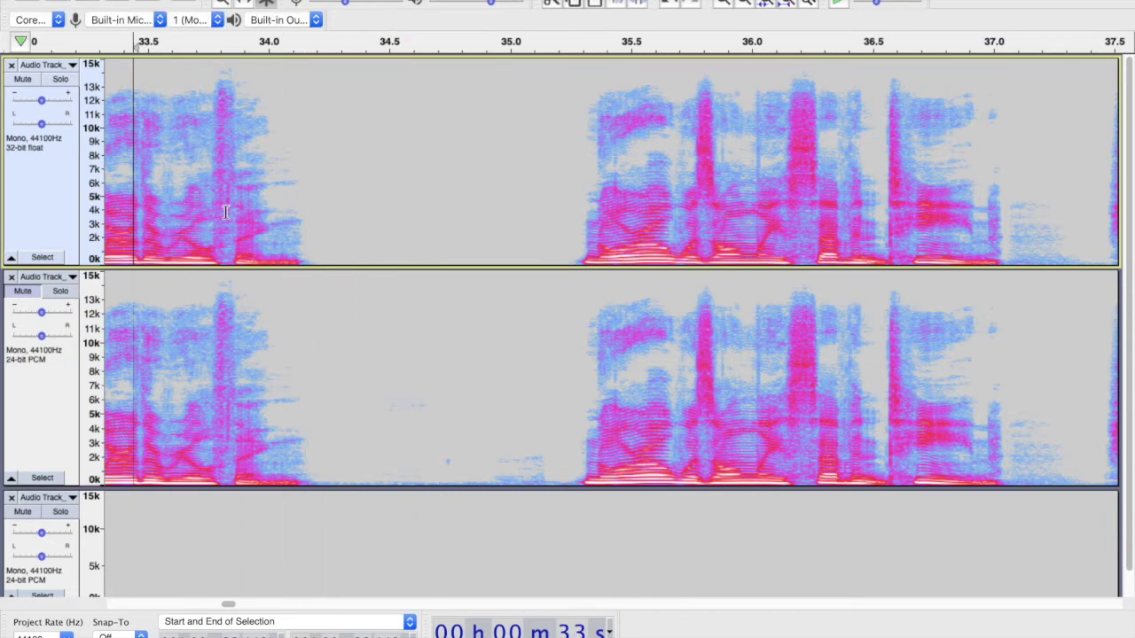
Delete another thin sliver at about 33.83 s from the top and second tracks and play back from about 33.45 s
left_click(227, 211)
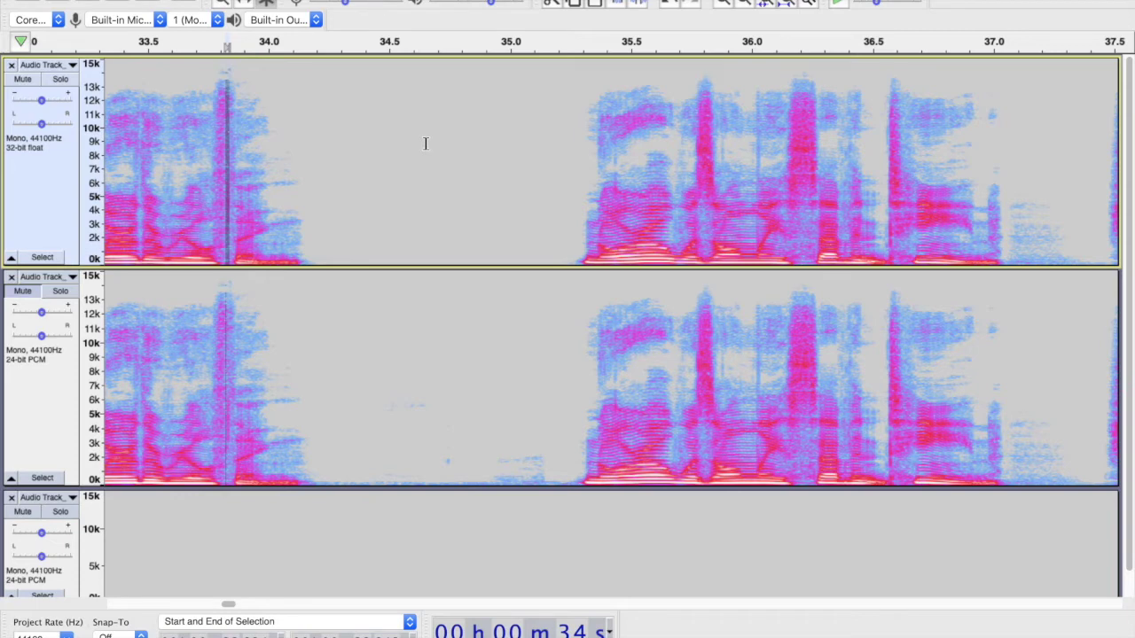
key("Down")
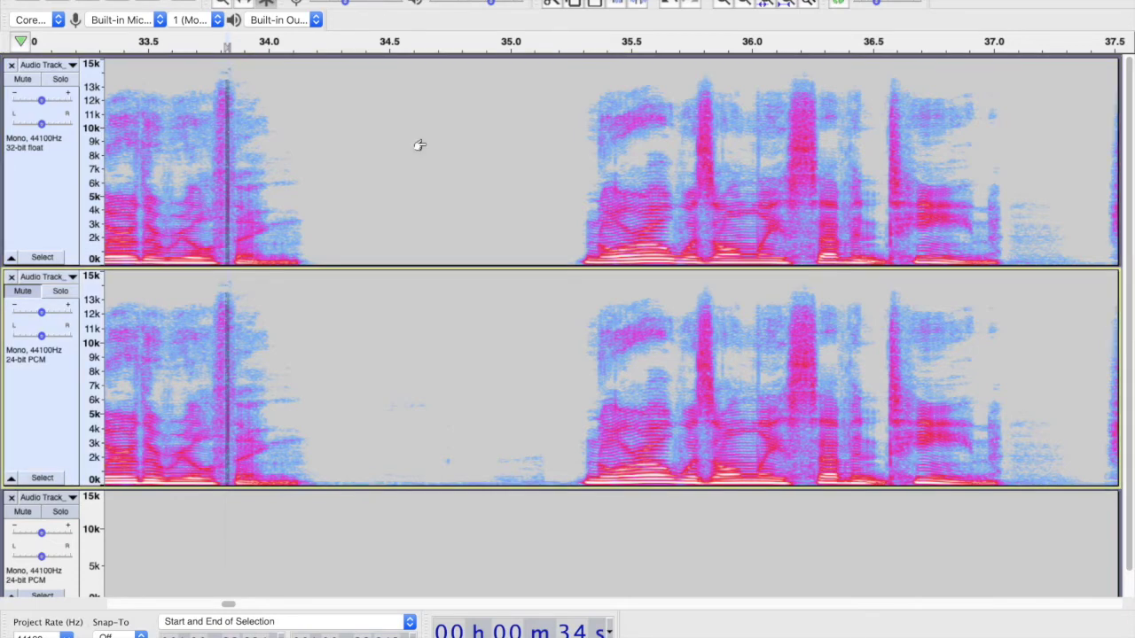
left_click(136, 174)
key("space")
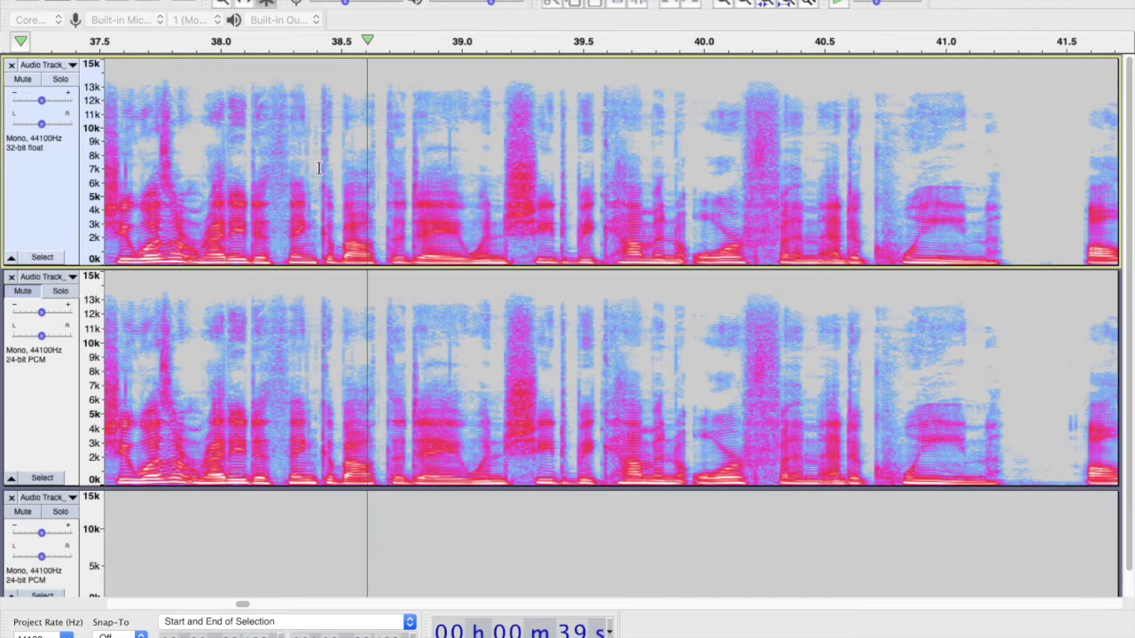
key("space")
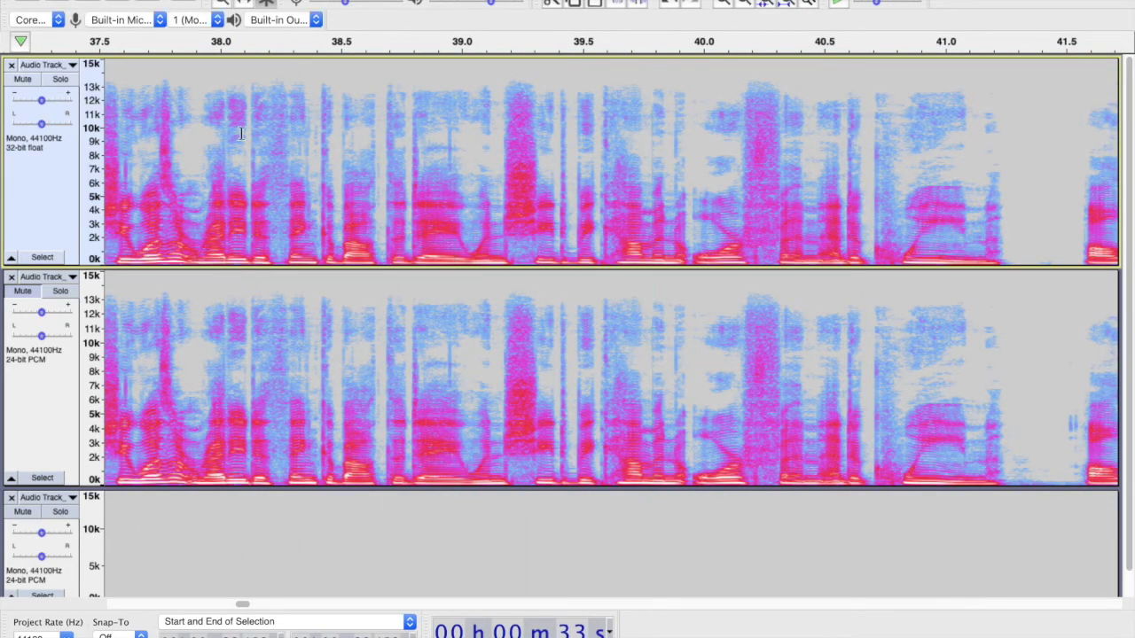
Examine the top track's spectrogram between about 35 and 40 s for mouth noises, especially the thin vertical line near 36.0 s
scroll(264, 148, "left", 5)
scroll(266, 151, "left", 3)
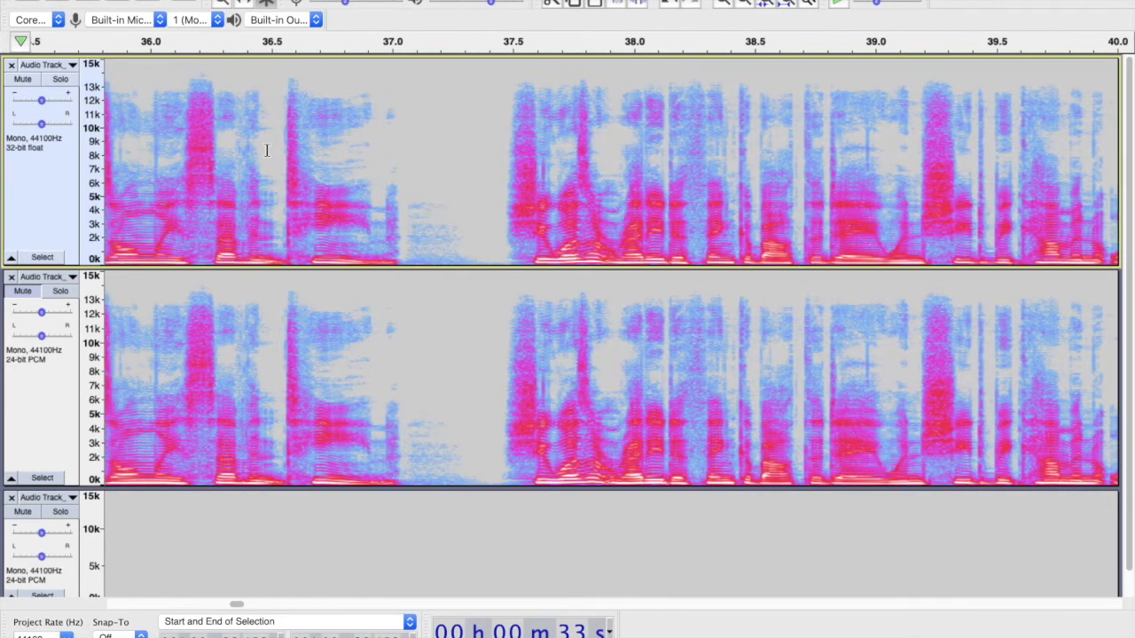
scroll(252, 159, "left", 3)
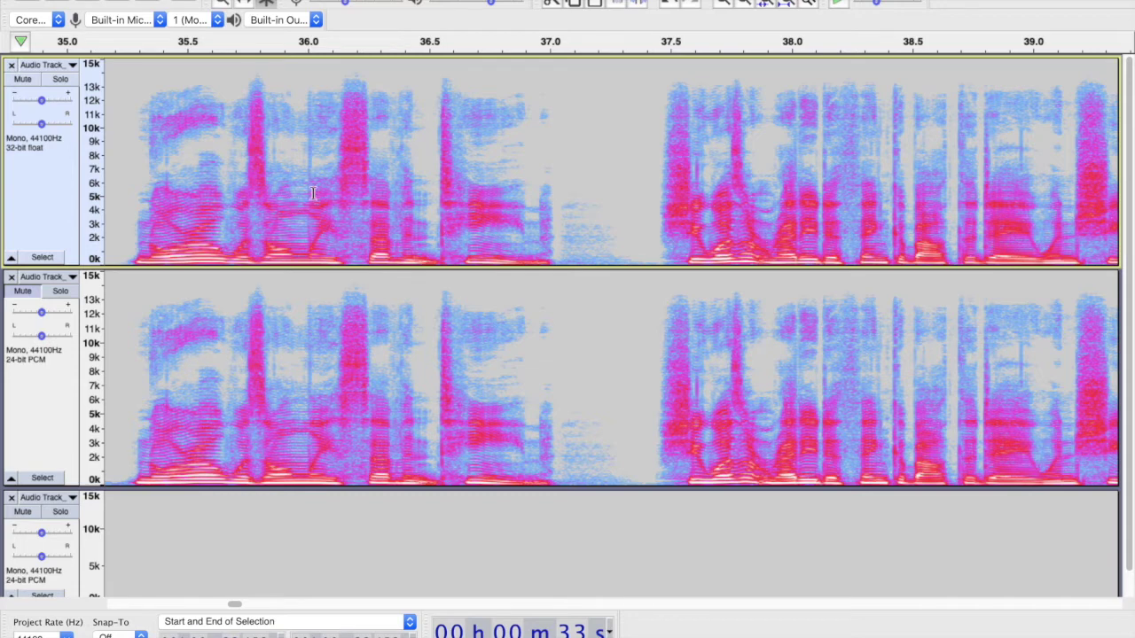
left_click_drag(296, 210, 337, 210)
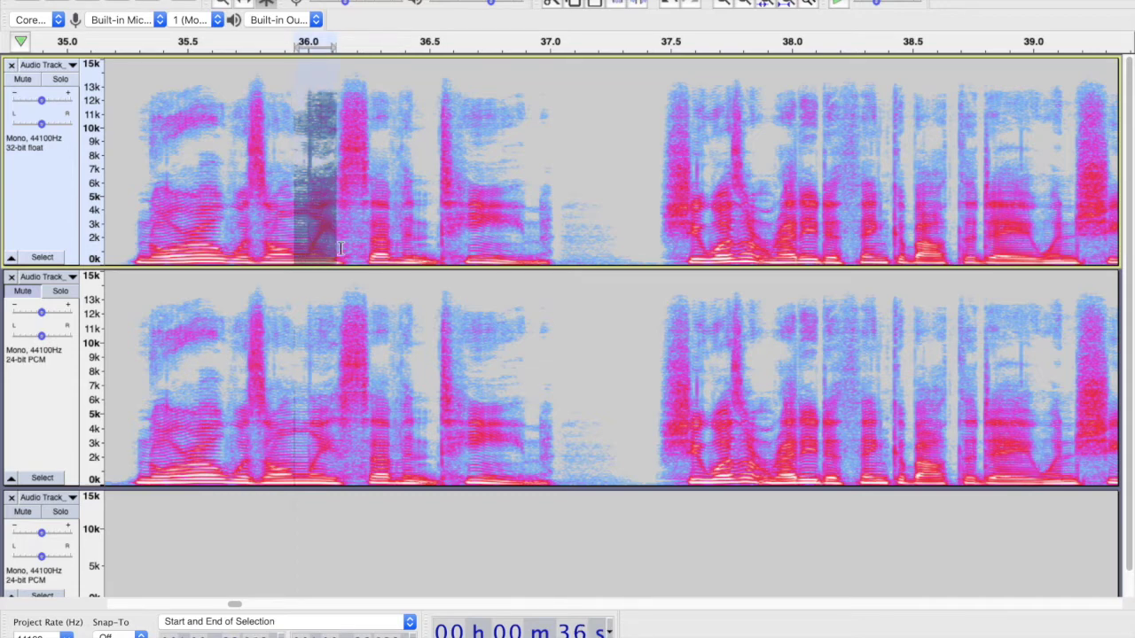
left_click(278, 222)
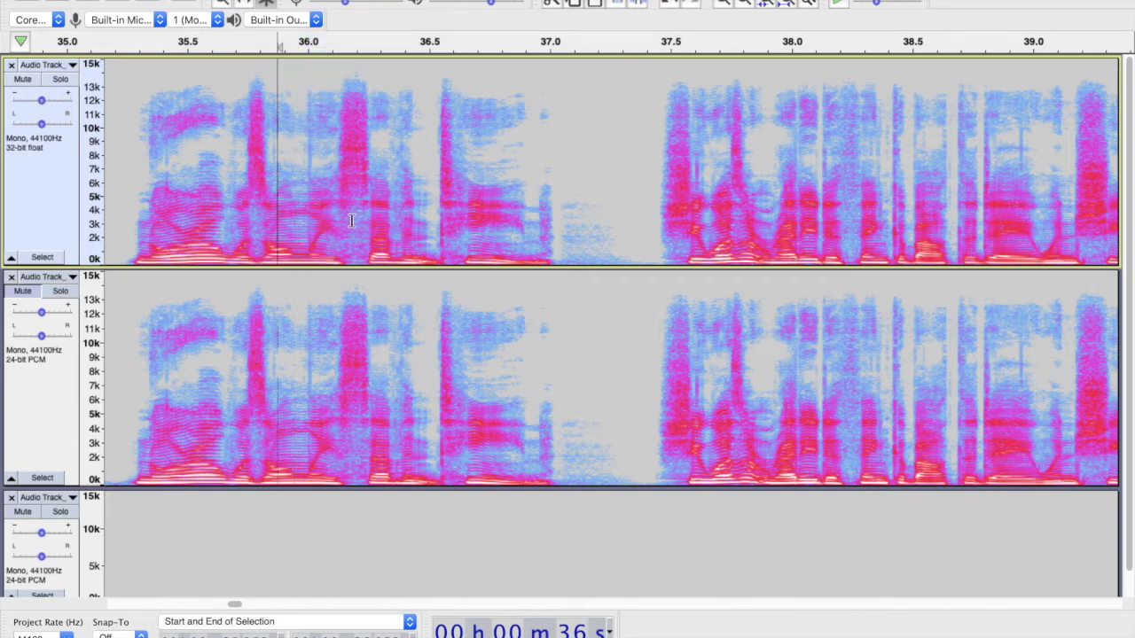
scroll(338, 211, "right", 5)
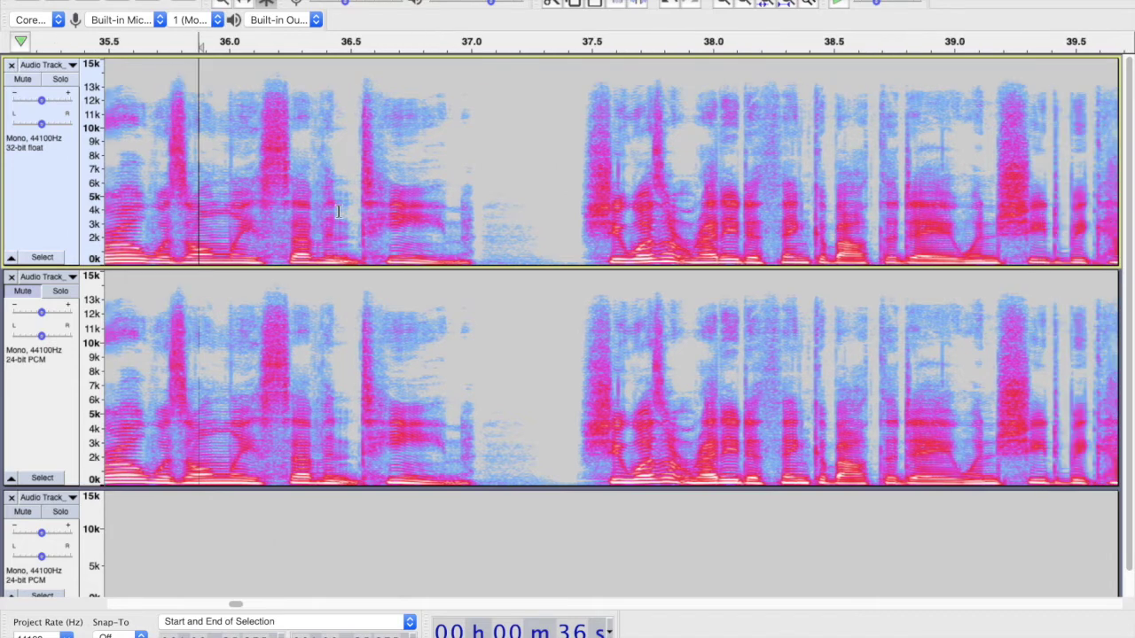
scroll(338, 211, "down", 1)
scroll(338, 211, "right", 5)
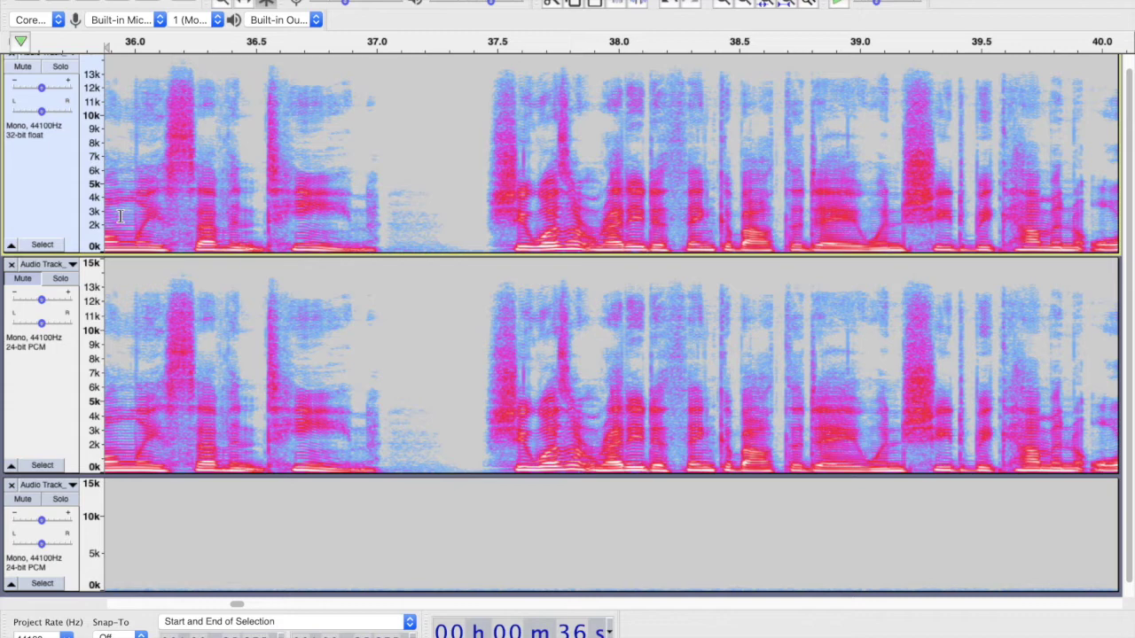
Apply the Filter Curve EQ preset "Mid-word double less" to the top track from about 35.94 to 36.1 s
left_click_drag(120, 215, 161, 221)
scroll(197, 228, "up", 1)
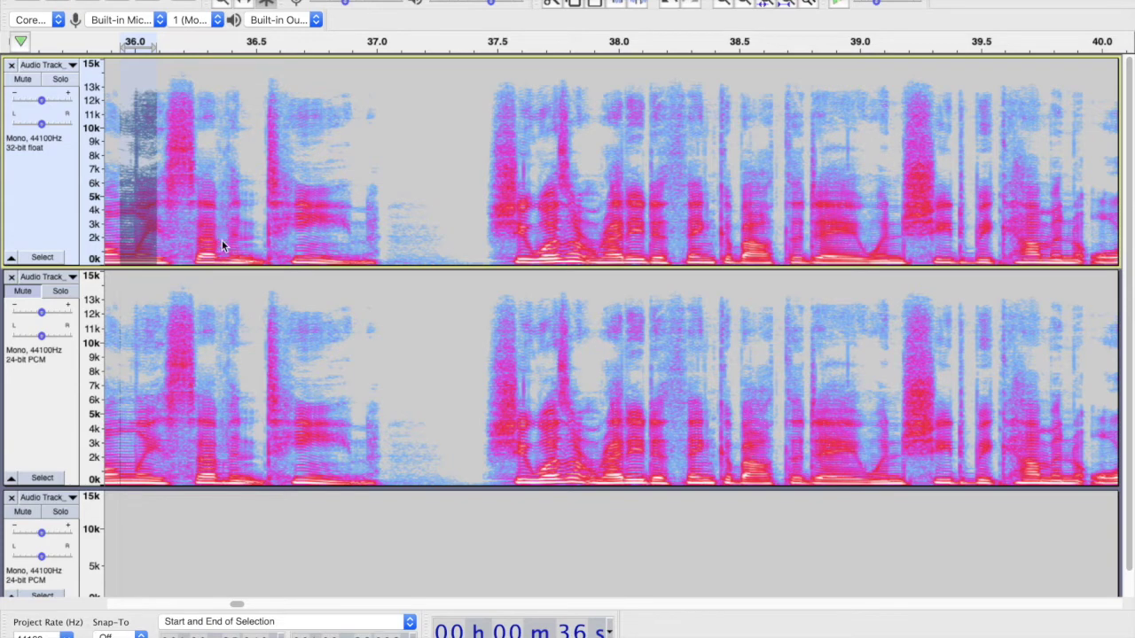
key("ctrl+r")
left_click(190, 516)
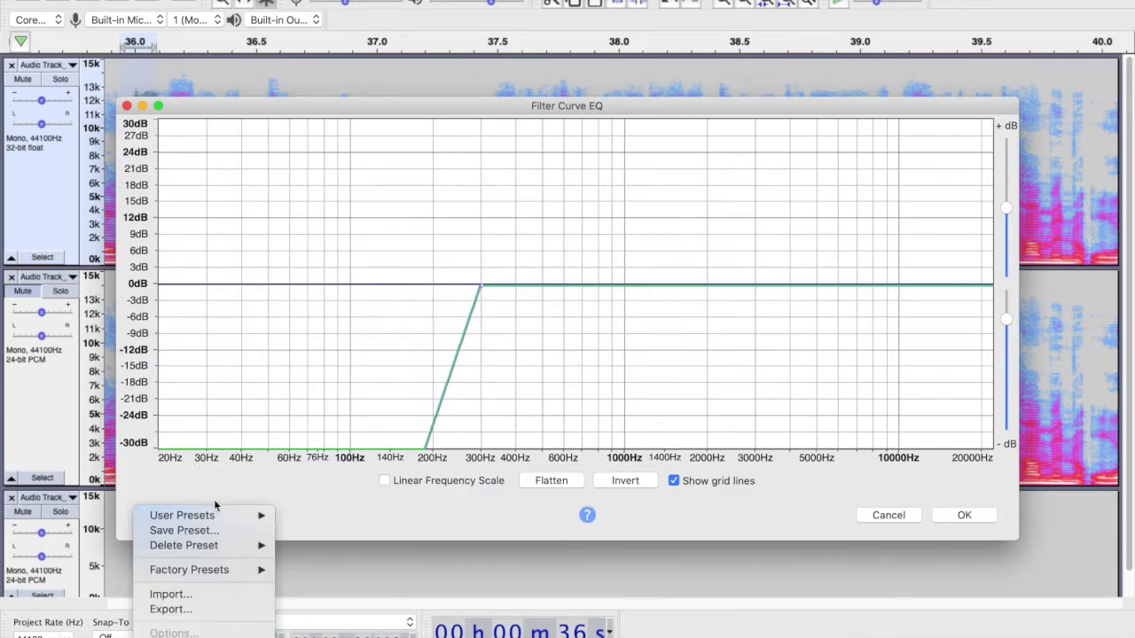
mouse_move(212, 519)
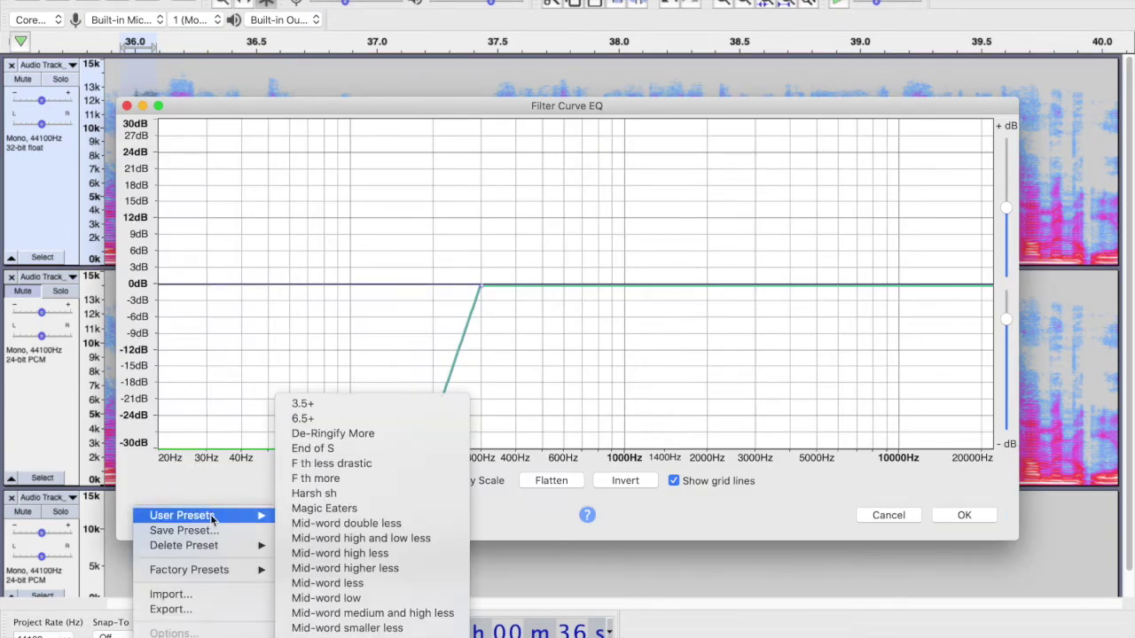
left_click(356, 524)
left_click_drag(394, 113, 479, 73)
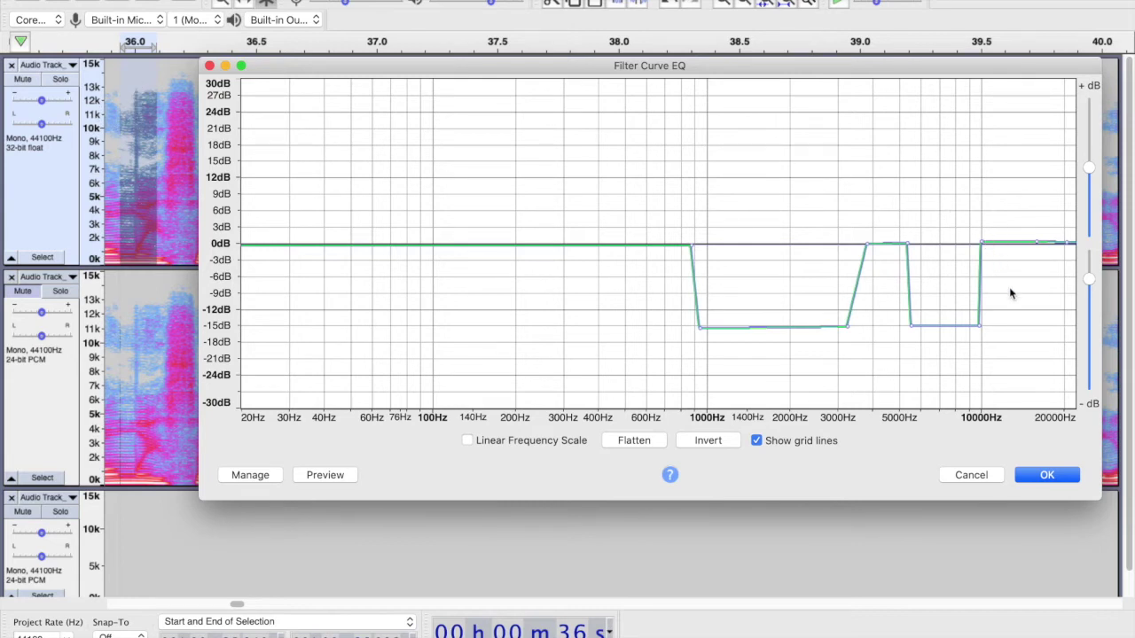
left_click(1033, 475)
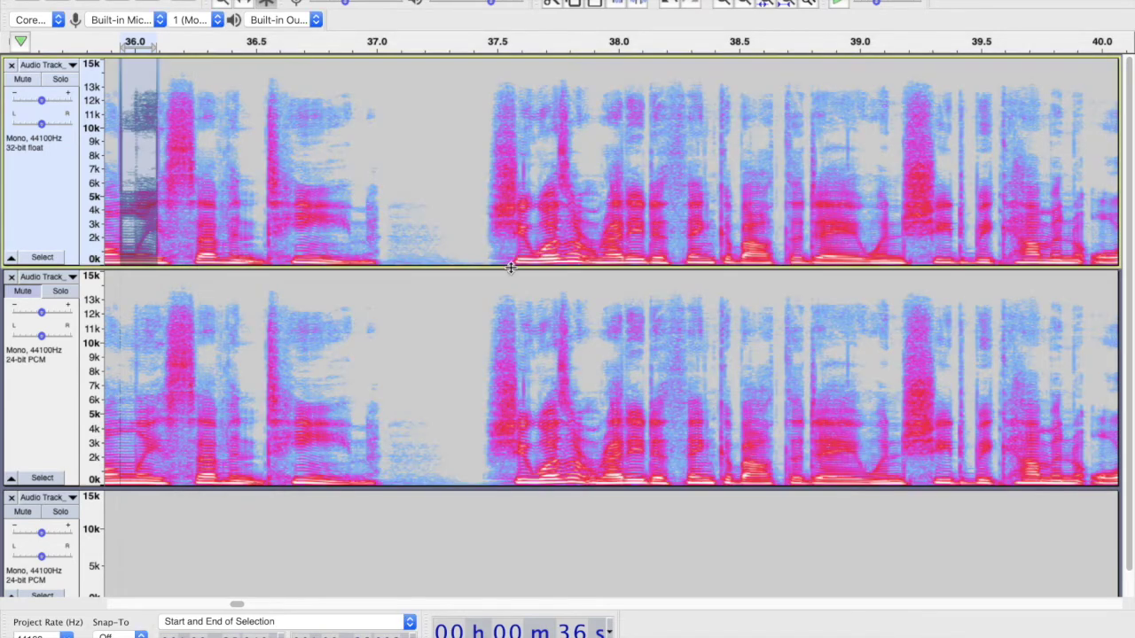
Restore the top track's passage from about 35.83 to 35.99 s with the matching audio from the second track
scroll(499, 252, "left", 3)
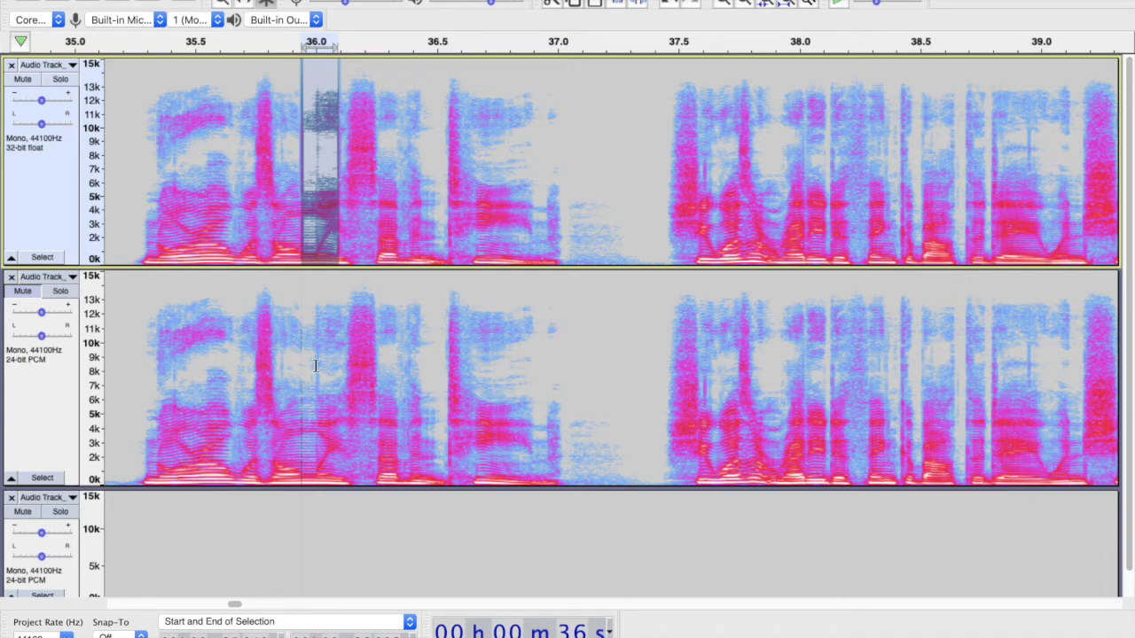
left_click_drag(276, 367, 282, 369)
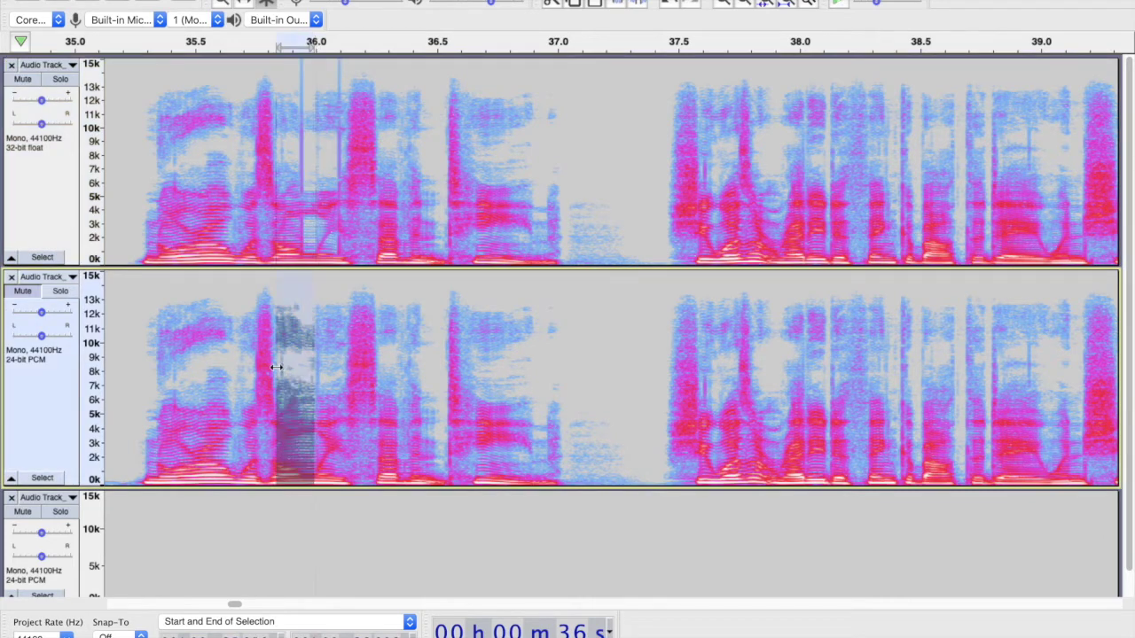
key("shift+Up")
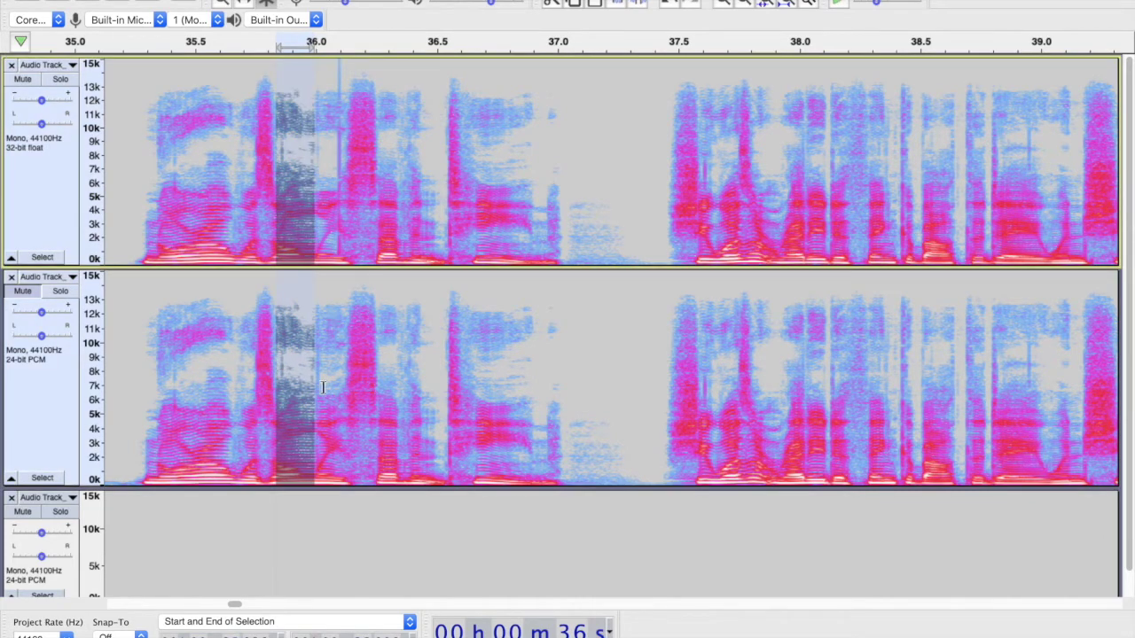
Restore the top track's passage from about 36.02 to 36.21 s with the matching audio from the second track
left_click_drag(317, 390, 372, 391)
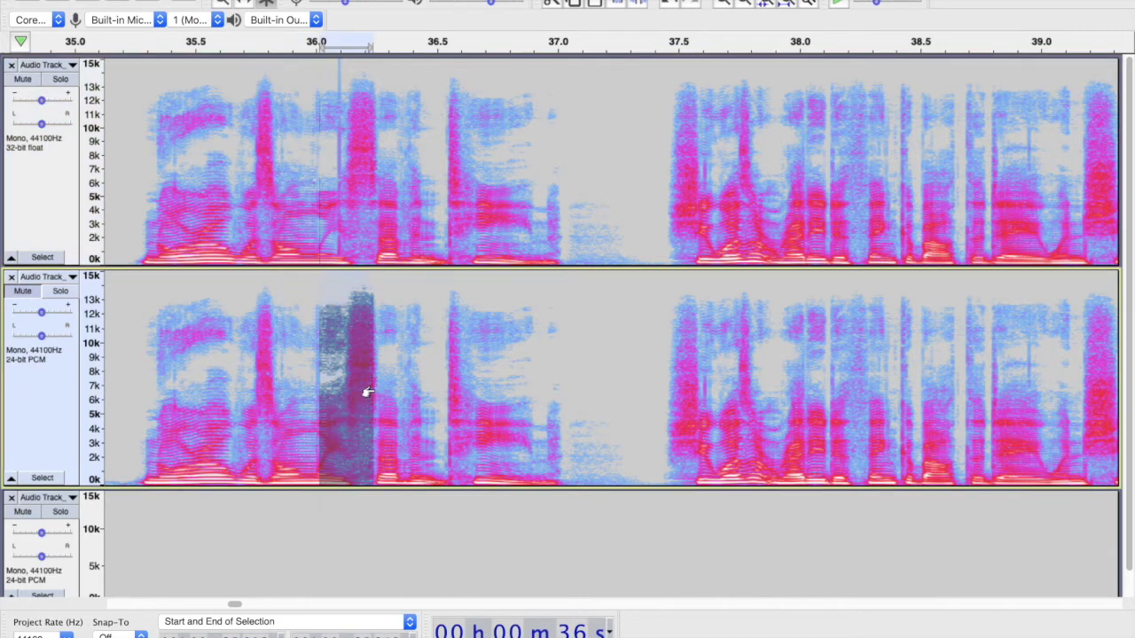
key("shift+Up")
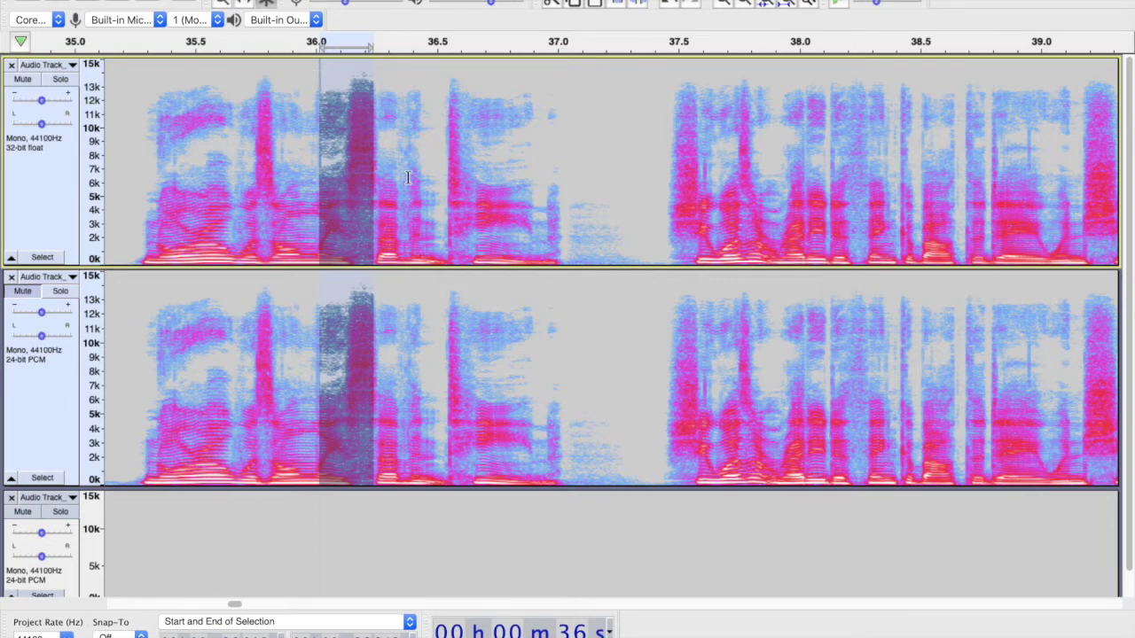
left_click(388, 335)
left_click_drag(320, 380, 362, 380)
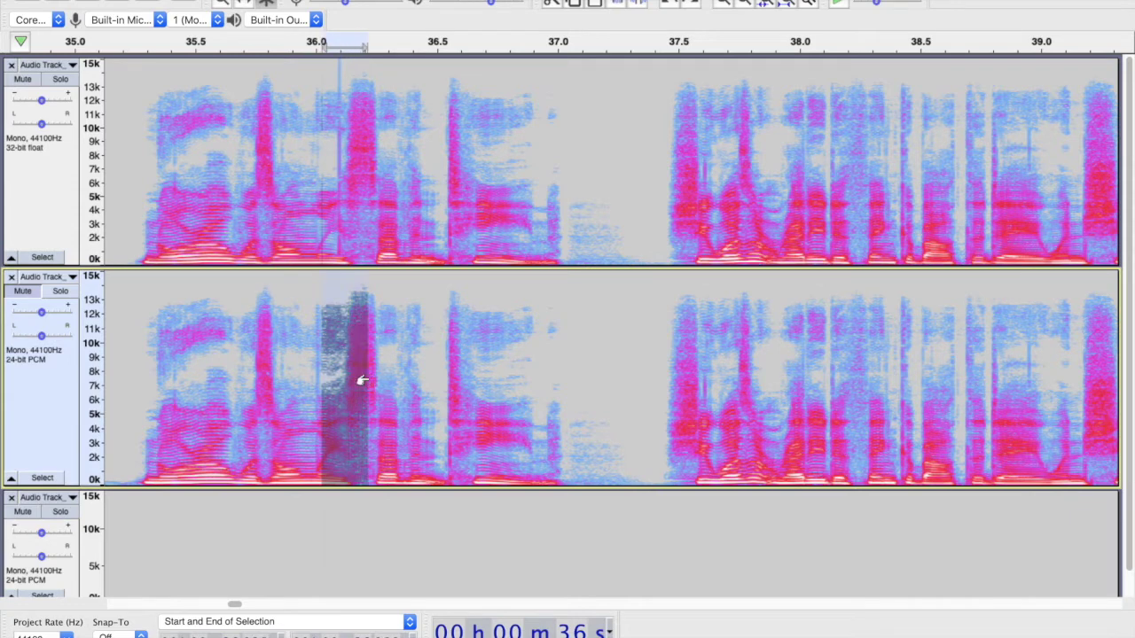
key("shift+Up")
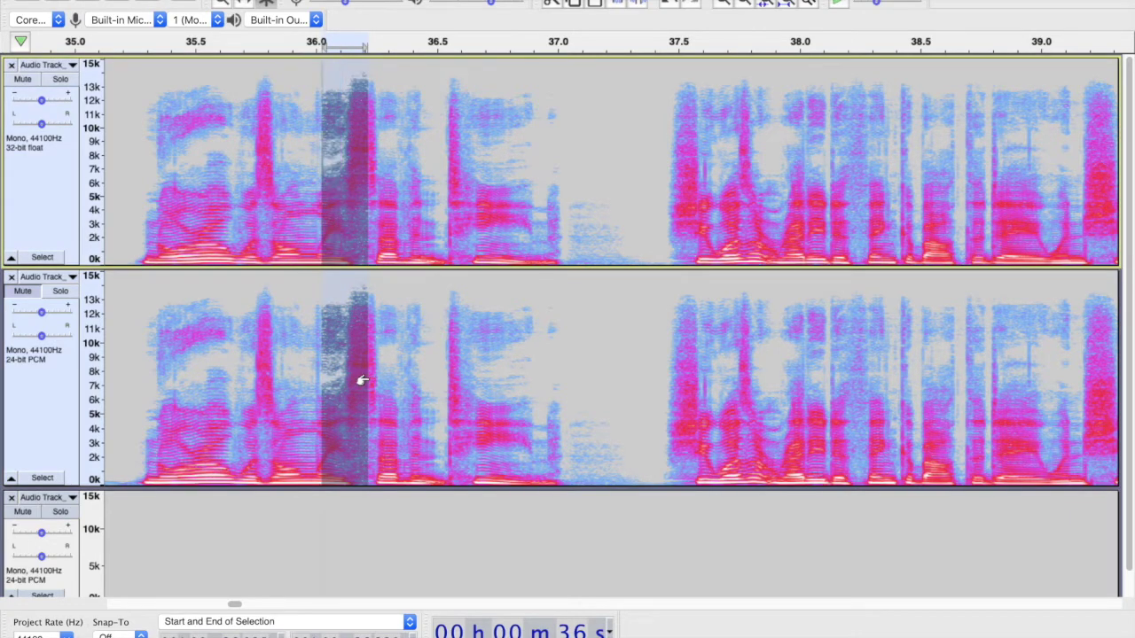
Play back from about 35.5 s to check the repaired word
left_click(196, 142)
key("space")
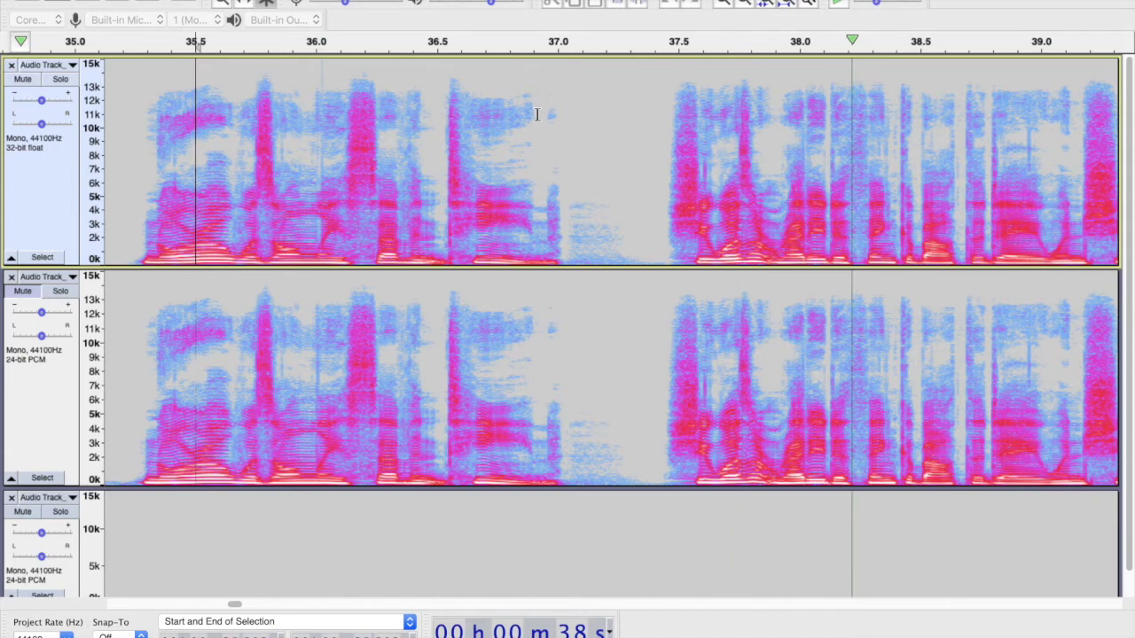
key("space")
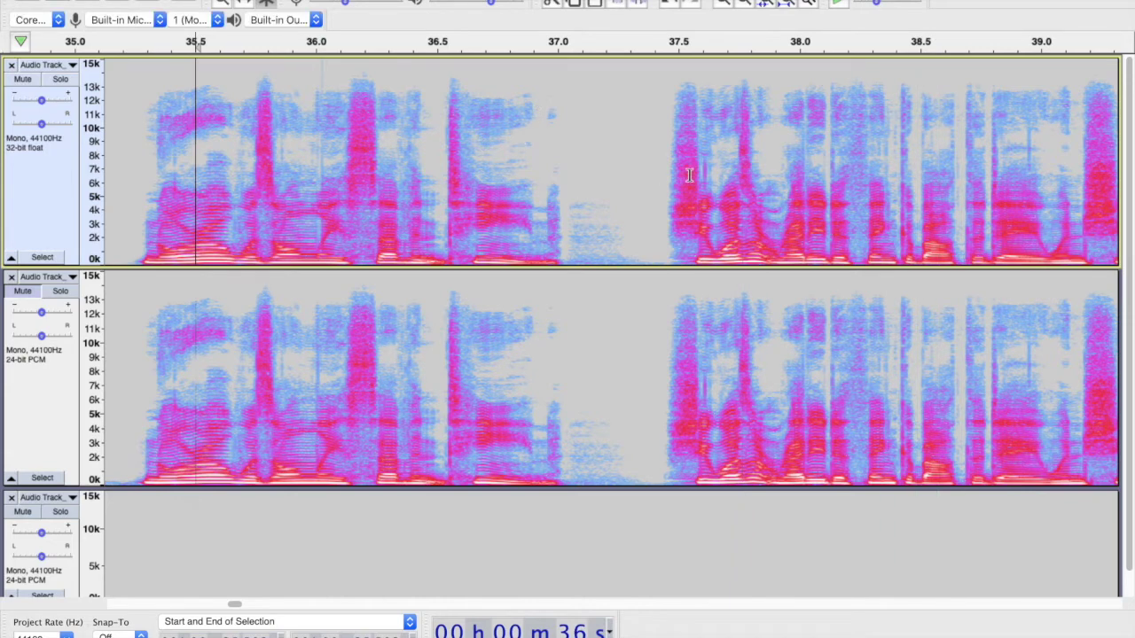
Examine the top track's spectrogram from about 37.5 to 42 s for mouth noises, marking the lines near 37.6 and 38.9 s
left_click_drag(692, 176, 715, 173)
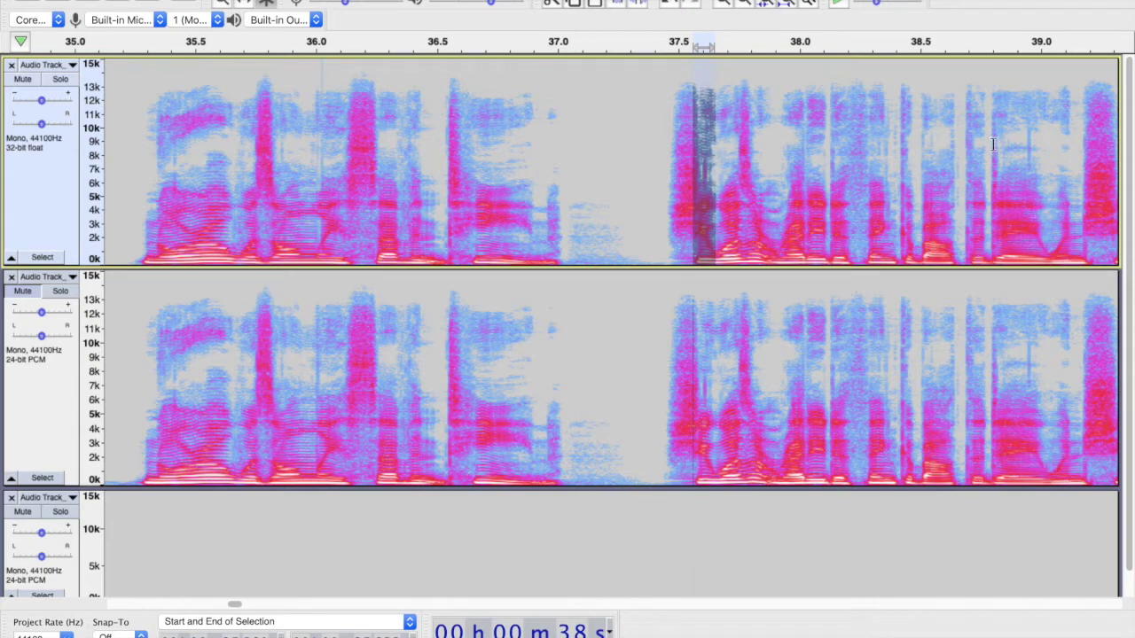
left_click_drag(1039, 147, 1008, 149)
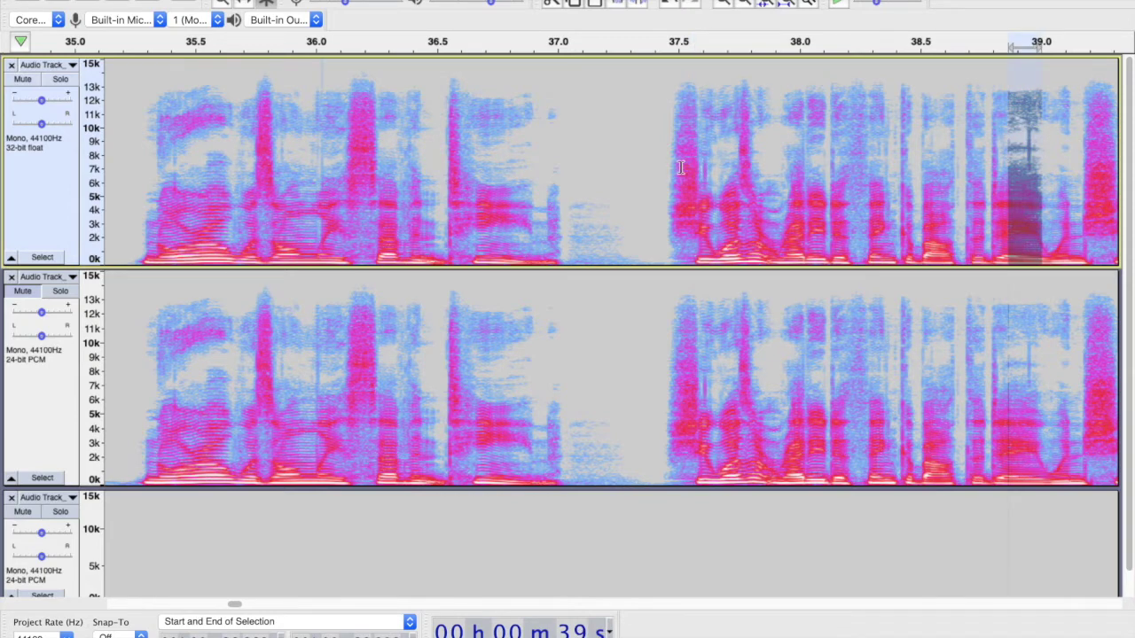
scroll(681, 168, "right", 3)
scroll(681, 167, "right", 2)
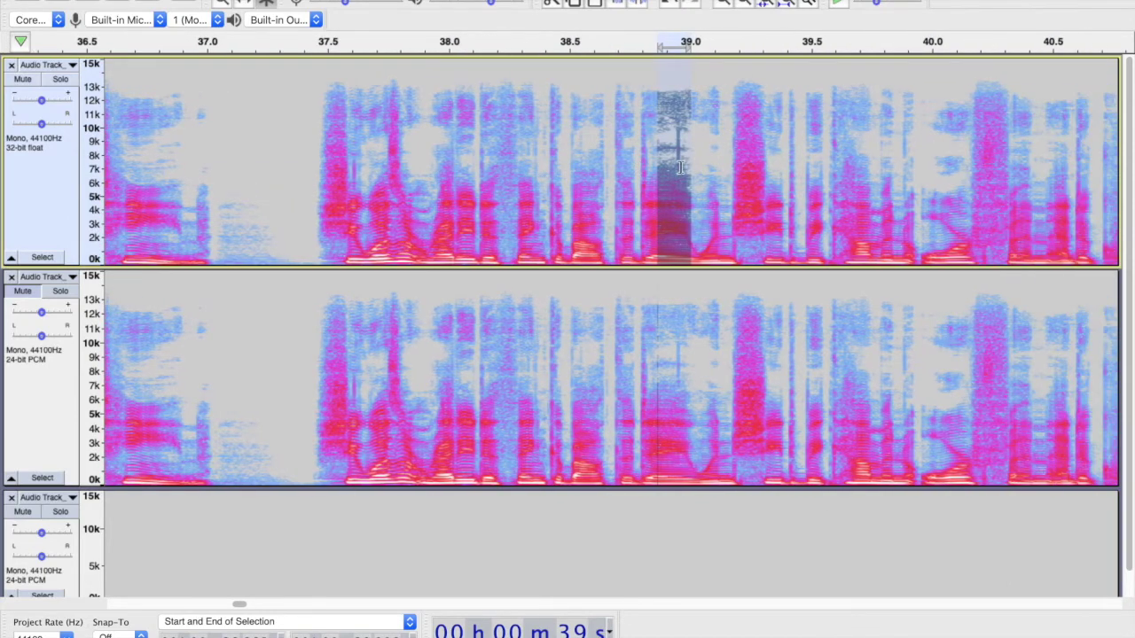
scroll(681, 168, "right", 4)
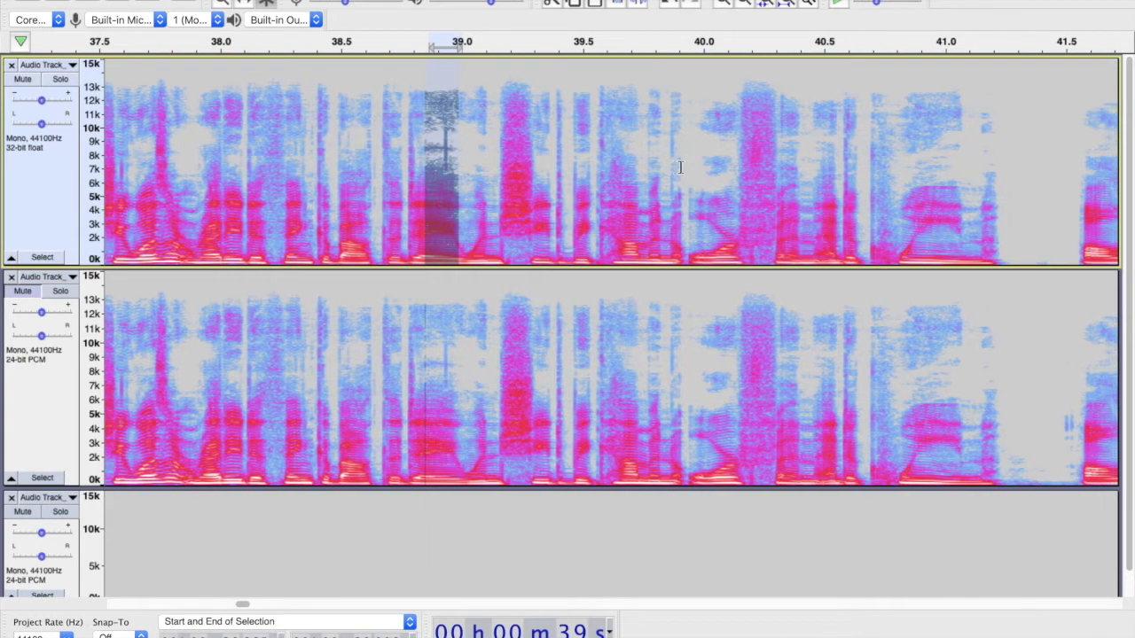
scroll(681, 167, "right", 1)
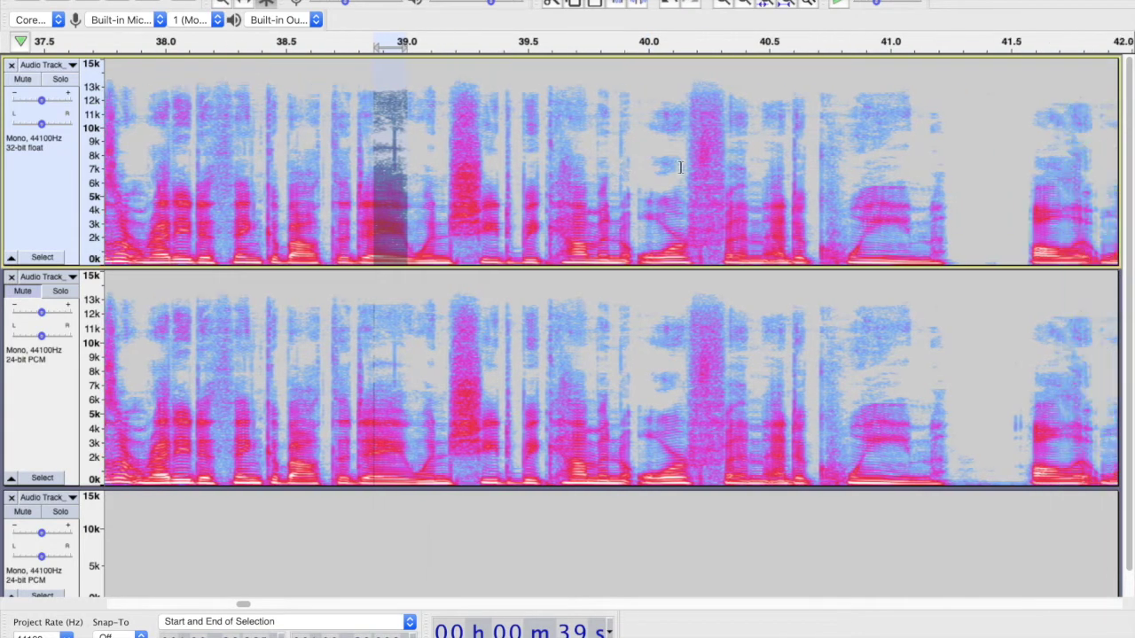
For the top track from about 38.88 to 39.03 s, flatten the Filter Curve EQ and draw a −12 dB dip between about 7 and 11 kHz
left_click(358, 158)
left_click_drag(376, 163, 417, 164)
scroll(431, 163, "right", 4)
scroll(430, 163, "down", 1)
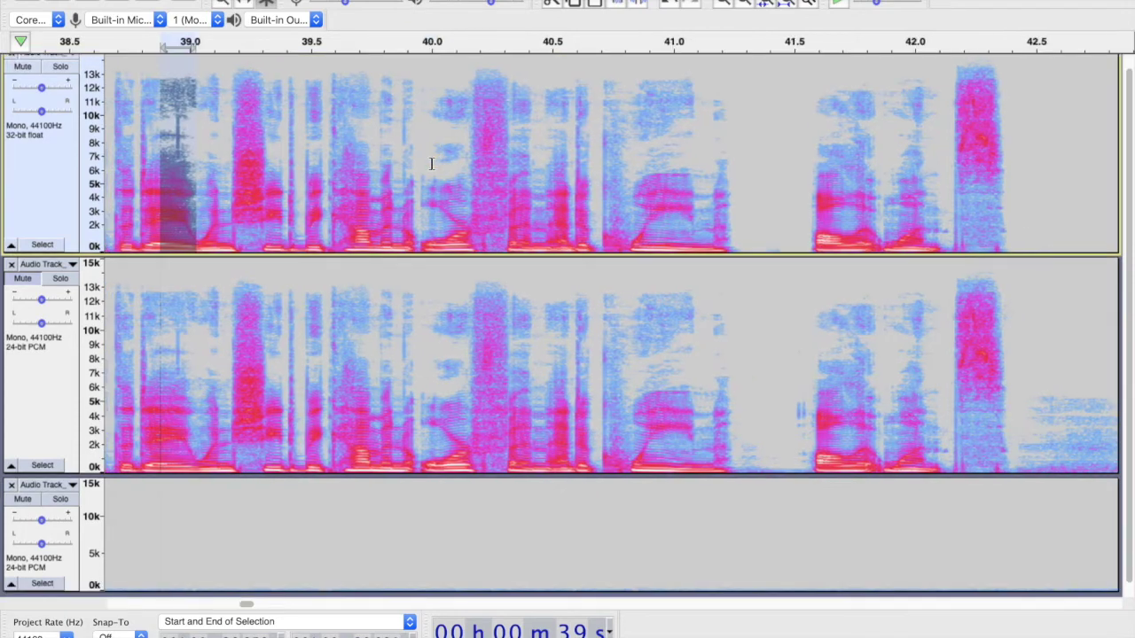
scroll(431, 163, "up", 1)
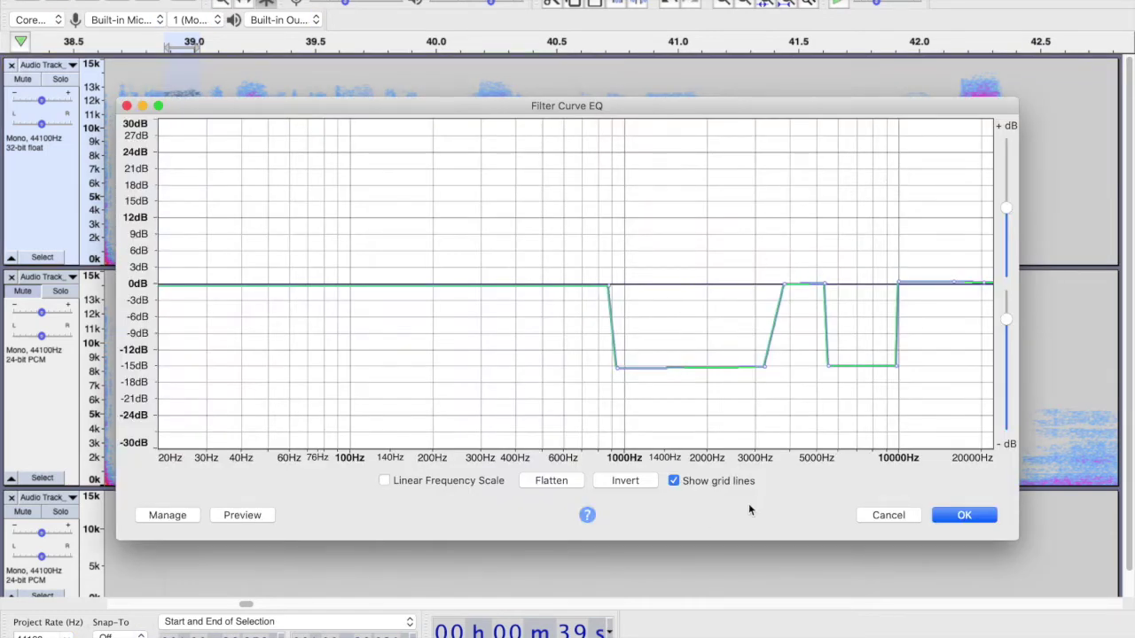
left_click(551, 481)
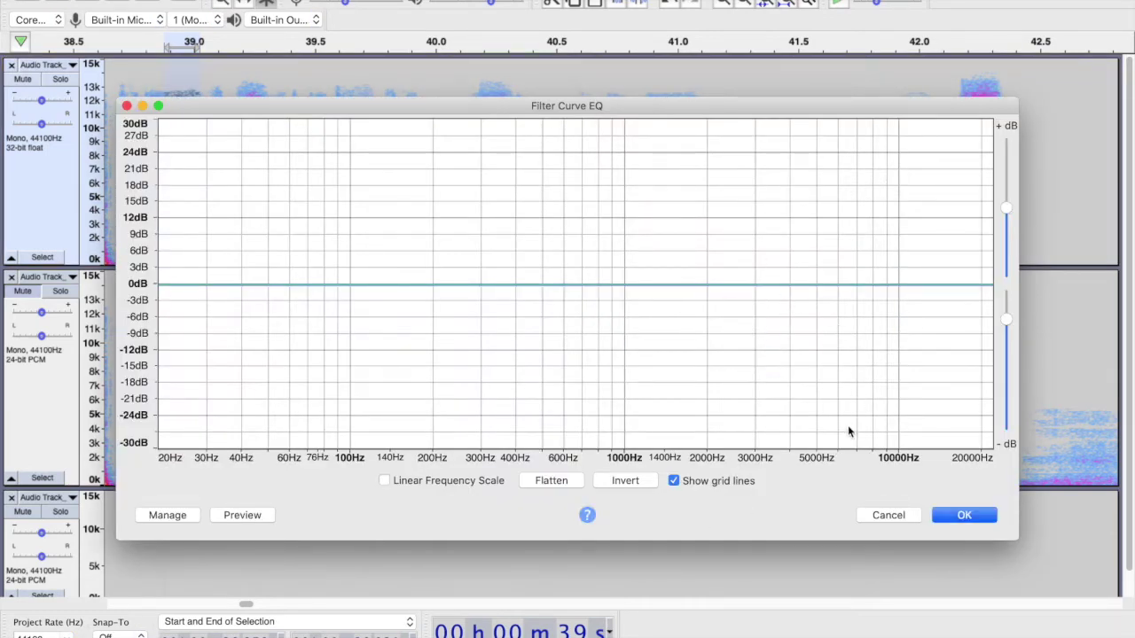
left_click_drag(874, 288, 863, 347)
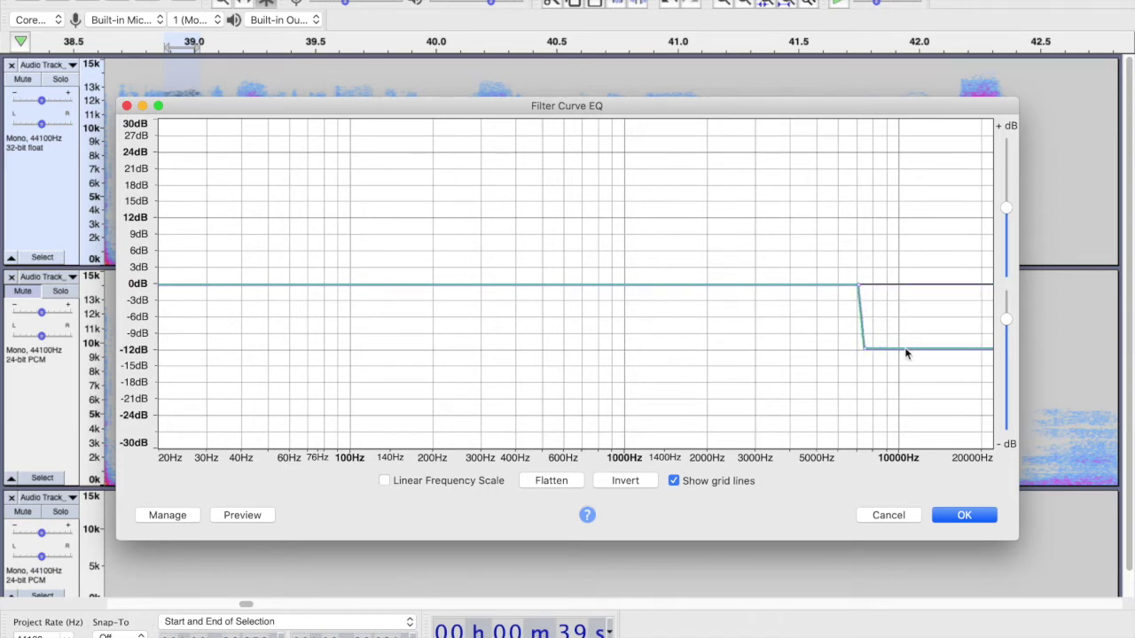
left_click_drag(918, 346, 914, 286)
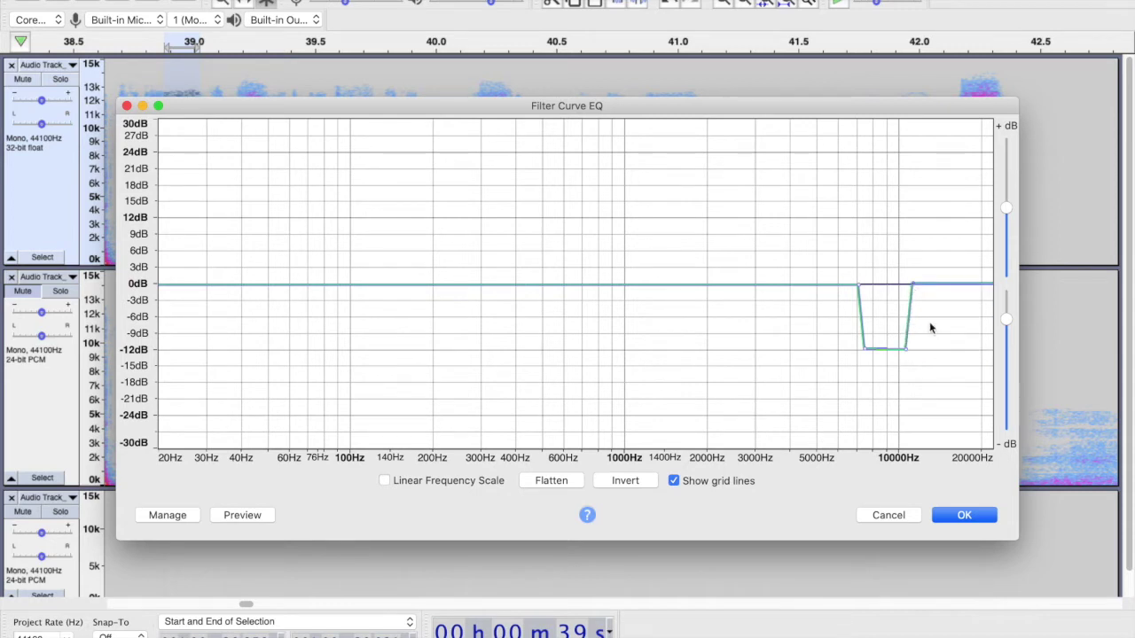
Save the new filter curve as the preset "7-11k" and apply it to the selected top-track passage
left_click(152, 518)
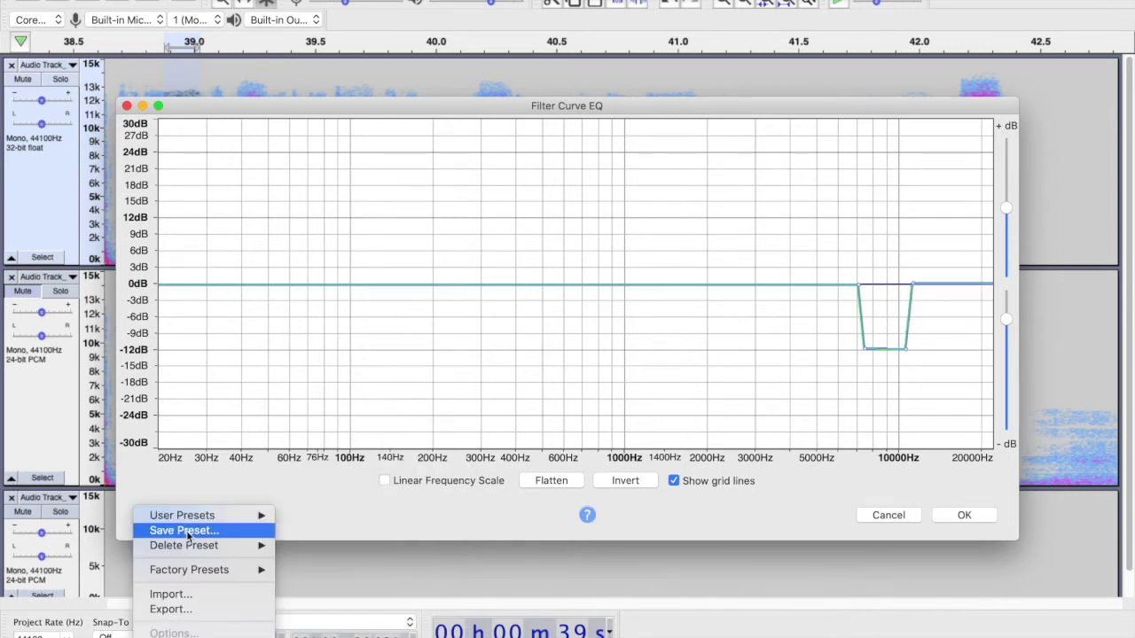
left_click(188, 531)
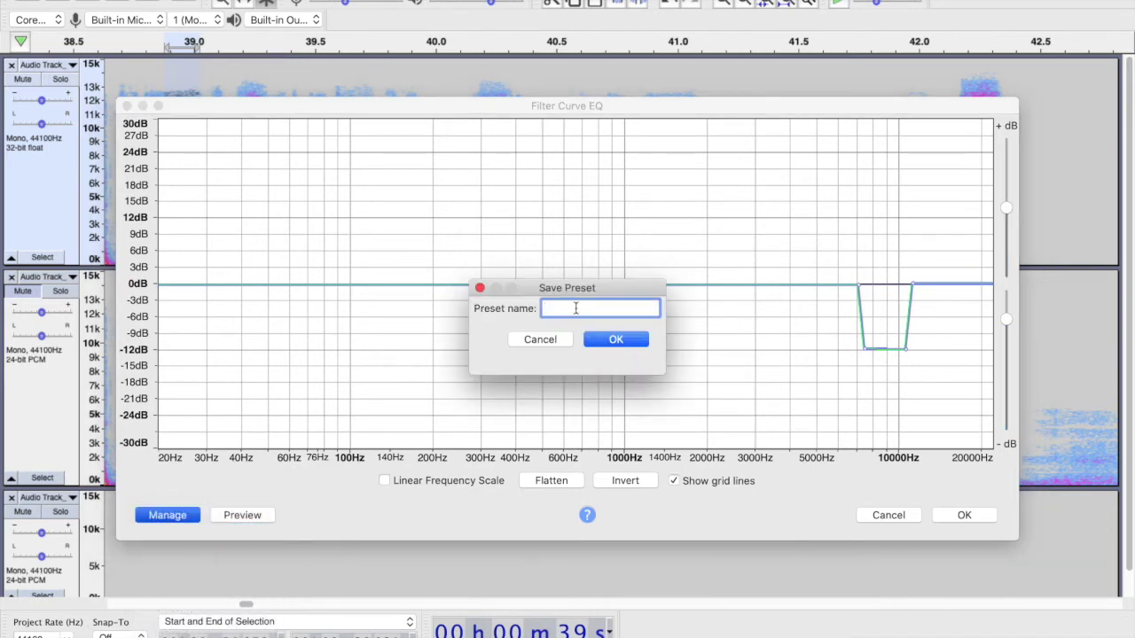
type("7=")
left_click(614, 340)
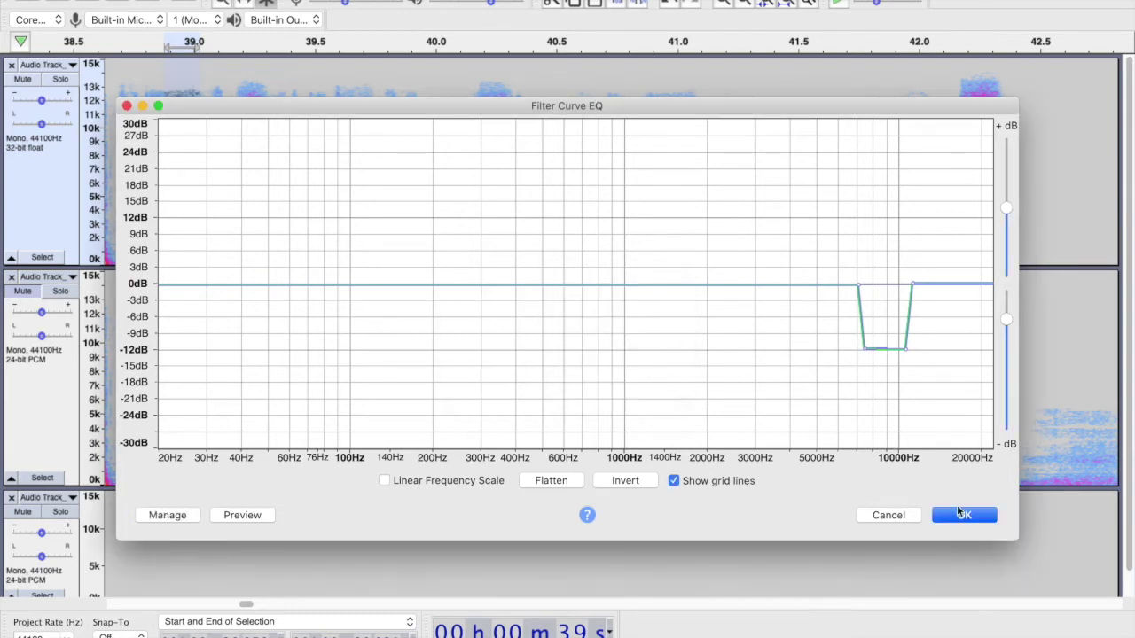
left_click(962, 514)
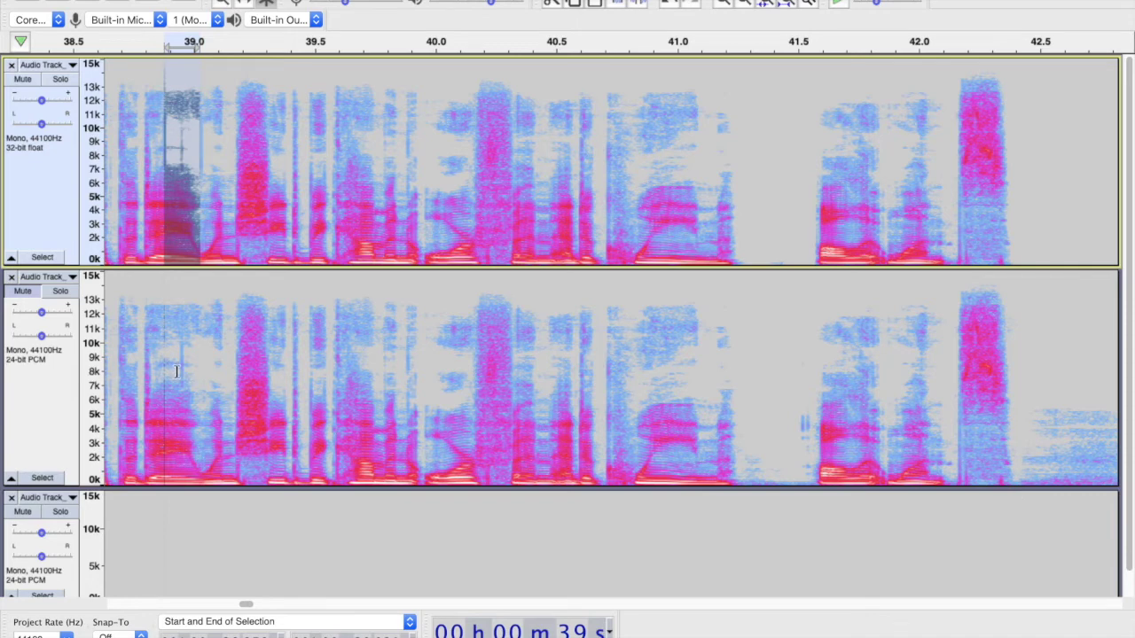
Restore the top track from the second track on both sides of the filtered line, about 38.84 to 38.93 s and 38.95 to 39.15 s
left_click_drag(178, 372, 156, 375)
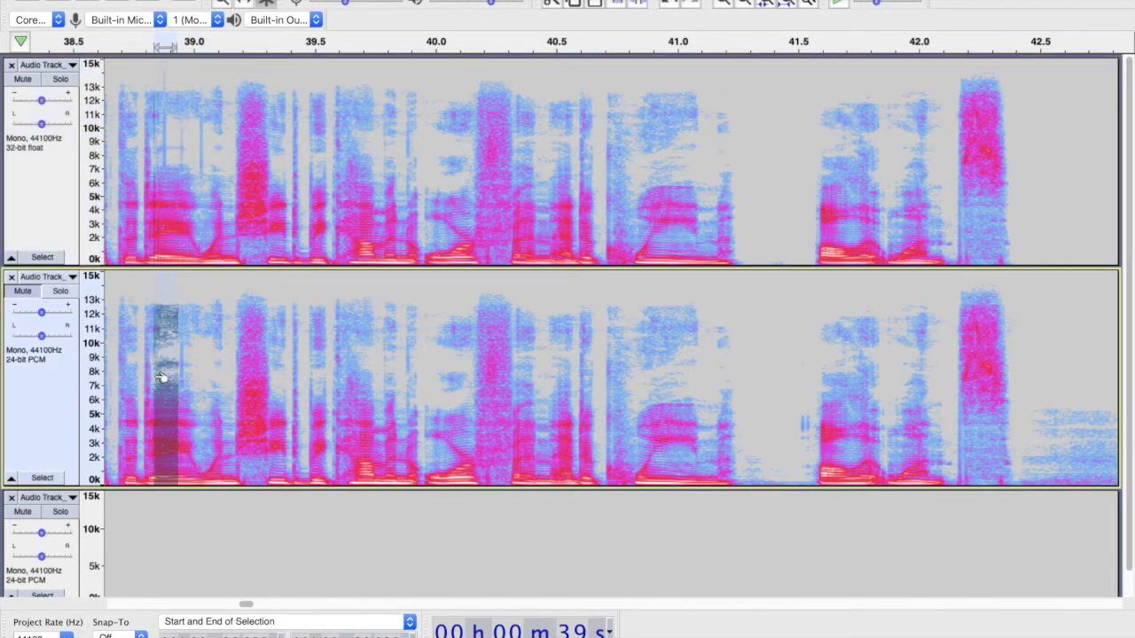
key("shift+Up")
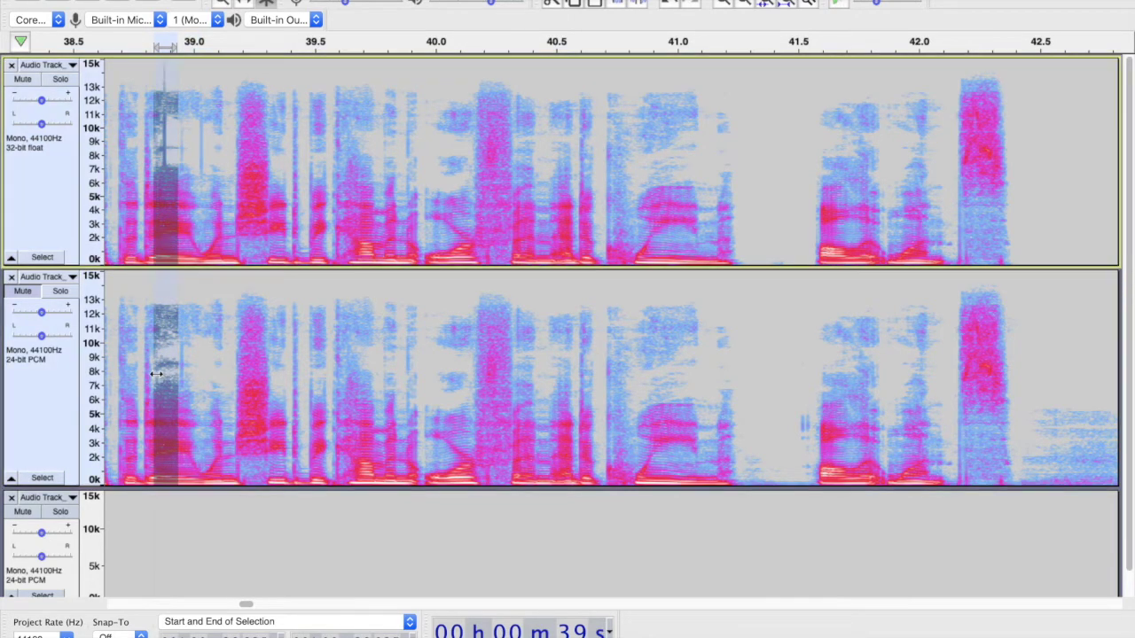
left_click_drag(182, 378, 230, 380)
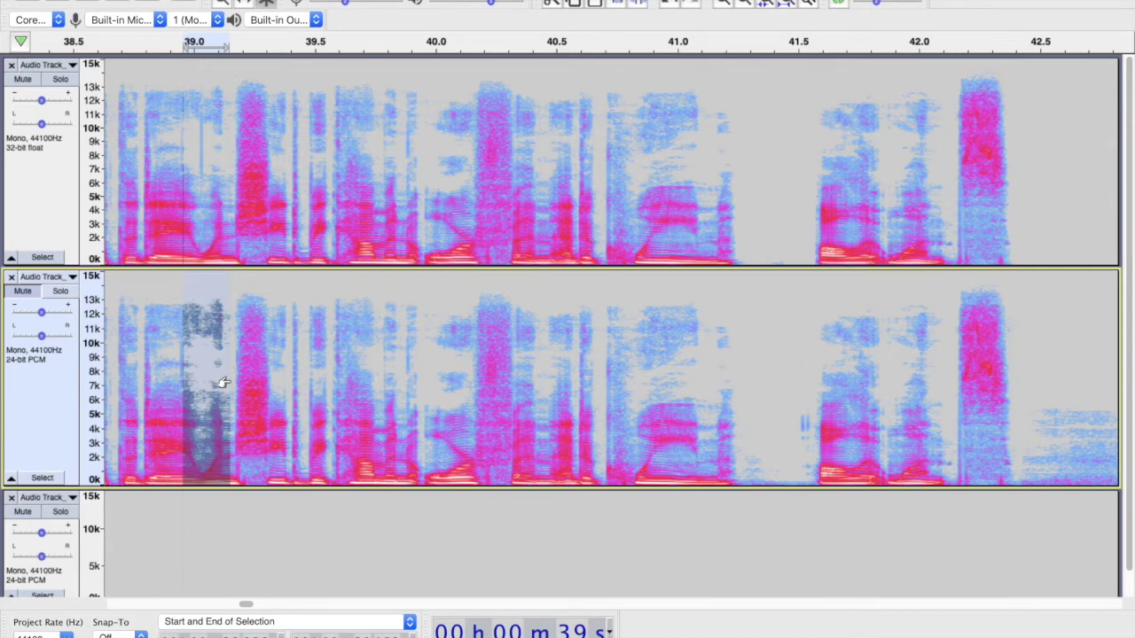
key("shift+Up")
Play the top track from about 38.7 s to check the filtered passage
left_click(127, 185)
key("space")
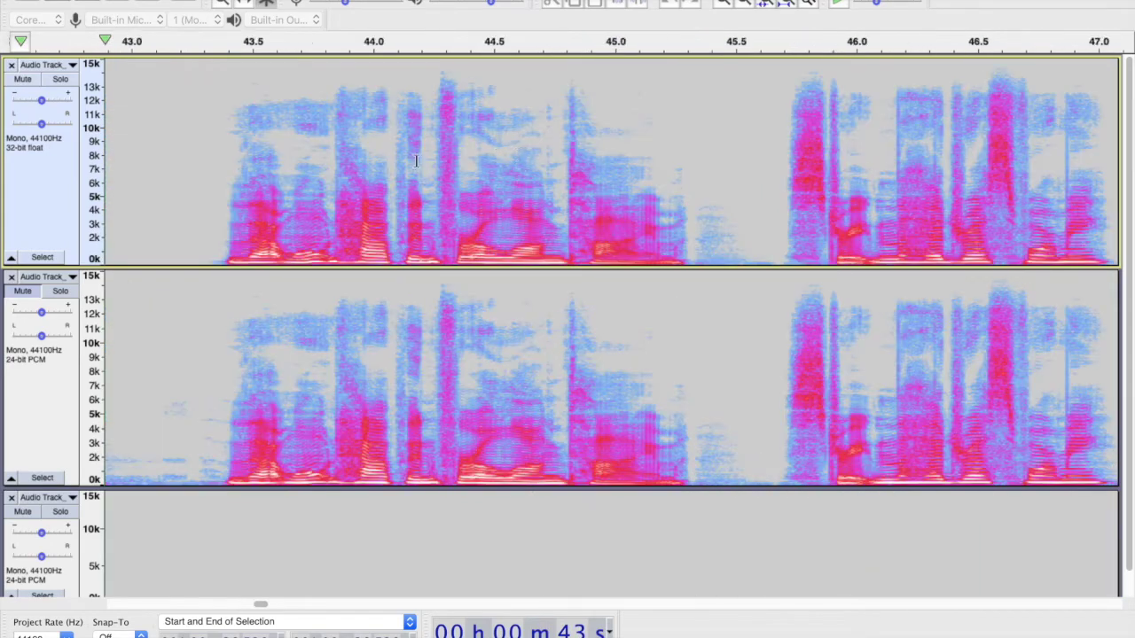
key("space")
Select the top-track sound from about 42.16 to 42.36 s and load the Filter Curve EQ user preset dipping between about 8 and 13.5 kHz
scroll(393, 161, "left", 10)
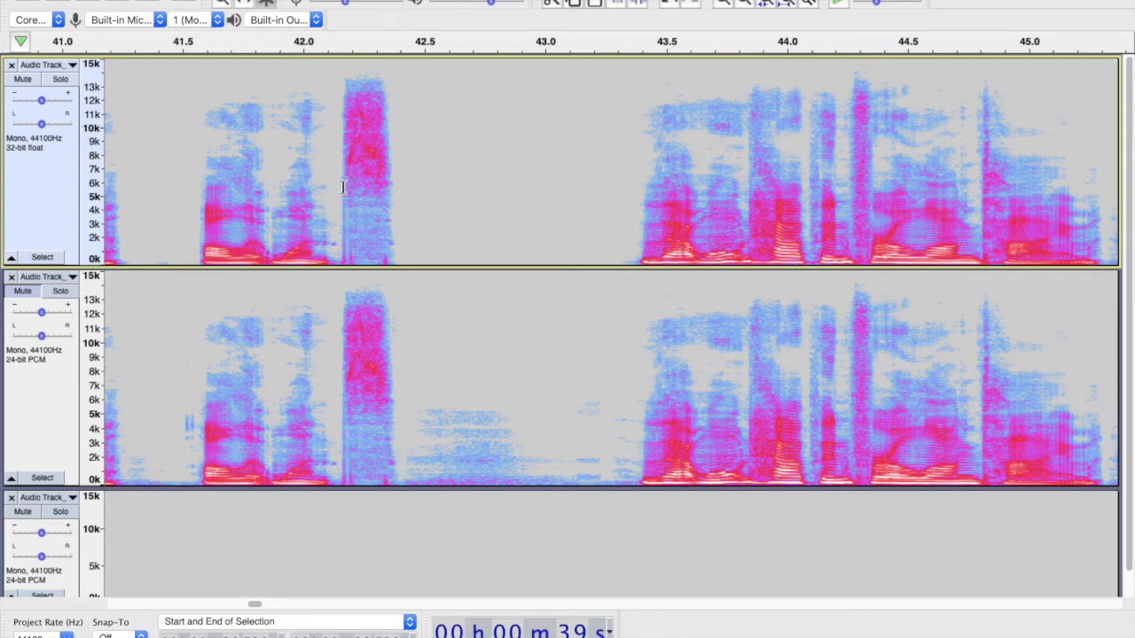
left_click_drag(342, 187, 392, 189)
scroll(446, 188, "right", 3)
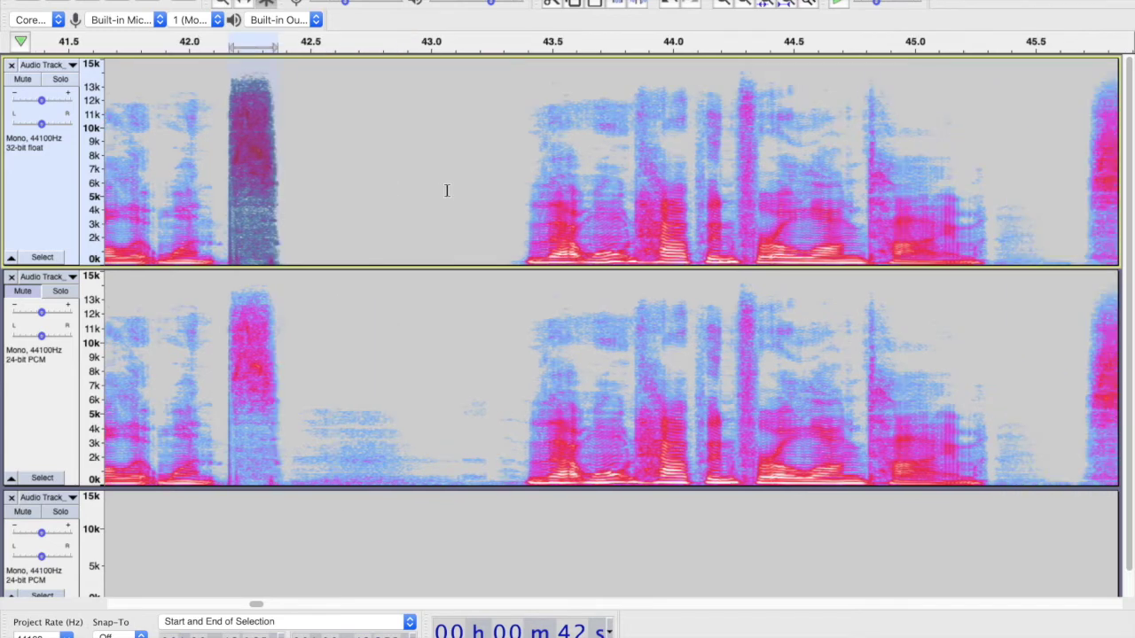
scroll(446, 190, "right", 3)
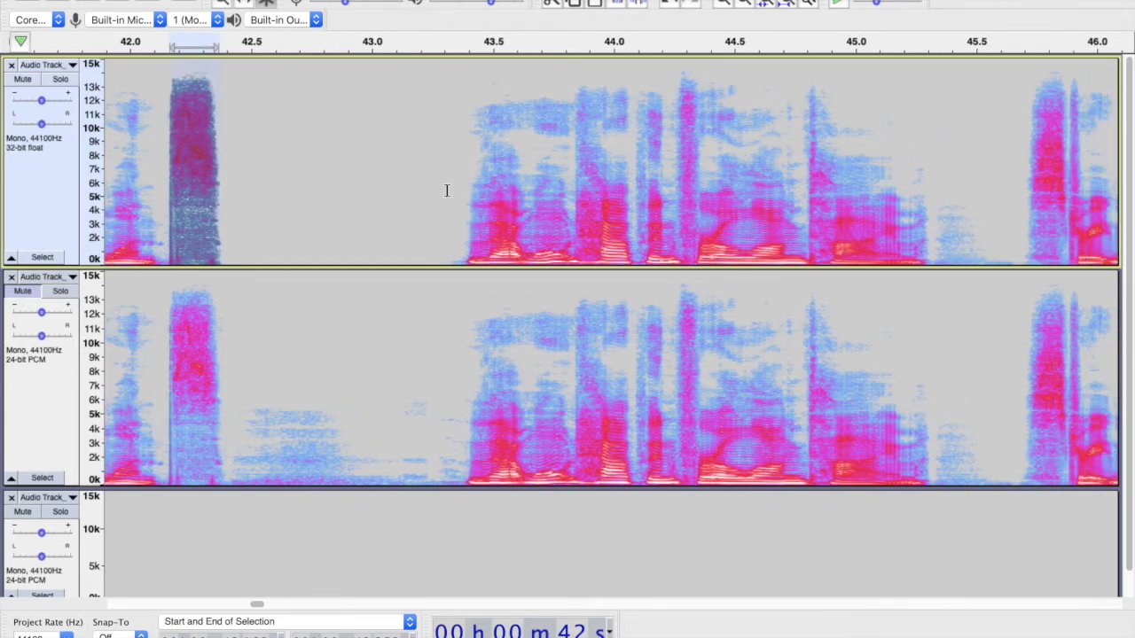
left_click(222, 168)
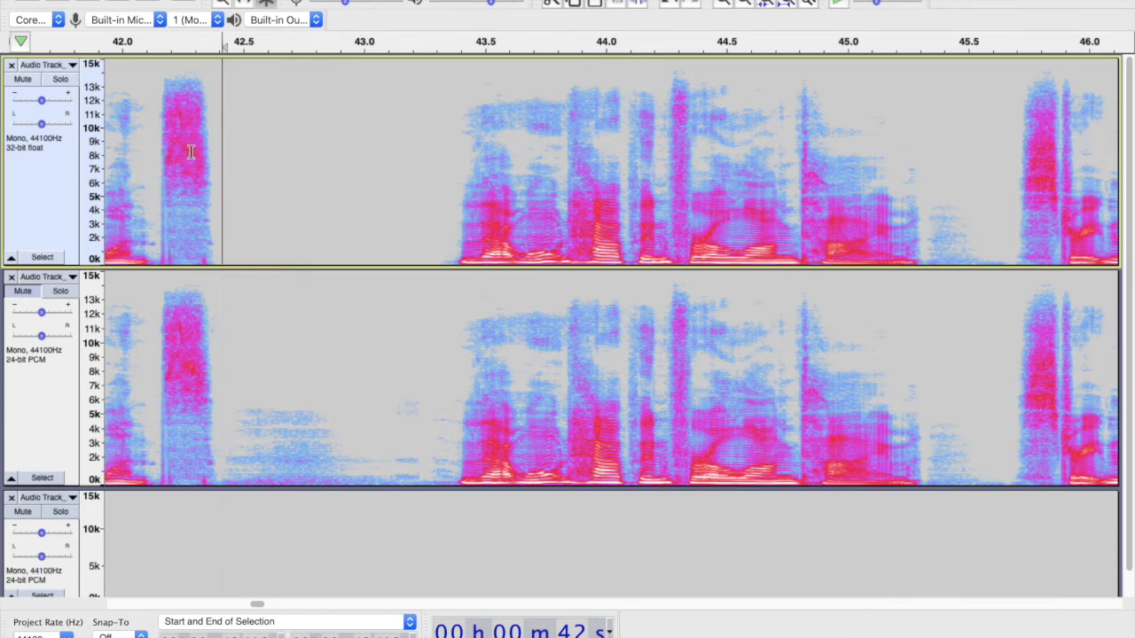
left_click_drag(162, 200, 209, 202)
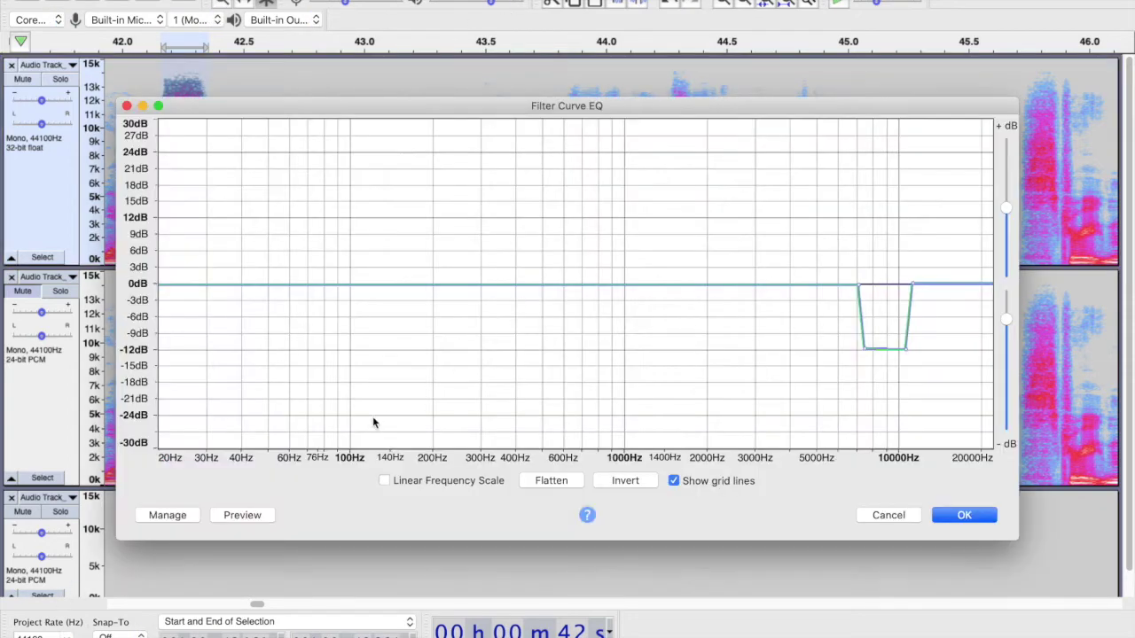
left_click(182, 513)
mouse_move(189, 516)
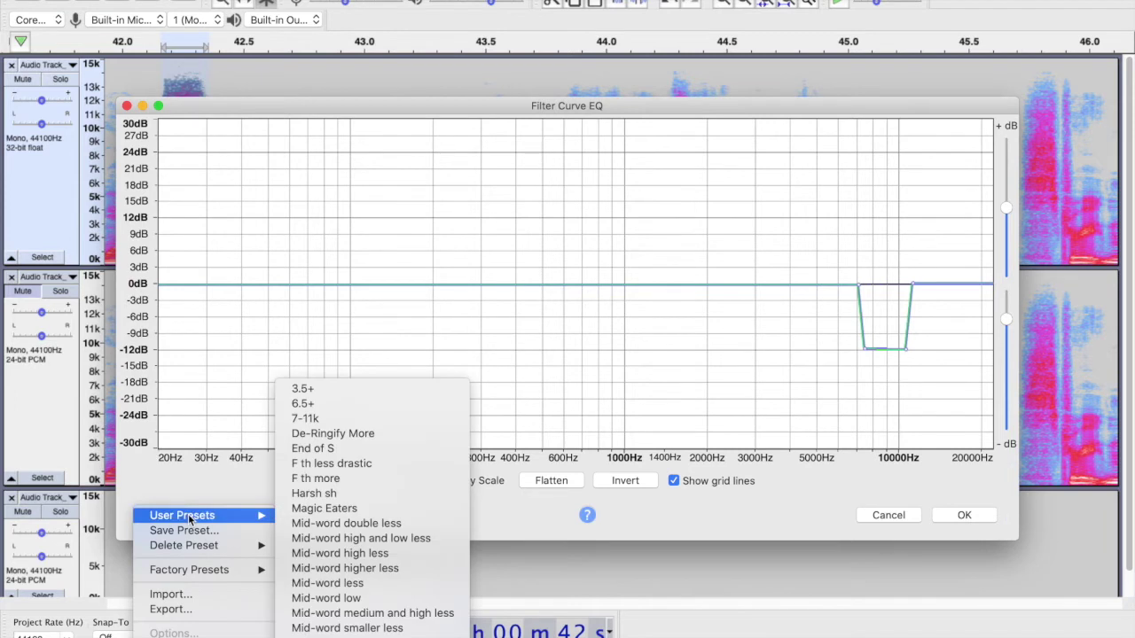
left_click(280, 511)
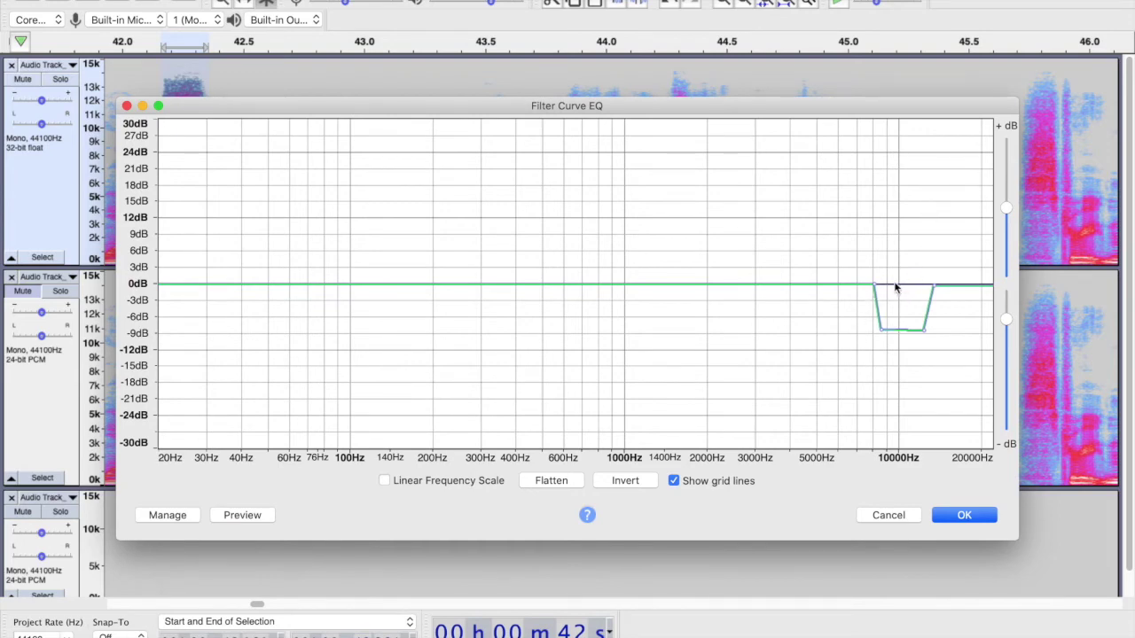
Reshape the curve into a dip of about −9 dB between about 7.6 and 10 kHz and apply it to the selected top-track sound
left_click_drag(556, 105, 653, 98)
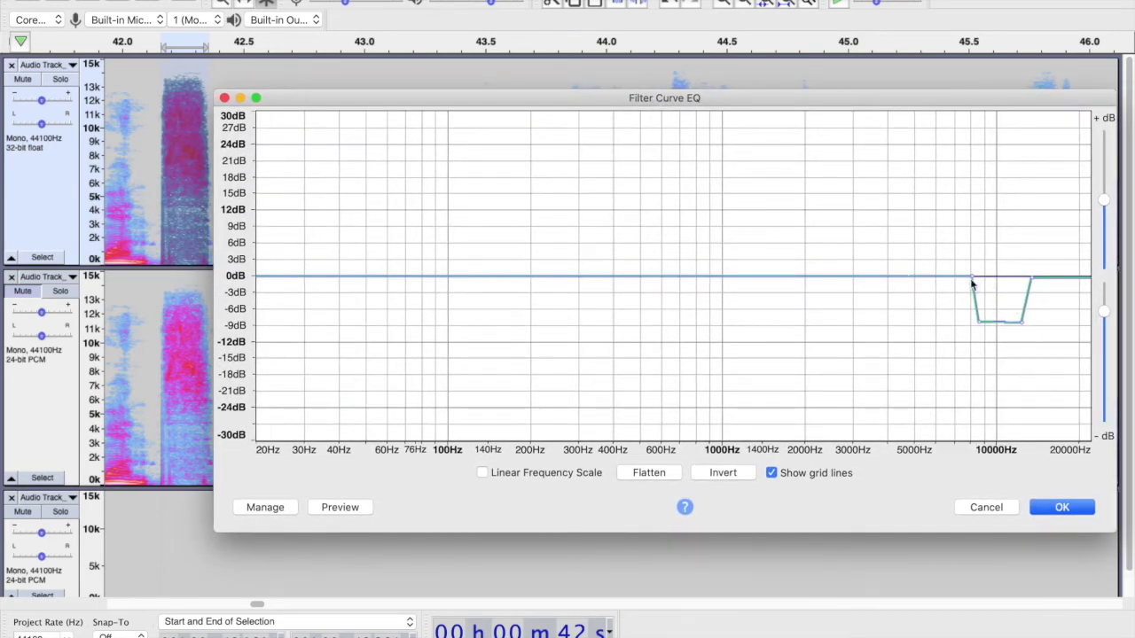
mouse_move(972, 276)
left_mouse_down()
mouse_move(920, 285)
mouse_move(966, 282)
left_mouse_up()
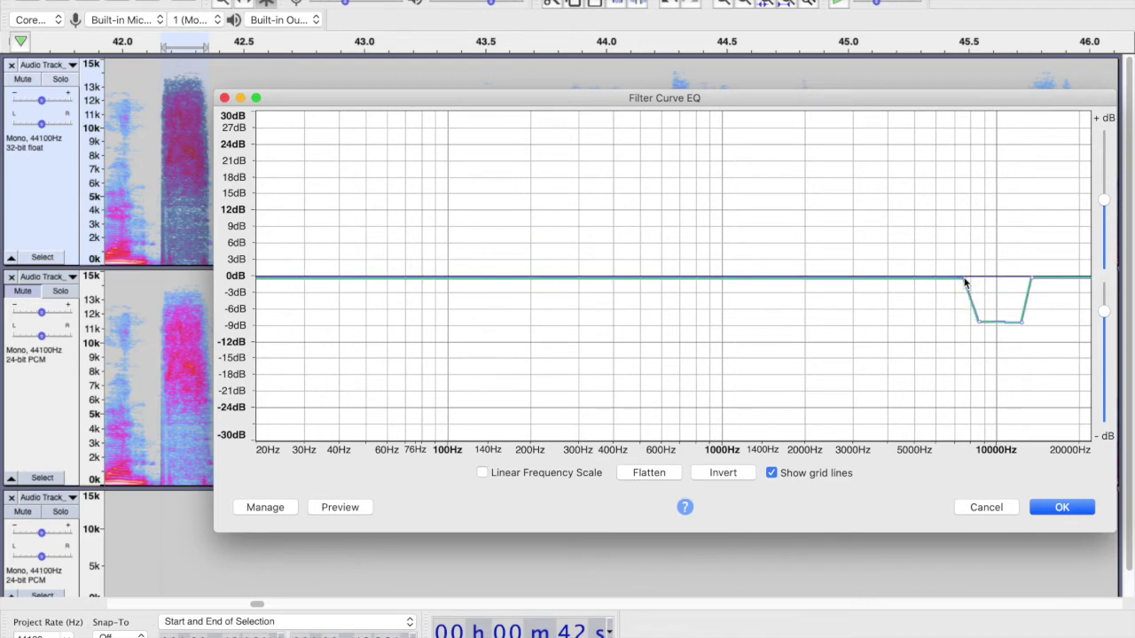
left_click_drag(978, 327, 991, 330)
left_click_drag(1031, 281, 996, 281)
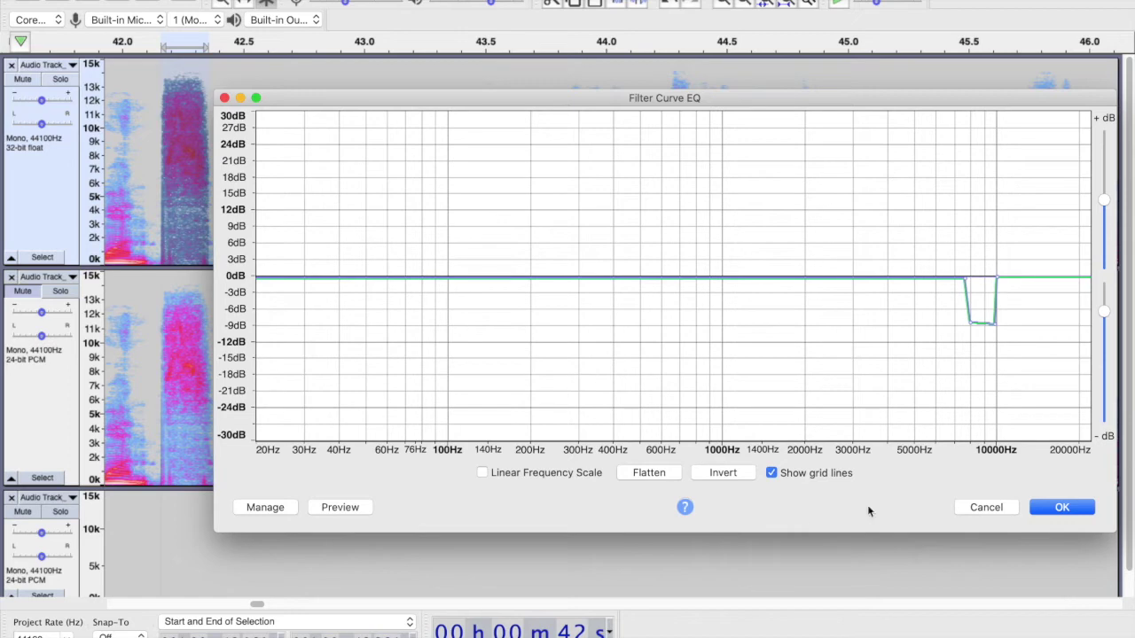
left_click(1041, 505)
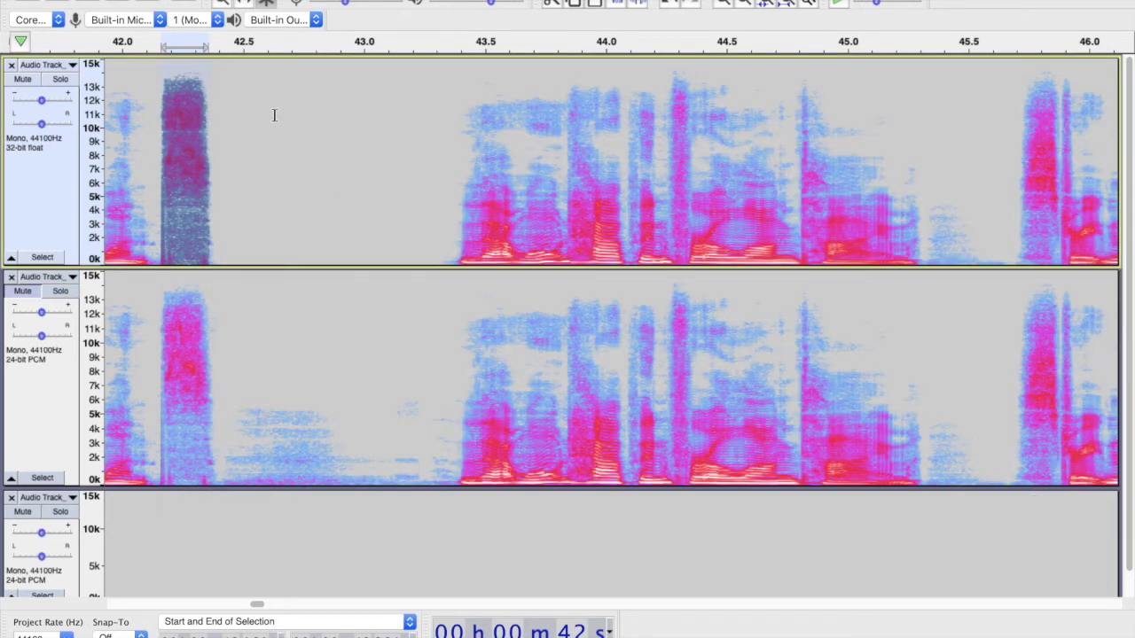
key("ctrl+r")
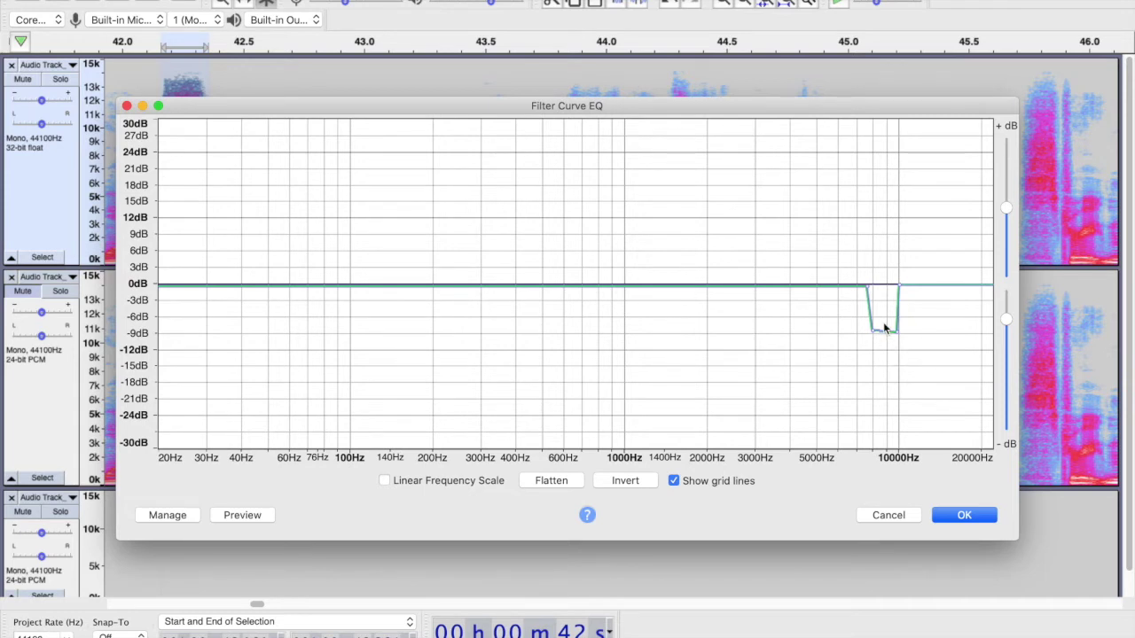
left_click(888, 515)
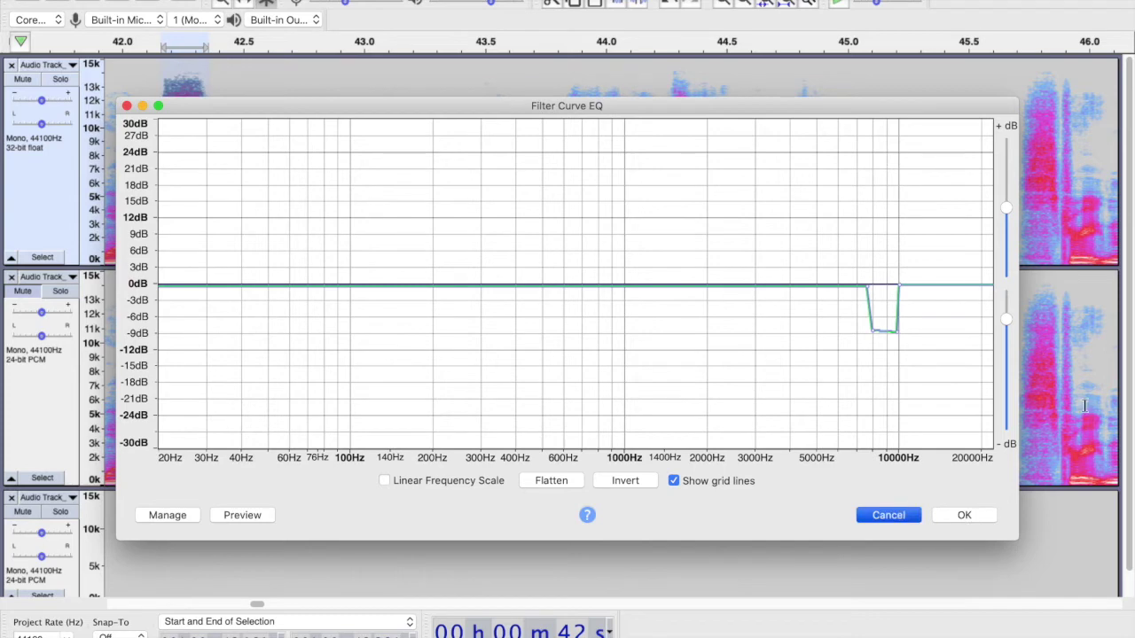
Play the top track from about 41.84 s to check the filtered sound
scroll(233, 185, "left", 3)
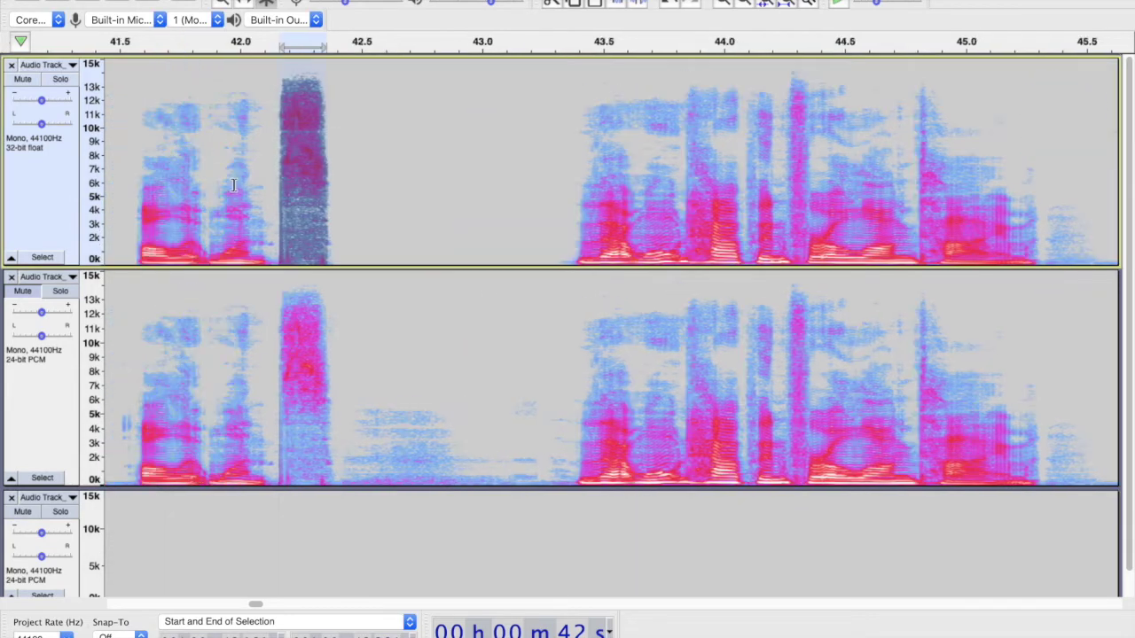
left_click(202, 174)
key("space")
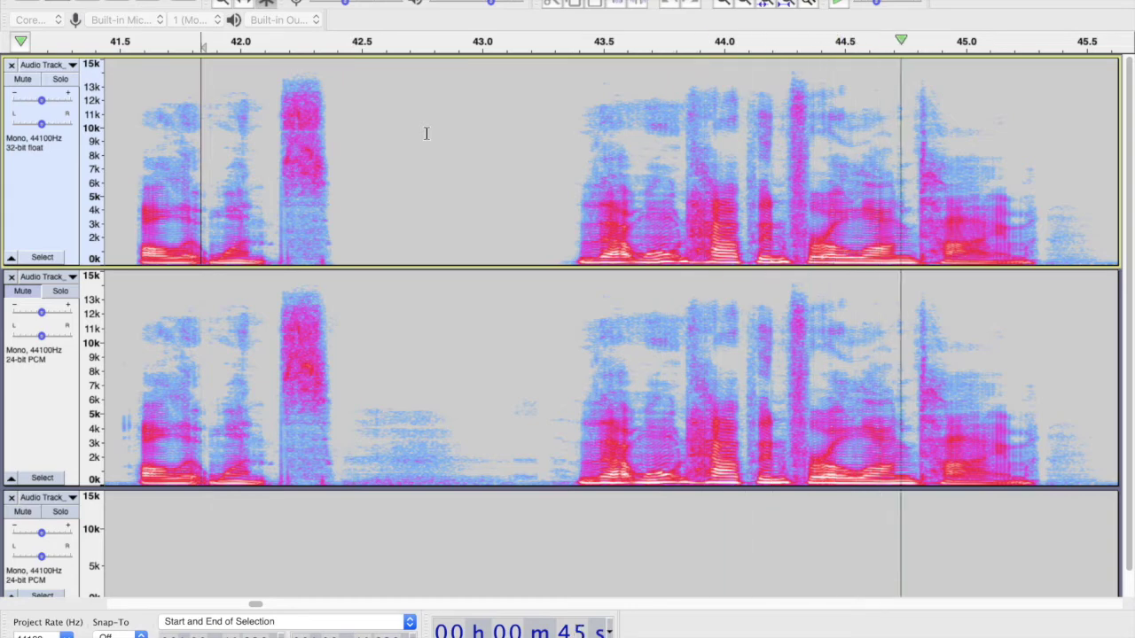
key("space")
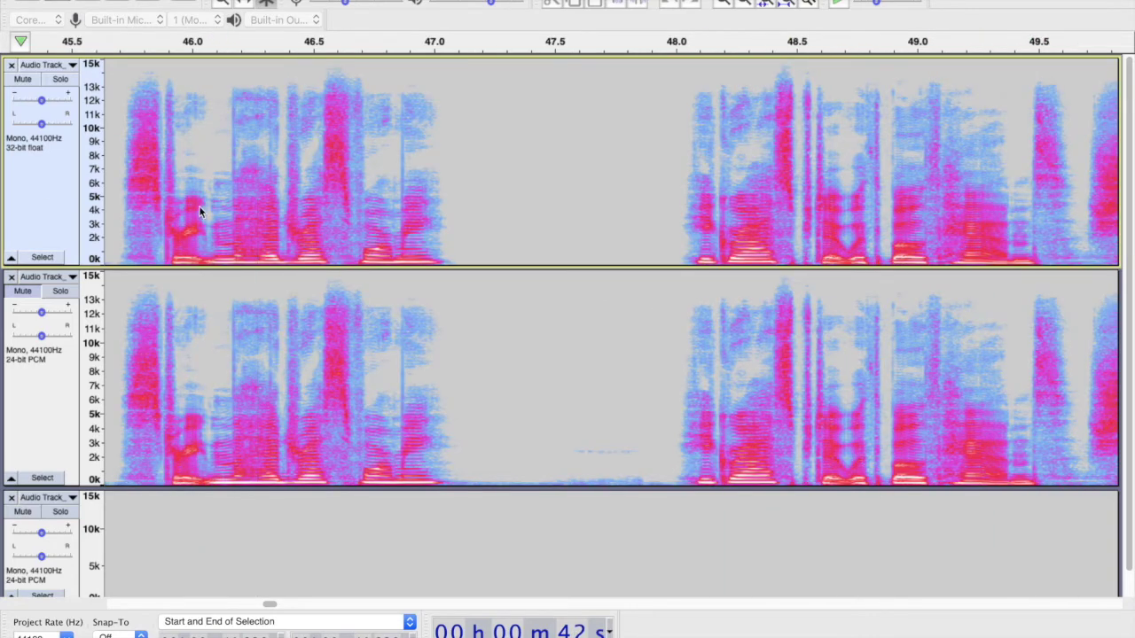
Play the top track from about 43.94 s to listen for further harsh sounds
scroll(201, 206, "left", 5)
scroll(201, 205, "left", 3)
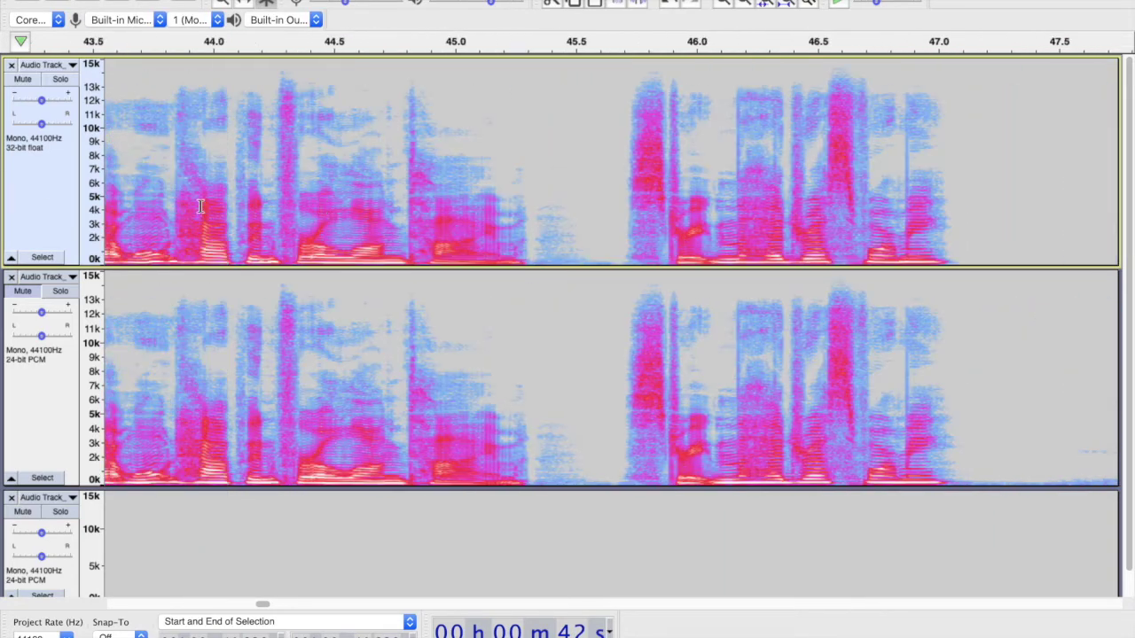
left_click(200, 206)
key("space")
key("space")
Apply the Filter Curve EQ preset "F th less drastic" to the narrow top-track sound from about 44.28 to 44.34 s
left_click_drag(313, 257, 327, 255)
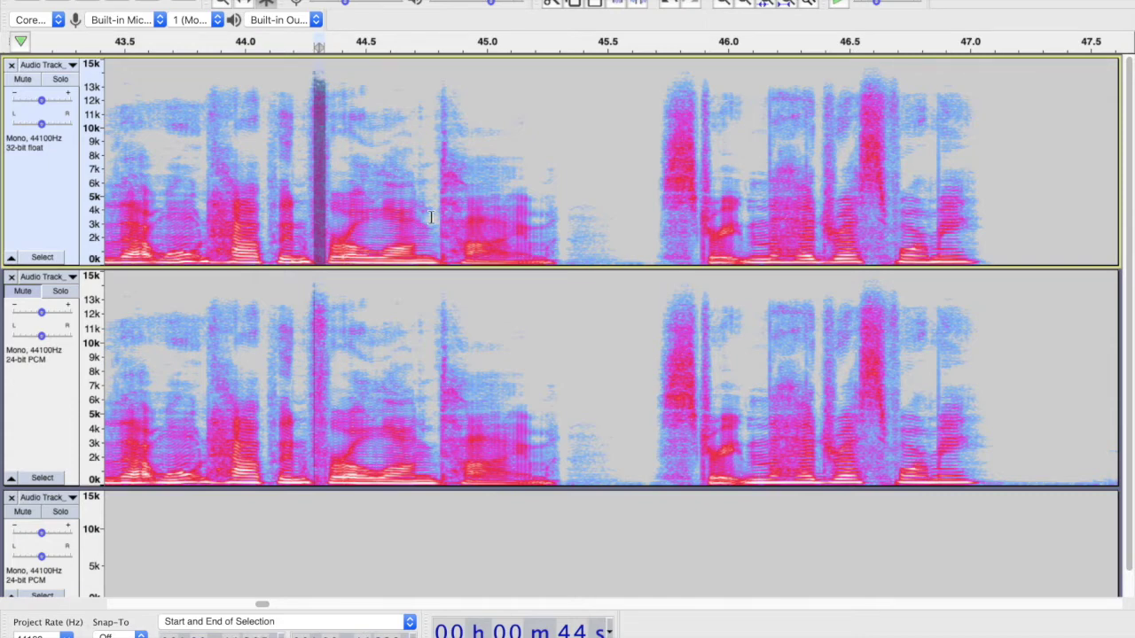
left_click(352, 224)
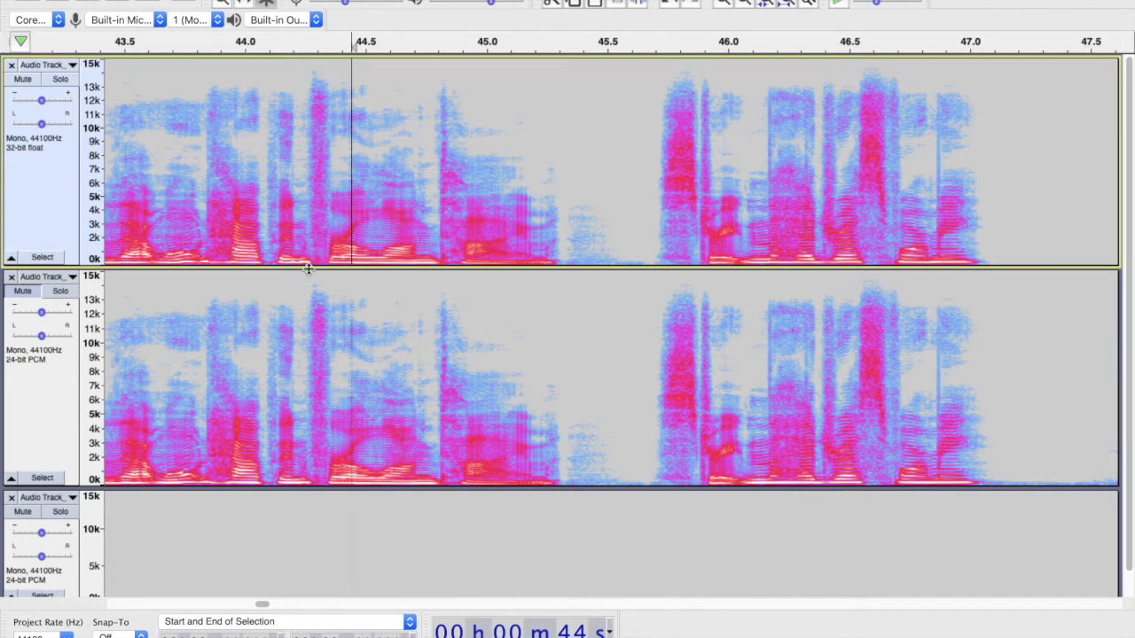
left_click_drag(313, 255, 327, 263)
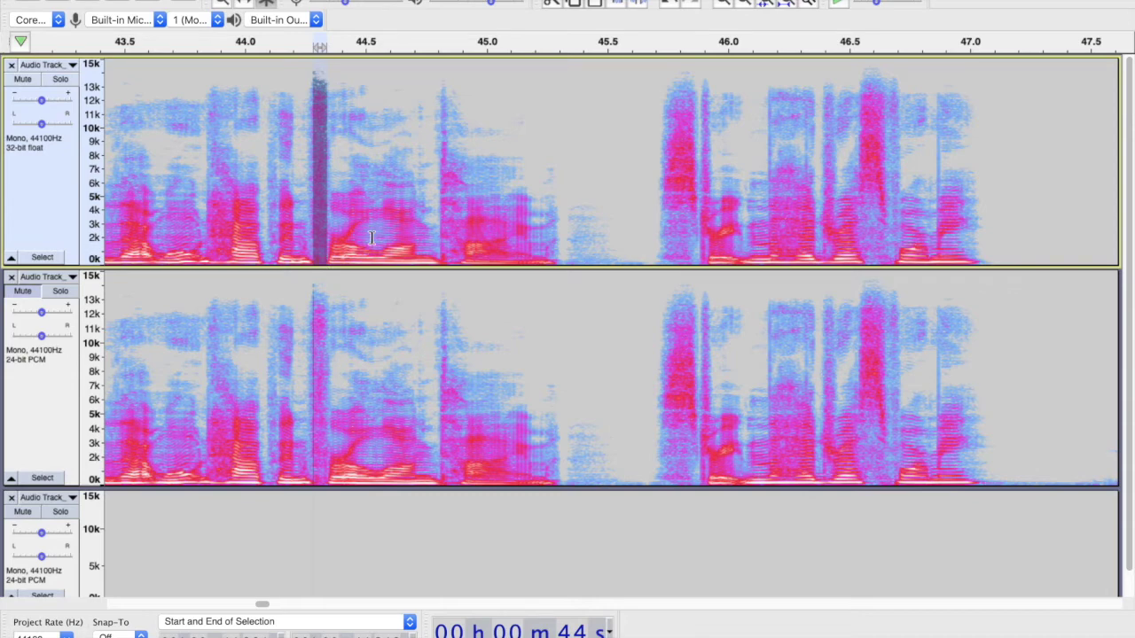
key("ctrl+e")
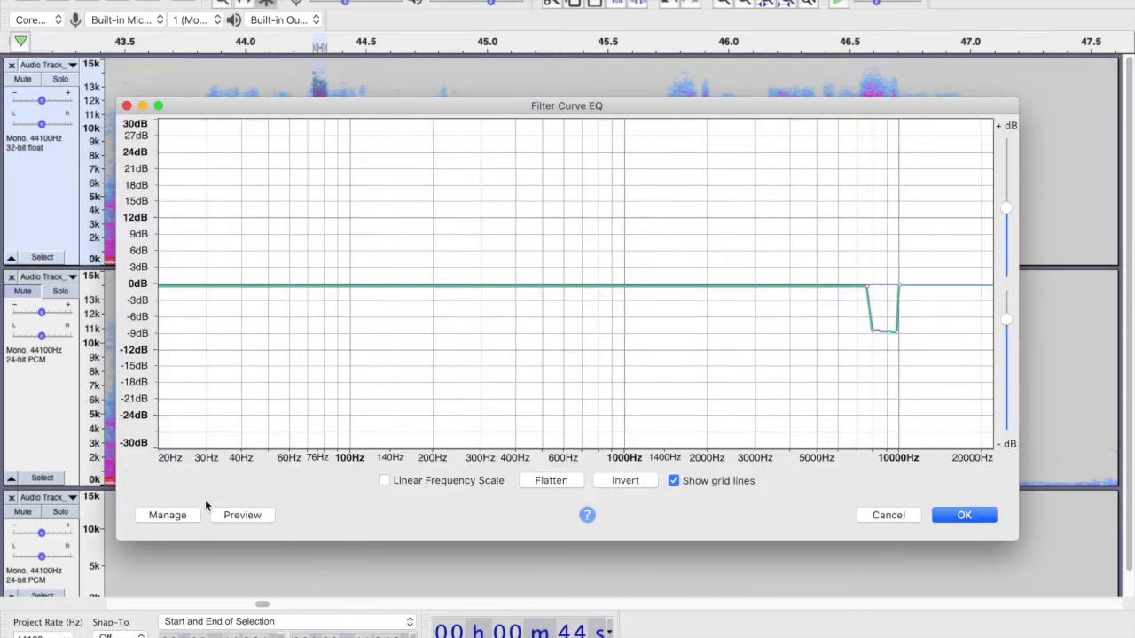
left_click(176, 519)
mouse_move(181, 517)
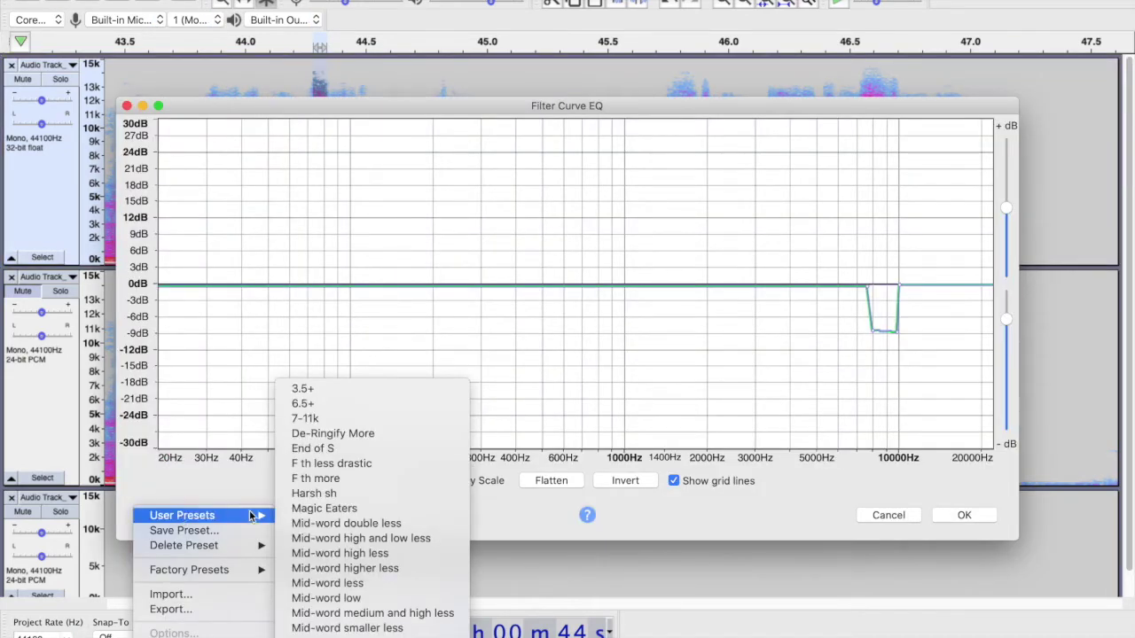
left_click(335, 464)
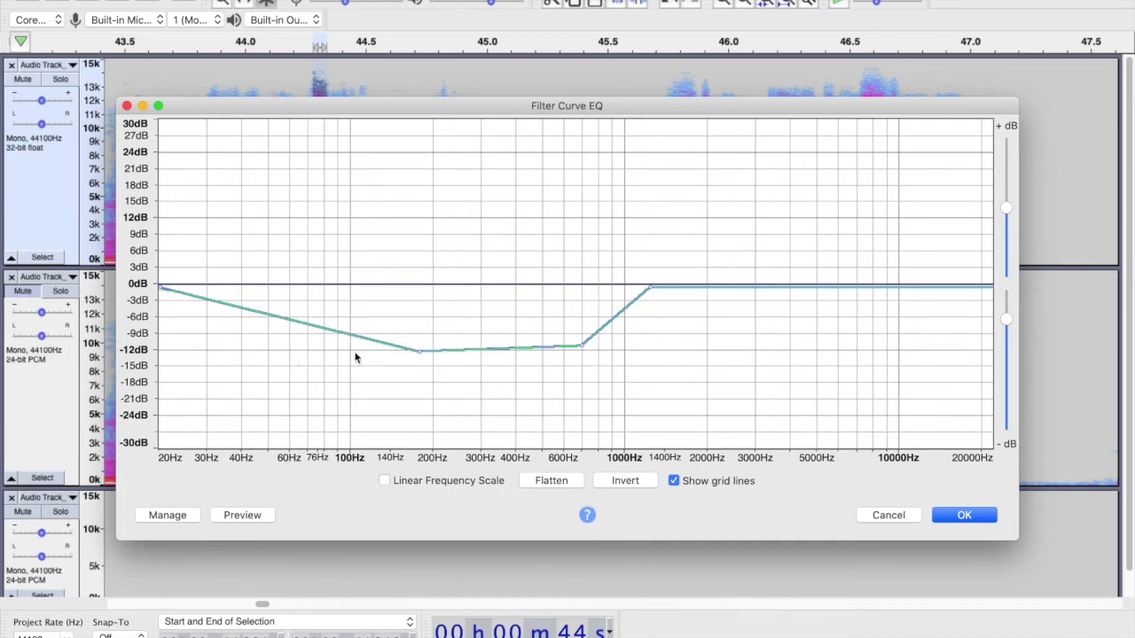
left_click(962, 515)
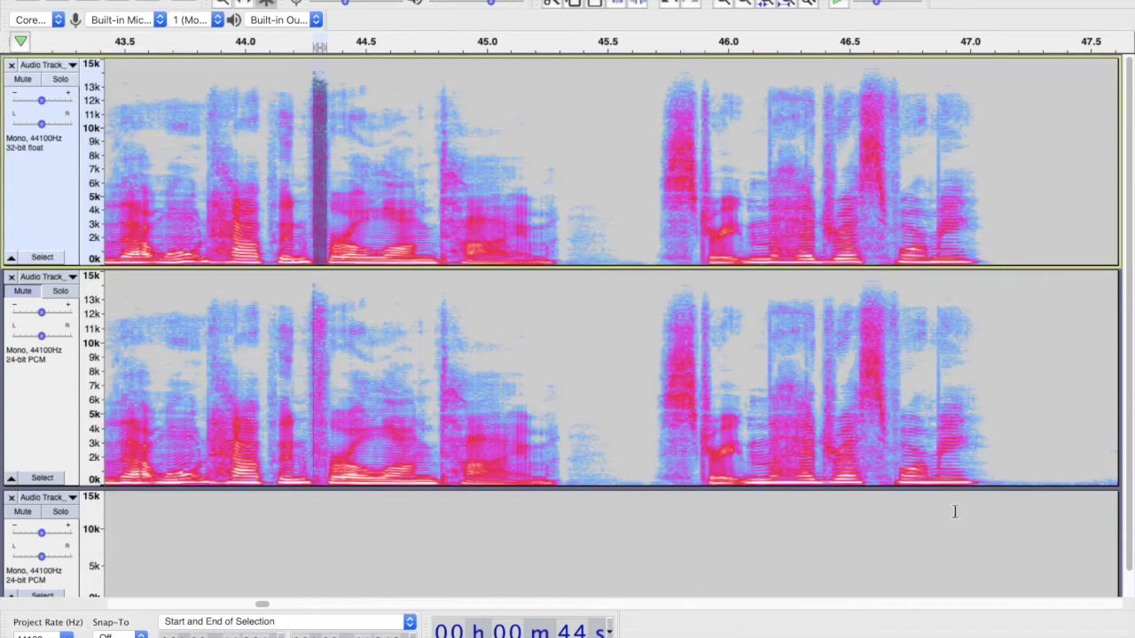
Play the top track from about 44.07 s through to about 57.5 s to find the next noise
left_click(225, 184)
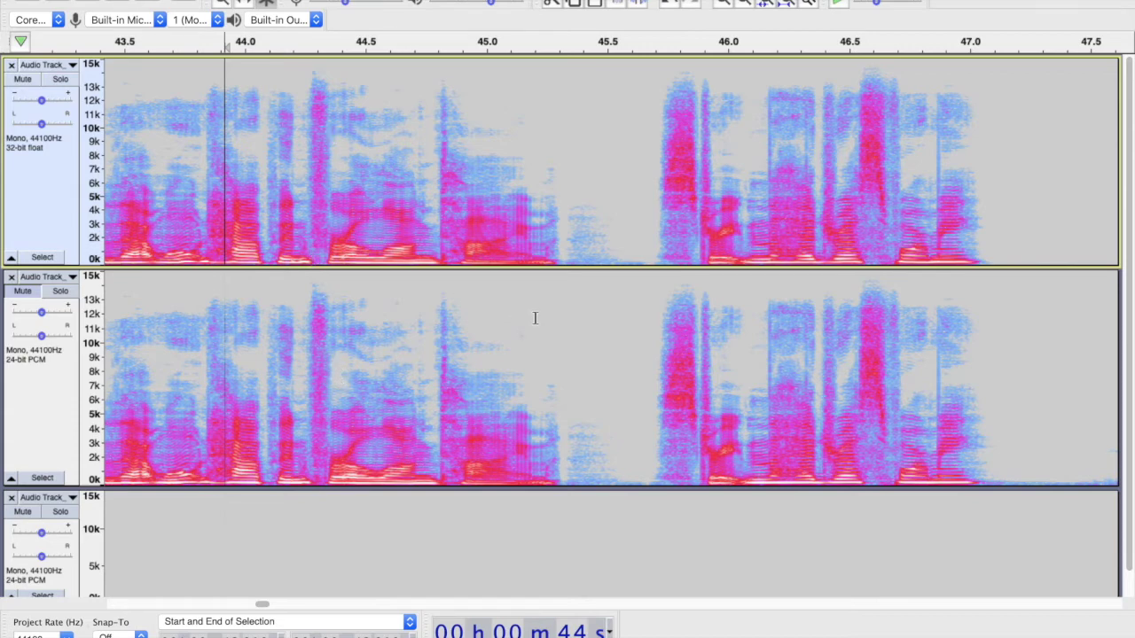
left_click(261, 203)
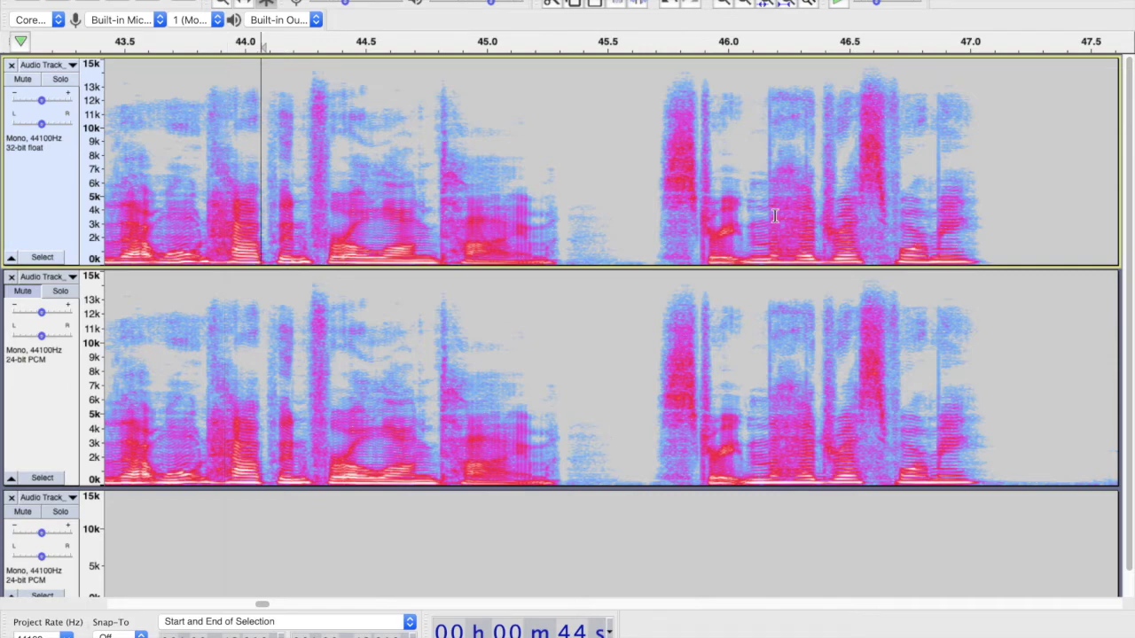
key("space")
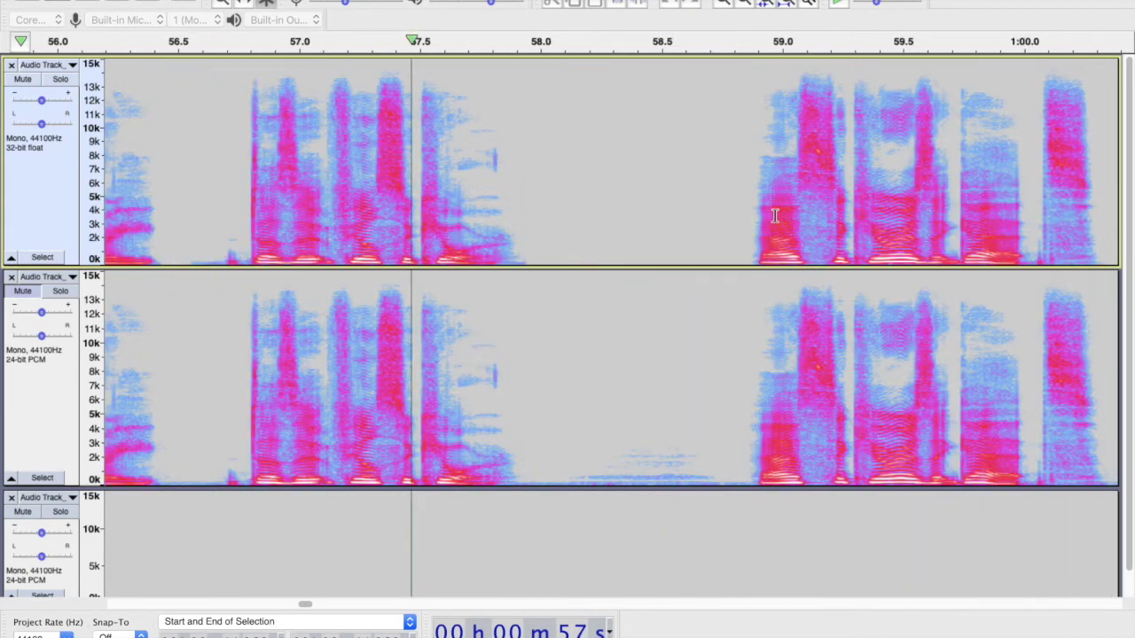
key("space")
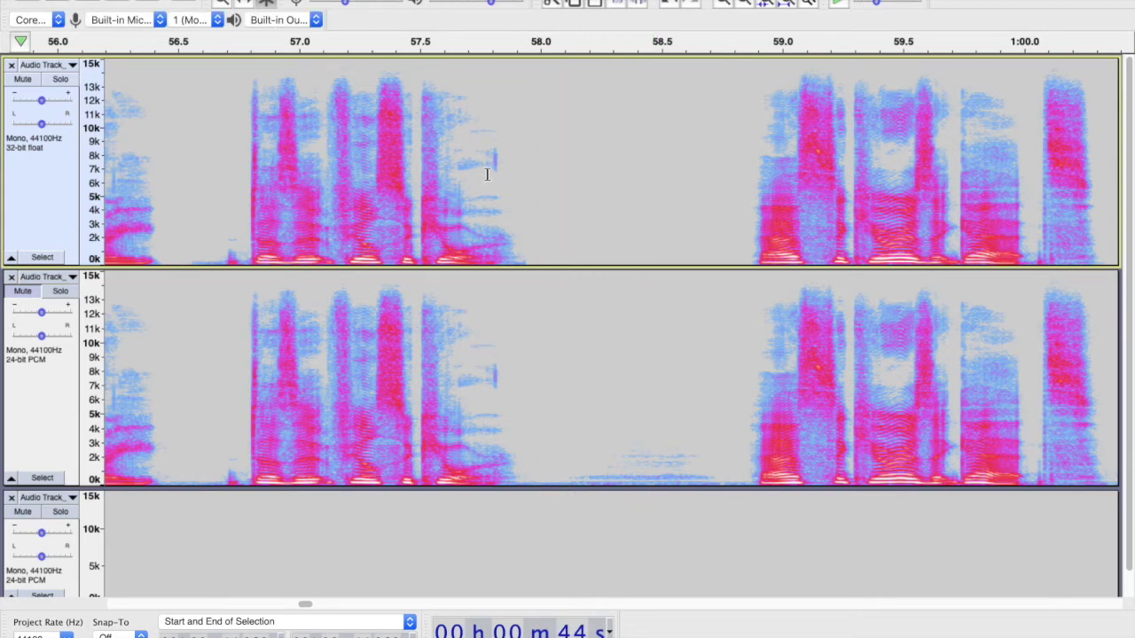
Apply the Filter Curve EQ preset "6.5+" to the top-track word ending from about 57.75 to 58.0 s, then clear the selection
left_click_drag(480, 197, 541, 212)
scroll(559, 209, "right", 3)
scroll(558, 209, "down", 1)
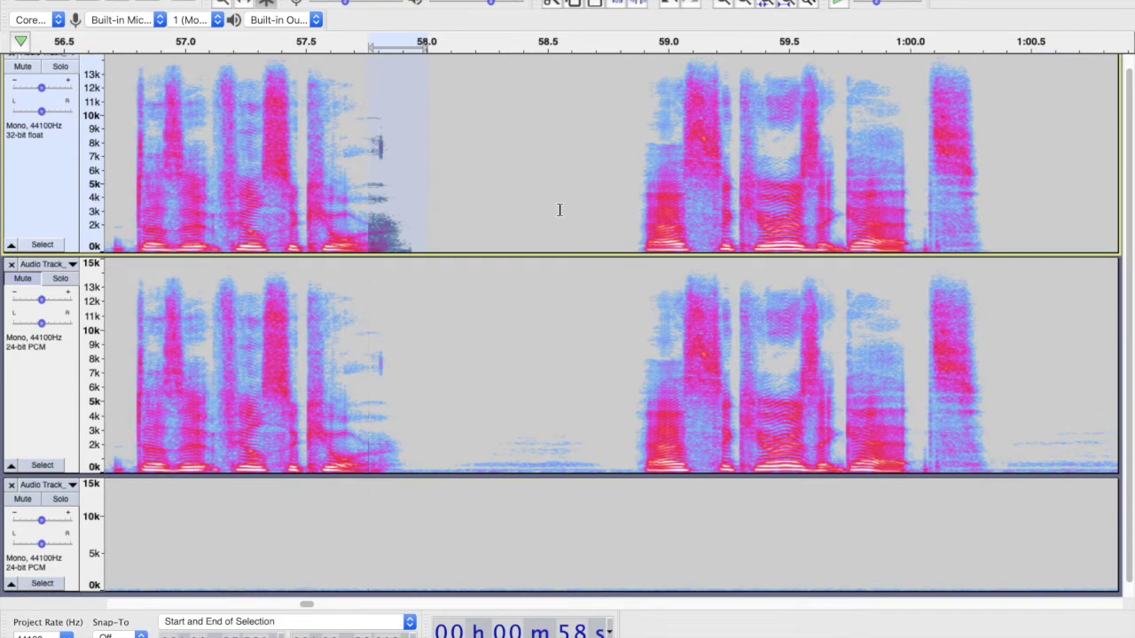
scroll(558, 209, "right", 1)
scroll(558, 209, "up", 1)
scroll(557, 209, "right", 3)
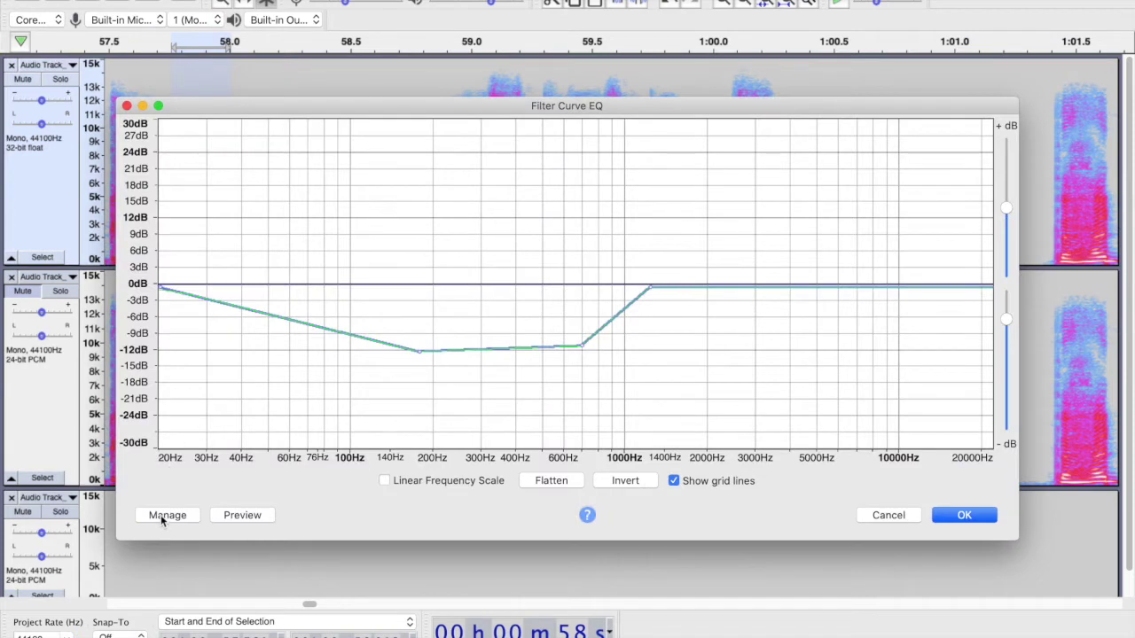
left_click(167, 515)
mouse_move(180, 518)
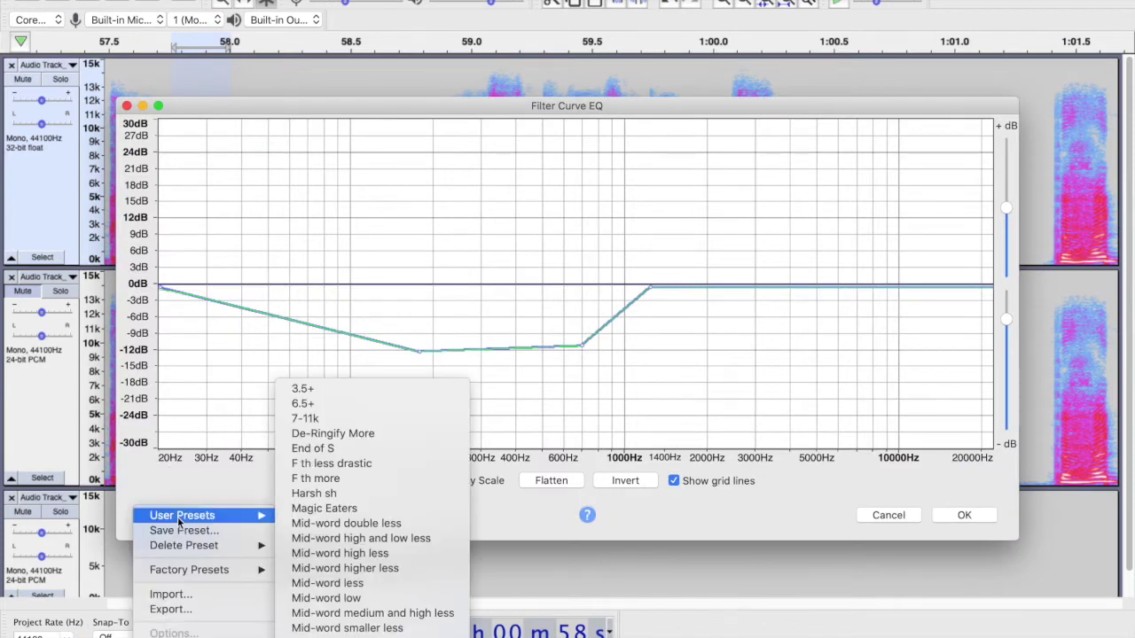
left_click(325, 403)
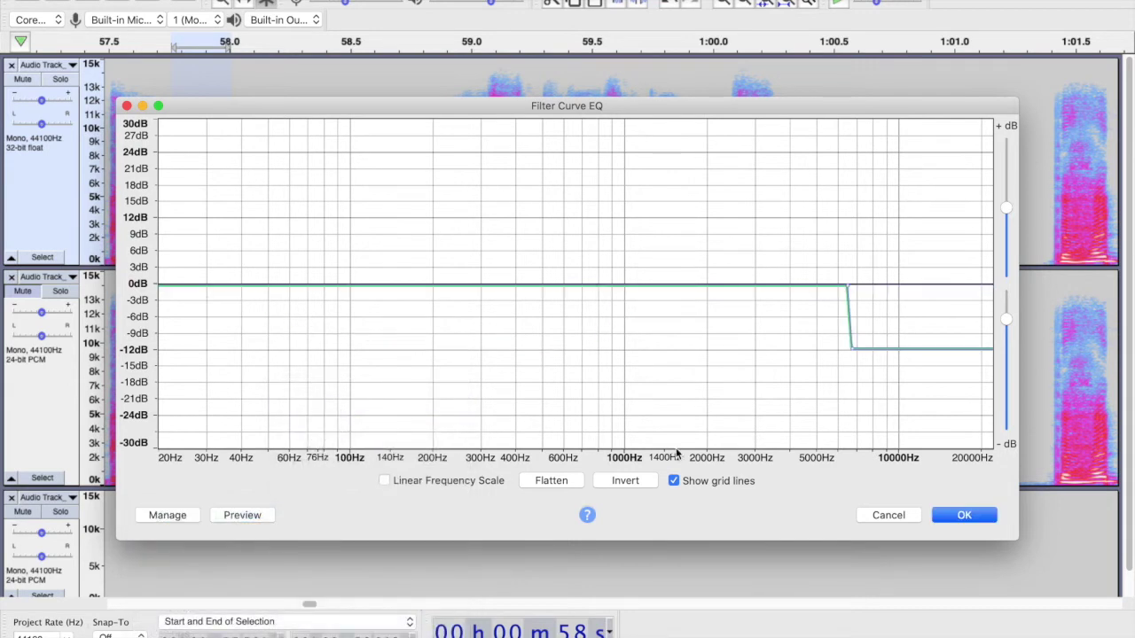
left_click(966, 515)
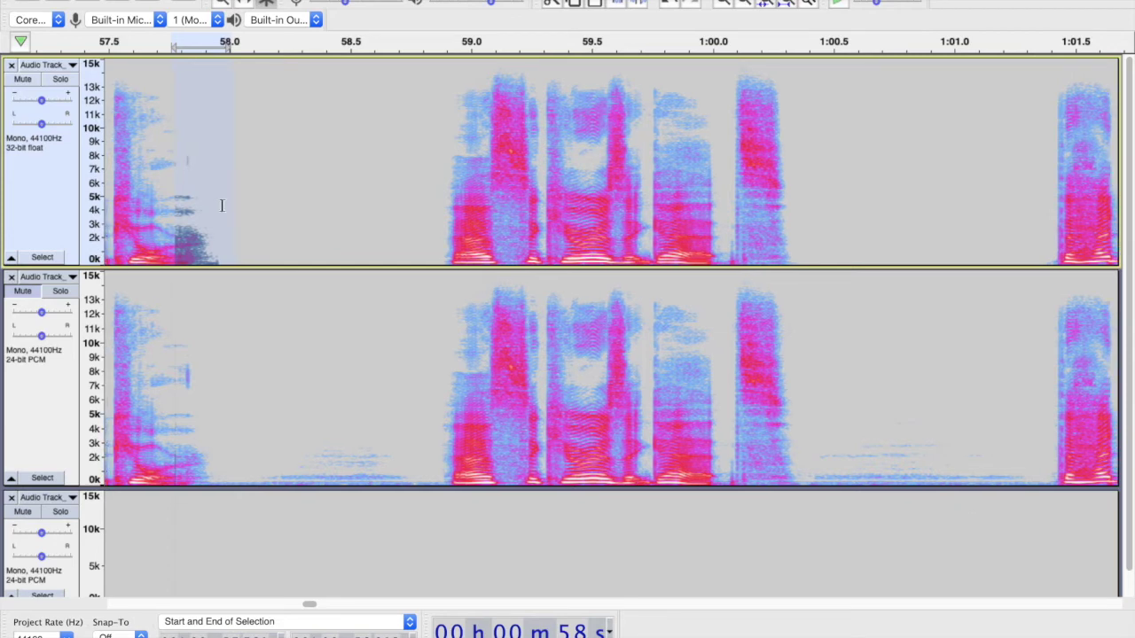
scroll(400, 177, "left", 5)
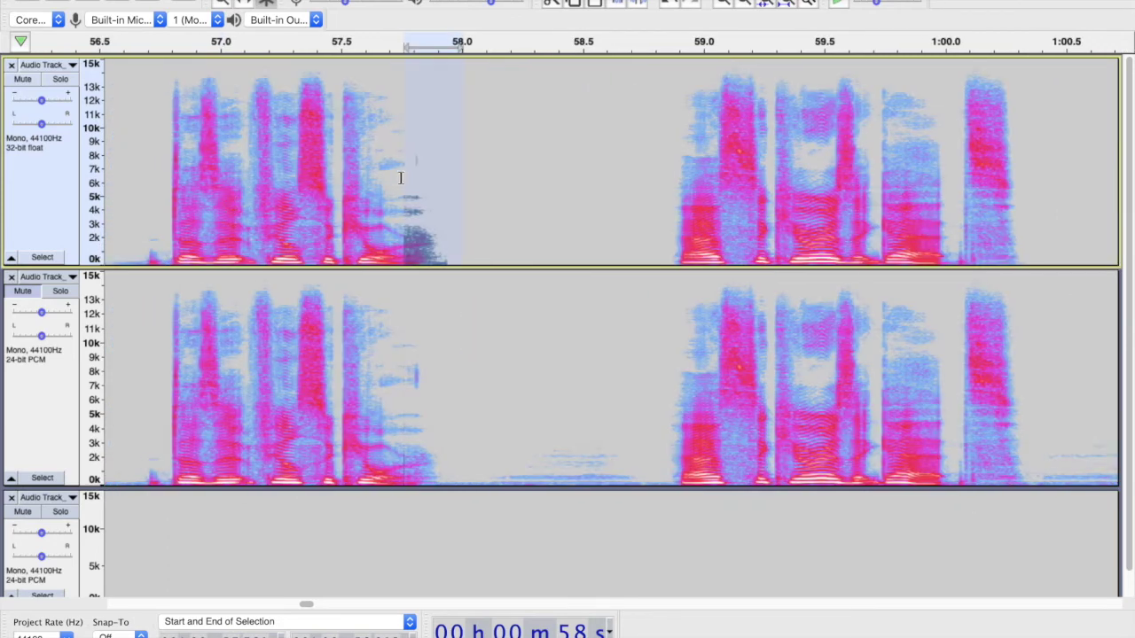
left_click(473, 242)
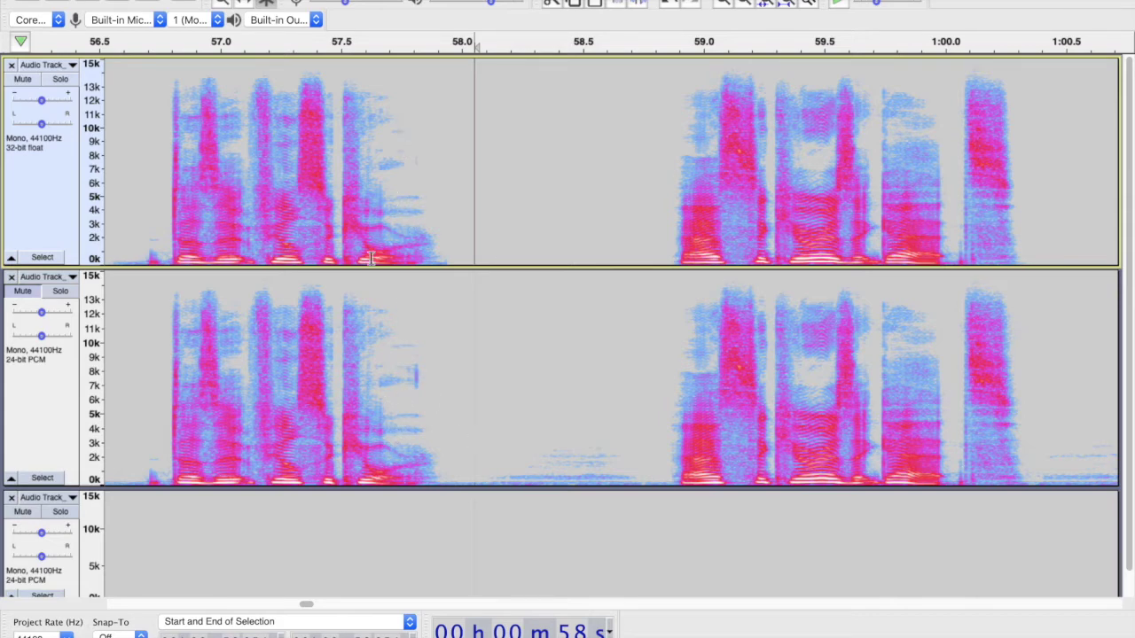
Play the top track from about 56.9 s, then select the word ending from about 57.59 to 57.8 s in the top two tracks
left_click(194, 140)
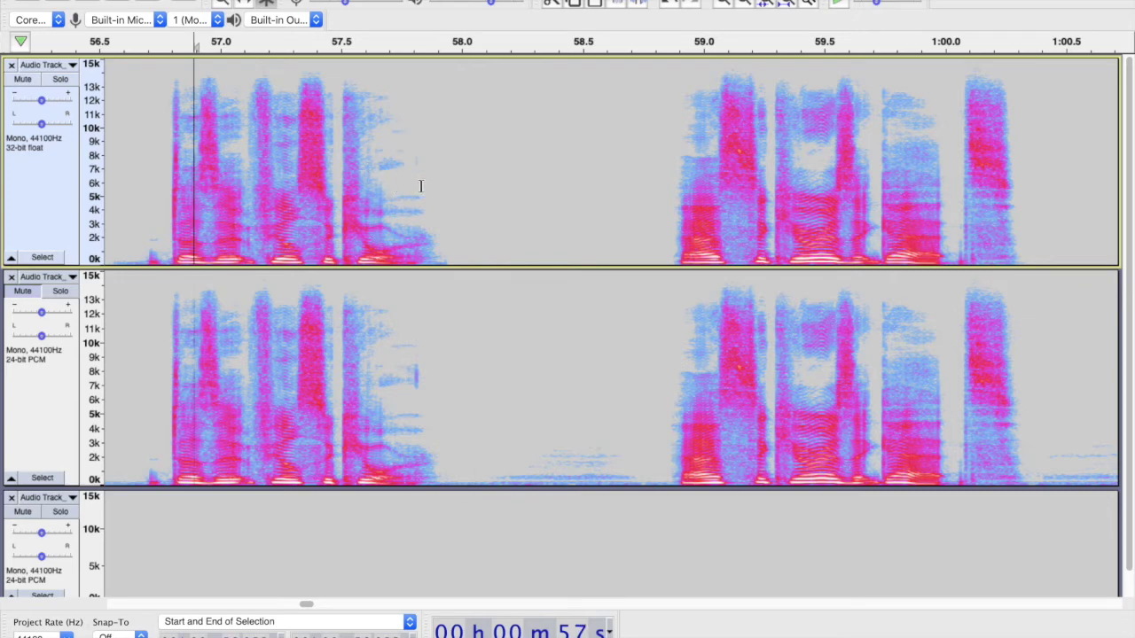
key("space")
key("space")
left_click_drag(414, 377, 364, 376)
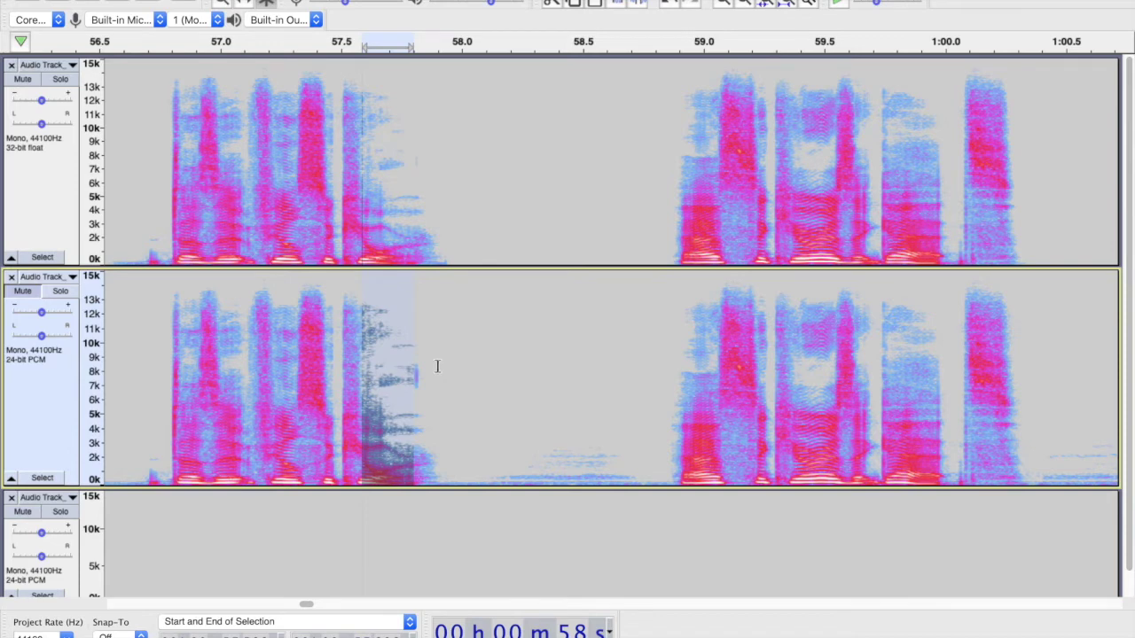
key("shift+Up")
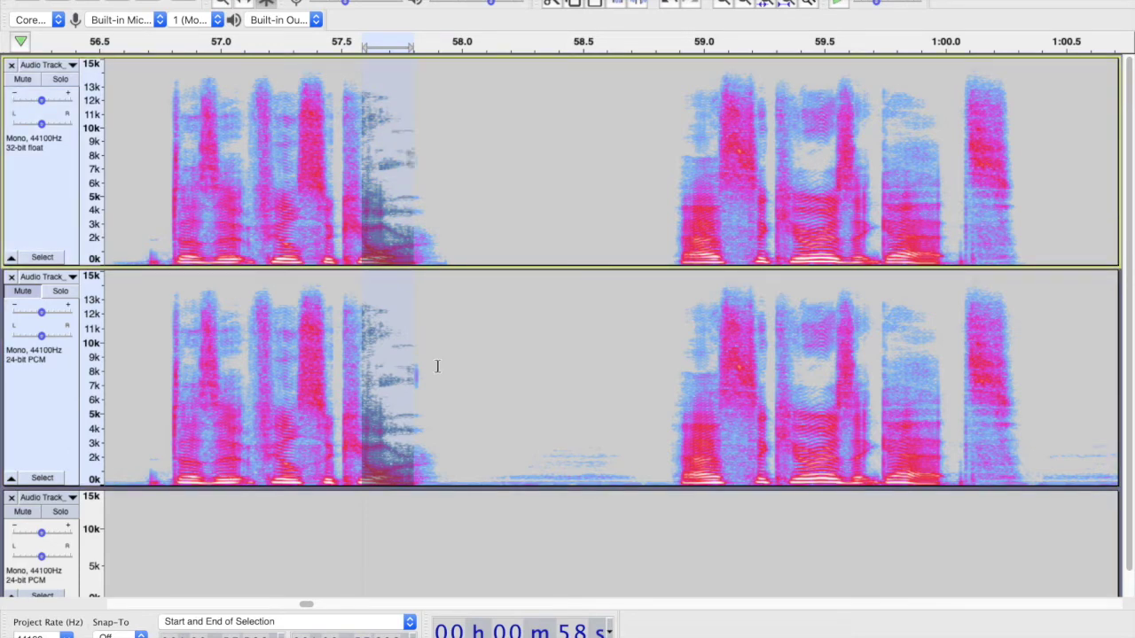
Play the top track from about 57.0 s to beyond 1:03 to find the next harsh sound
left_click(219, 182)
key("space")
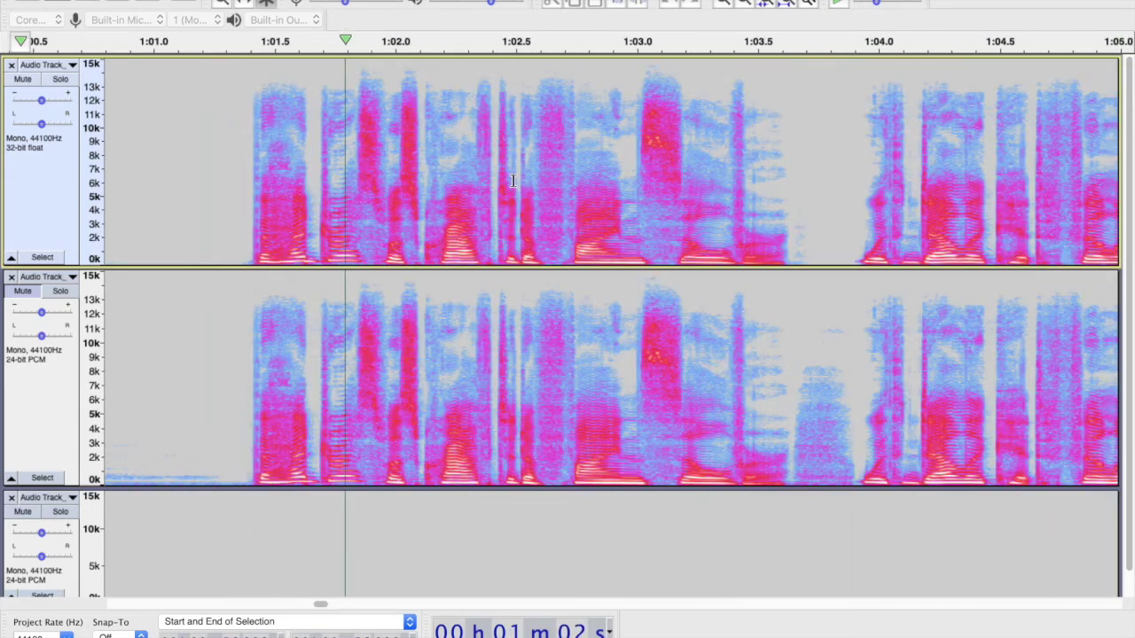
key("space")
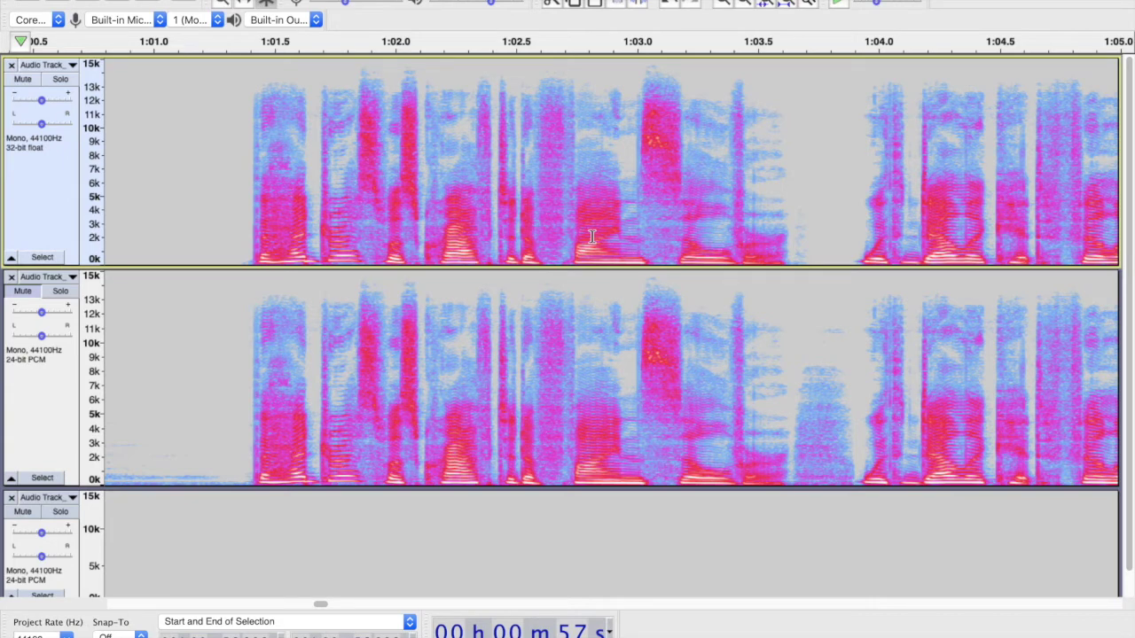
Apply the Filter Curve EQ preset "7-11k" to the harsh top-track sound from about 1:03.05 to 1:03.17
left_click_drag(640, 151, 672, 152)
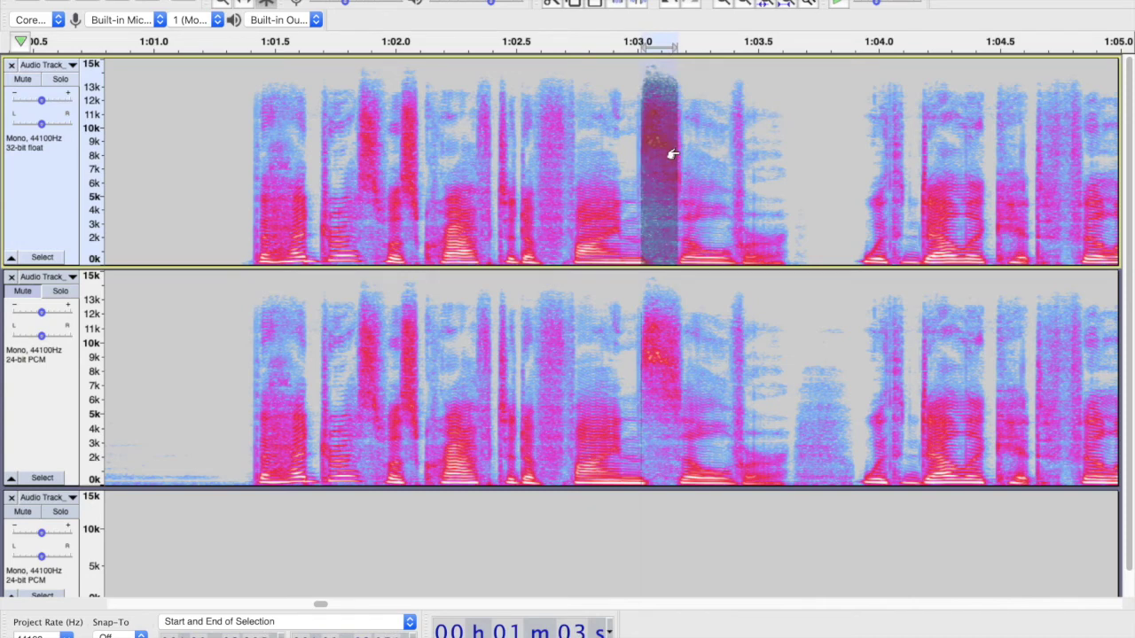
left_click(654, 169)
left_click_drag(655, 168, 646, 169)
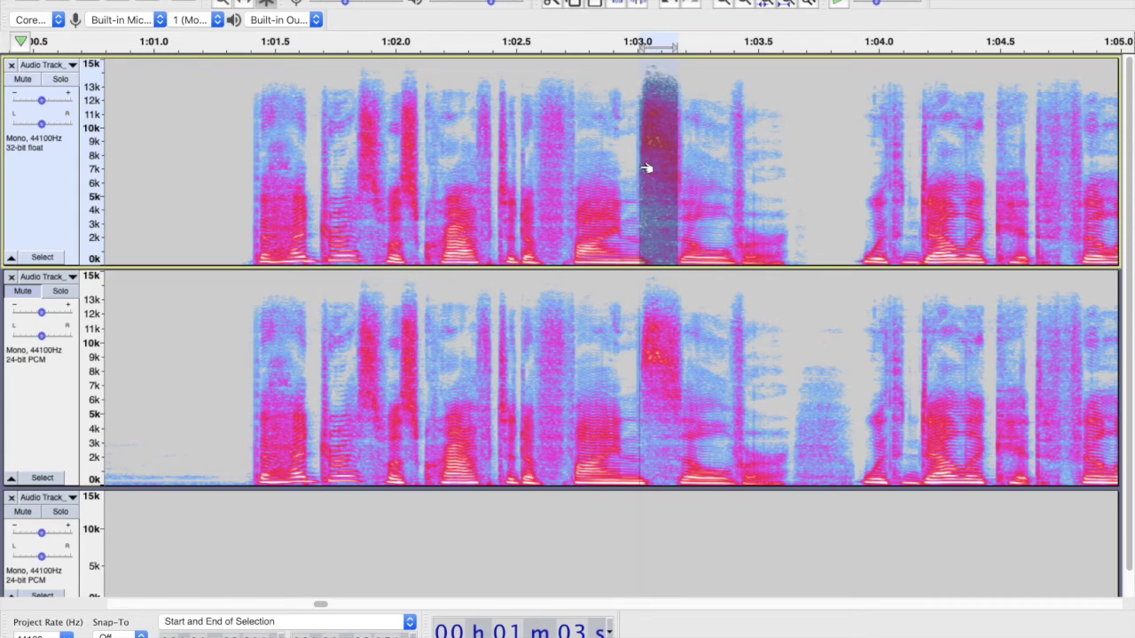
left_click_drag(650, 168, 659, 174)
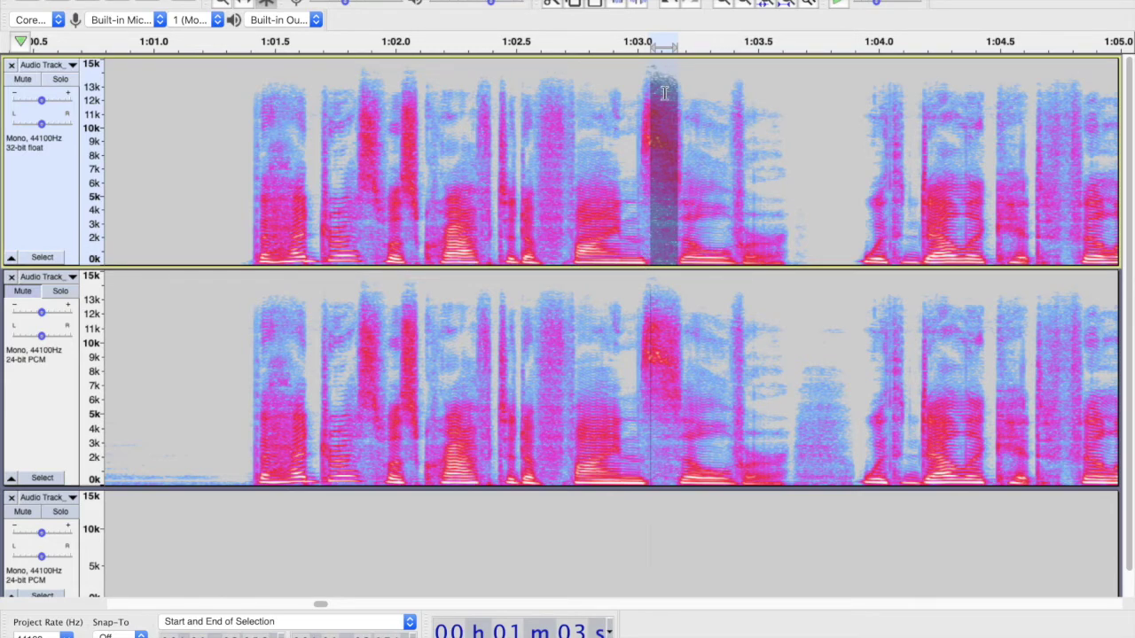
left_click_drag(657, 133, 653, 135)
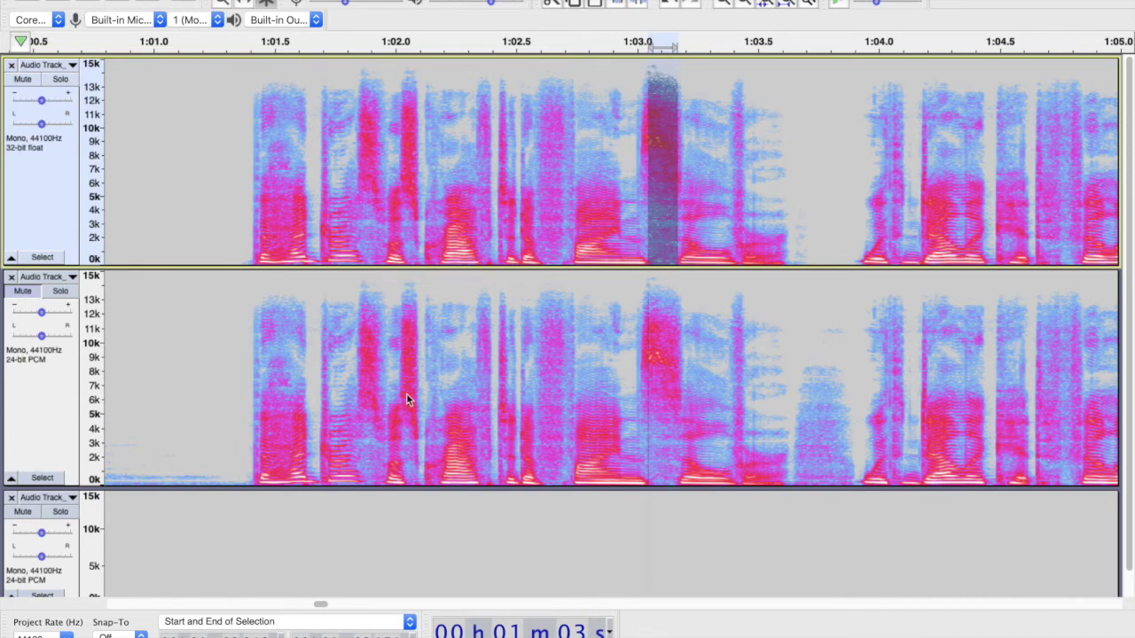
key("super+r")
left_click(173, 518)
mouse_move(195, 517)
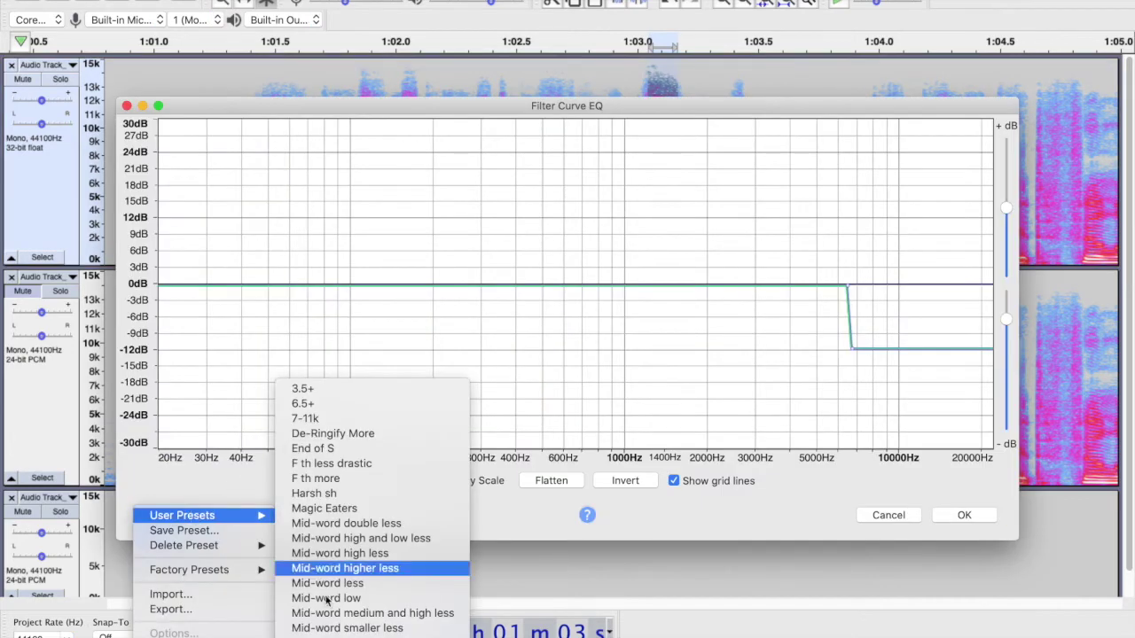
left_click(305, 418)
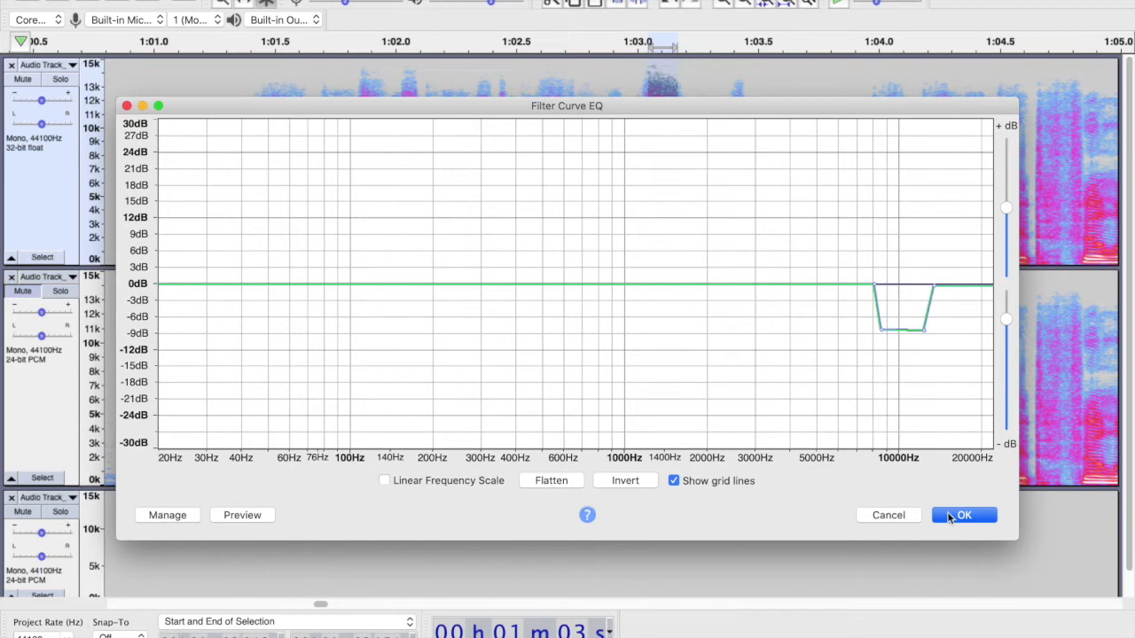
key("Return")
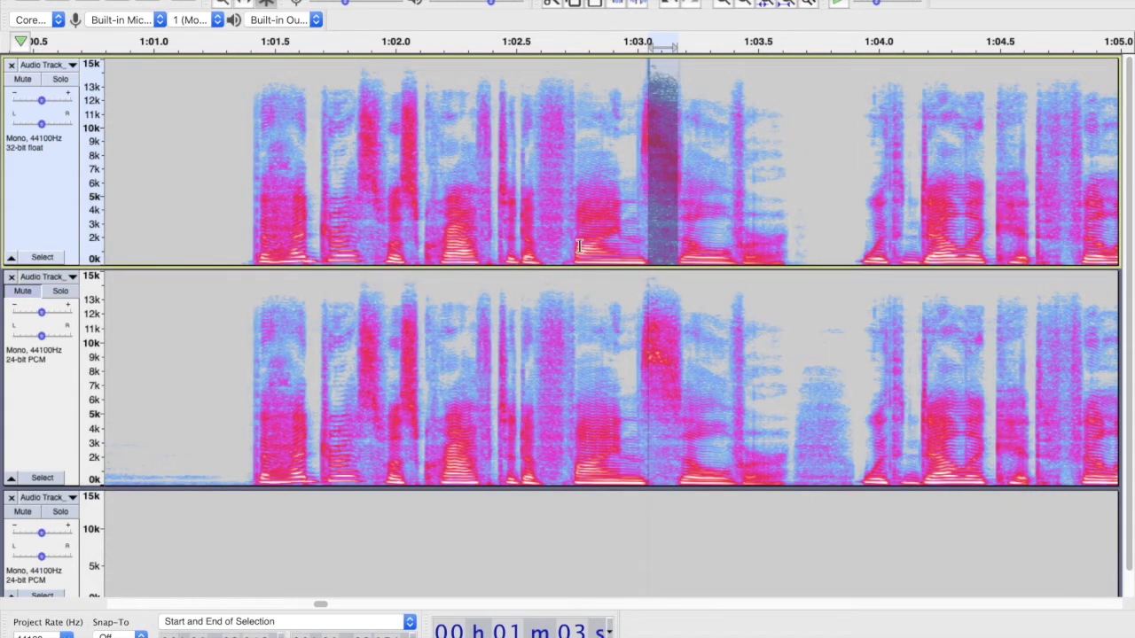
Play the top track from about 1:02.67 through about 1:07.4 to check the filtered sound and listen for more noises
left_click(558, 204)
key("space")
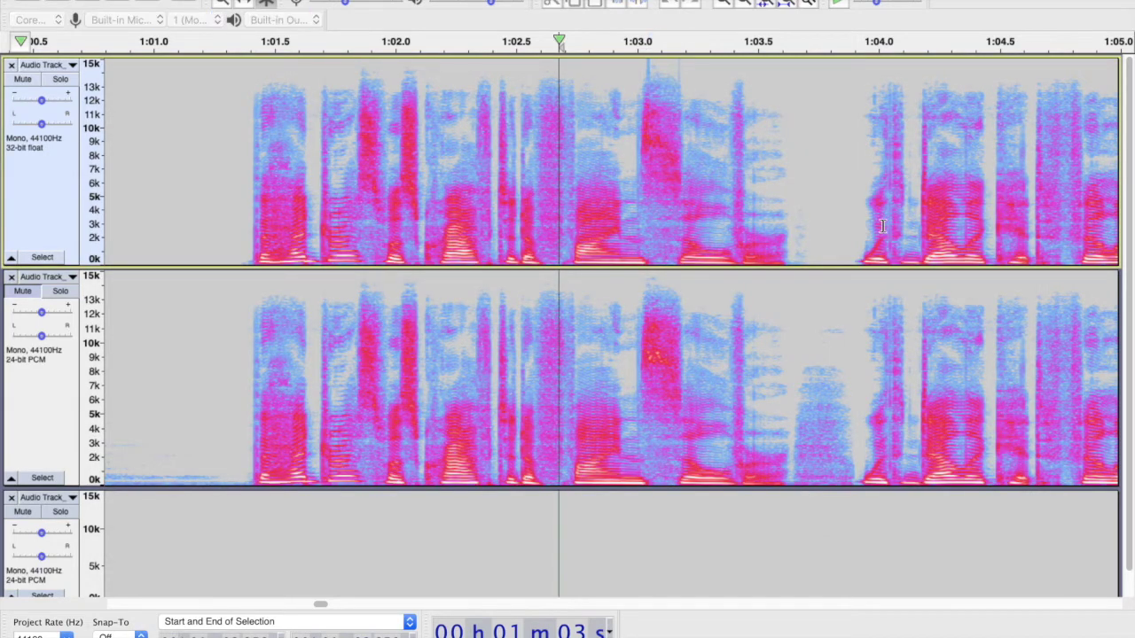
key("space")
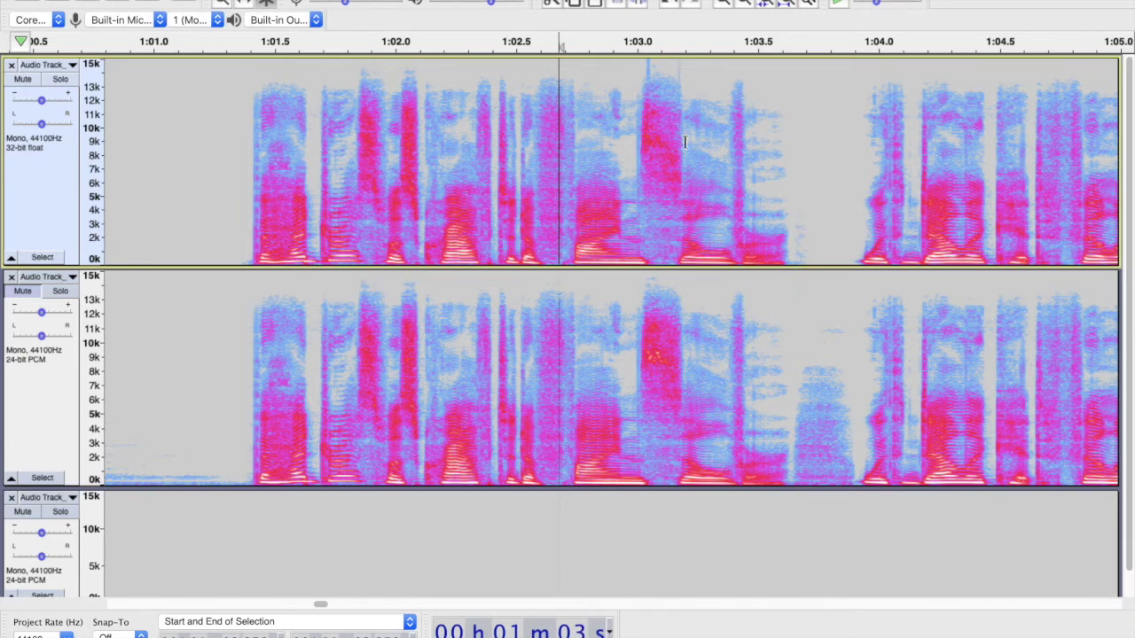
key("space")
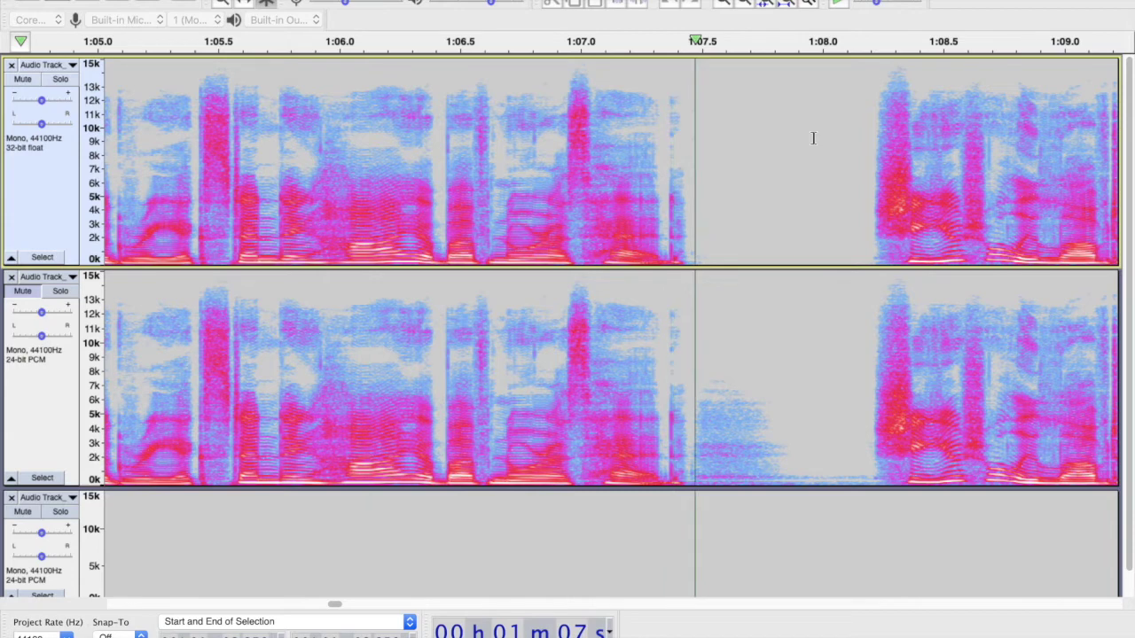
key("space")
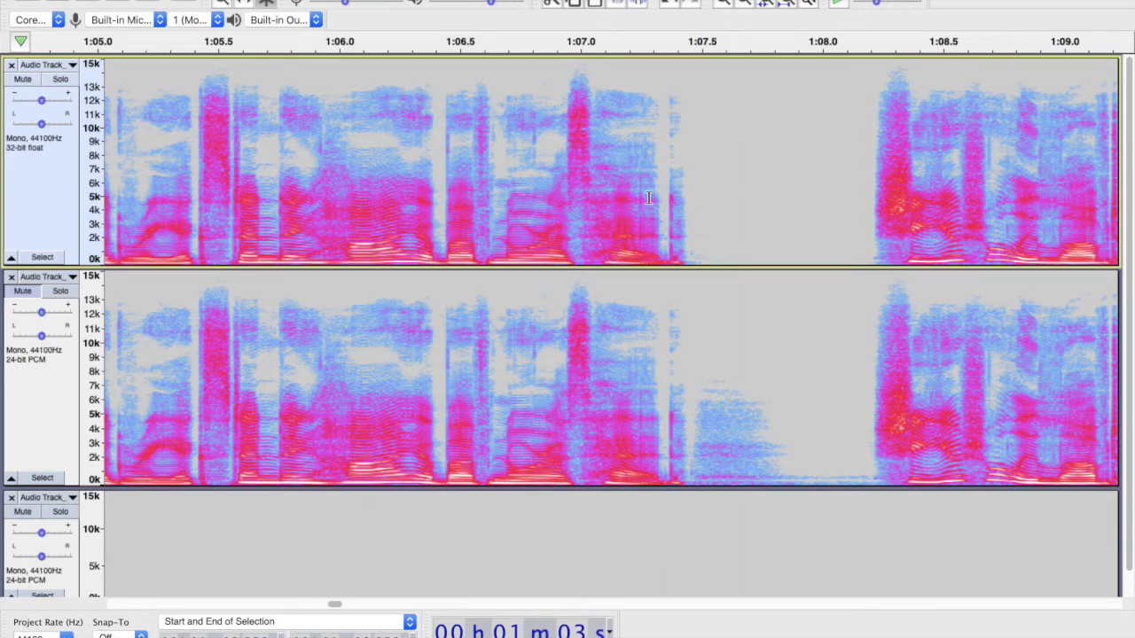
left_click_drag(303, 146, 330, 151)
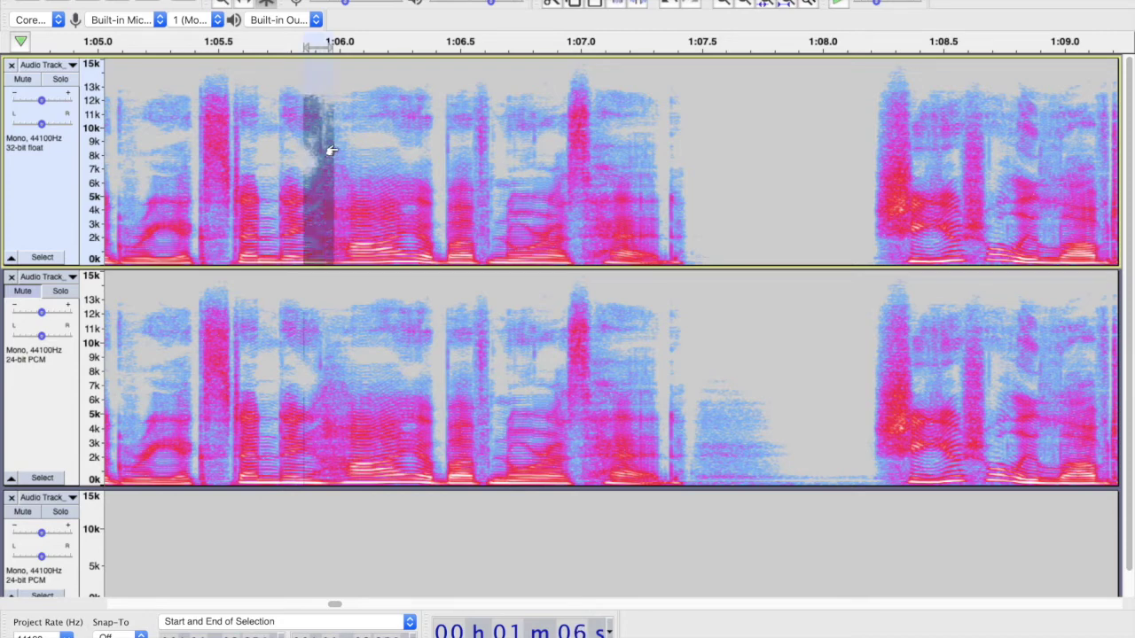
left_click(333, 151)
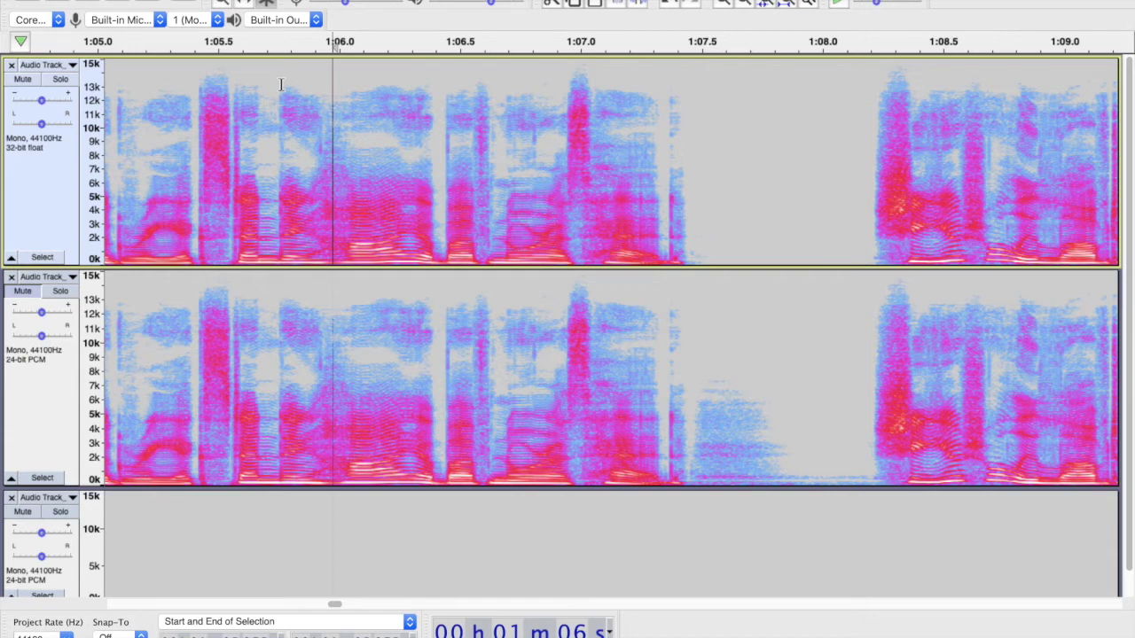
Delete the bottom track's excess audio from about 4:50.4, where the voice tracks end, to its own end at about 5:00
key("Home")
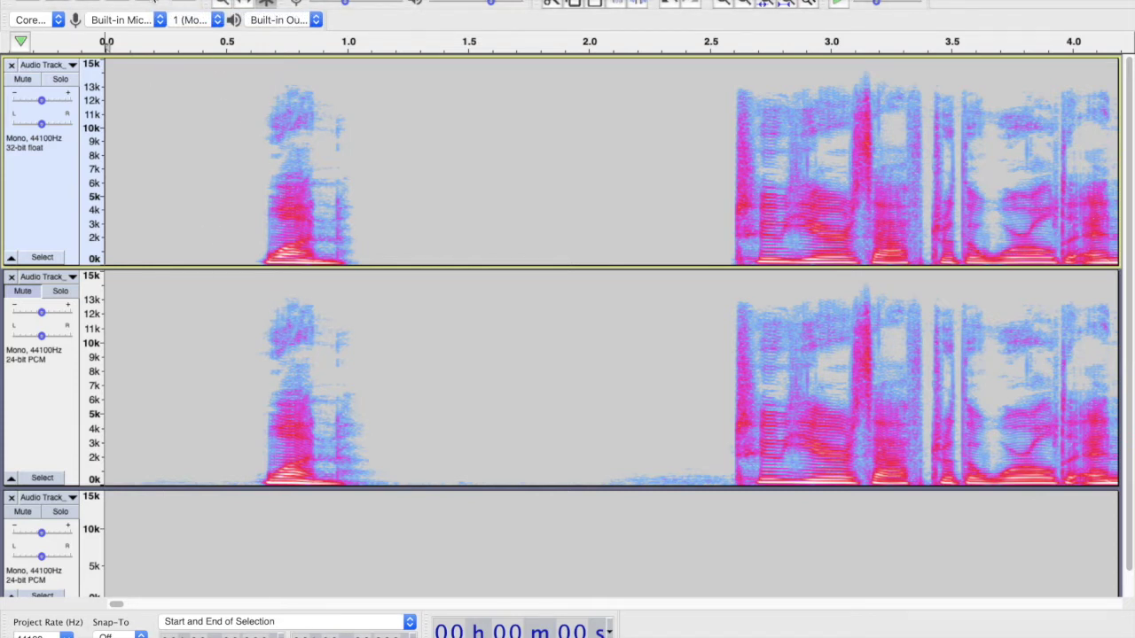
left_click(151, 2)
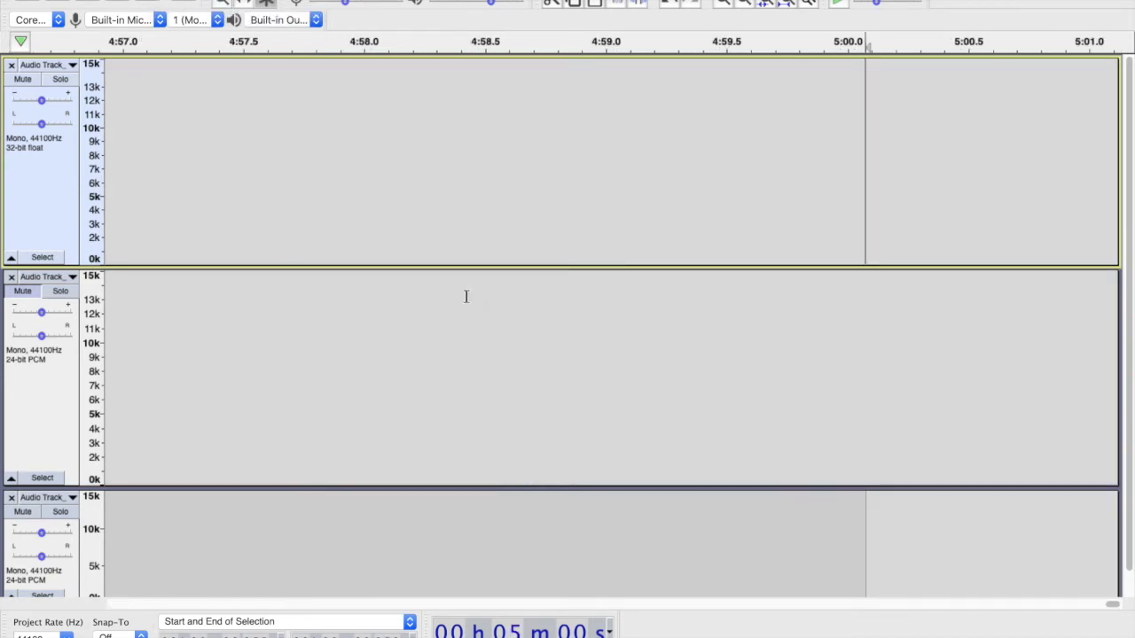
scroll(458, 300, "down", 2)
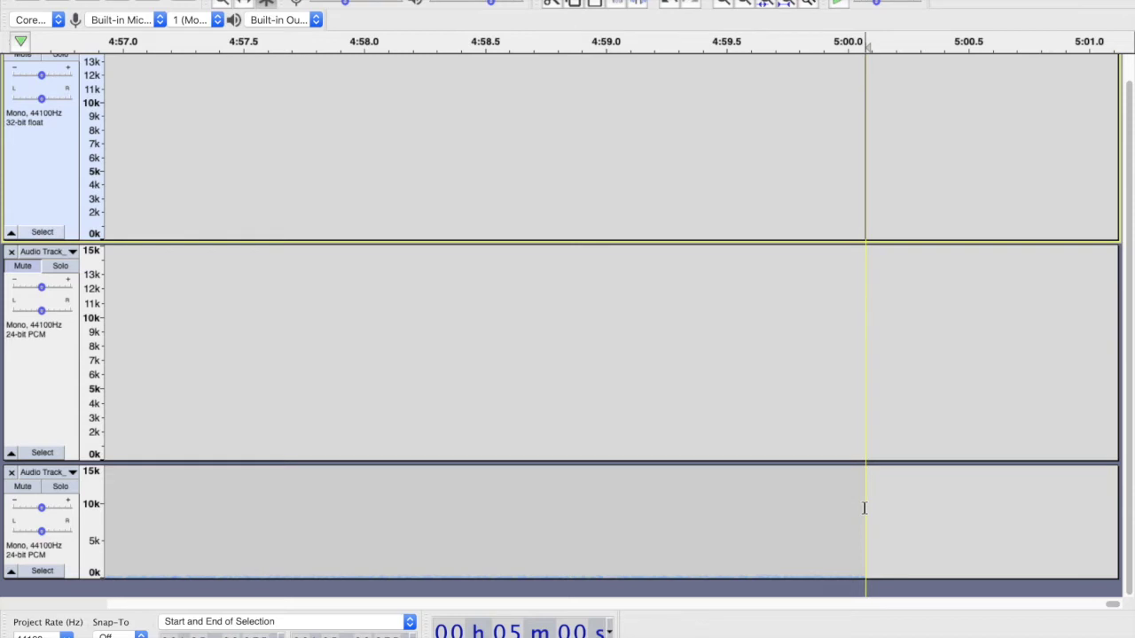
scroll(865, 507, "up", 1)
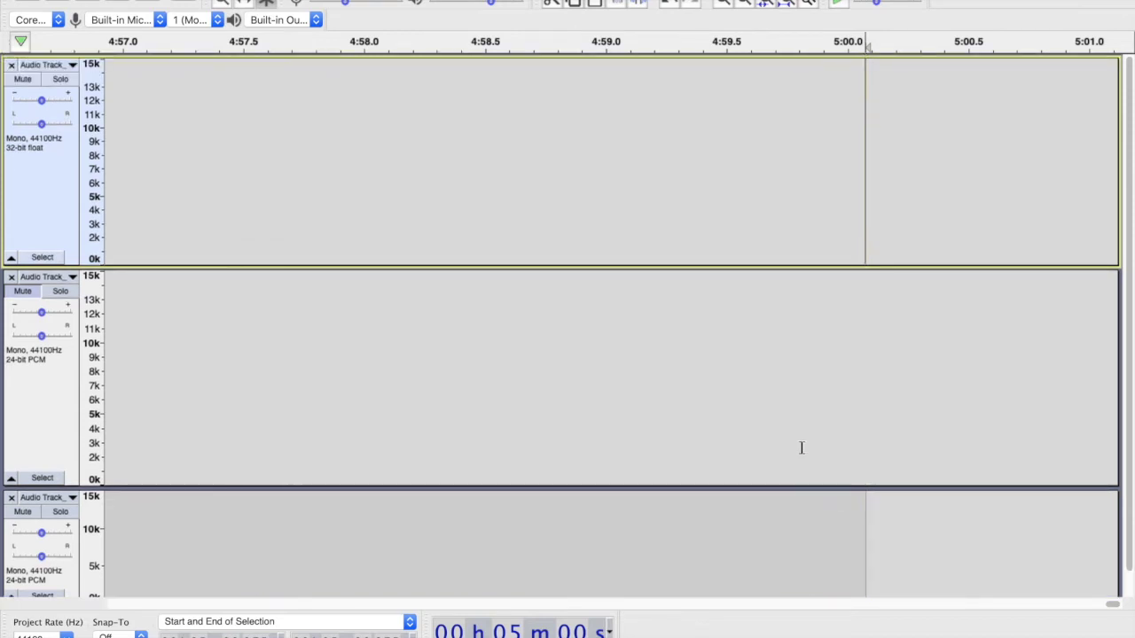
scroll(800, 449, "down", 1)
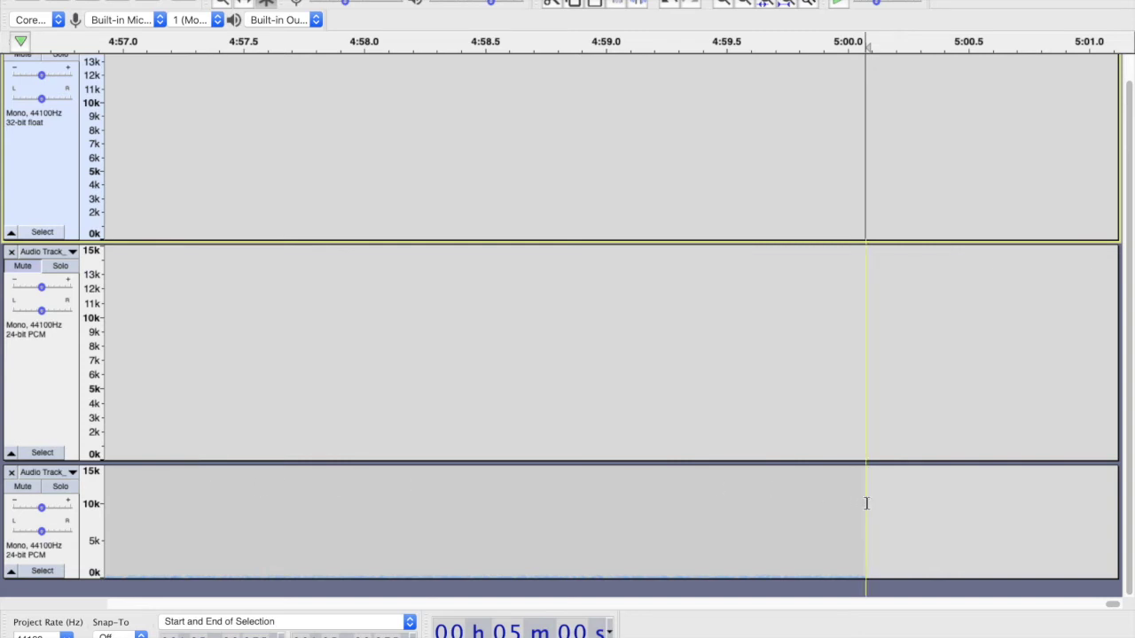
left_click_drag(866, 503, 251, 502)
scroll(356, 405, "left", 6)
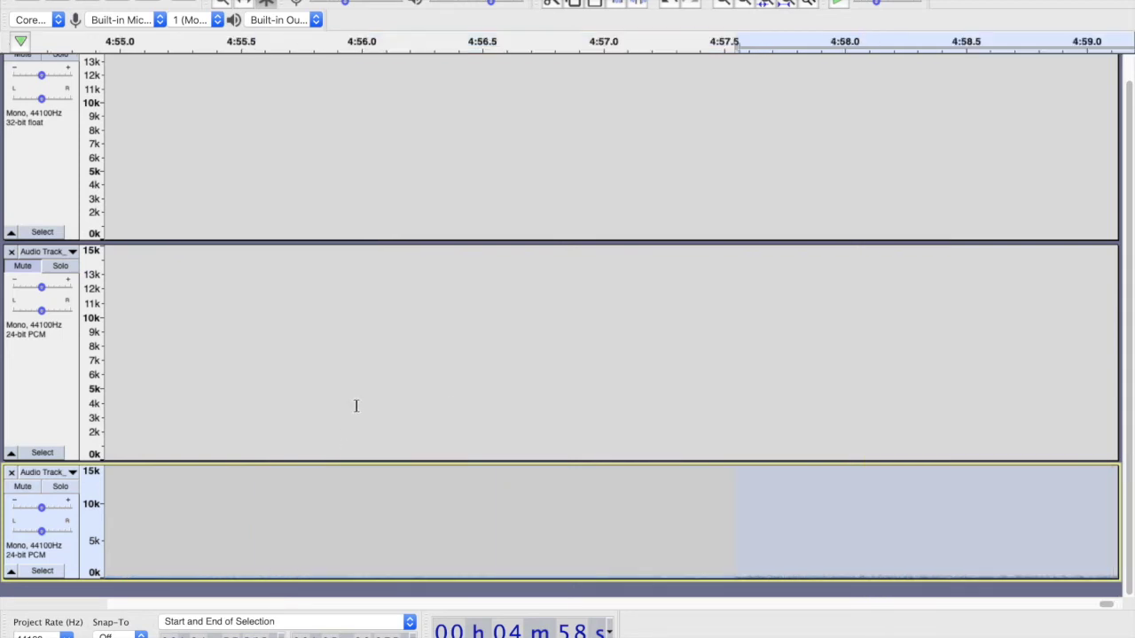
scroll(356, 405, "left", 8)
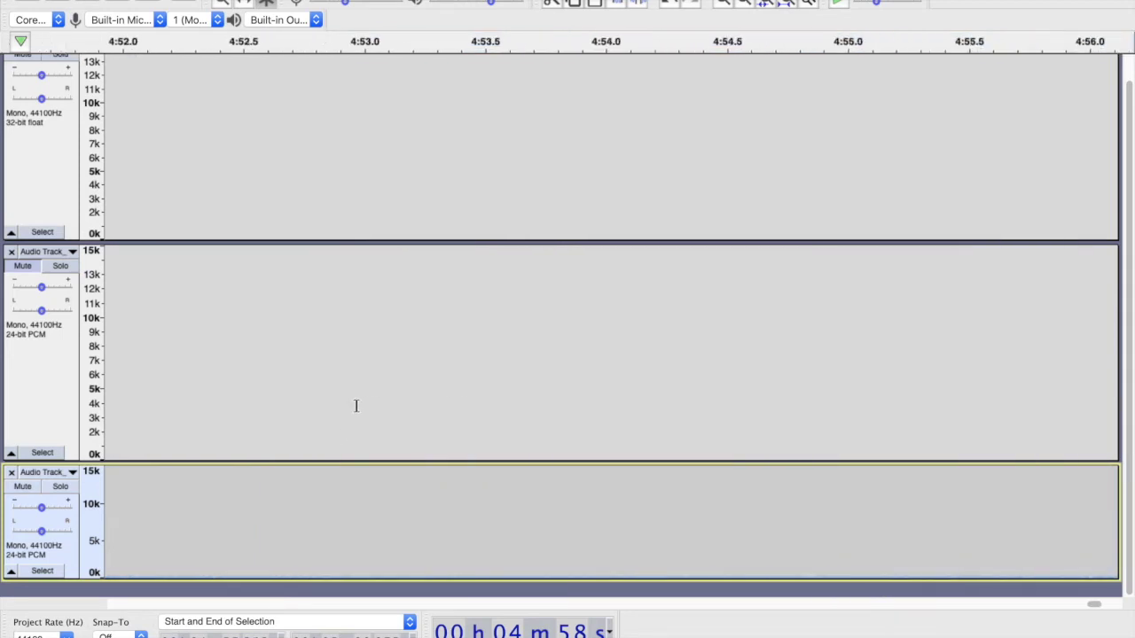
scroll(356, 405, "left", 2)
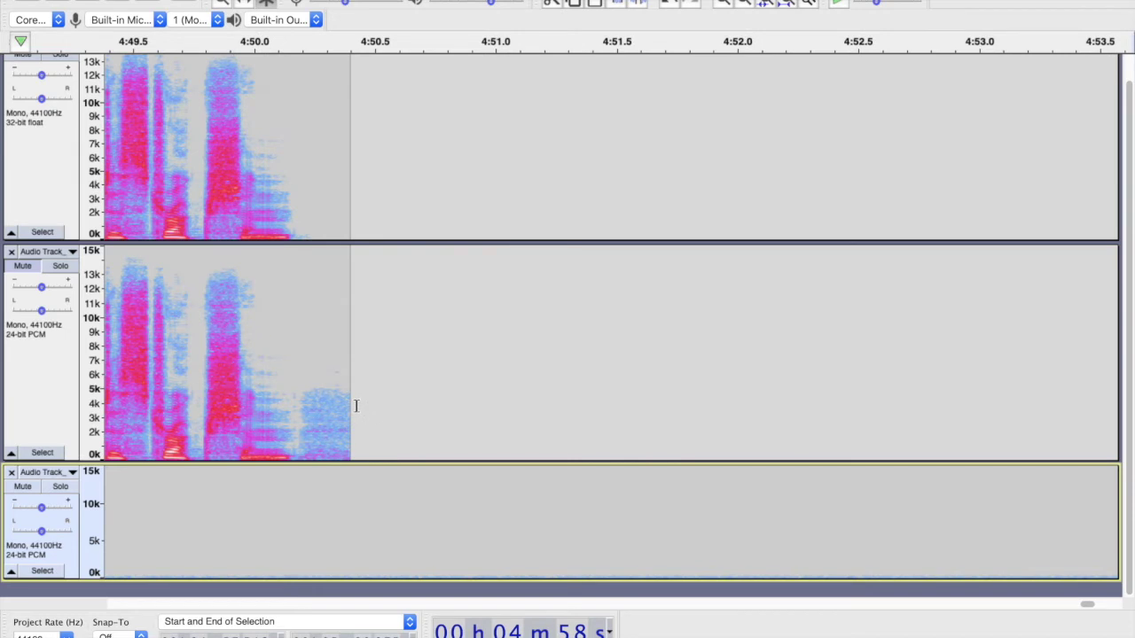
left_click(360, 490, "shift")
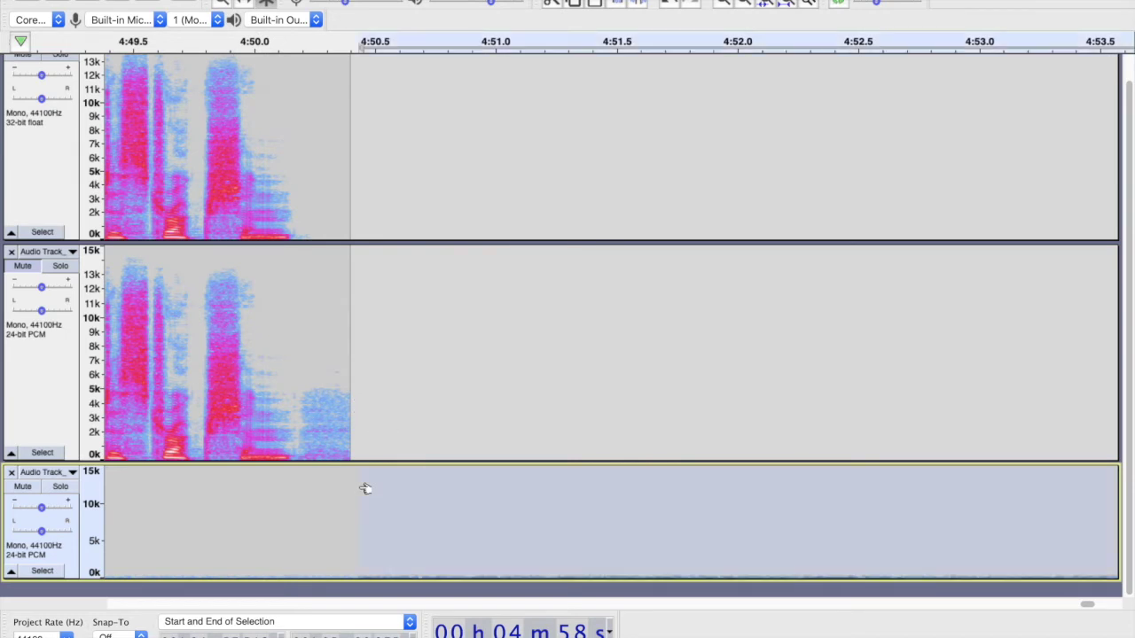
left_click_drag(363, 488, 356, 491)
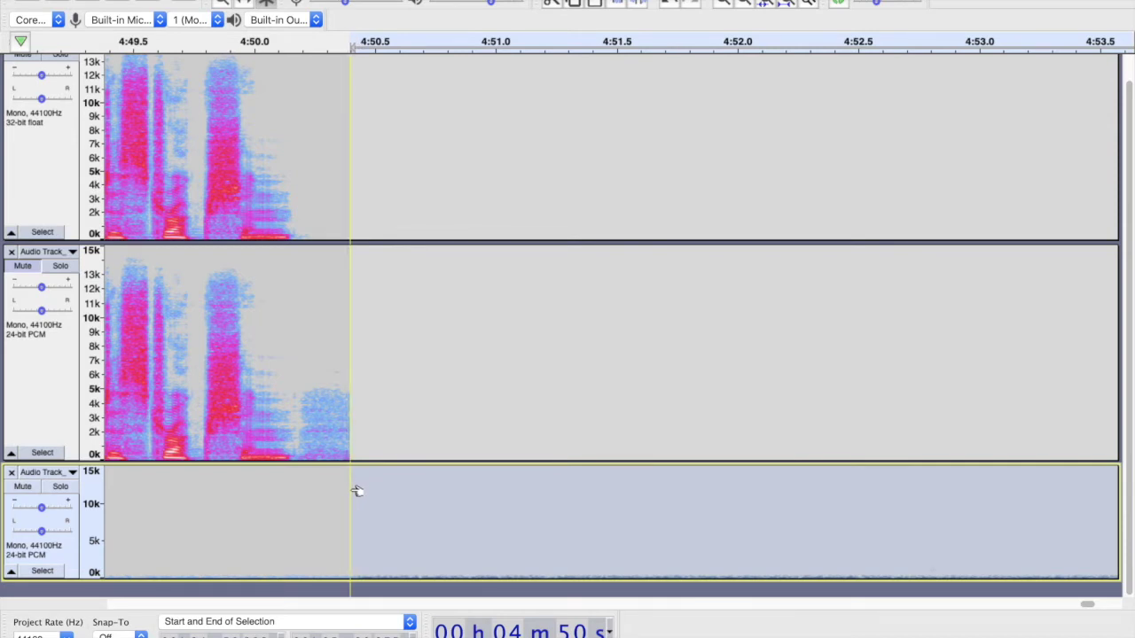
left_click_drag(357, 491, 358, 491)
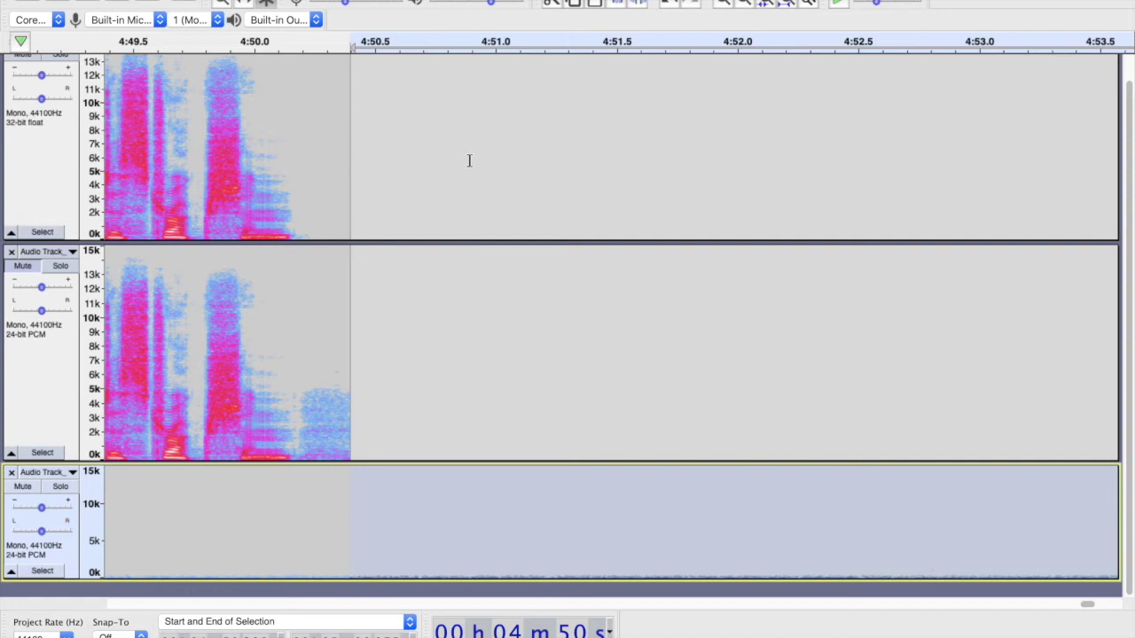
scroll(452, 436, "right", 3)
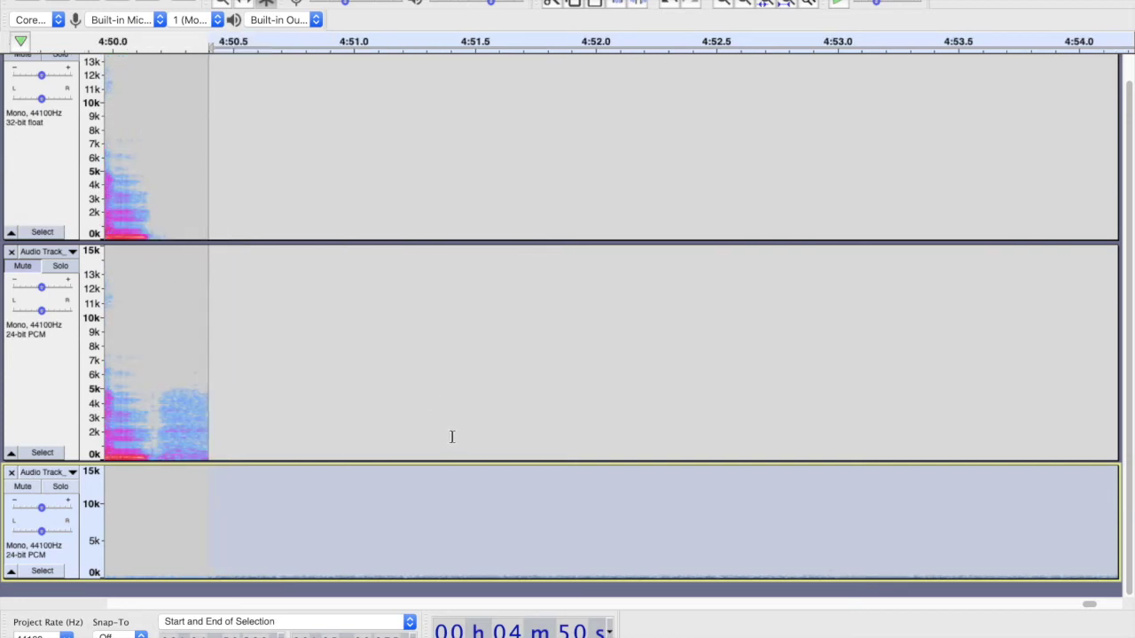
key("space")
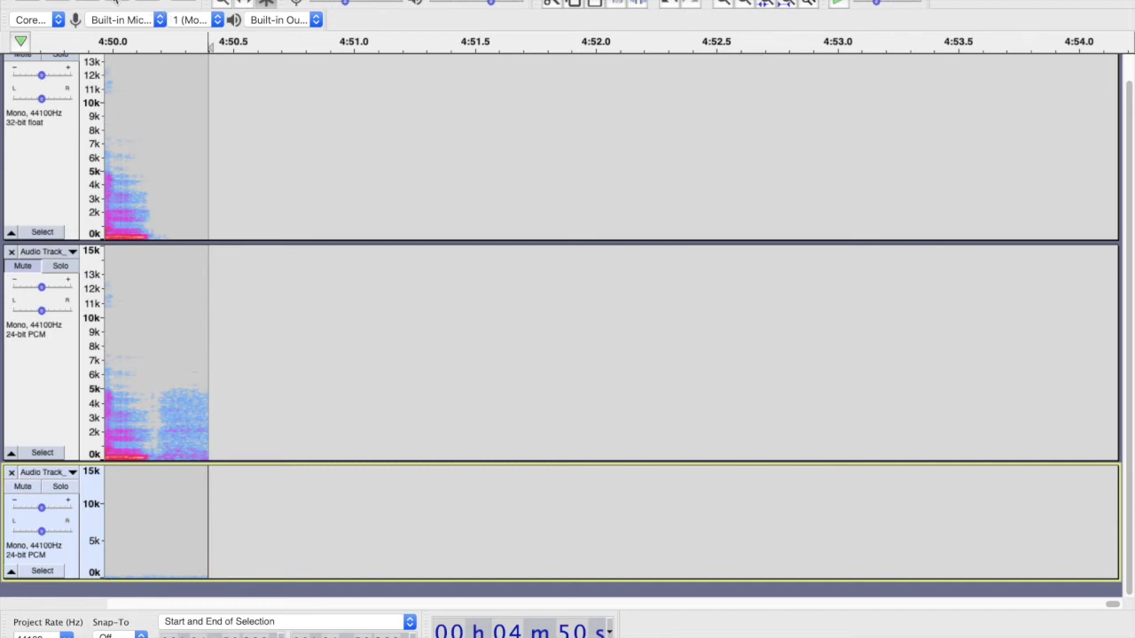
Return to the start, select the top track's pause from about 1.08 to 2.55 s, then place the cursor in the bottom track at about 2.6 s
key("Home")
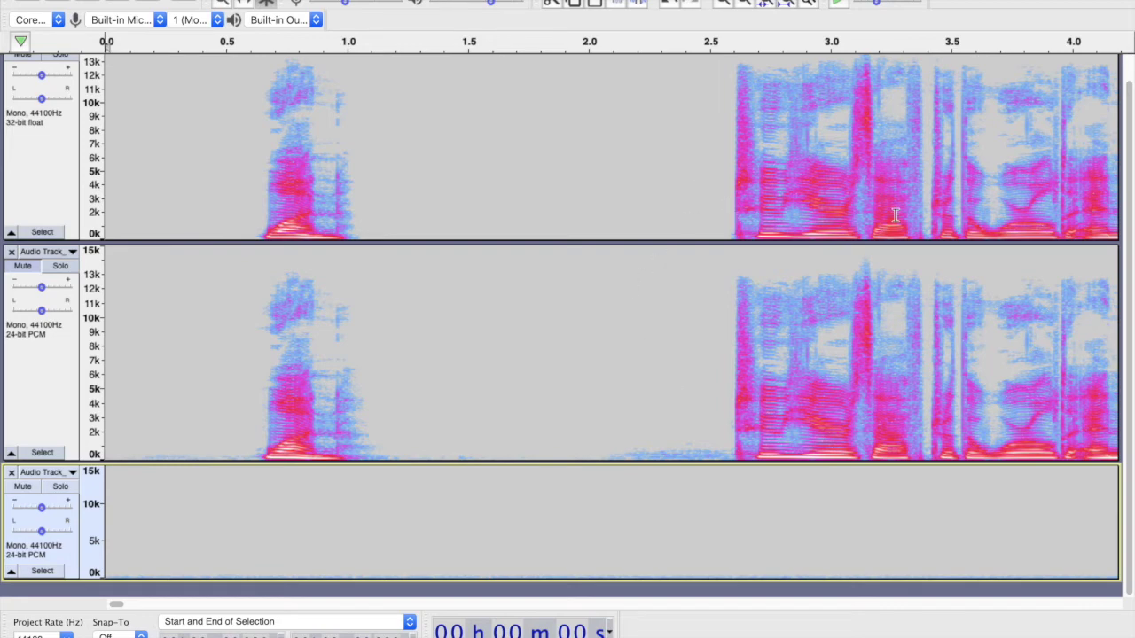
left_click(367, 229)
left_click_drag(666, 228, 723, 224)
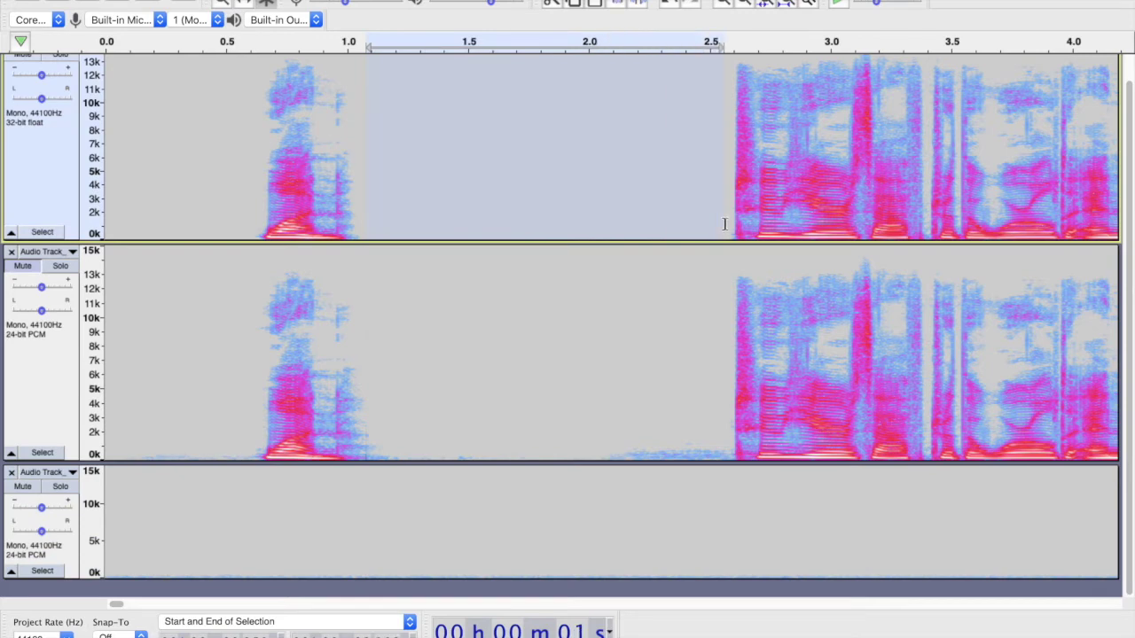
scroll(691, 443, "up", 1)
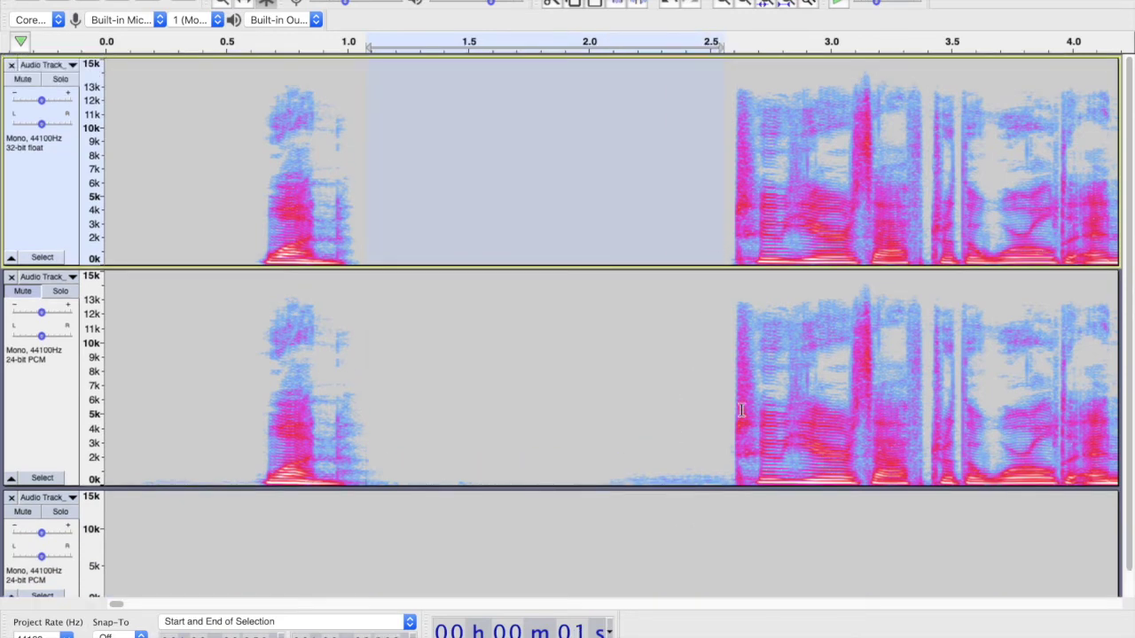
scroll(741, 410, "down", 1)
left_click_drag(737, 496, 770, 497)
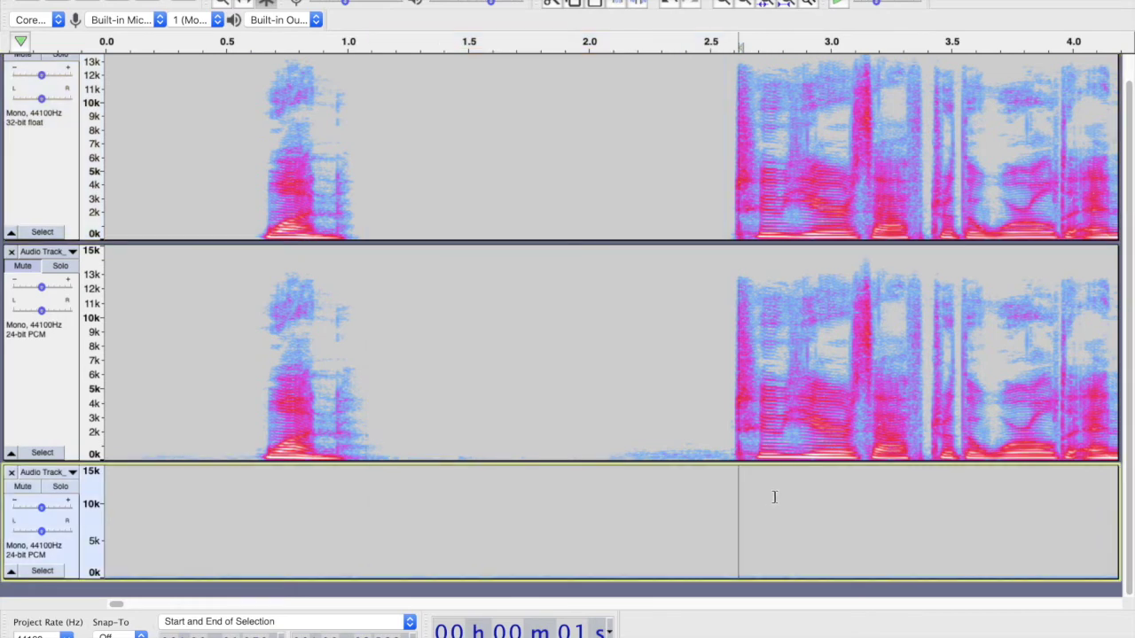
Compare the bottom track's room tone at about 2.6–3.65 s with the top track's pause and speech by selecting each stretch
left_click_drag(884, 498, 988, 500)
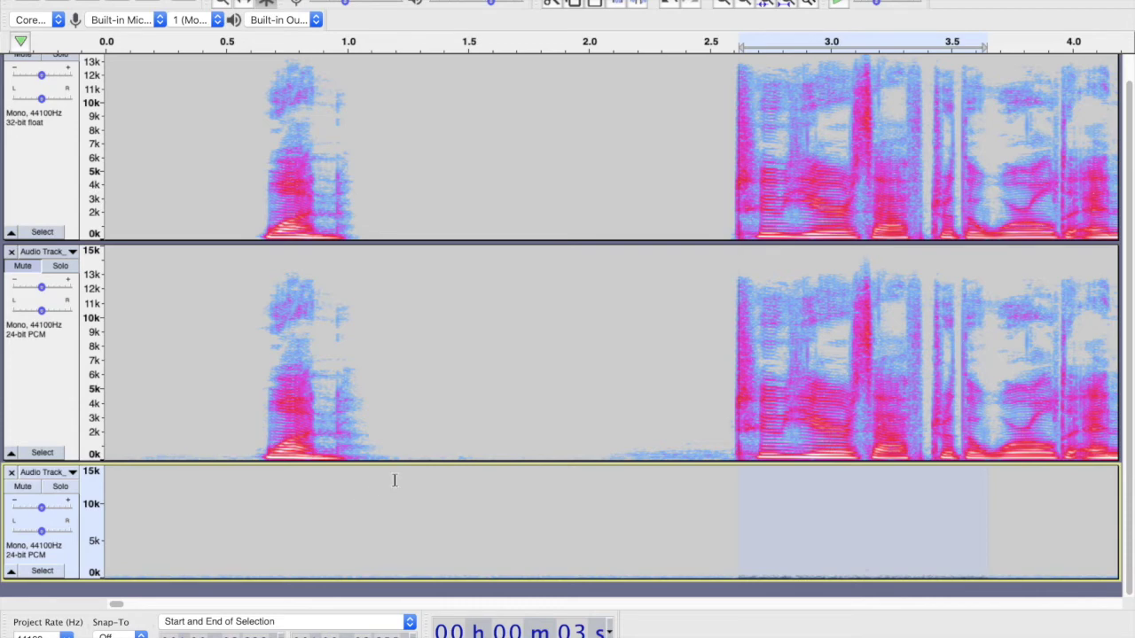
left_click_drag(370, 221, 734, 227)
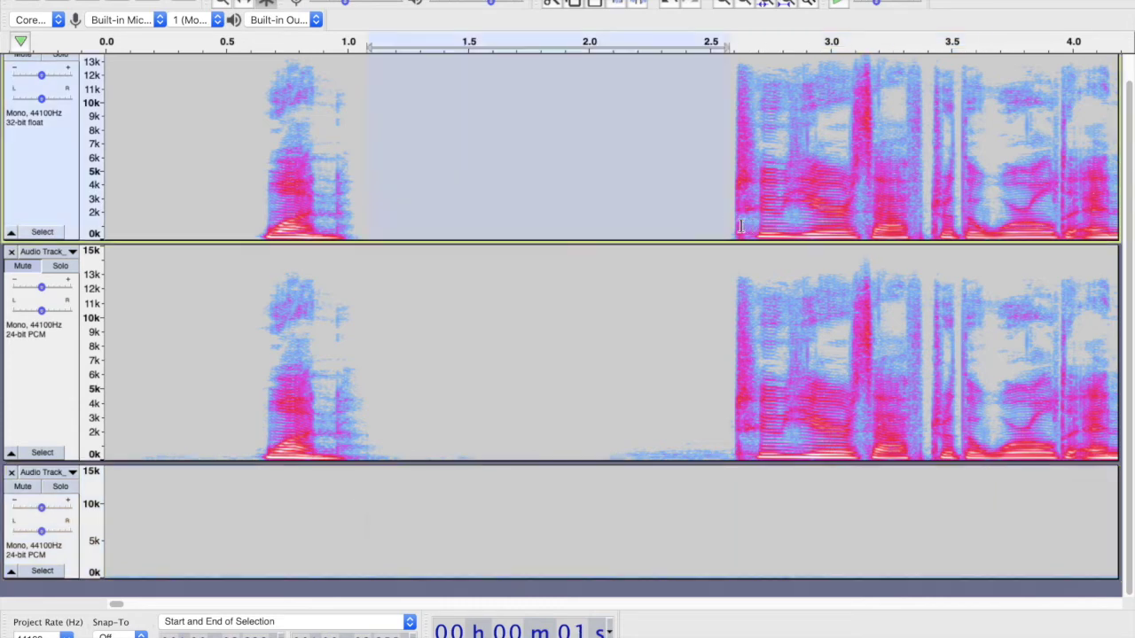
scroll(754, 222, "up", 1)
left_click(787, 226)
left_click(935, 231, "shift")
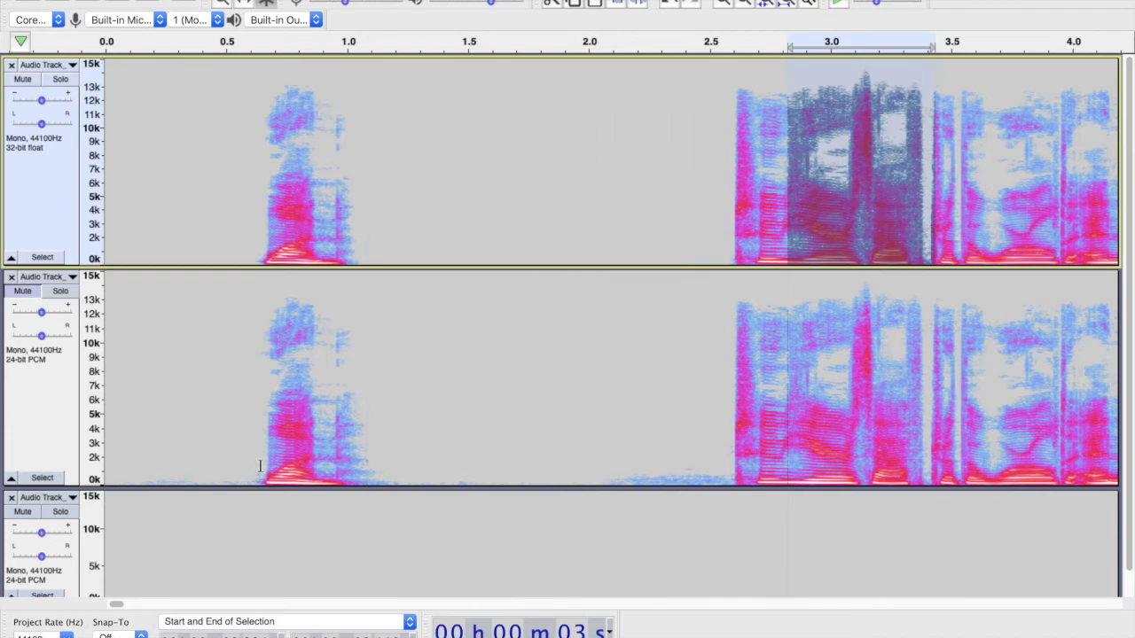
Move the bottom track to the top and Auto Duck it by -20 dB with 0.01 s maximum pause, zero fades and -40 dB threshold
left_click(186, 516)
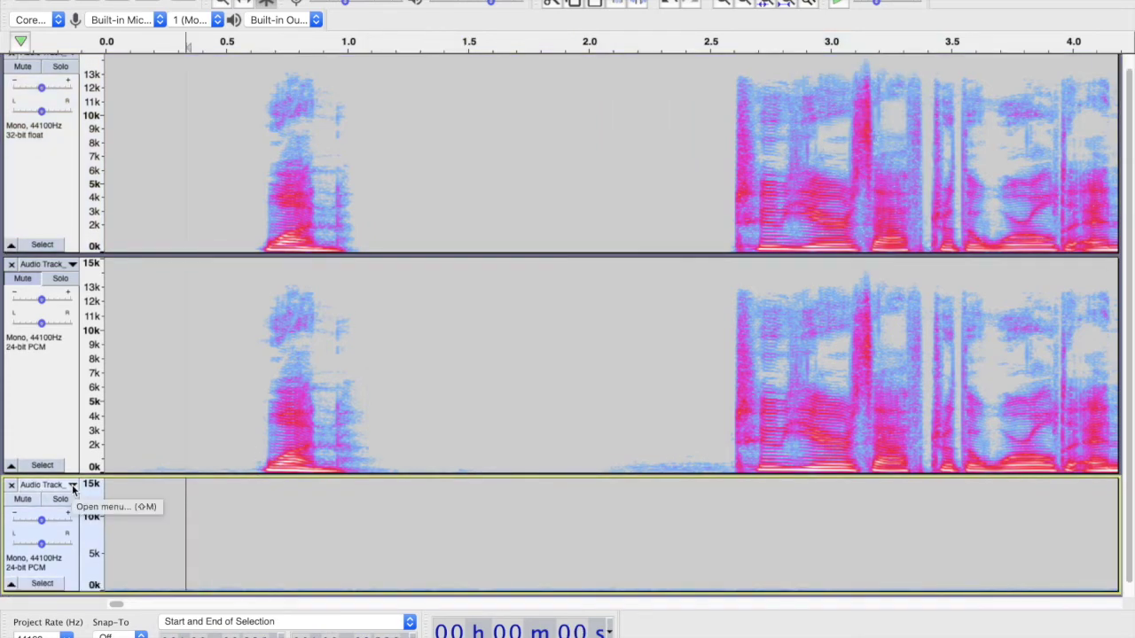
left_click(72, 487)
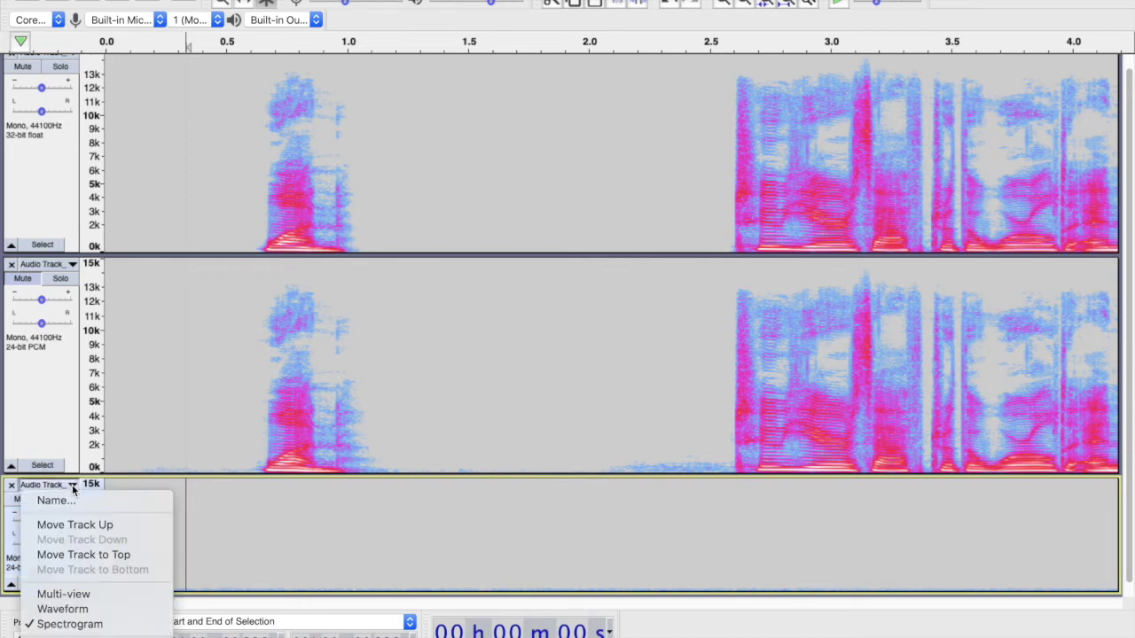
left_click(73, 555)
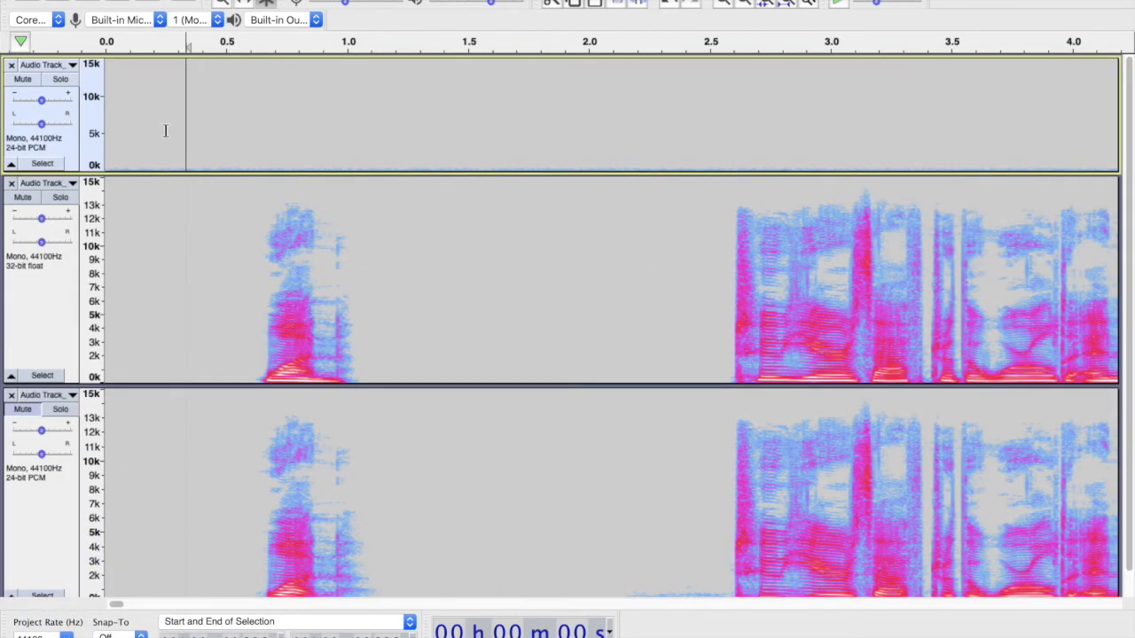
left_click(70, 142)
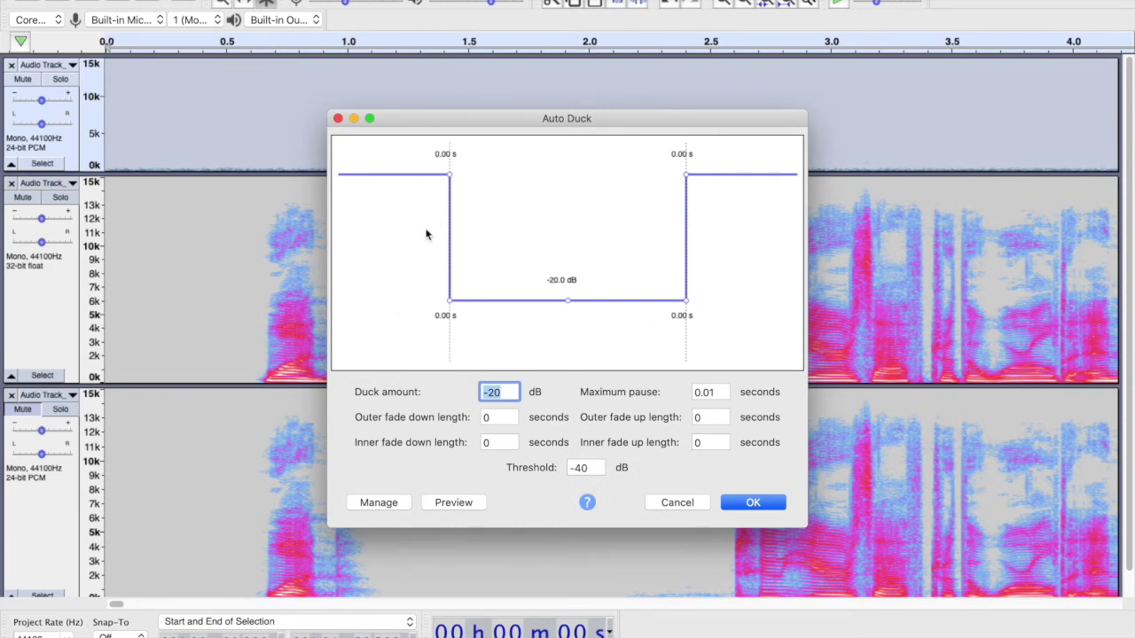
left_click(749, 502)
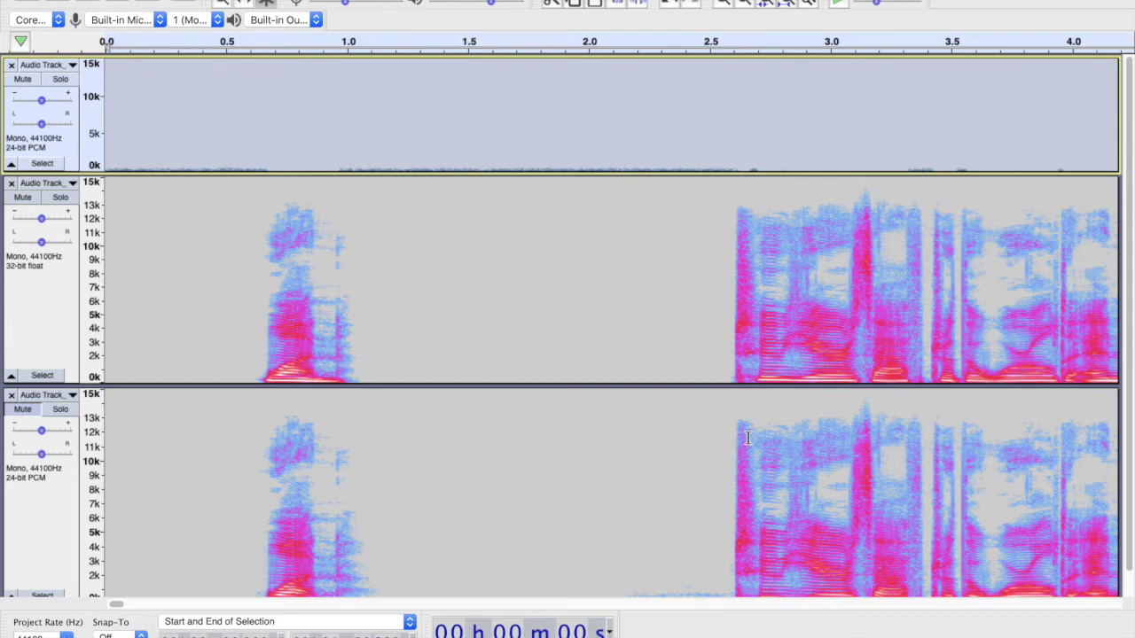
Examine the ducked top track by selecting its room tone at about 0.13–0.67 s and the ducked stretch at about 0.64–1.02 s
left_click(774, 152)
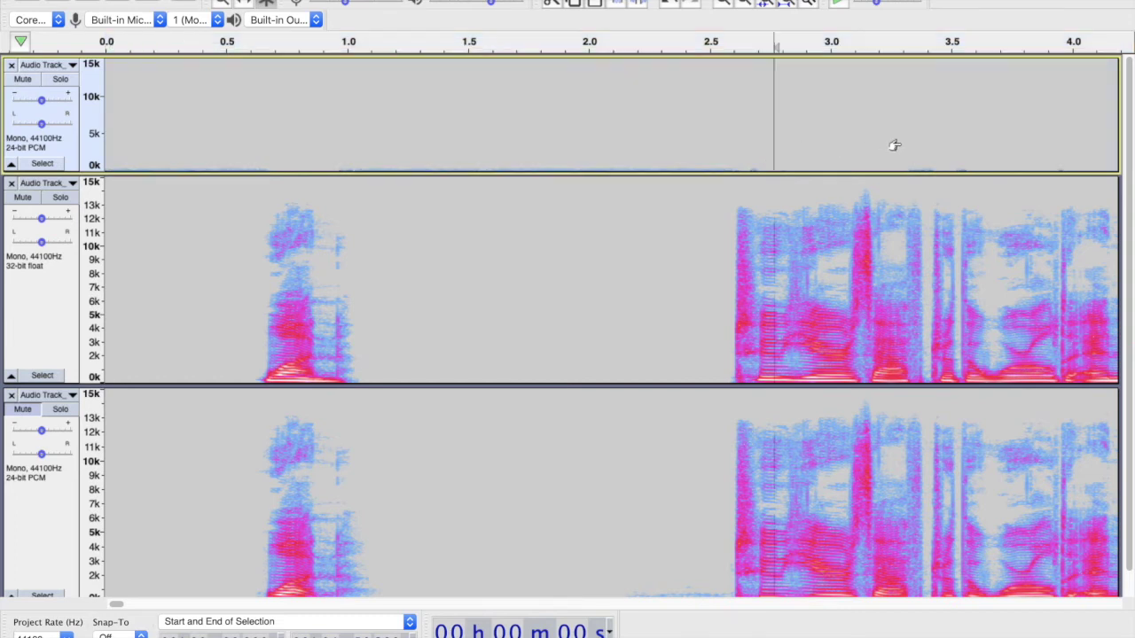
left_click_drag(270, 156, 139, 148)
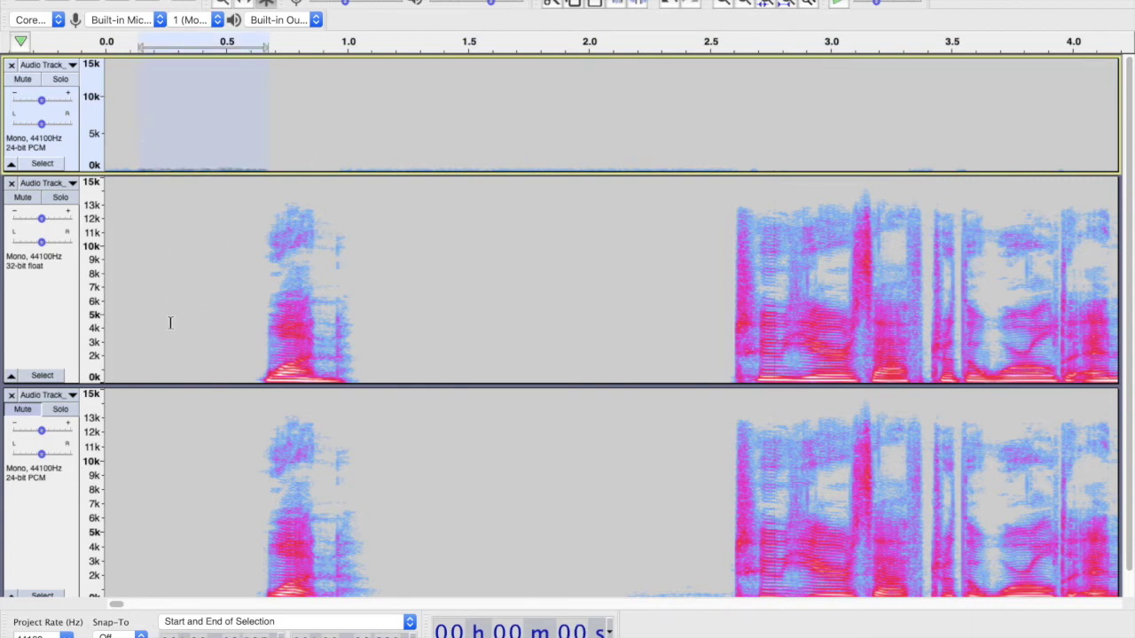
left_click(303, 140)
left_click(259, 161)
left_click_drag(261, 162, 352, 162)
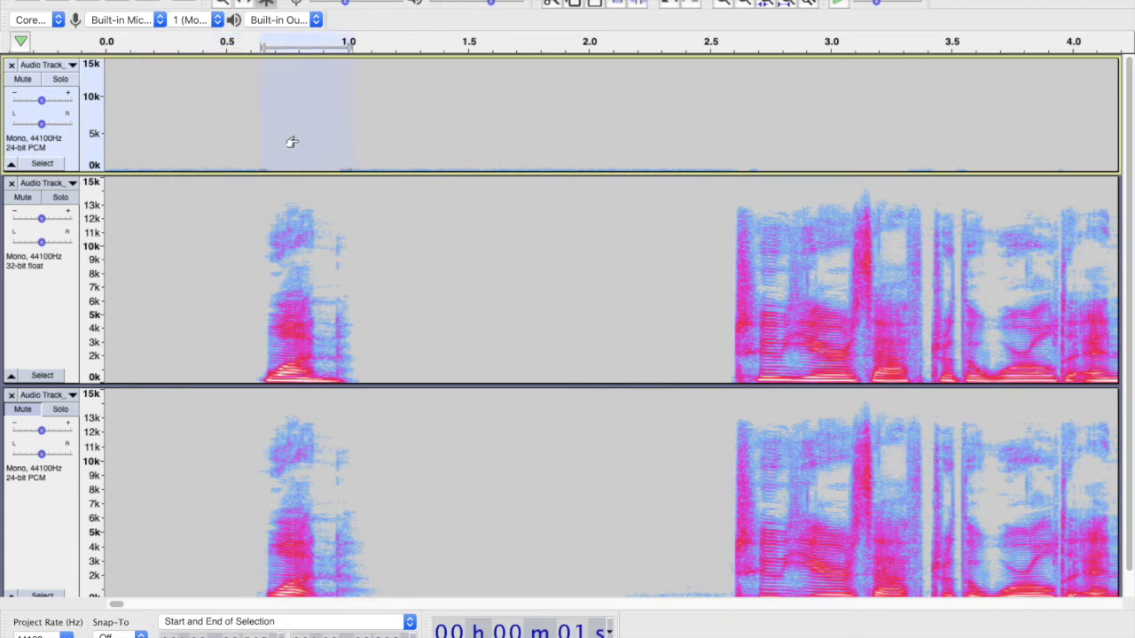
left_click(379, 167)
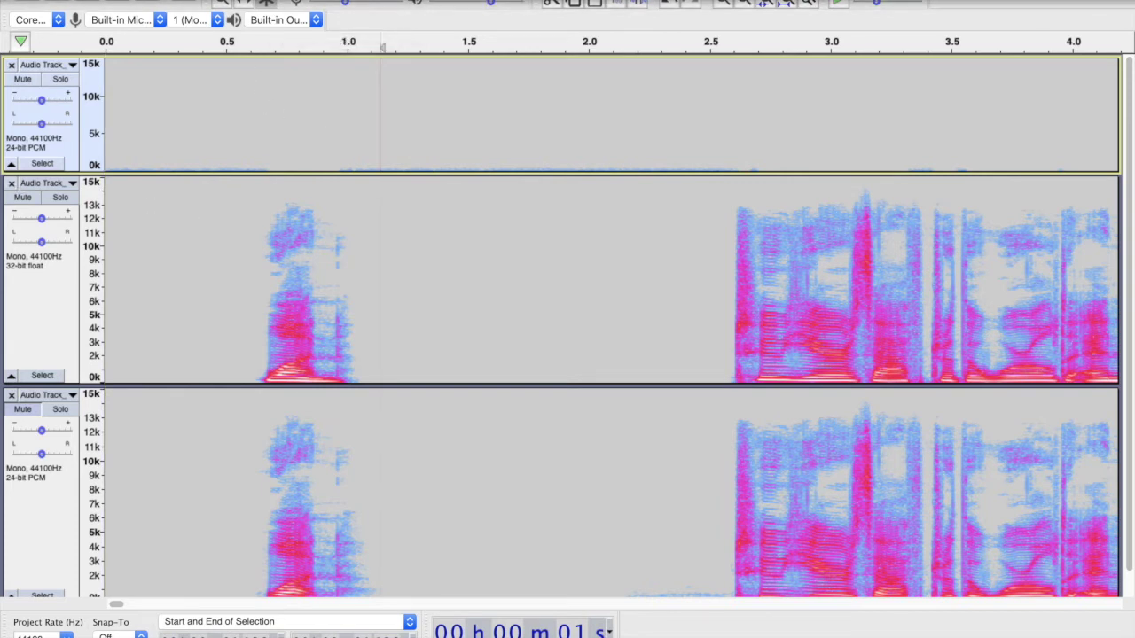
Export the audio to the TVE Recordings folder as sample edit.wav in WAV (Microsoft) format with Signed 16-bit PCM encoding
left_click(116, 0)
mouse_move(213, 86)
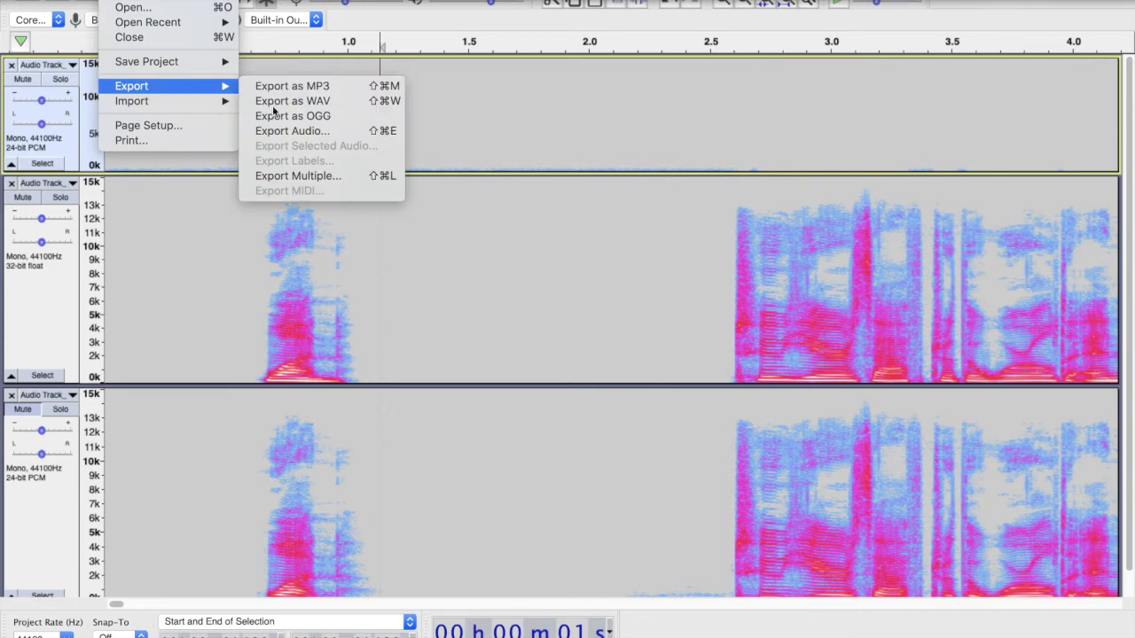
left_click(357, 273)
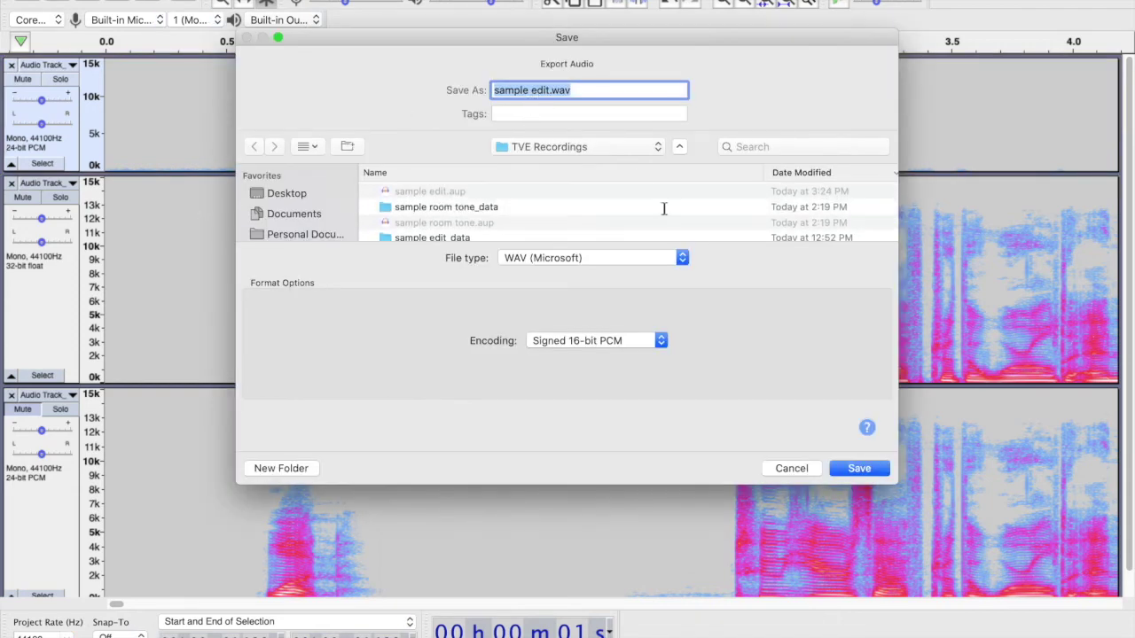
left_click(860, 469)
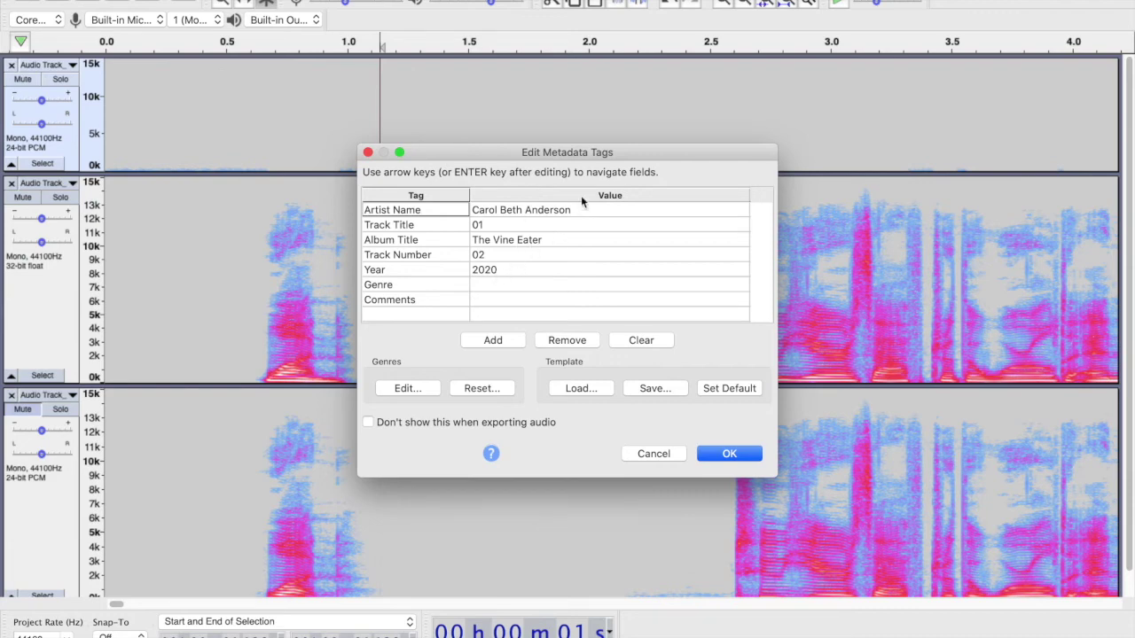
Review the track title, album title and track number in the export's metadata tags and accept them
double_click(499, 226)
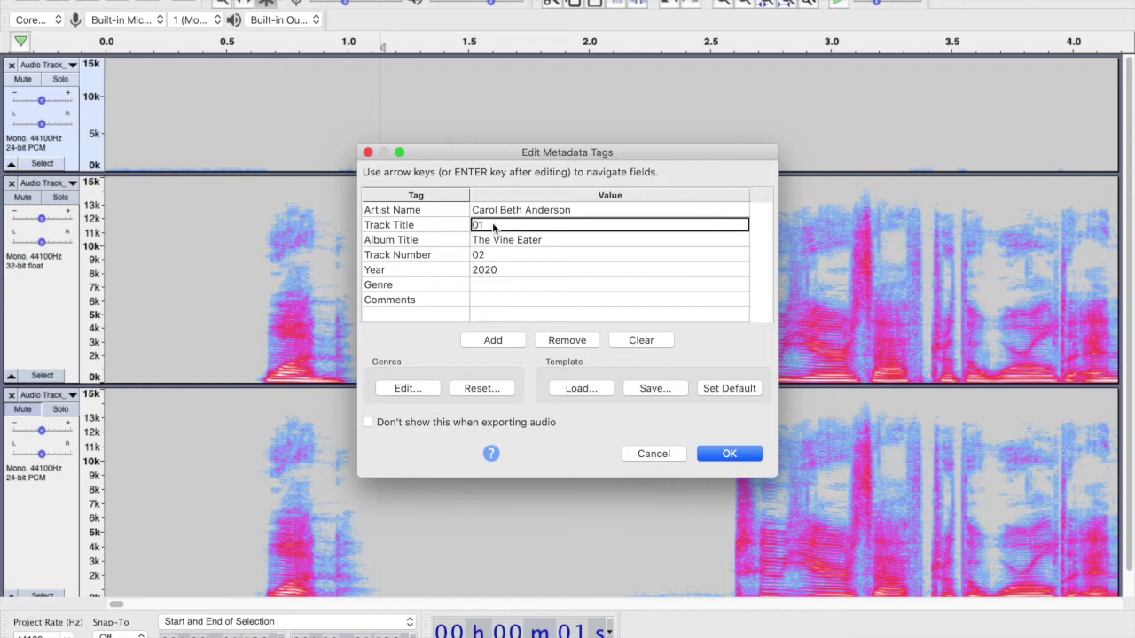
double_click(493, 227)
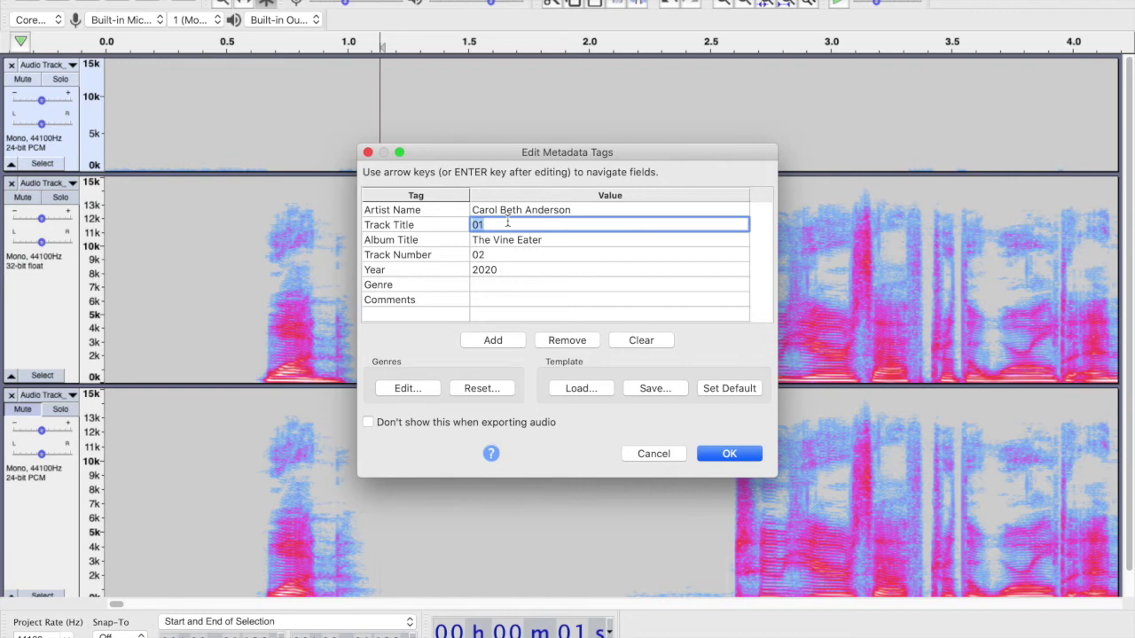
left_click(565, 240)
left_click(502, 256)
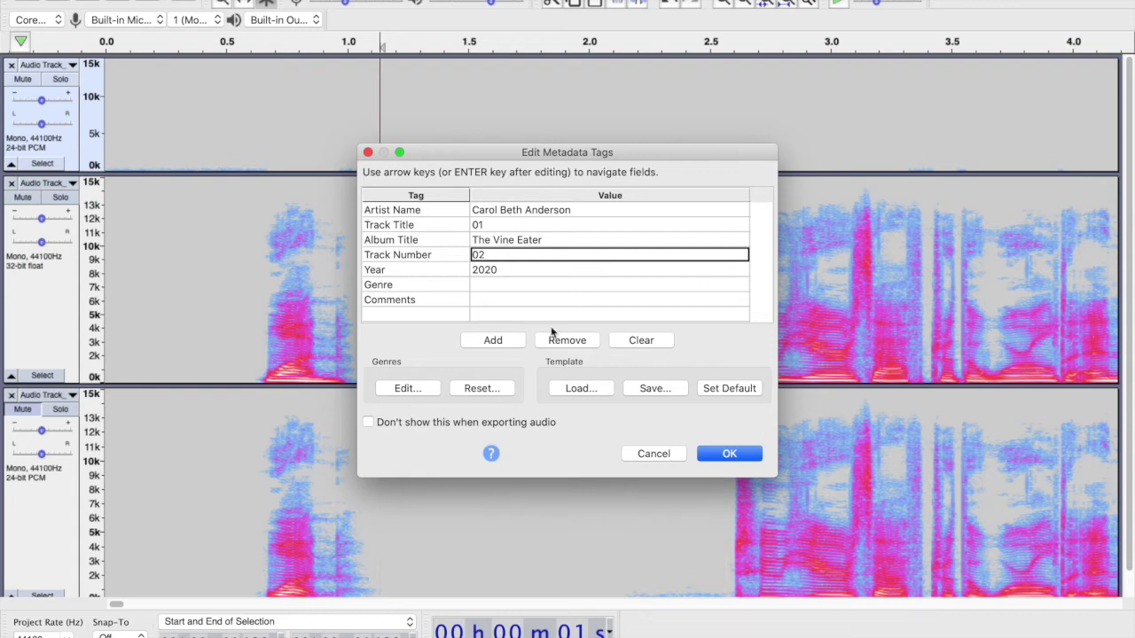
key("Return")
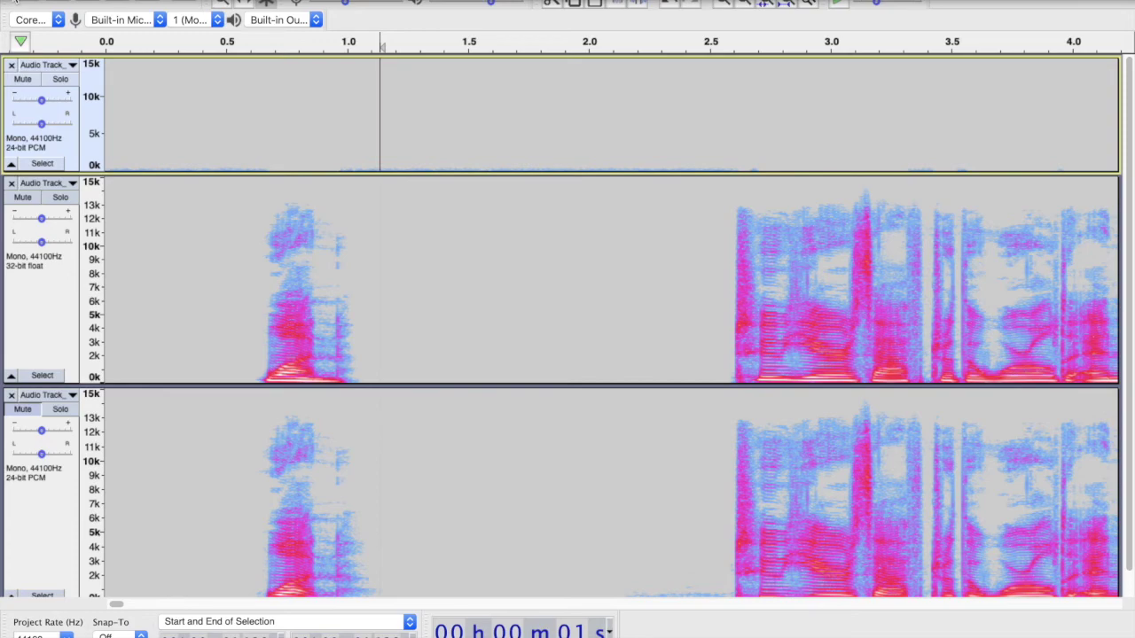
Switch to the Google Docs audiobook editing guide and view its Breath Reductions section
key("ctrl+Left")
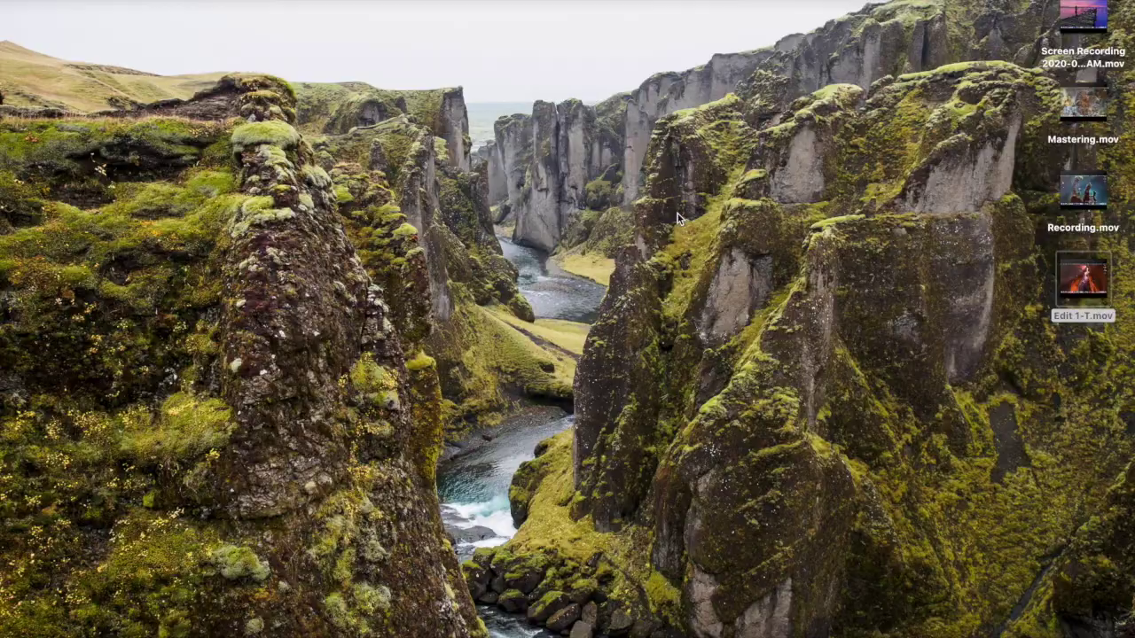
key("ctrl+Left")
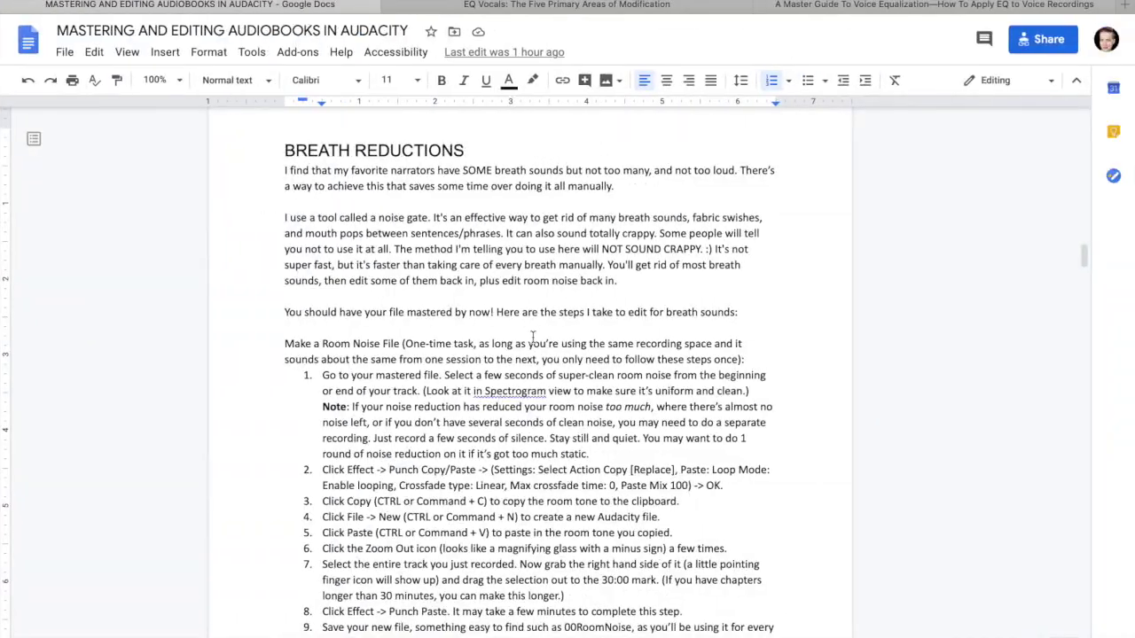
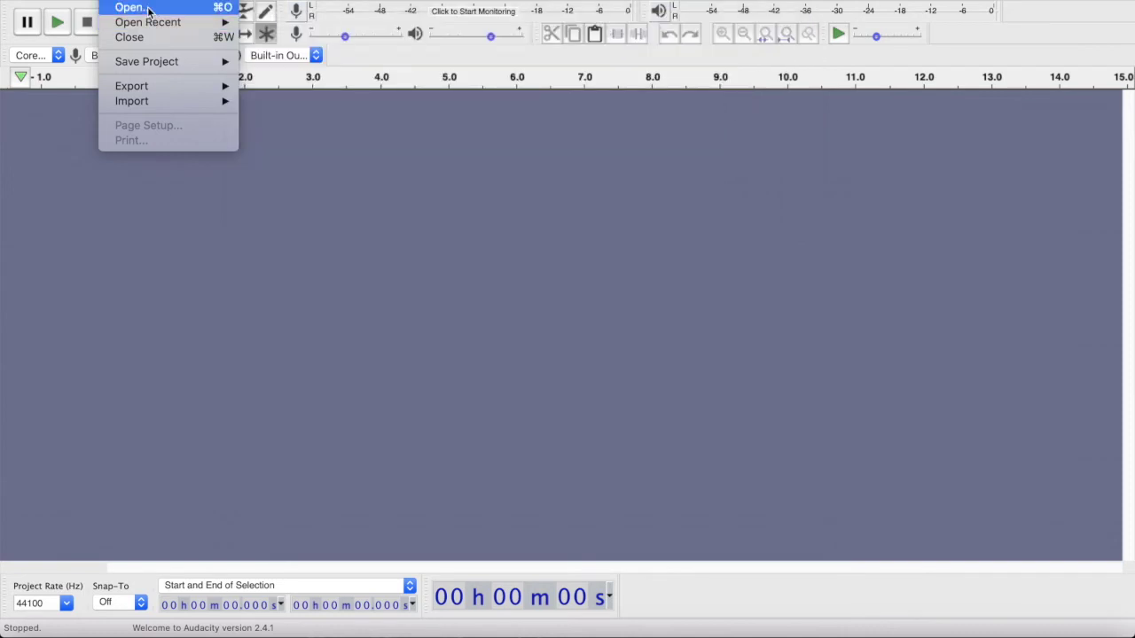
Open the project sample edit.aup in Audacity and display the middle voice track as a spectrogram
key("Escape")
key("super+o")
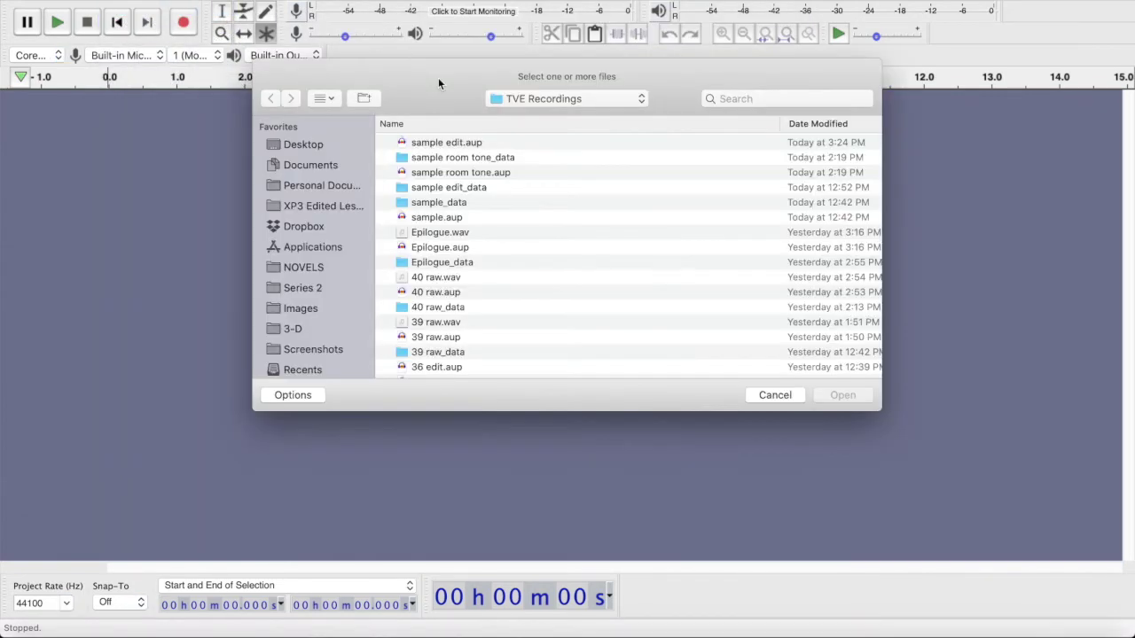
double_click(435, 144)
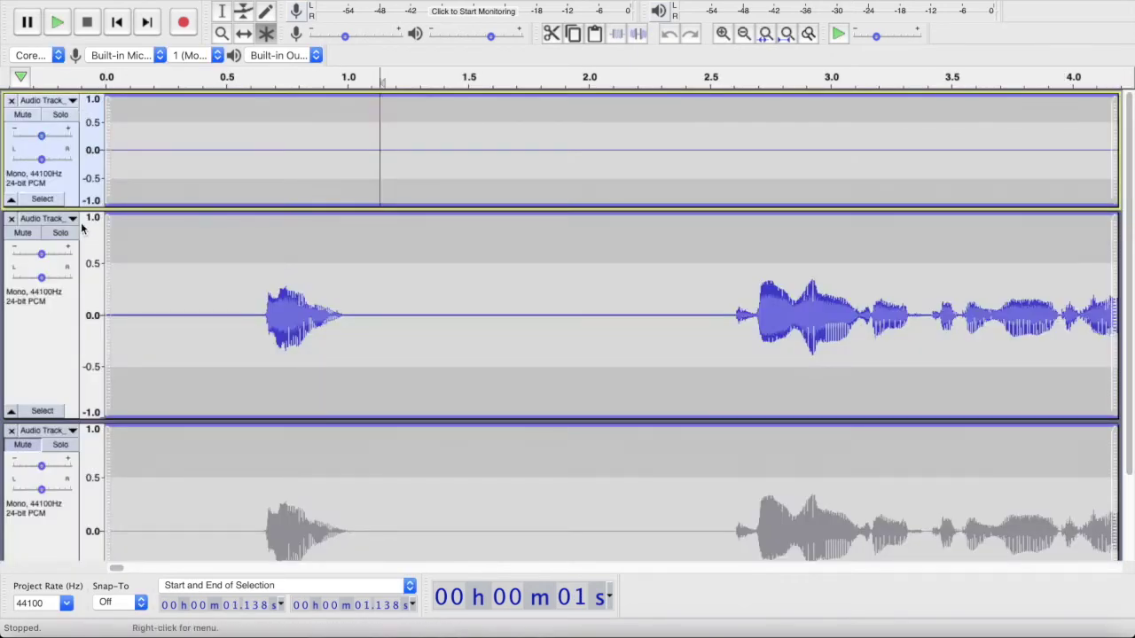
left_click(41, 218)
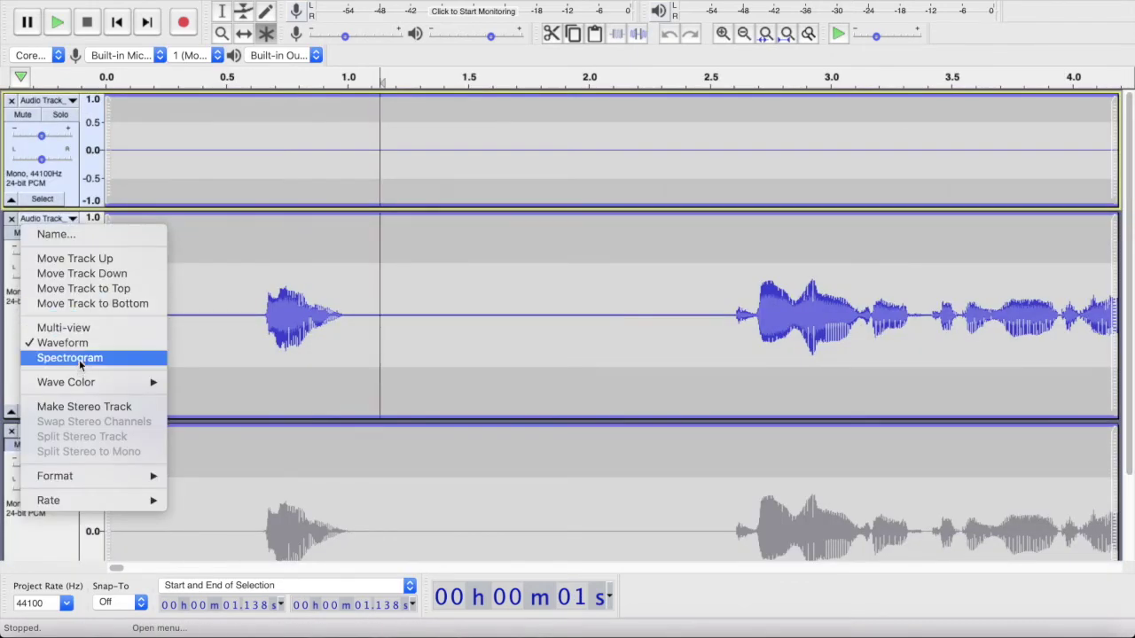
left_click(513, 293)
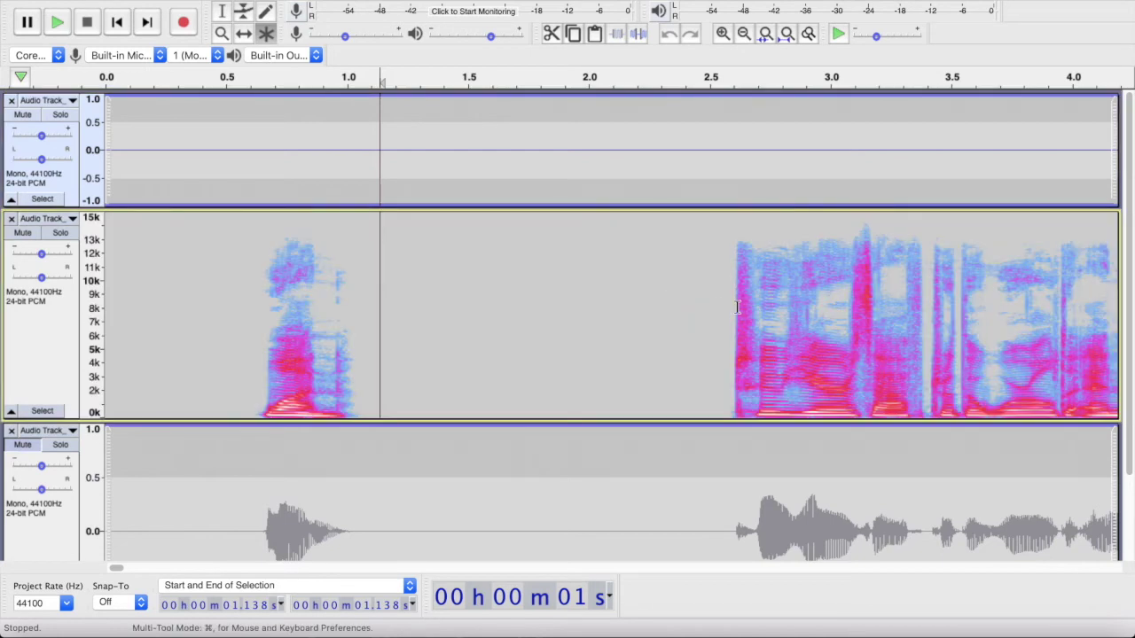
Play the middle voice track briefly from 2.540 s, just before the second phrase, to identify its opening words
left_click(718, 306)
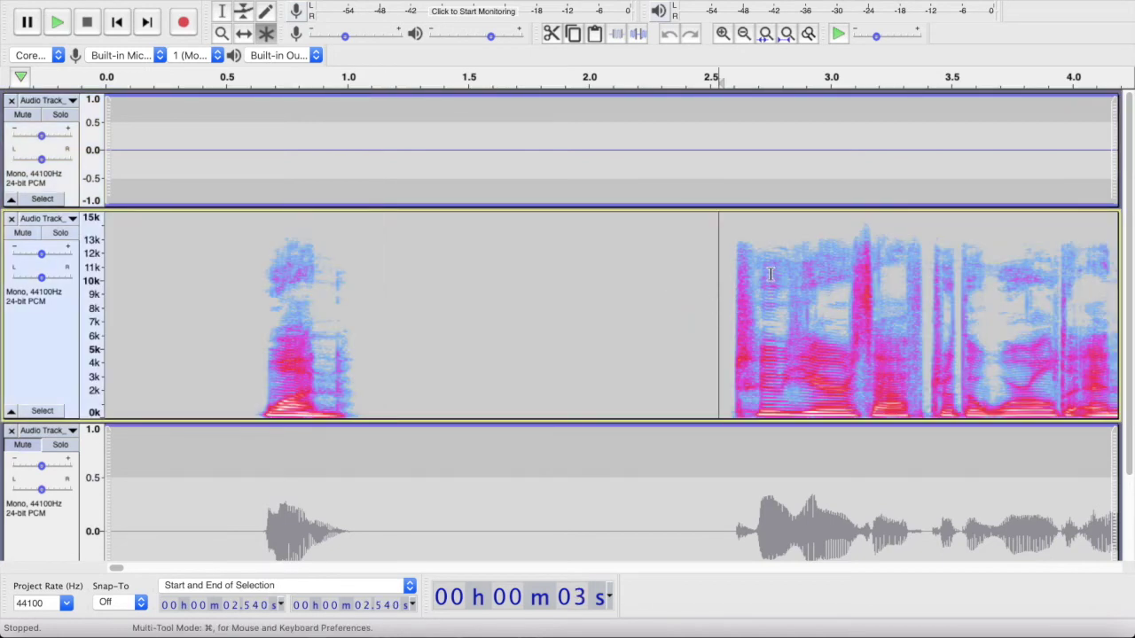
key("space")
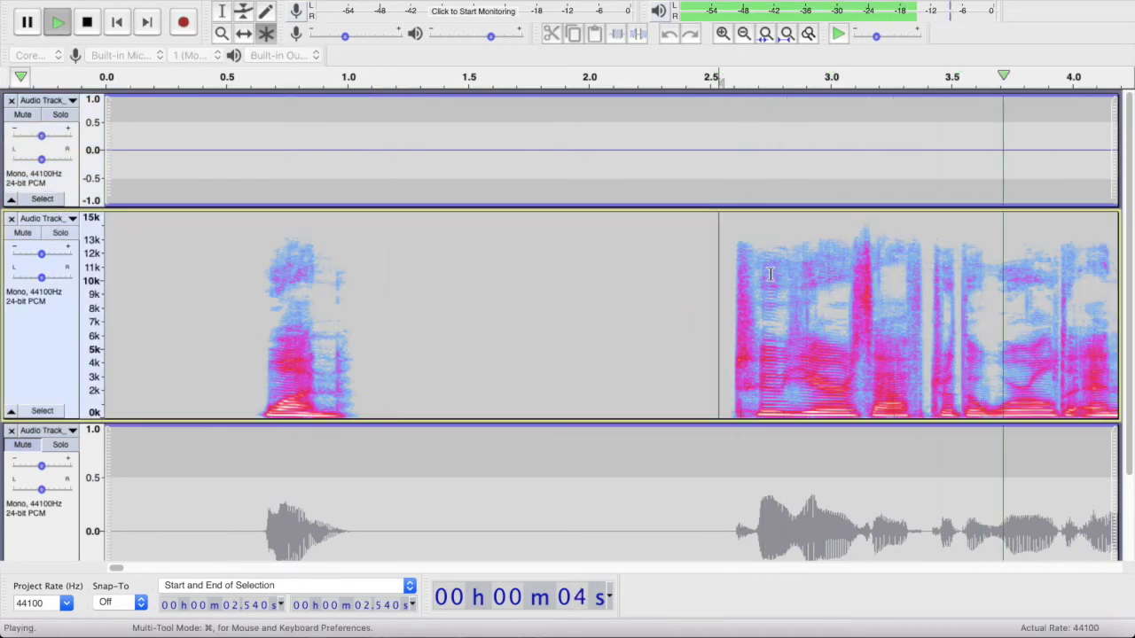
key("space")
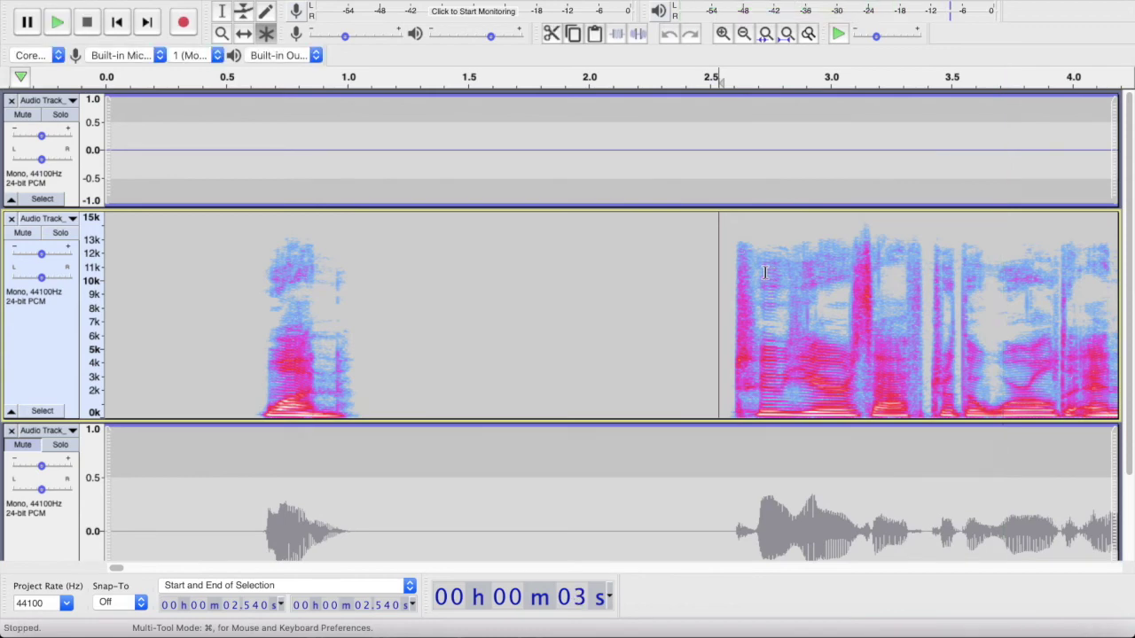
Add a label reading "Two years" at 2.560 s, just before the second phrase begins
left_click(723, 340)
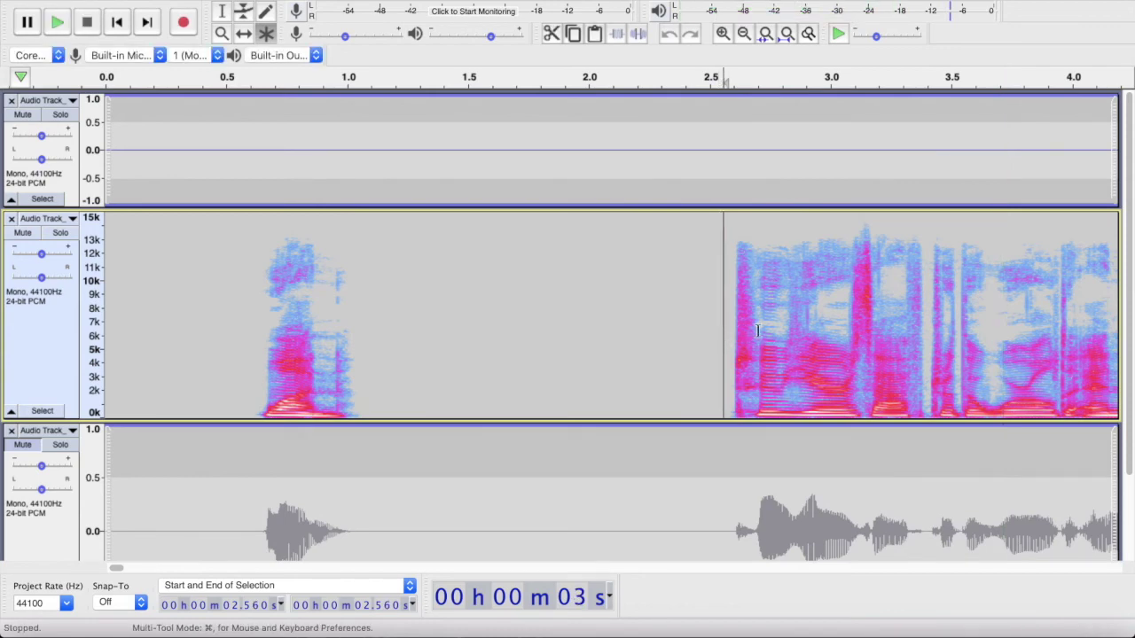
scroll(754, 329, "down", 4)
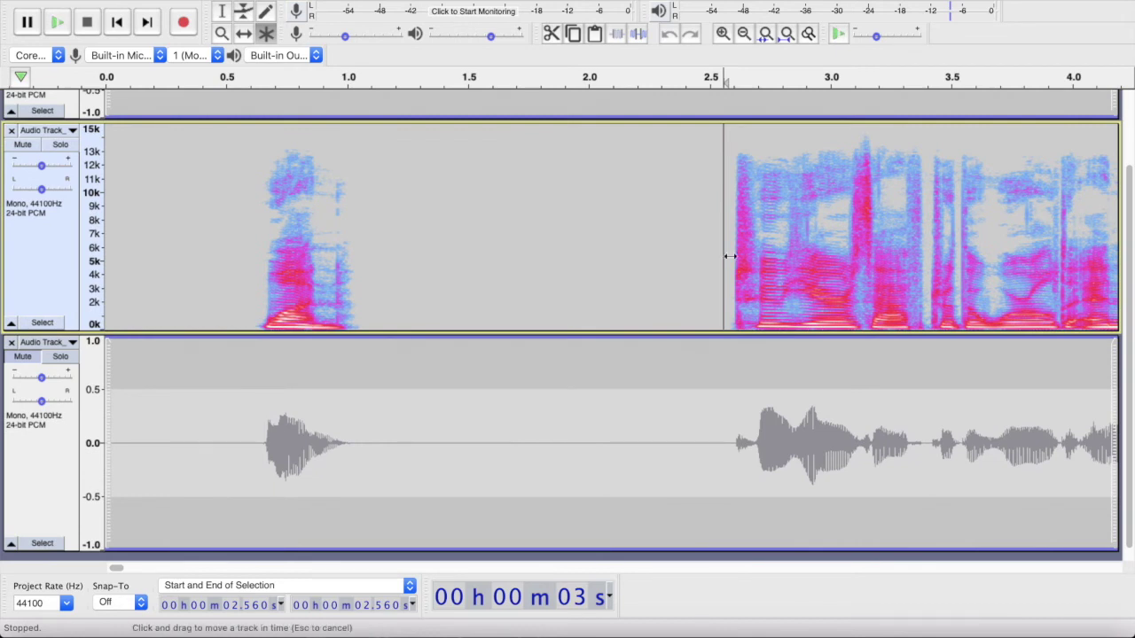
scroll(728, 256, "down", 1)
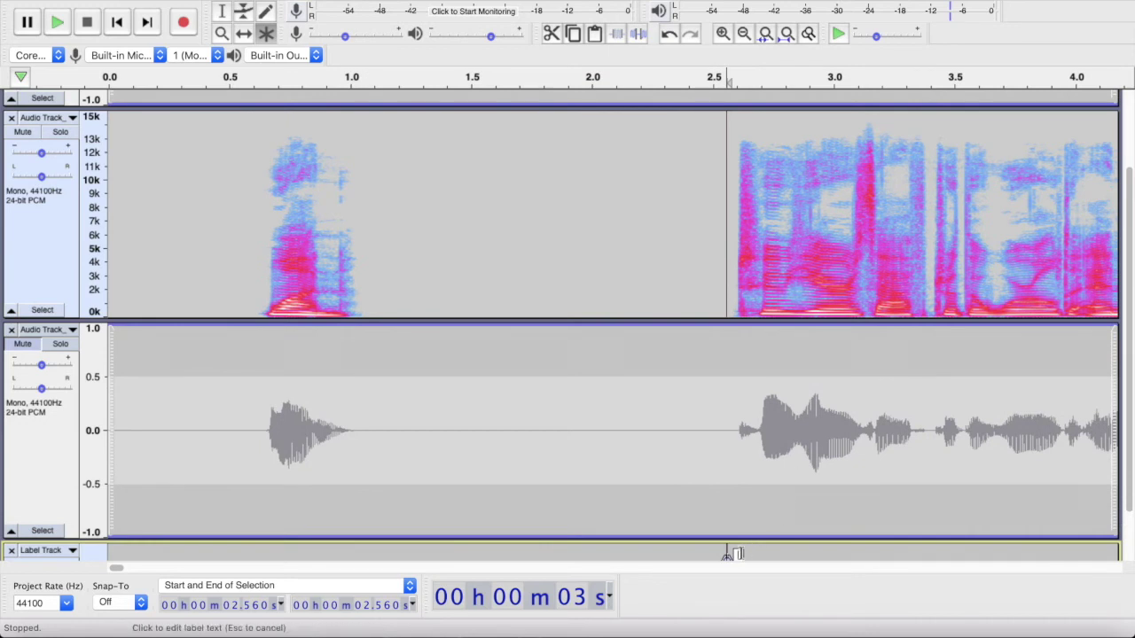
scroll(749, 550, "down", 3)
type("wo years")
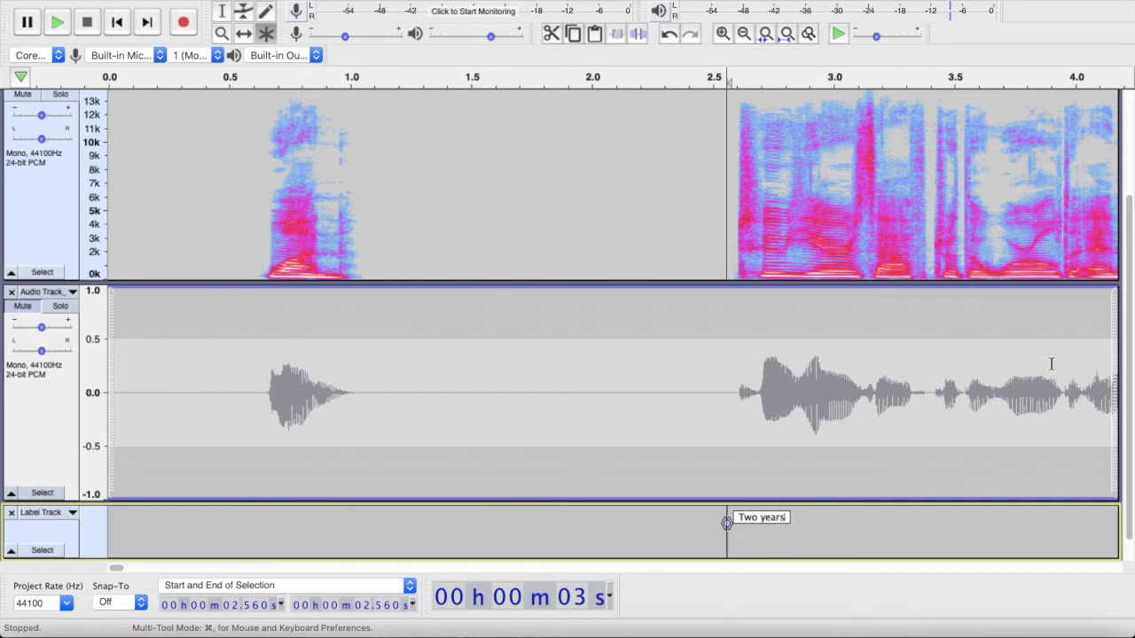
key("Return")
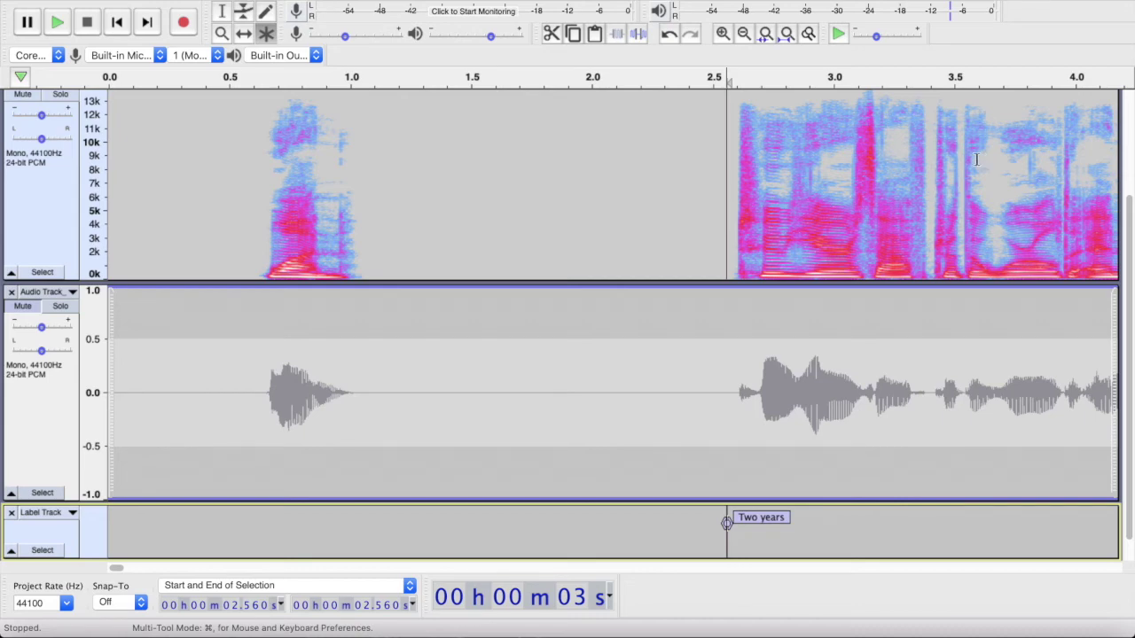
left_click(745, 35)
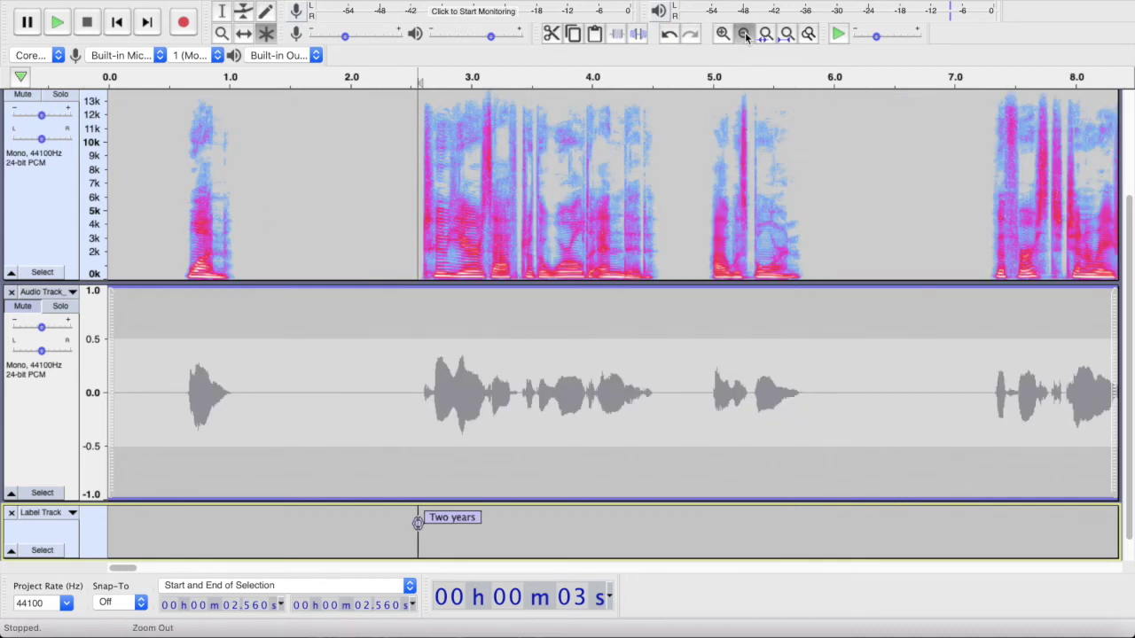
Examine the "Two years" label against the full length of the recording and return to the close-up around the second phrase
left_click(744, 35)
left_click(745, 35)
left_click(744, 36)
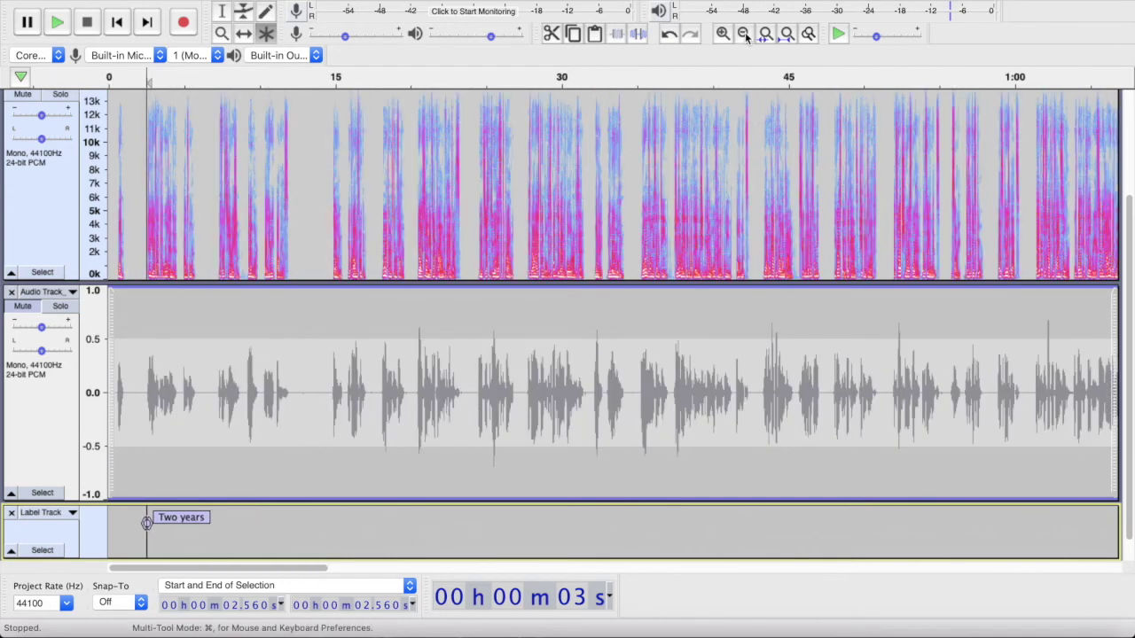
left_click(744, 35)
left_click(745, 35)
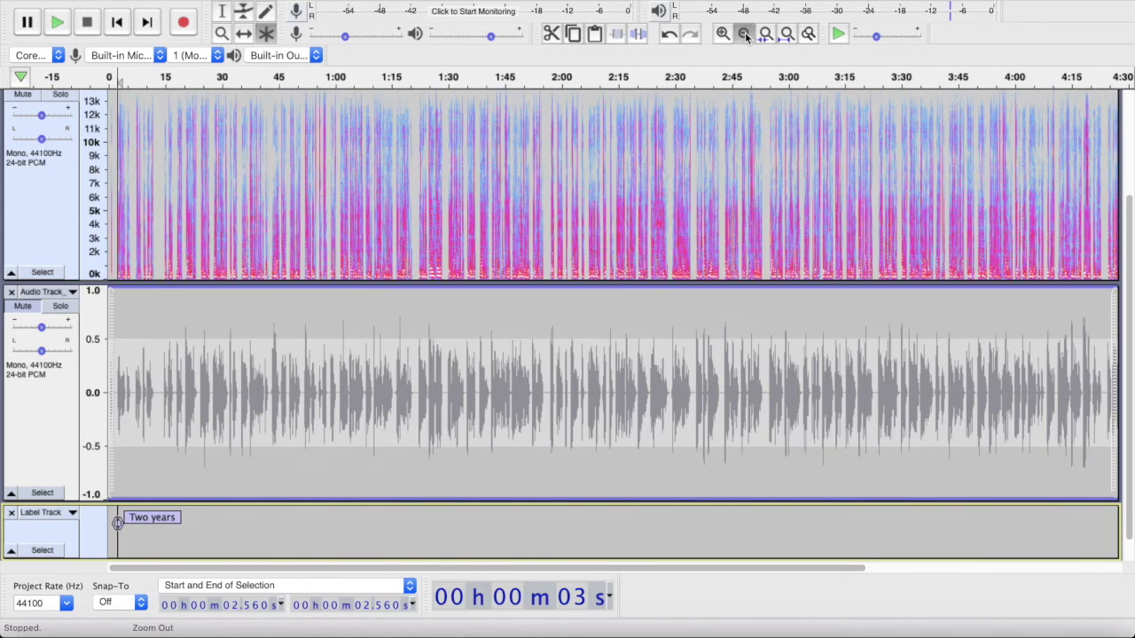
left_click(745, 36)
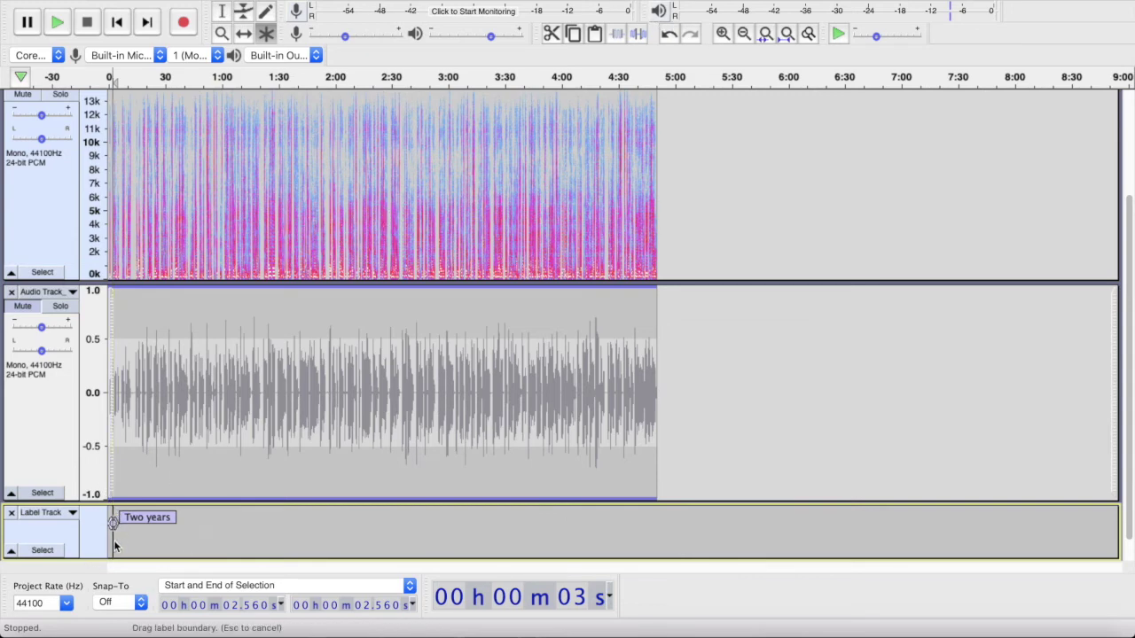
left_click(724, 37)
left_click(724, 37)
left_click(723, 37)
left_click(723, 38)
left_click(723, 37)
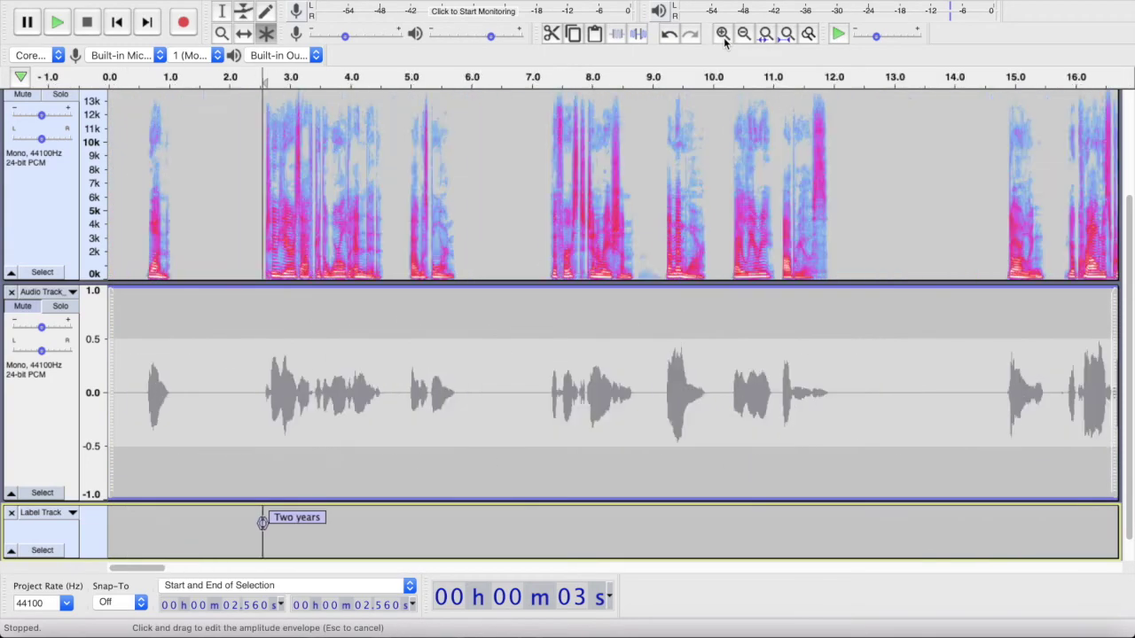
left_click(724, 37)
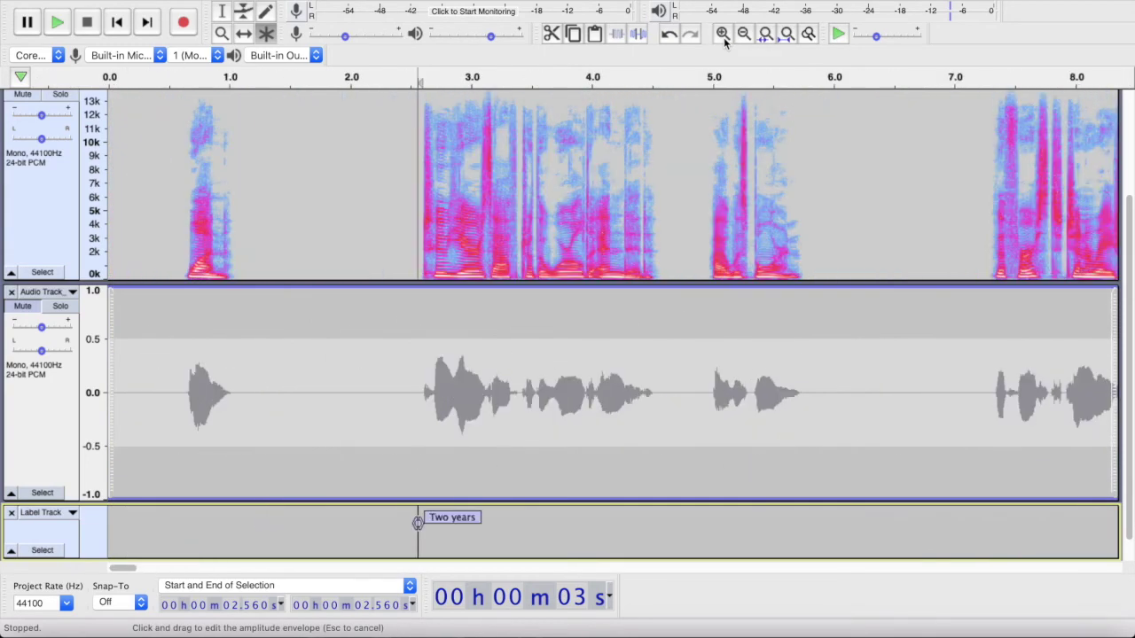
left_click(422, 546)
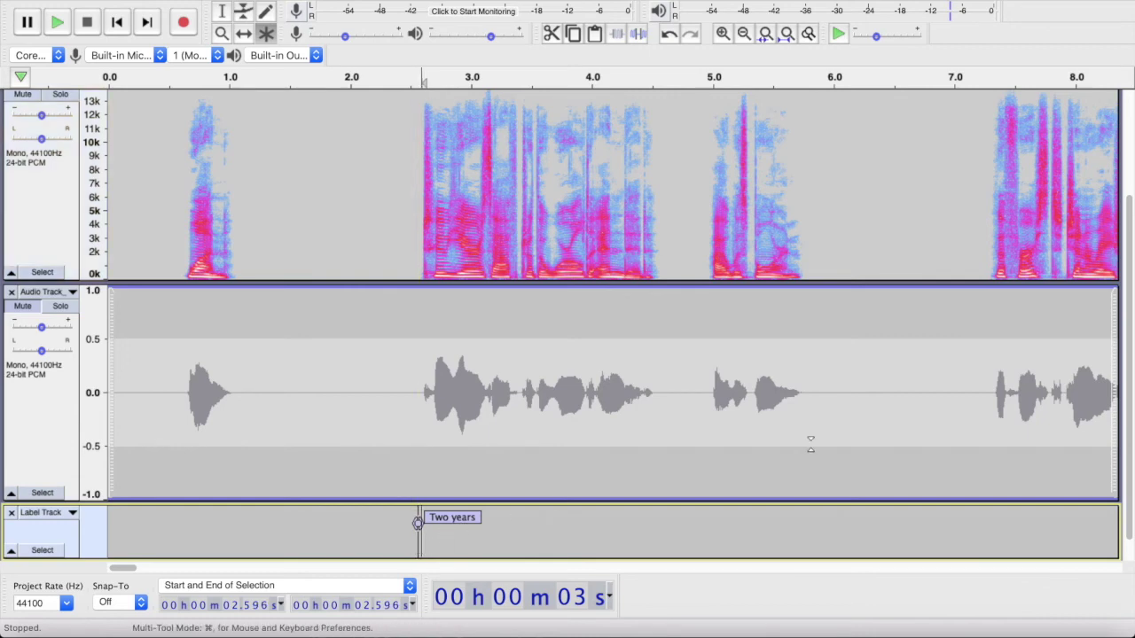
Play the start of the second phrase on the middle voice track repeatedly, from 2.465 s and from 2.524 s
scroll(872, 423, "up", 5)
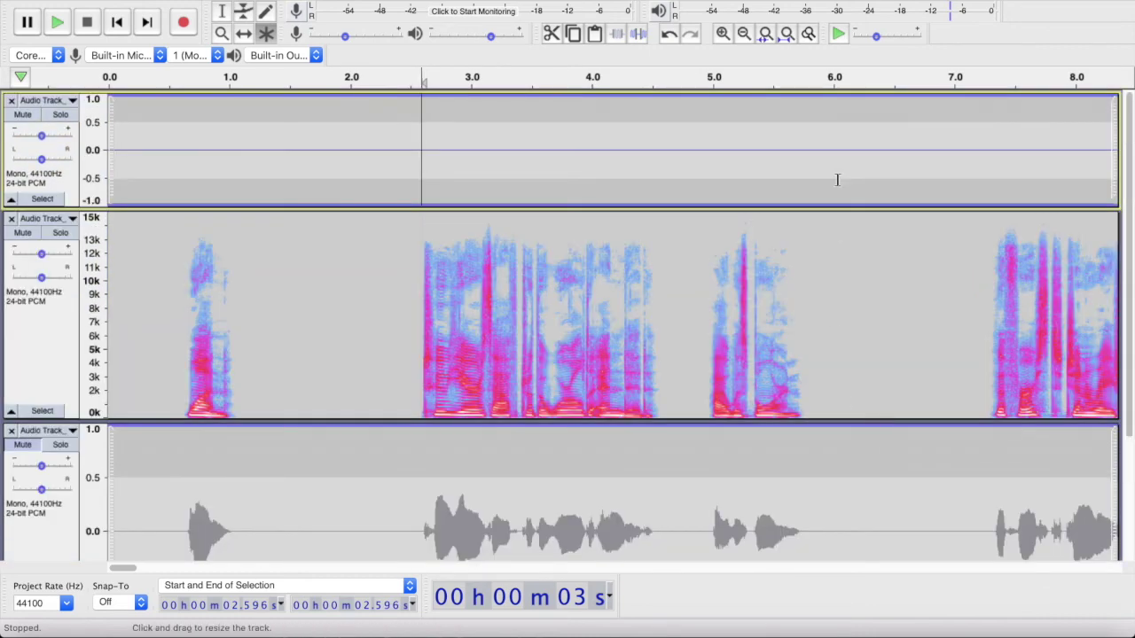
left_click(406, 356)
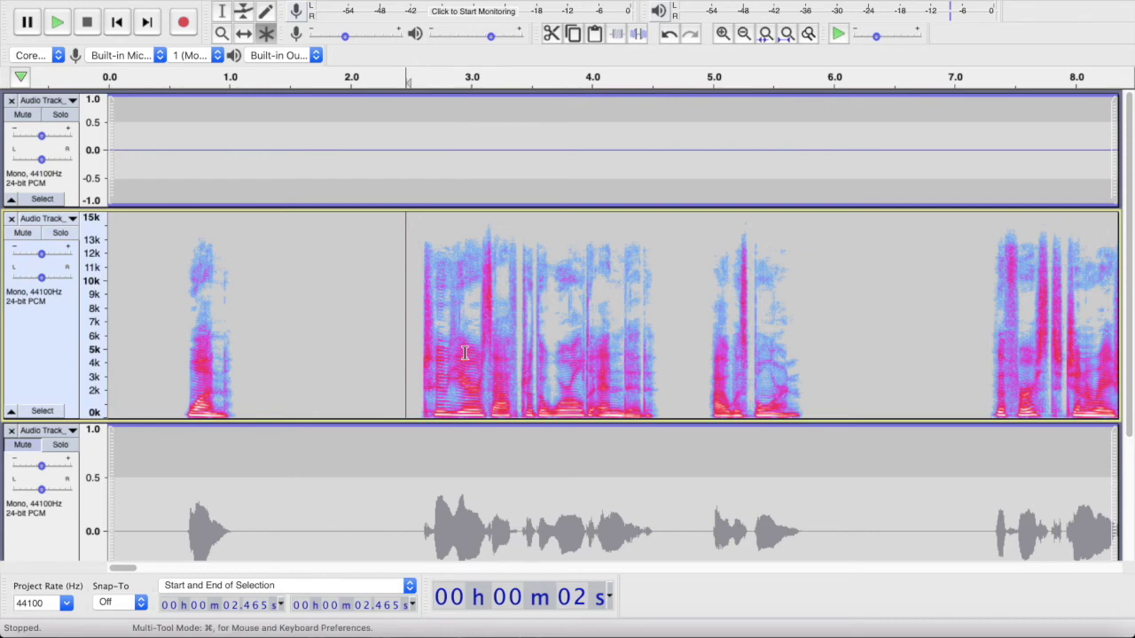
key("space")
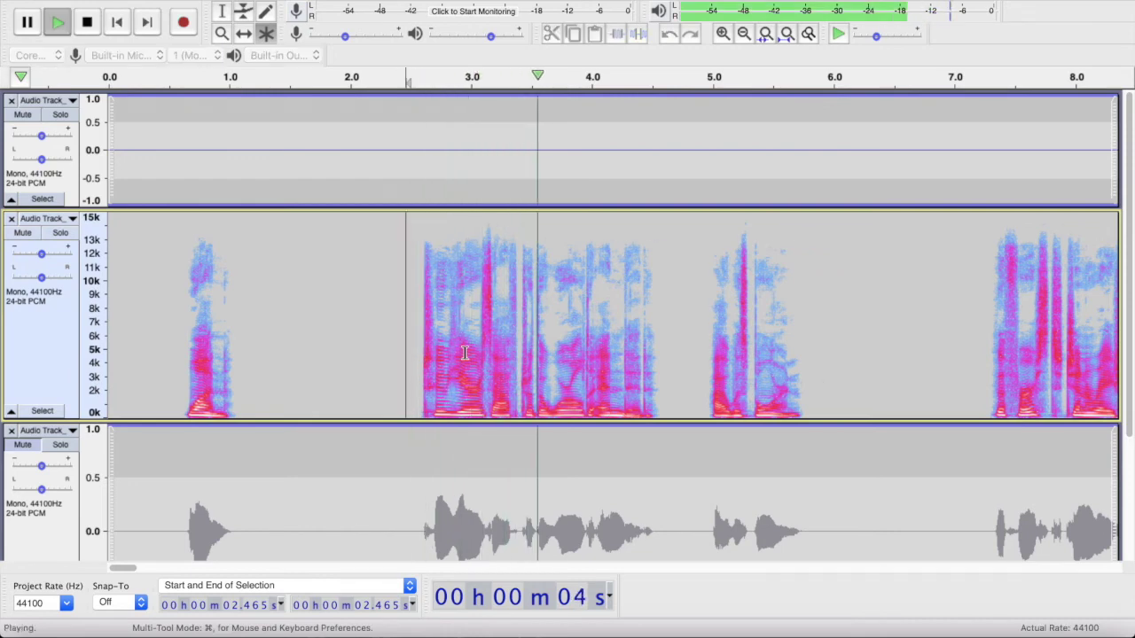
key("space")
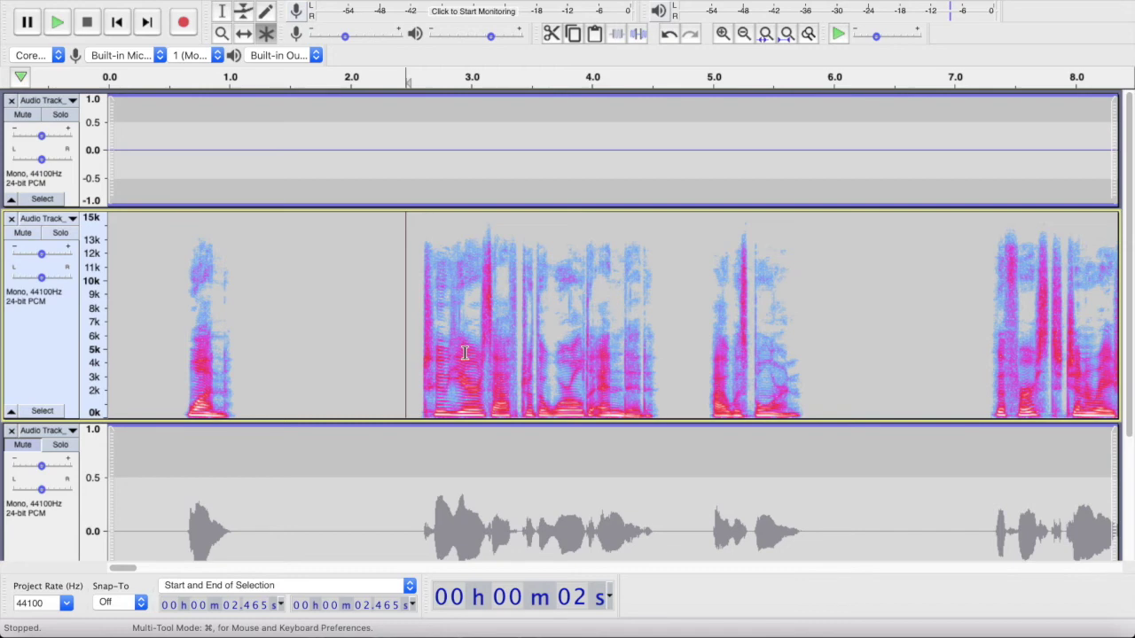
key("space")
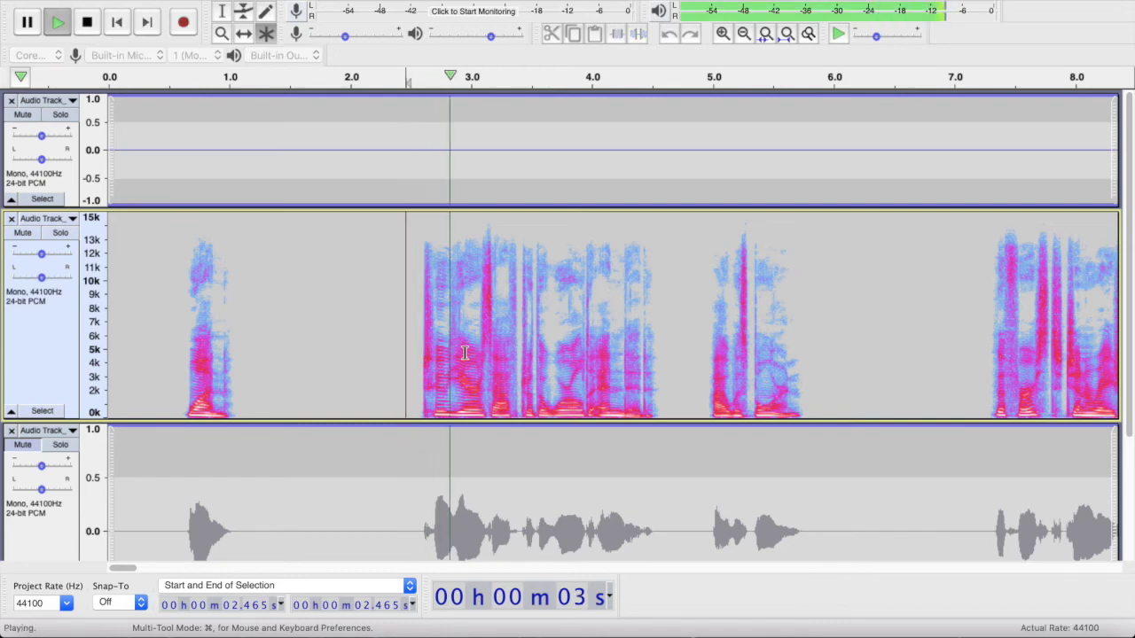
key("space")
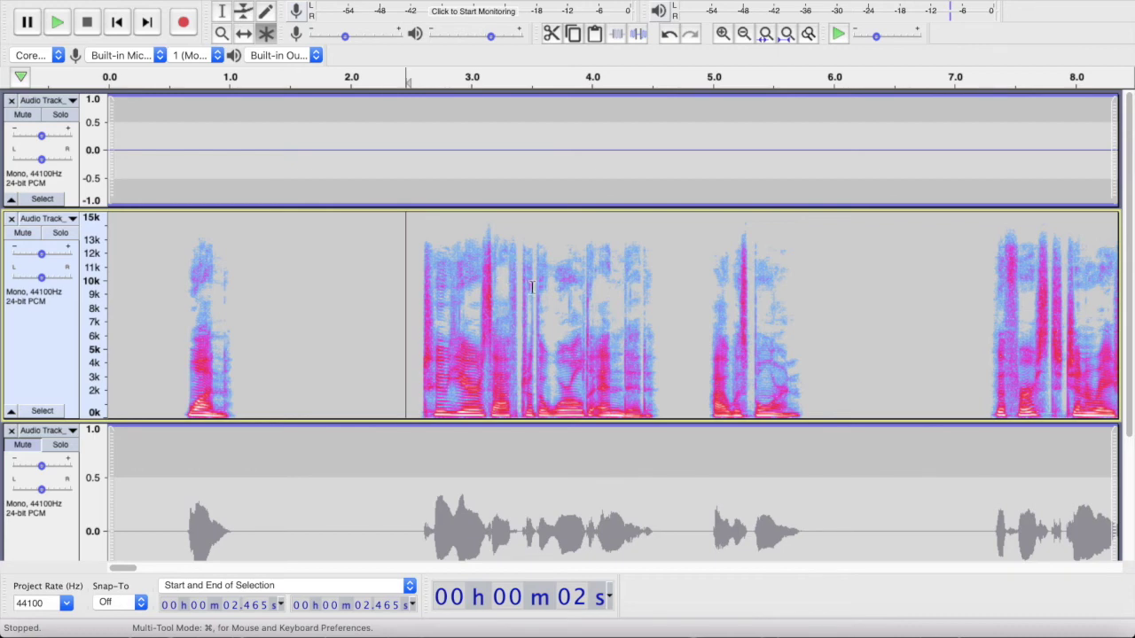
left_click(413, 338)
key("space")
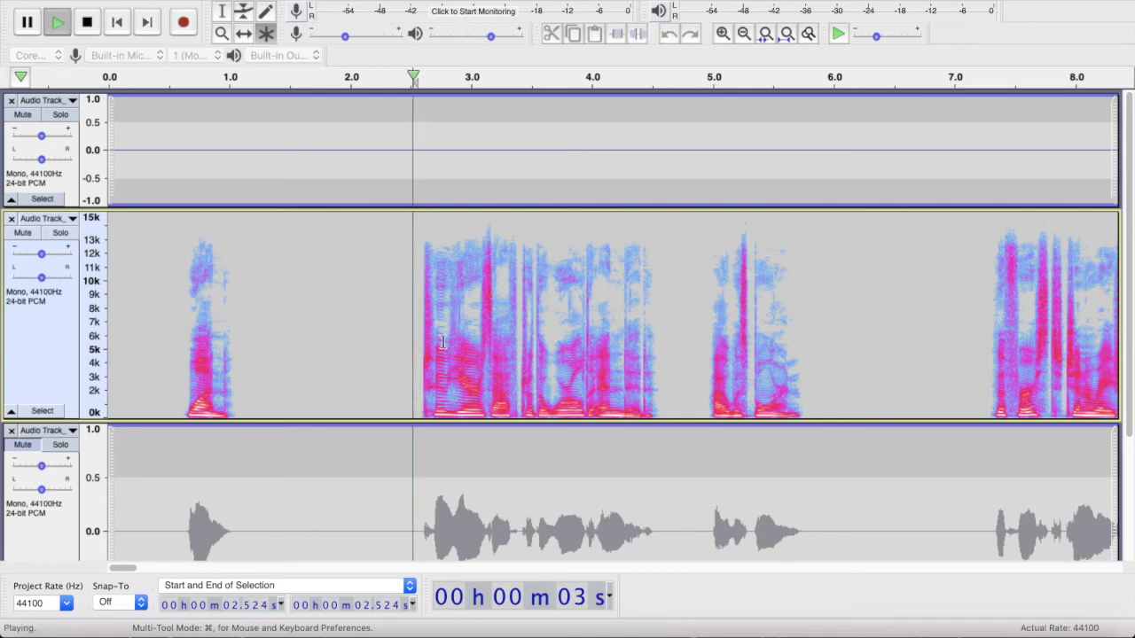
key("space")
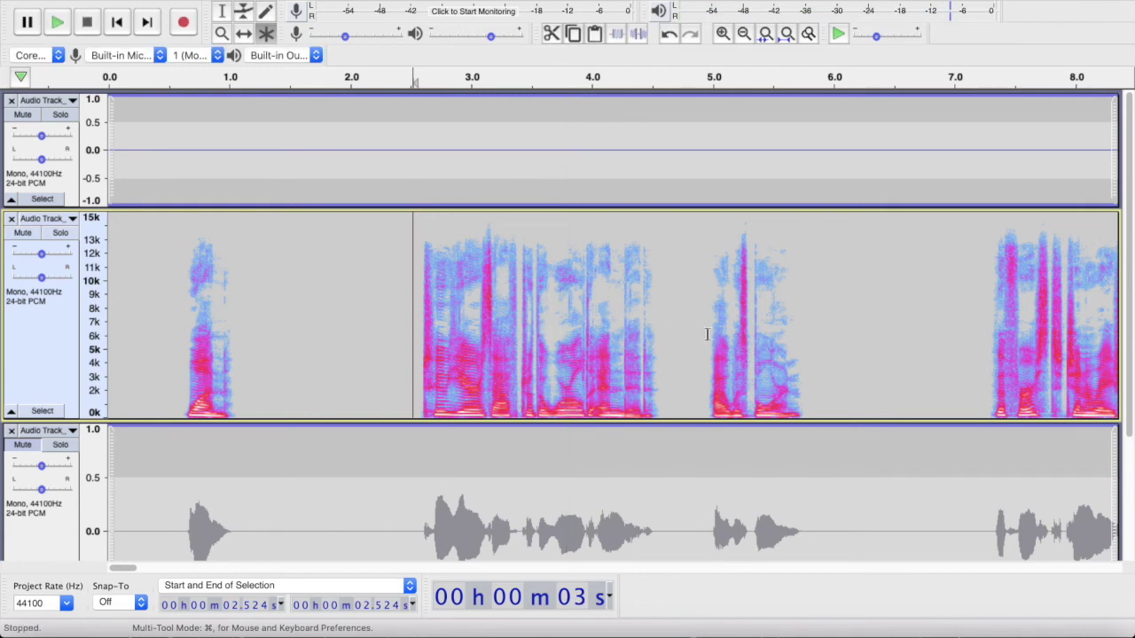
Select the opening words of the second phrase on the middle voice track, from 2.560 s to 3.404 s
left_click_drag(410, 366, 408, 367)
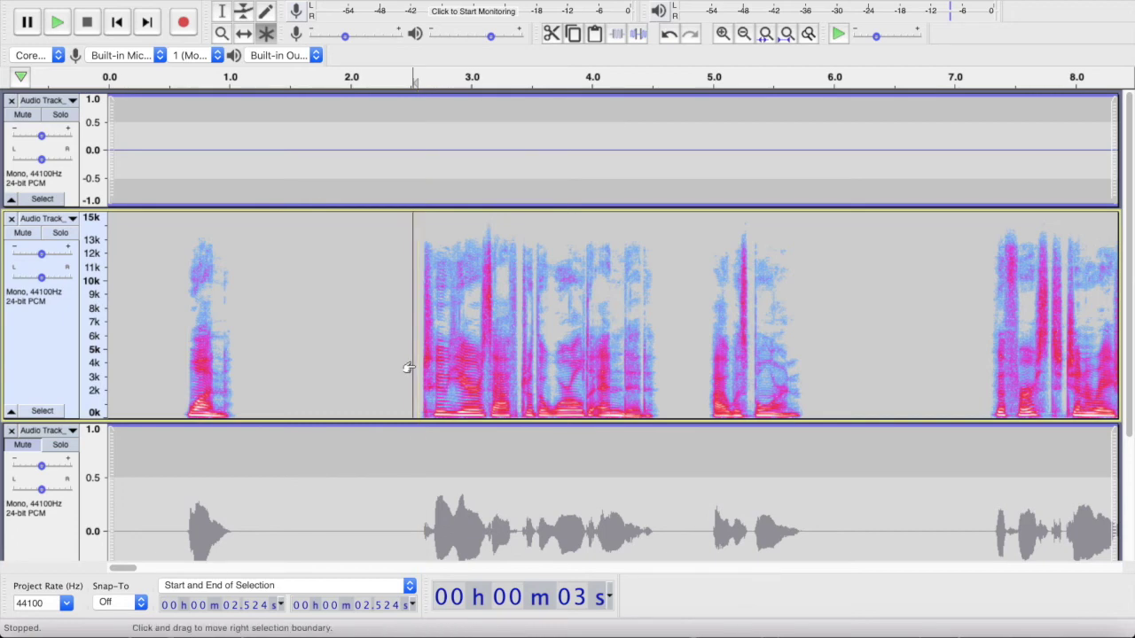
left_click_drag(414, 365, 414, 363)
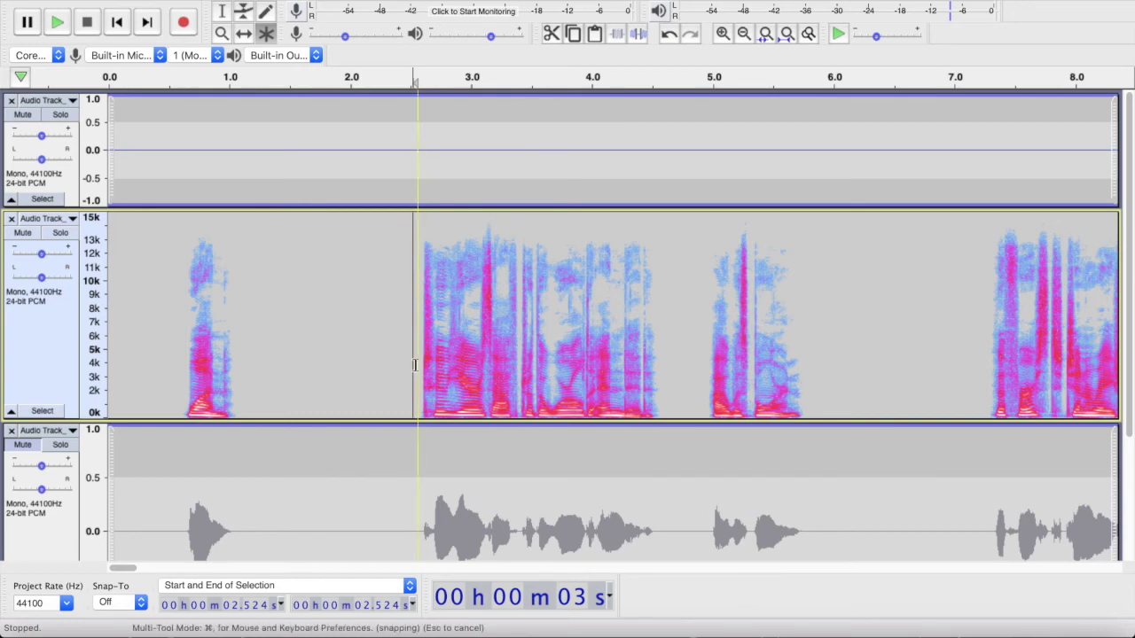
left_click_drag(414, 364, 522, 372)
key("space")
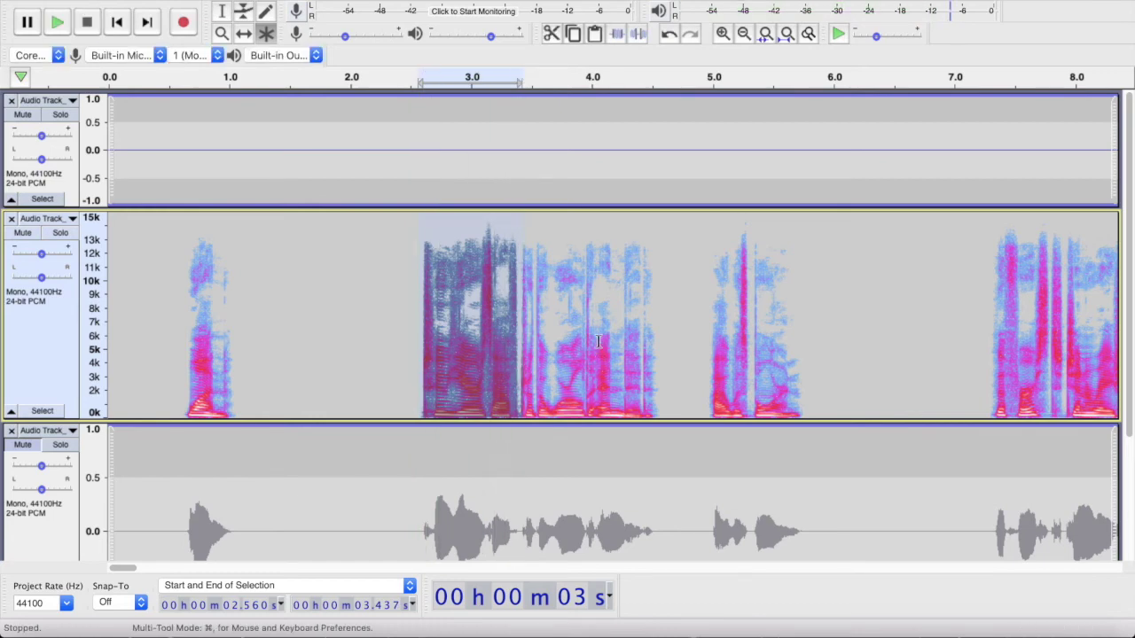
left_click(381, 251)
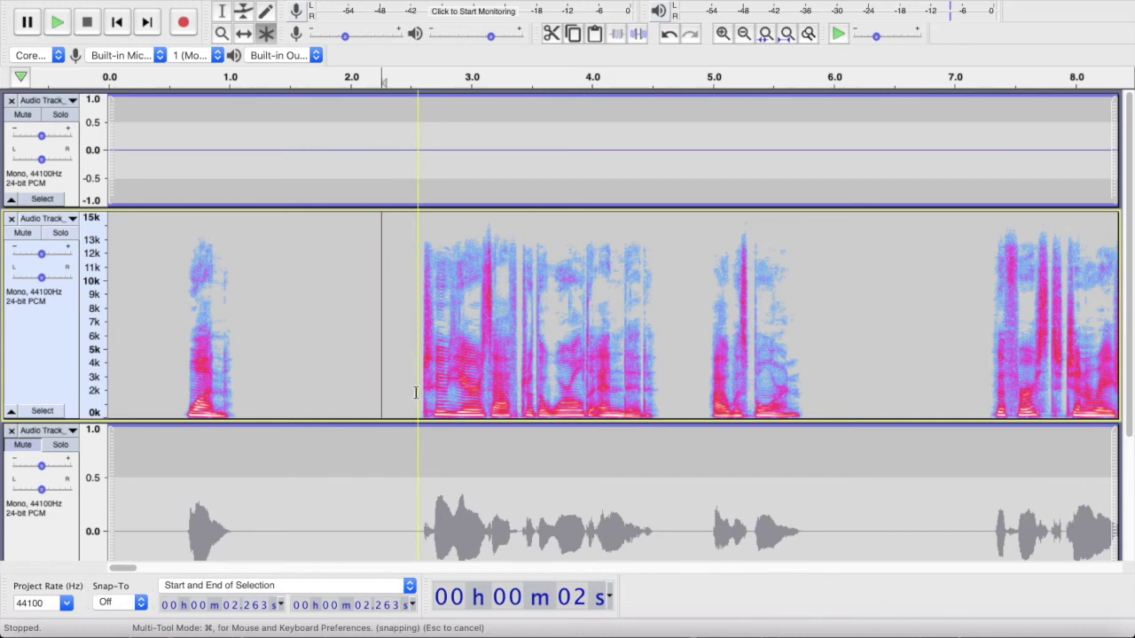
left_click_drag(418, 392, 520, 399)
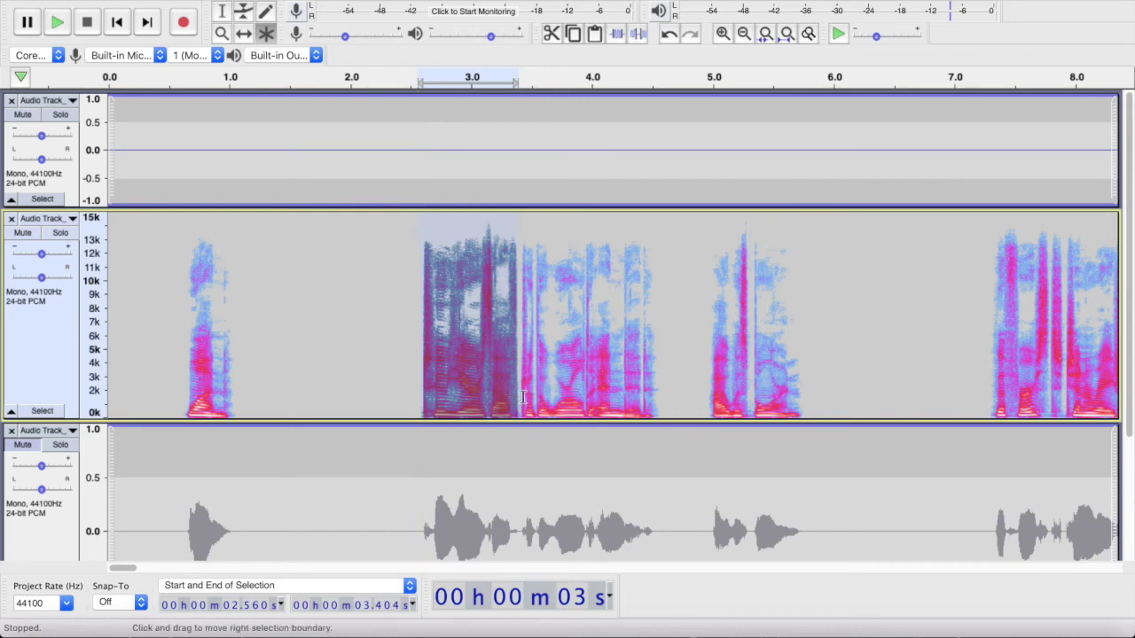
Examine the word boundaries within the second phrase on the spectrogram, ending with the cursor at 3.411 s
left_click(535, 394)
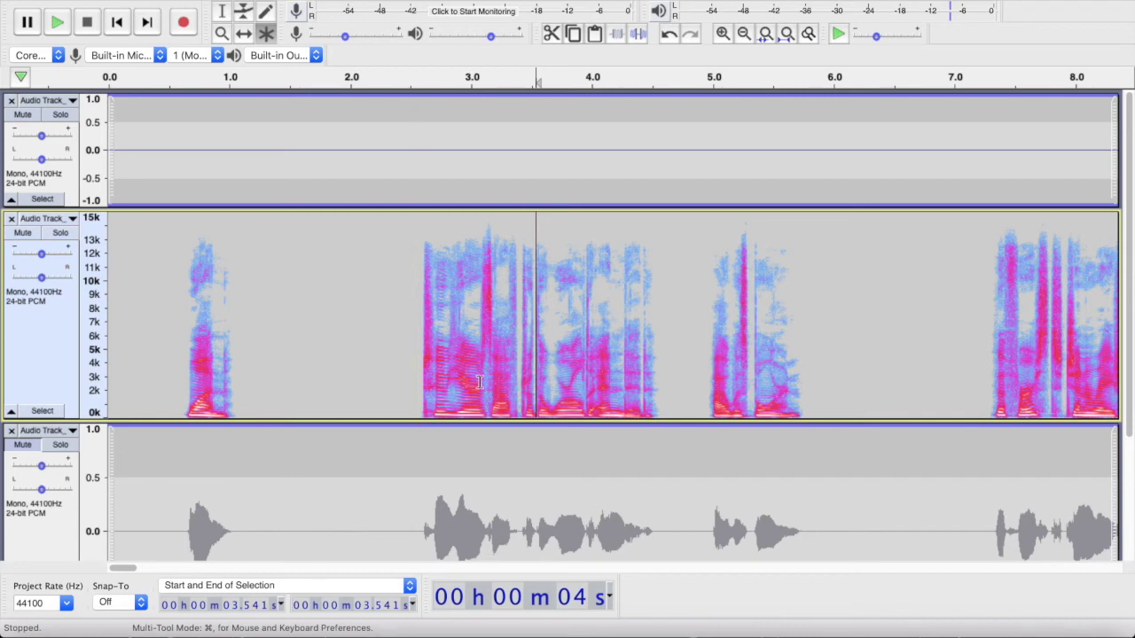
left_click(521, 394)
left_click(547, 380)
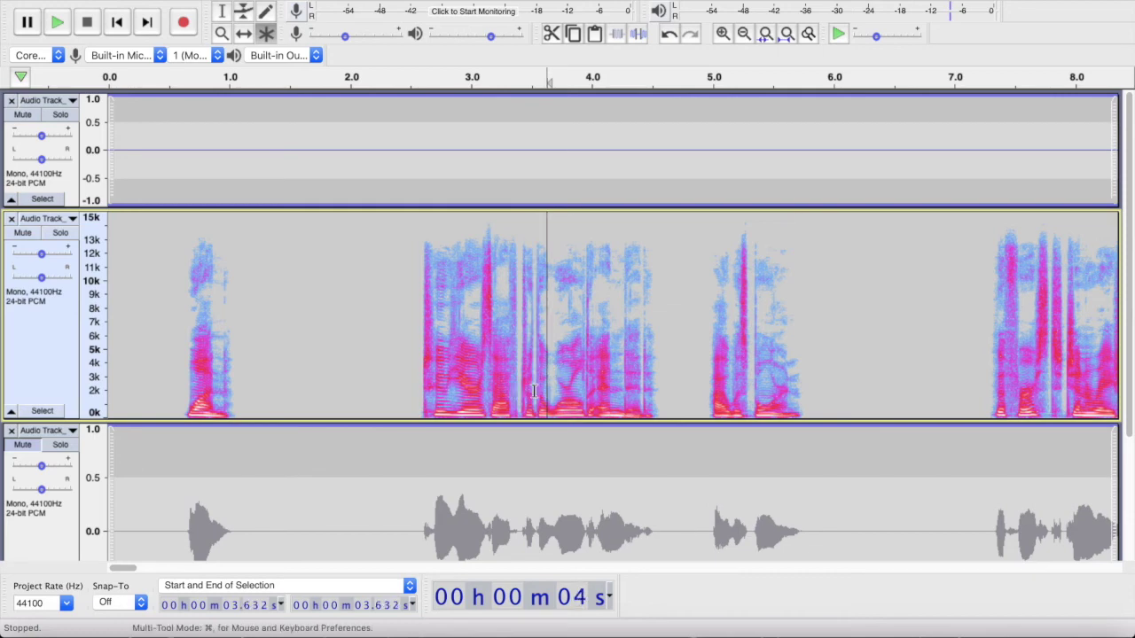
left_click(518, 394)
left_click_drag(438, 394, 665, 374)
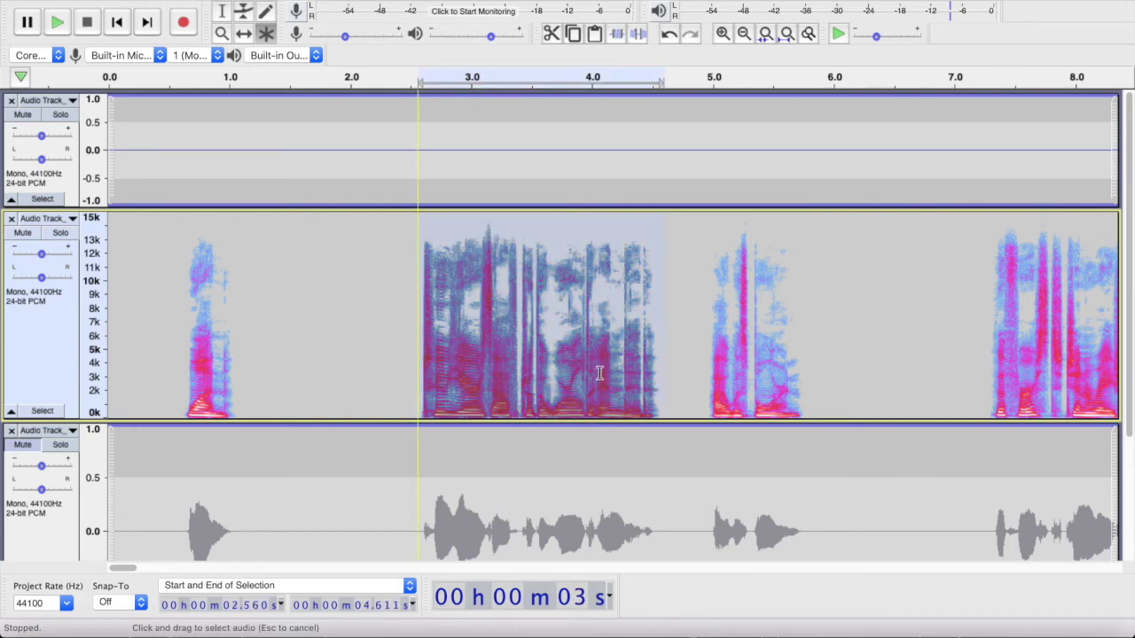
left_click(598, 373)
left_click_drag(473, 377, 494, 375)
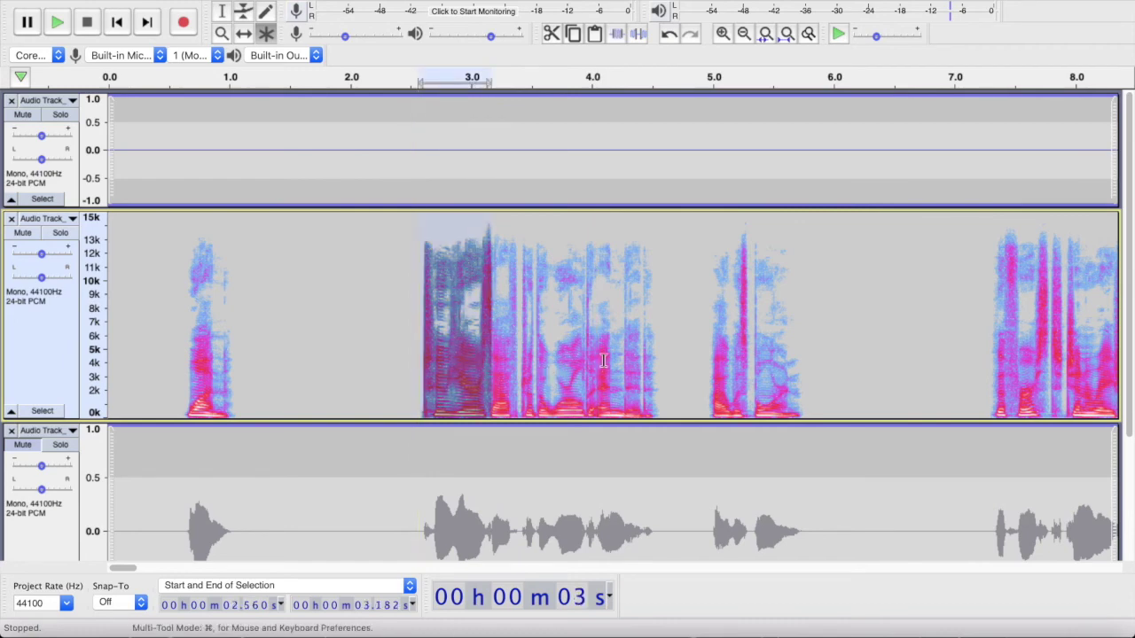
left_click(550, 388)
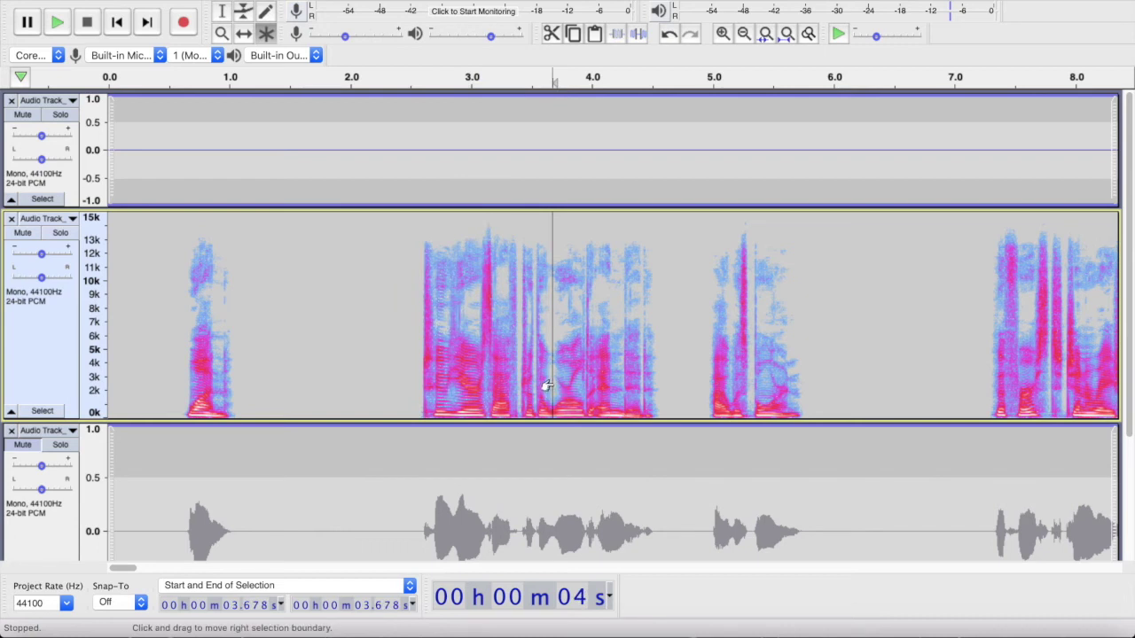
left_click(516, 394)
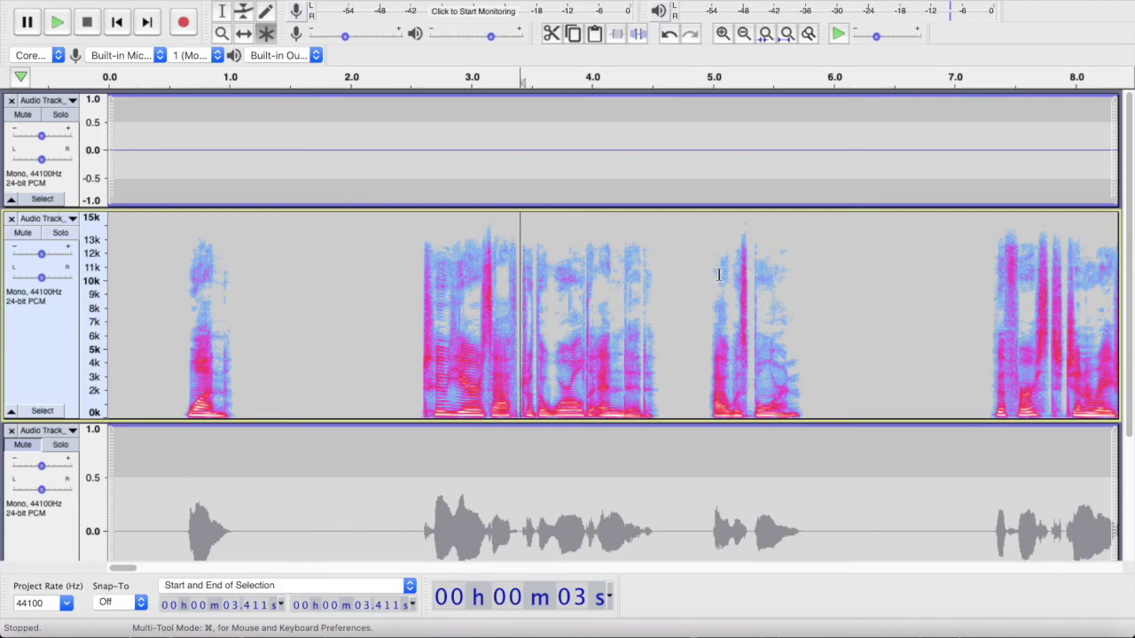
Switch to the audiobook editing guide, look through its further sections and return to the Audacity project
key("super+Tab")
scroll(618, 348, "down", 10)
scroll(618, 348, "down", 7)
scroll(618, 349, "down", 5)
key("super+Tab")
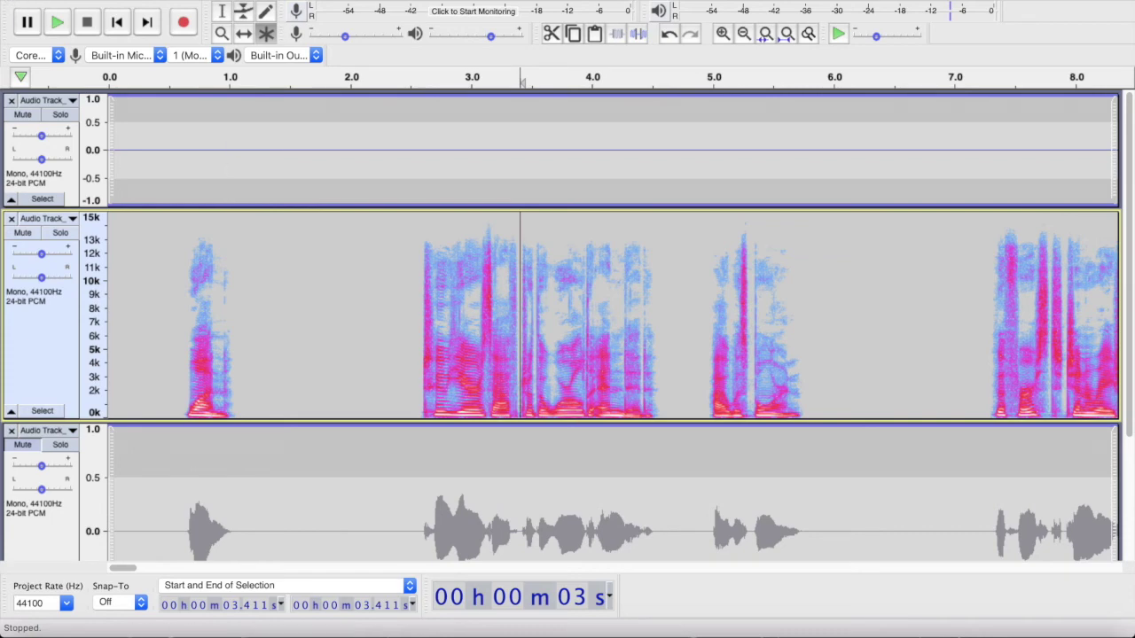
Open the exported file sample edit.wav from the TVE Recordings folder and display its track as a spectrogram
left_click(104, 0)
left_click(408, 99)
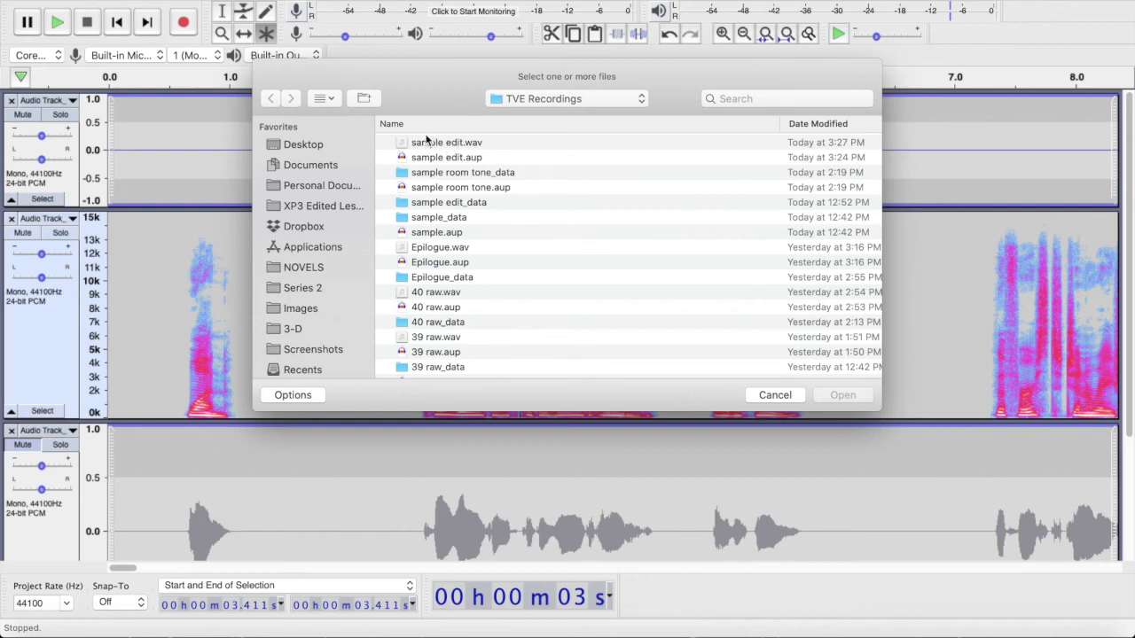
double_click(426, 144)
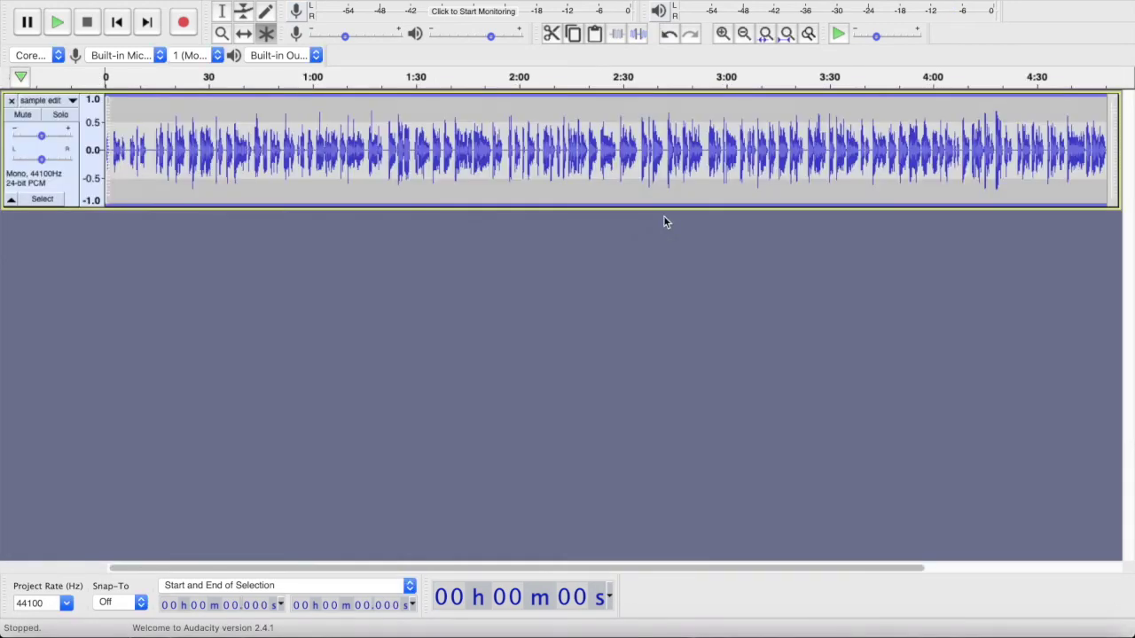
left_click(74, 101)
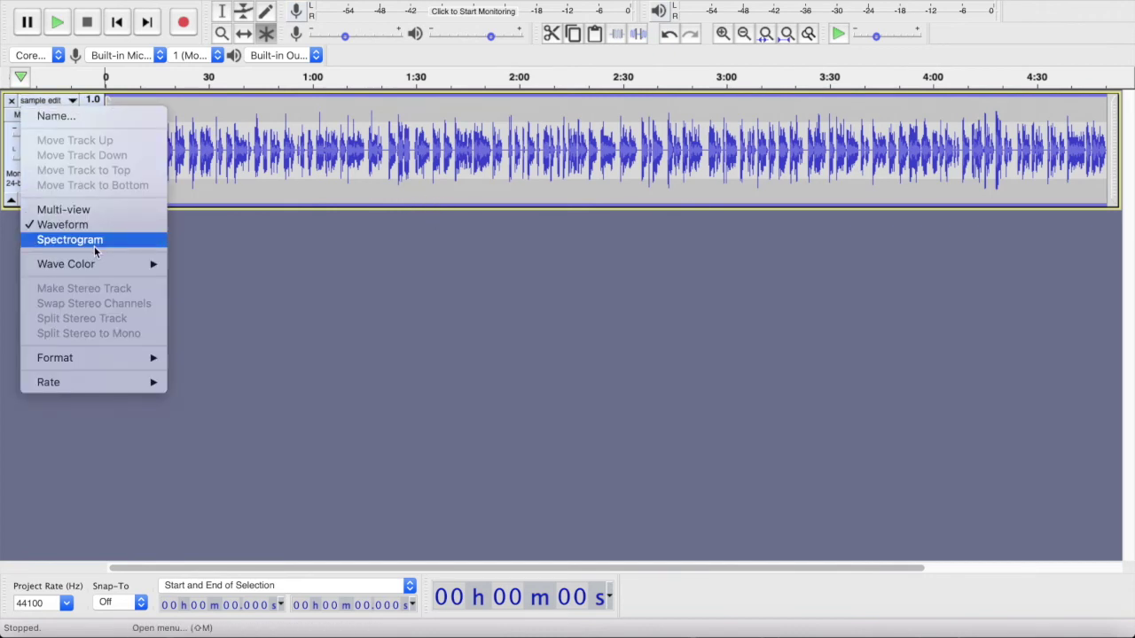
left_click(186, 228)
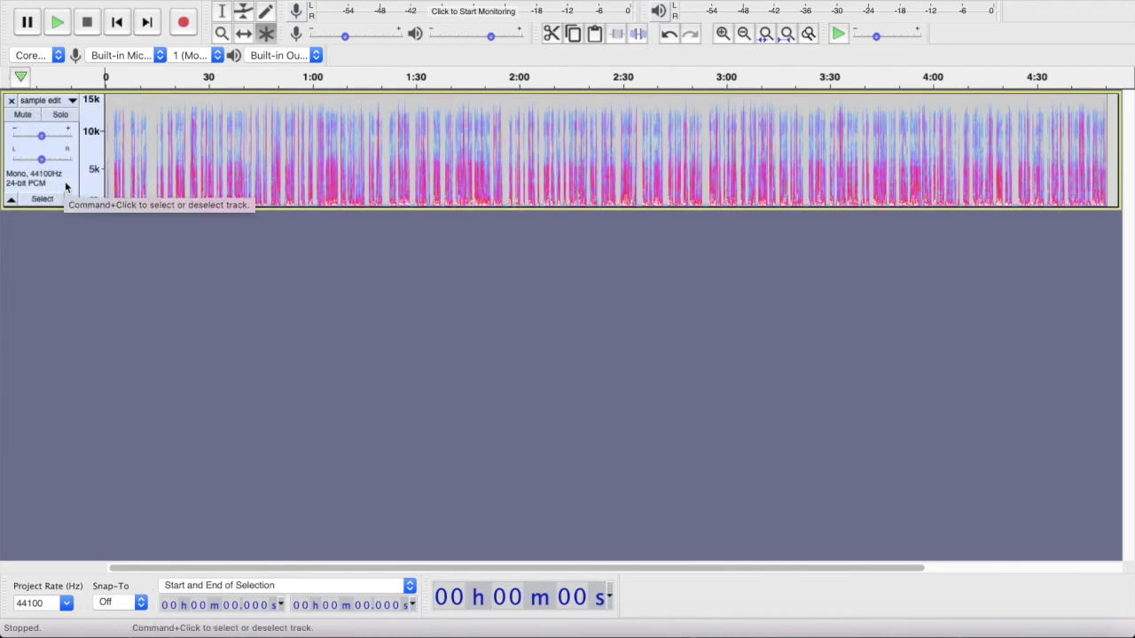
Run ACX Check on the entire sample edit track, and close that project without saving changes
left_click(67, 179)
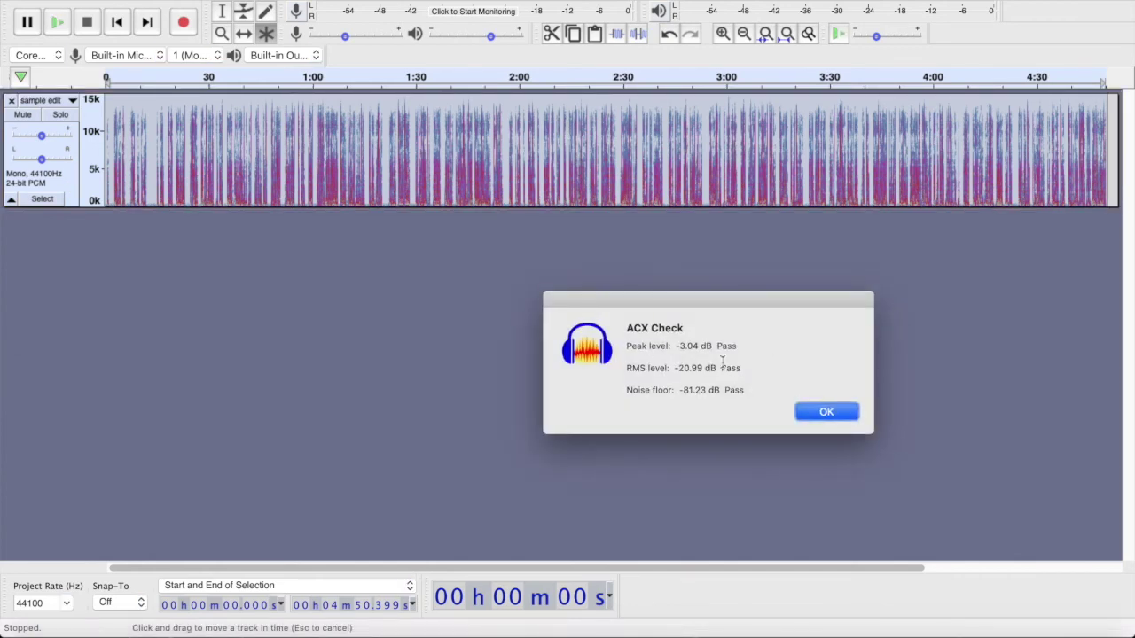
left_click_drag(676, 393, 765, 392)
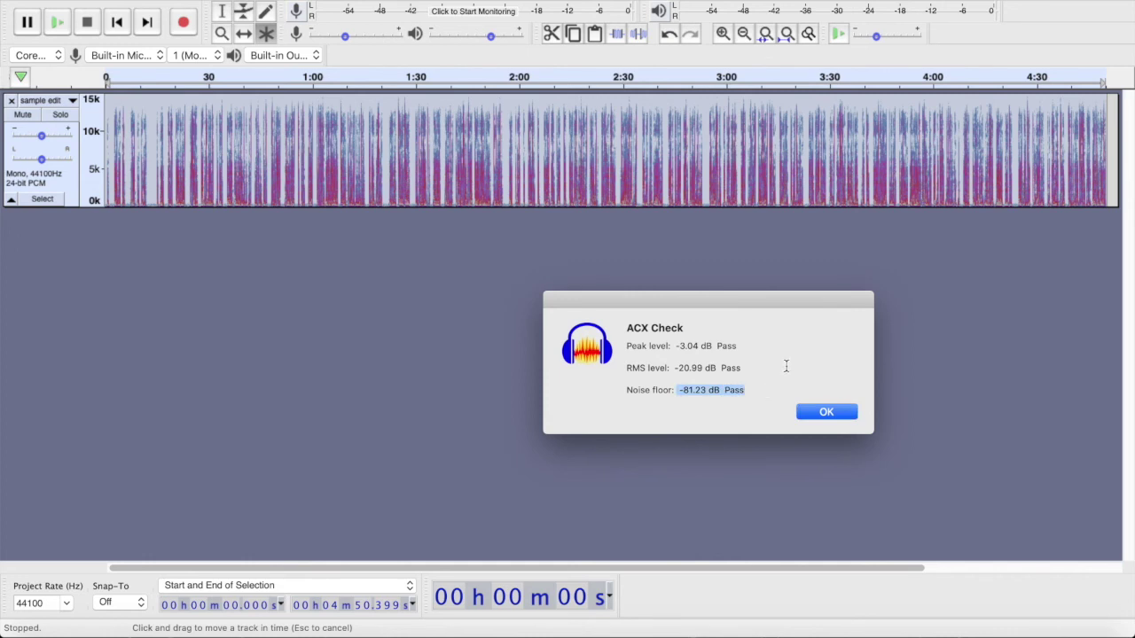
left_click(824, 411)
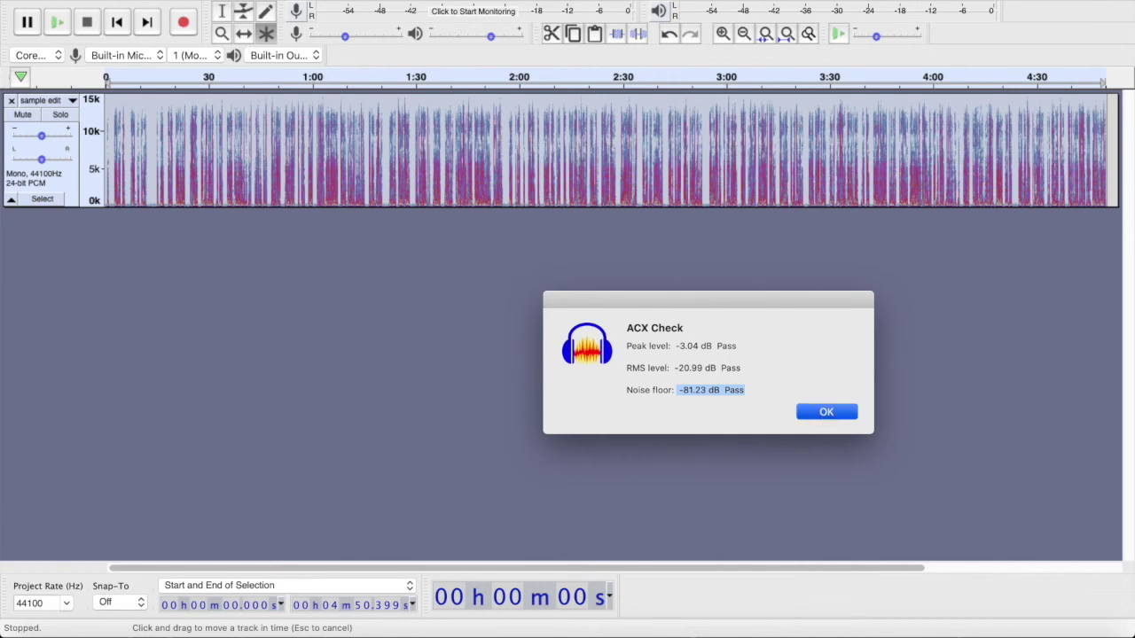
key("super+w")
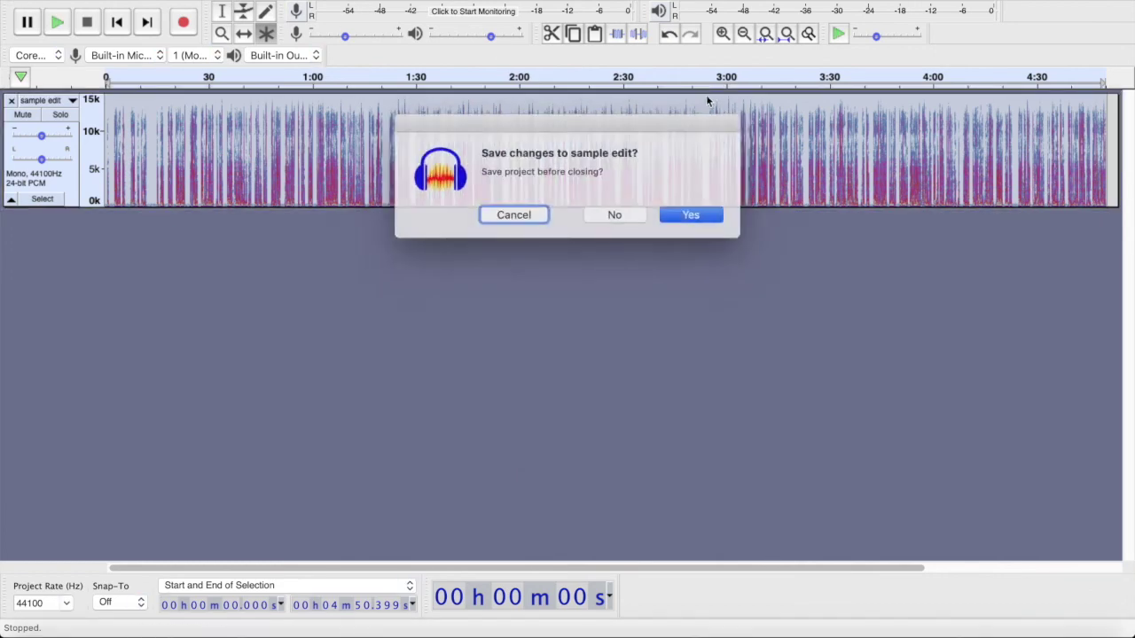
left_click(626, 213)
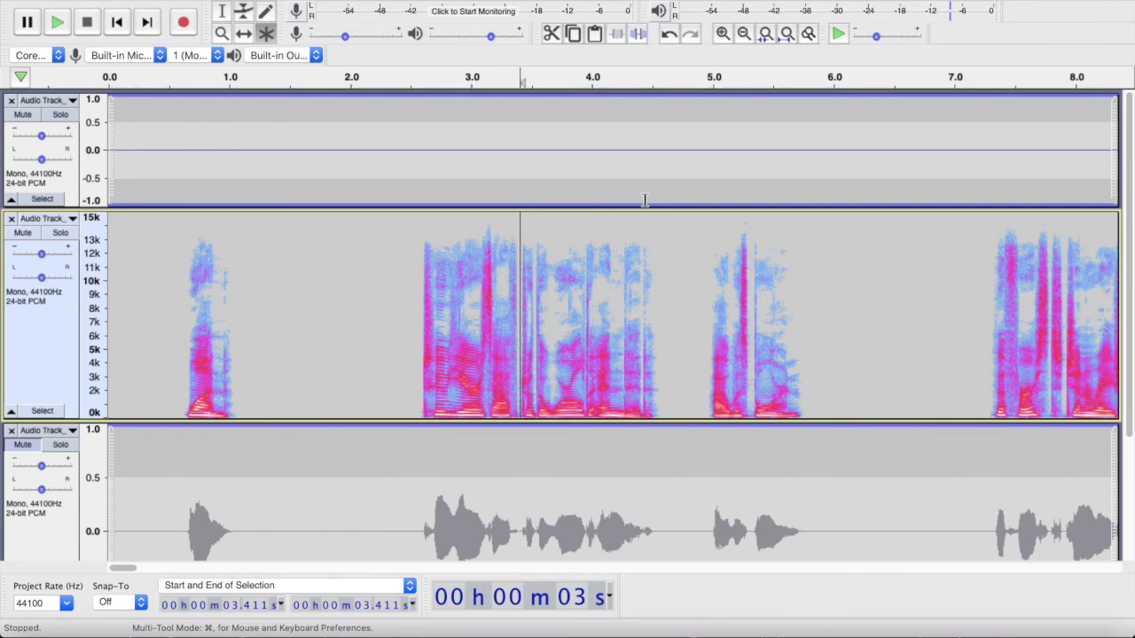
Switch to the audiobook editing guide, find its section on checking for ACX compliance, and open the linked 2nd Opinion tool page
key("ctrl+Right")
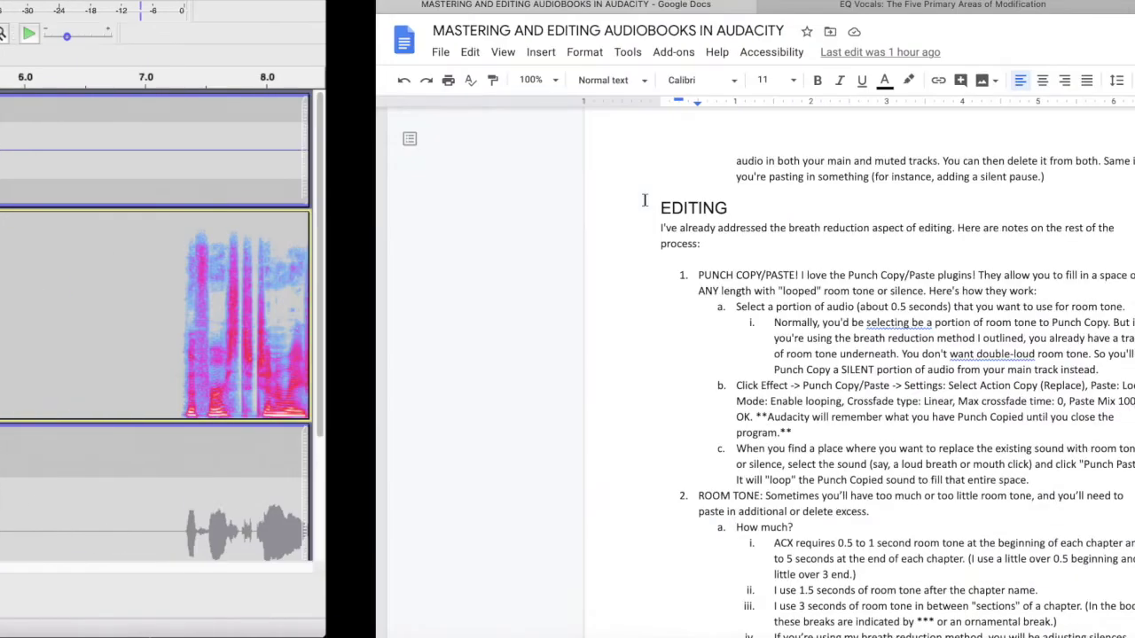
scroll(551, 336, "down", 10)
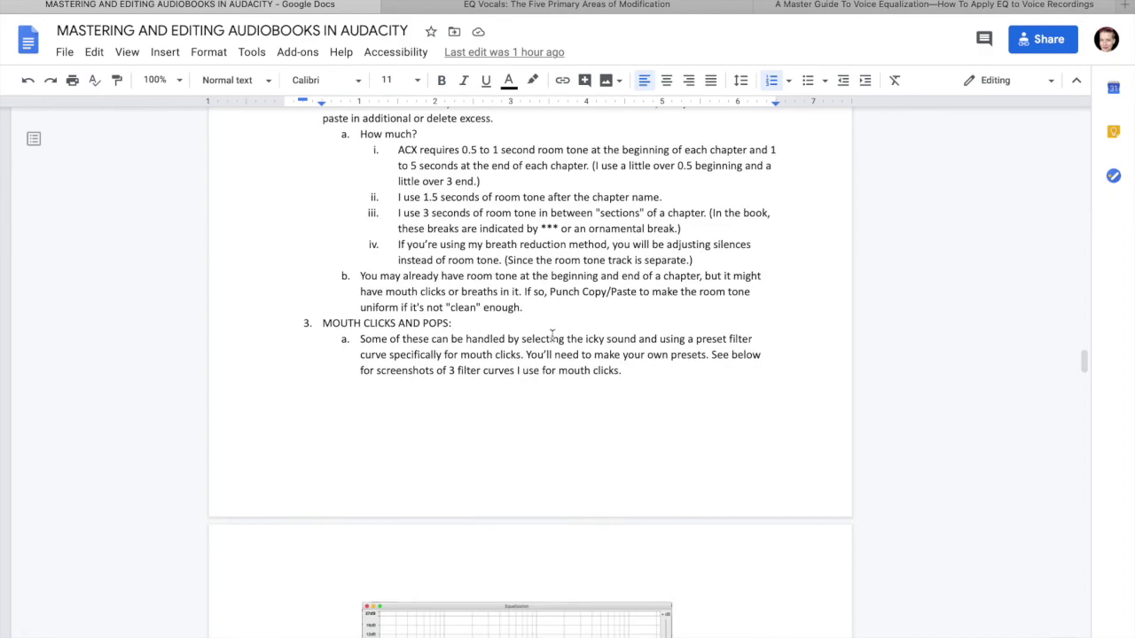
scroll(551, 335, "down", 15)
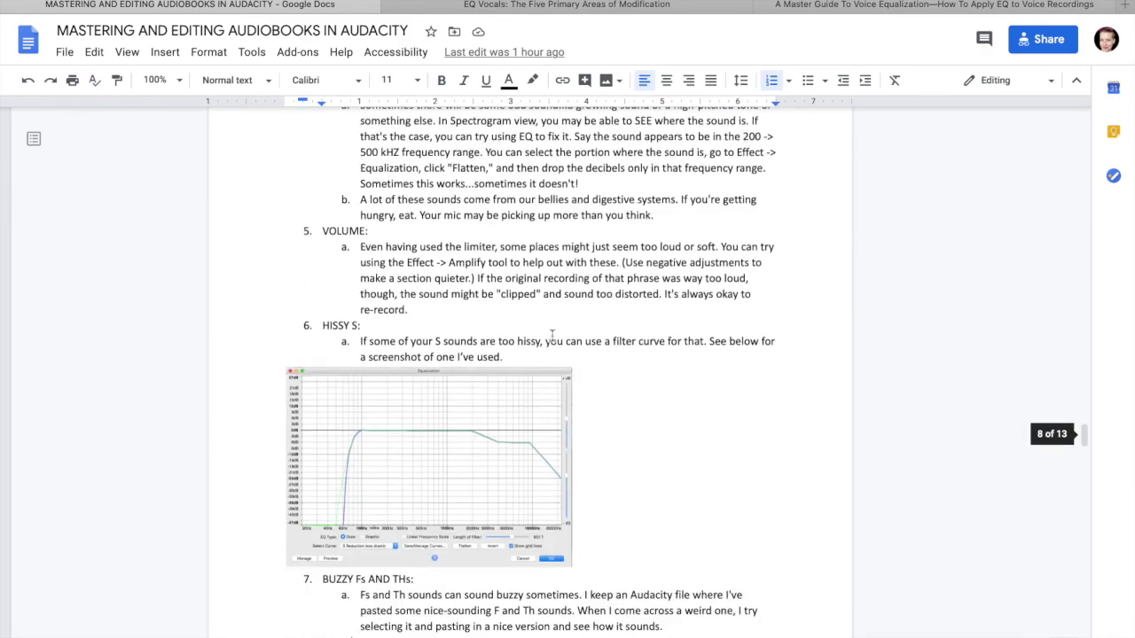
scroll(551, 335, "down", 15)
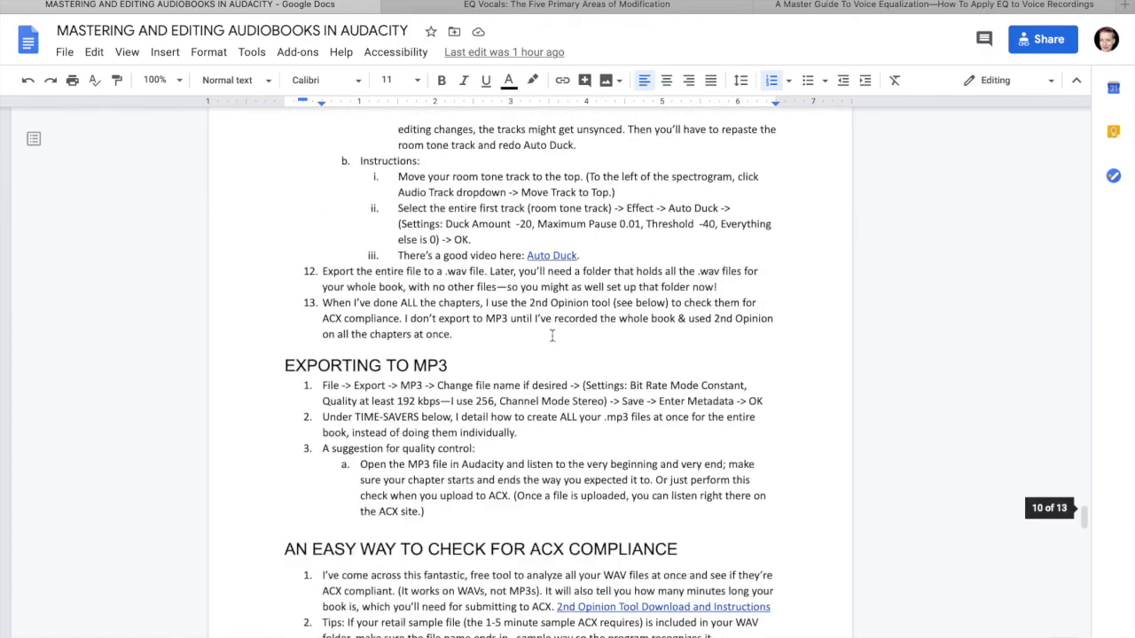
scroll(552, 335, "up", 4)
scroll(551, 335, "up", 10)
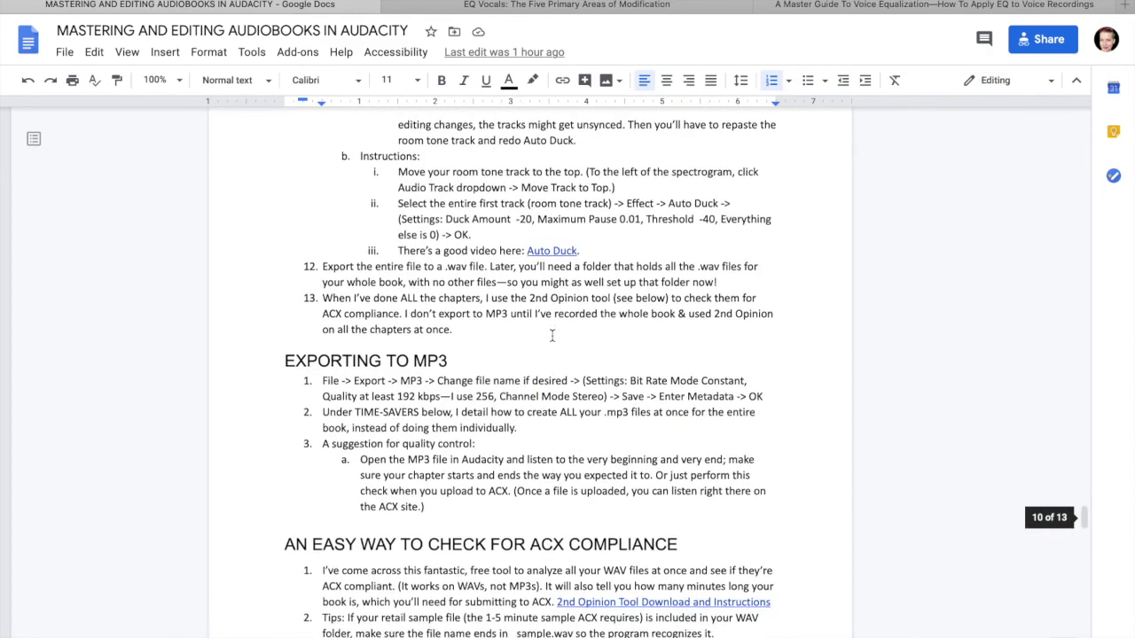
scroll(551, 335, "down", 1)
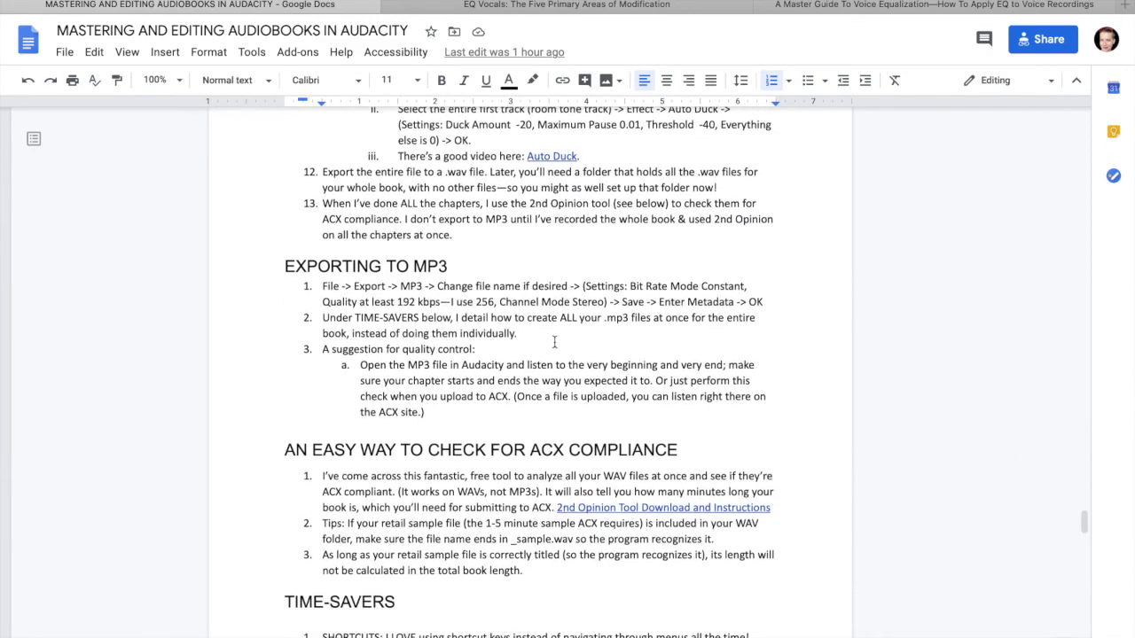
left_click(648, 507)
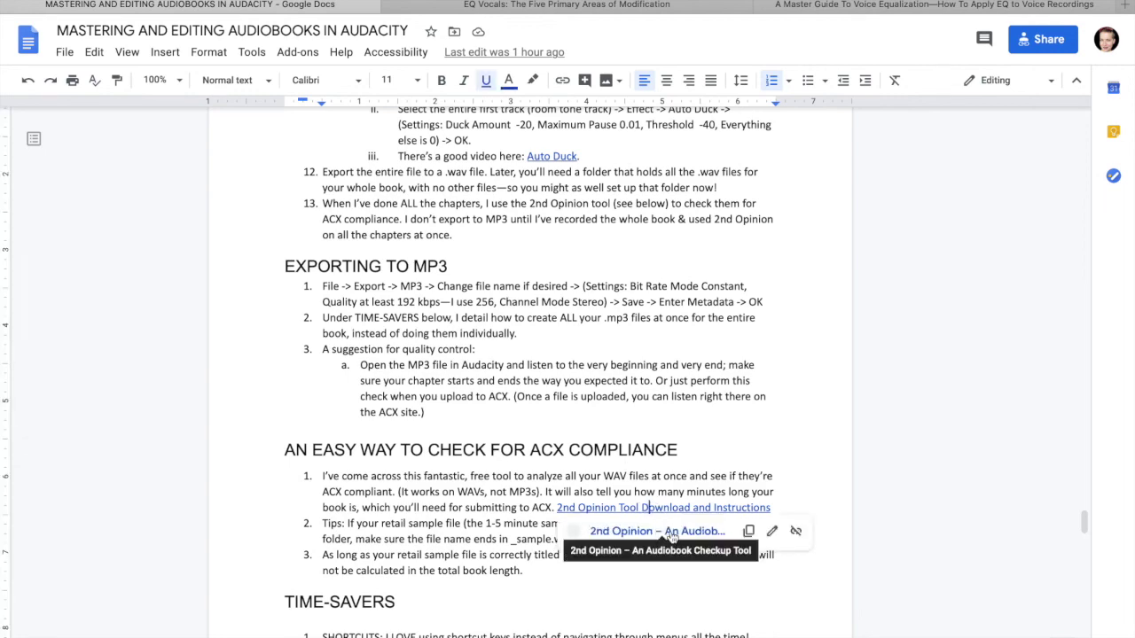
left_click(674, 532)
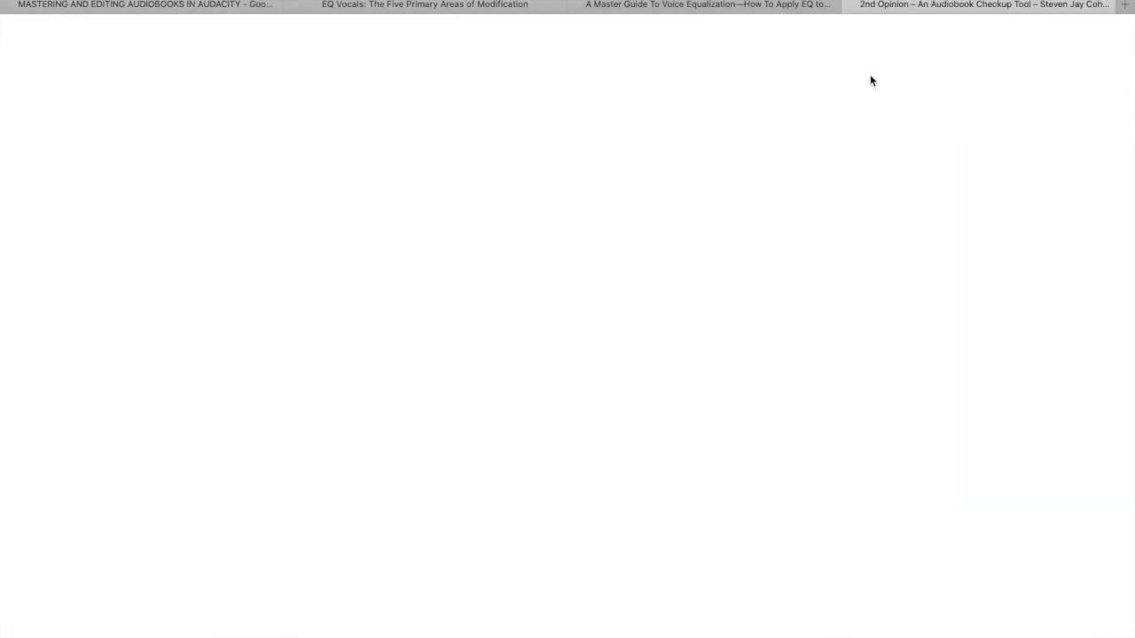
Examine the 2nd Opinion page for what the tool checks, how it is used, and its download, installation and FAQ sections
scroll(810, 319, "down", 5)
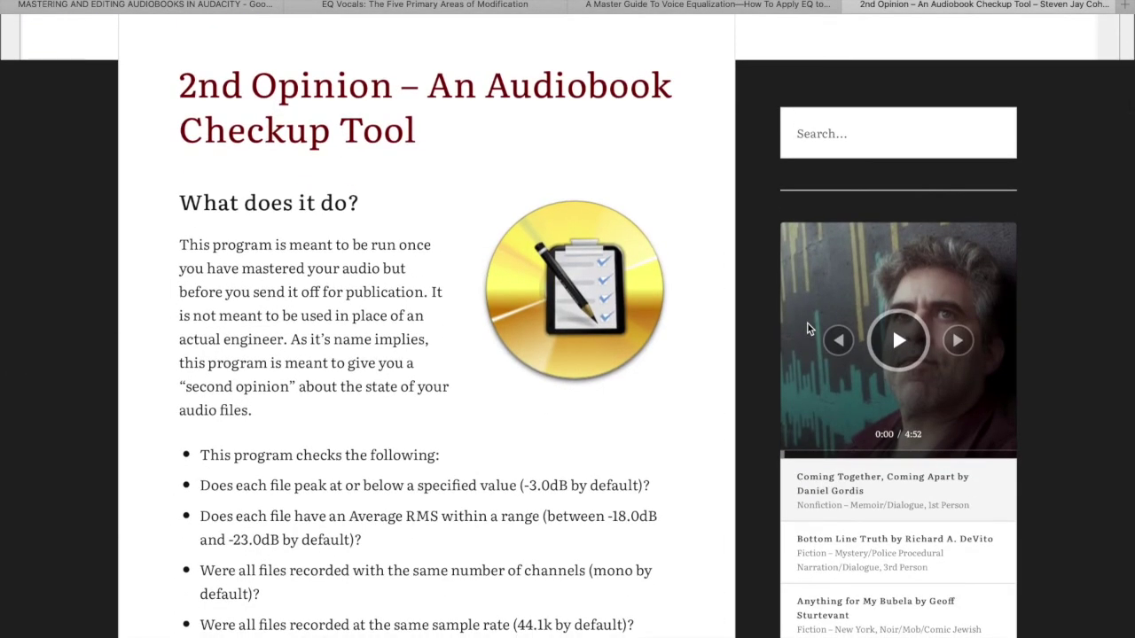
scroll(807, 328, "down", 5)
scroll(621, 305, "down", 15)
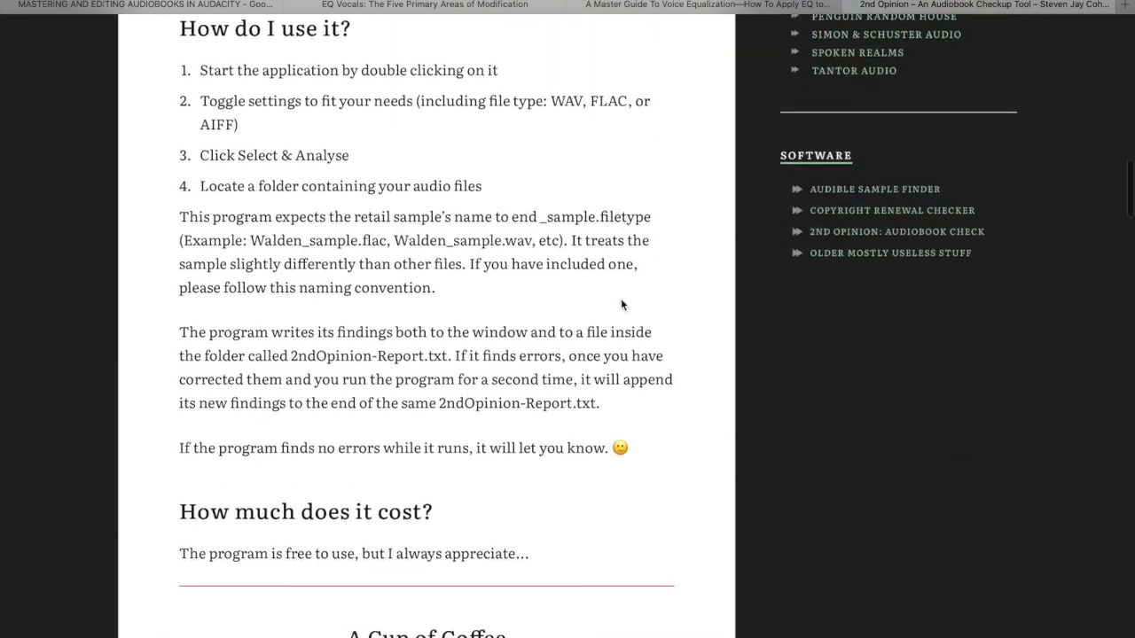
scroll(621, 305, "up", 3)
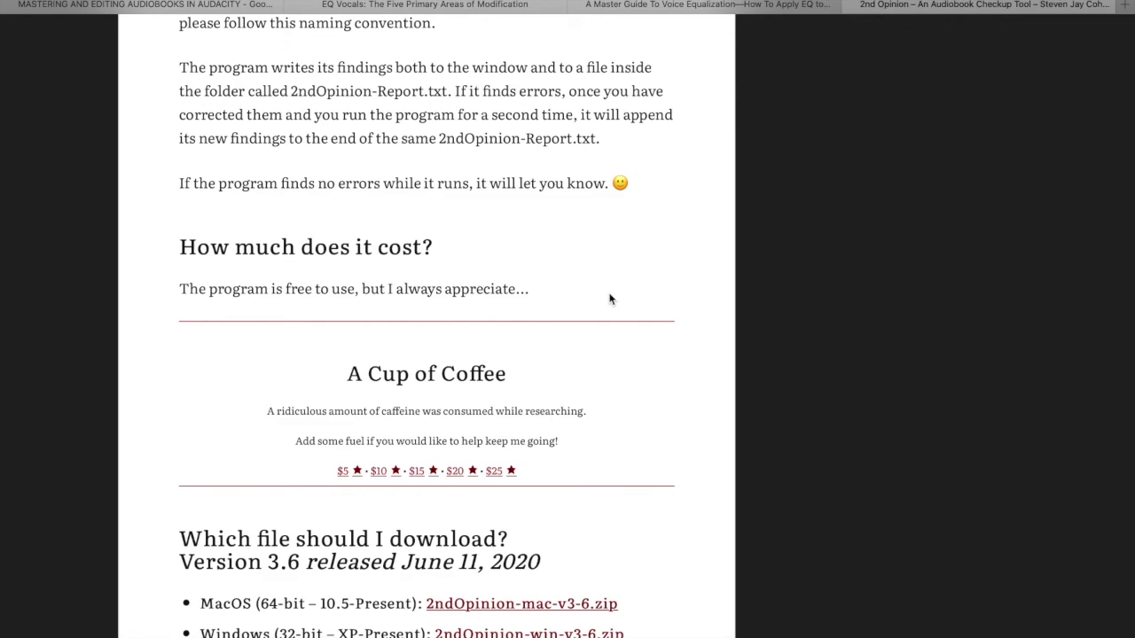
scroll(609, 299, "up", 15)
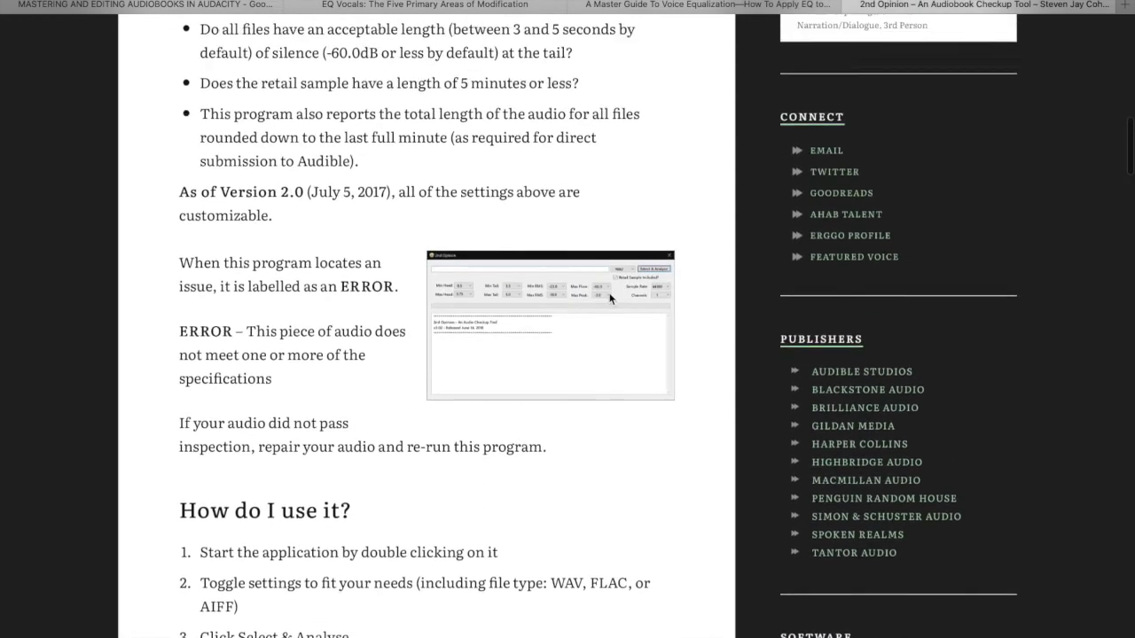
scroll(609, 299, "up", 5)
scroll(609, 299, "down", 12)
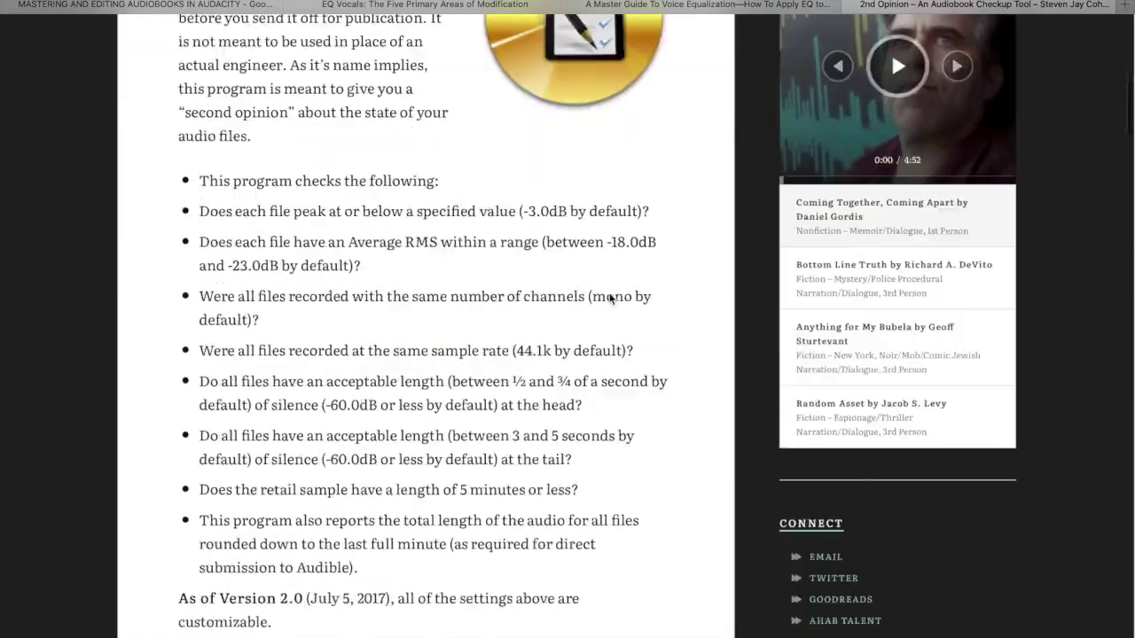
scroll(609, 299, "down", 12)
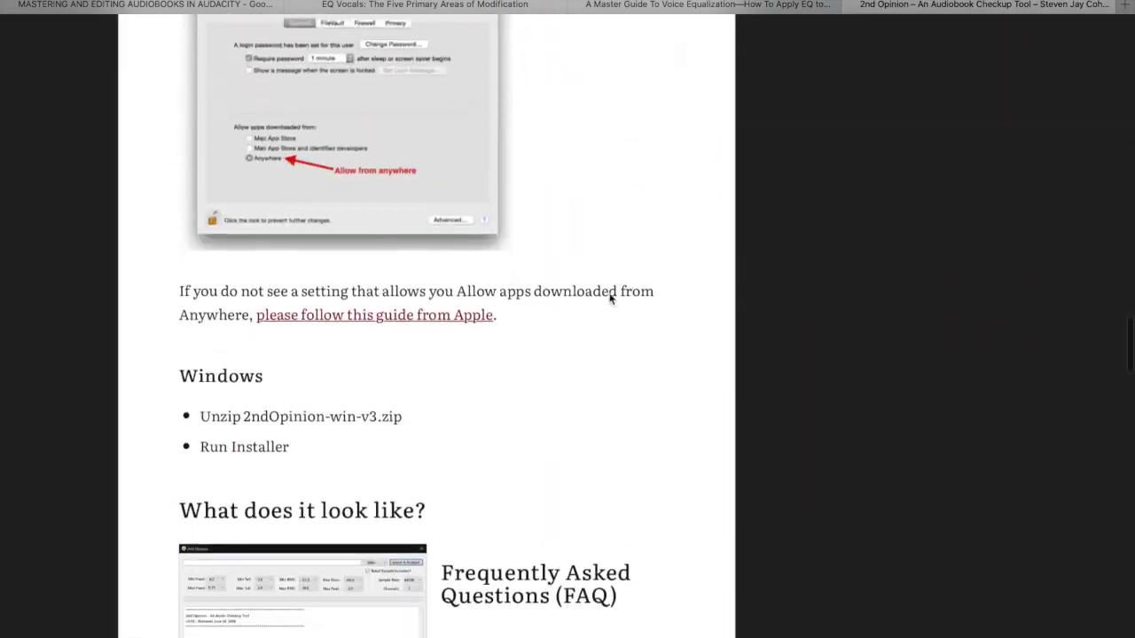
scroll(609, 298, "down", 20)
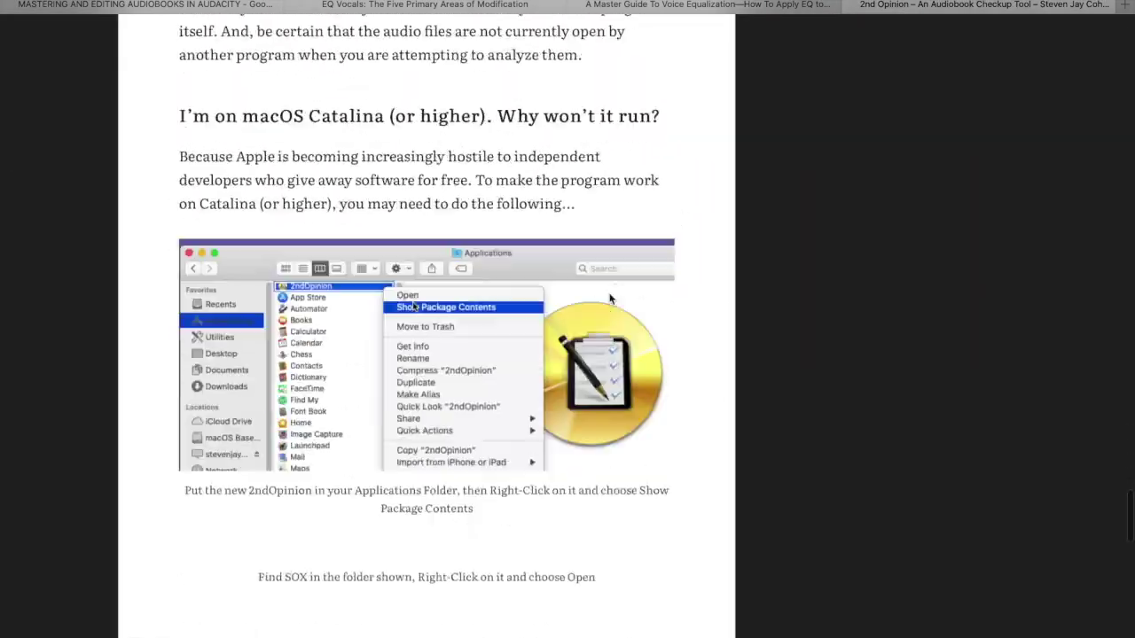
scroll(609, 299, "down", 15)
scroll(609, 299, "up", 6)
scroll(609, 299, "up", 20)
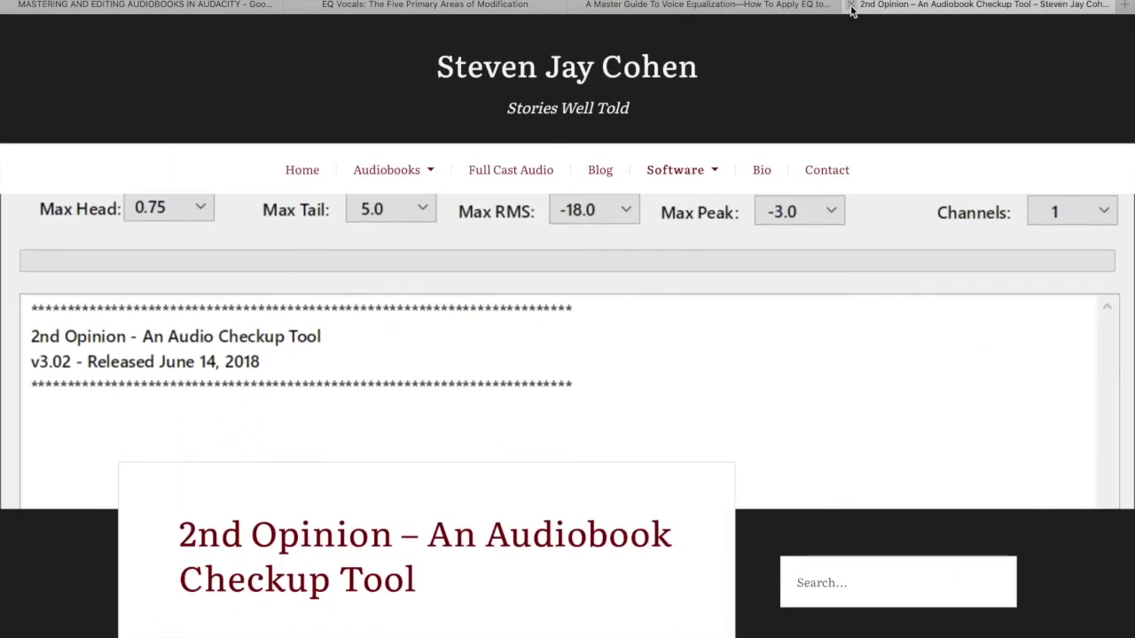
Switch to Audacity, look for 2ndOpinion among the installed applications, and return to the tool's web page
key("ctrl+Left")
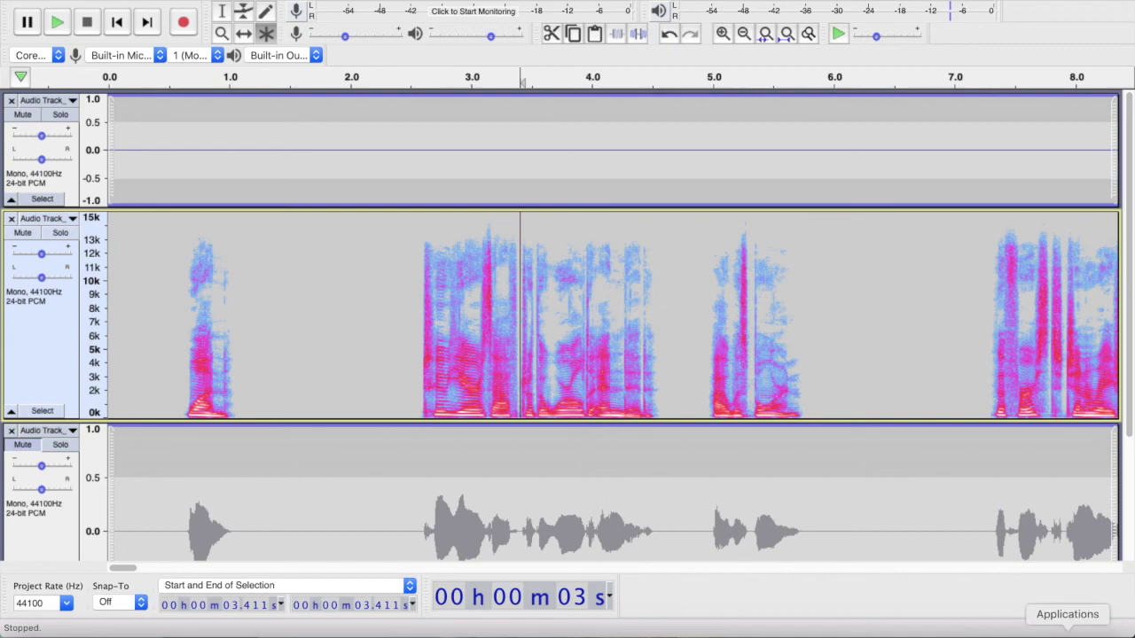
left_click(1069, 633)
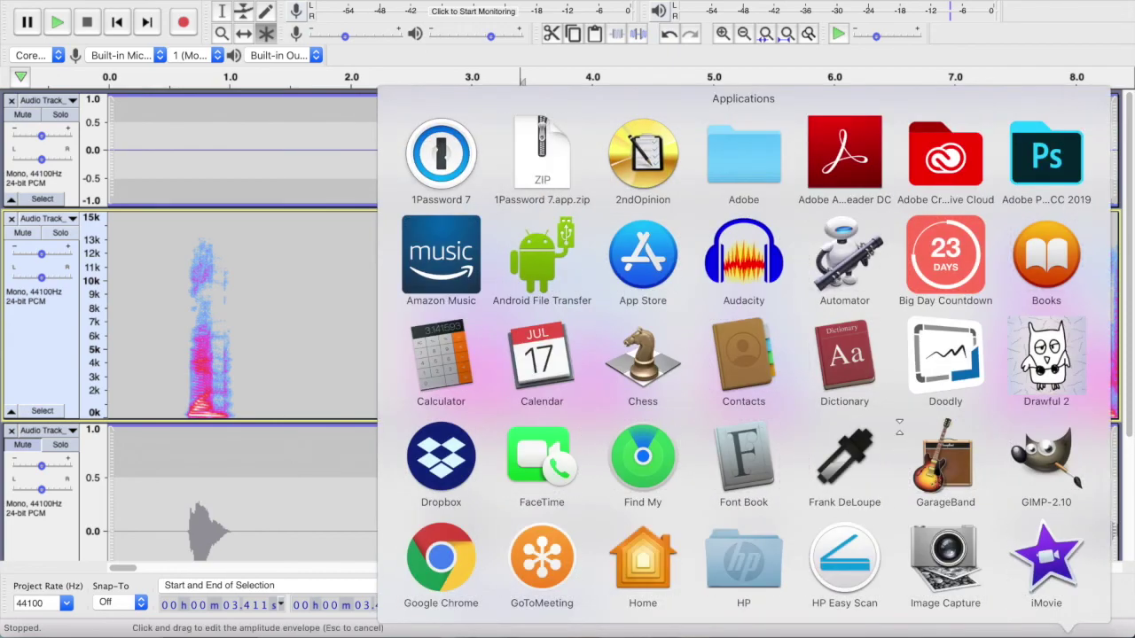
left_click(318, 125)
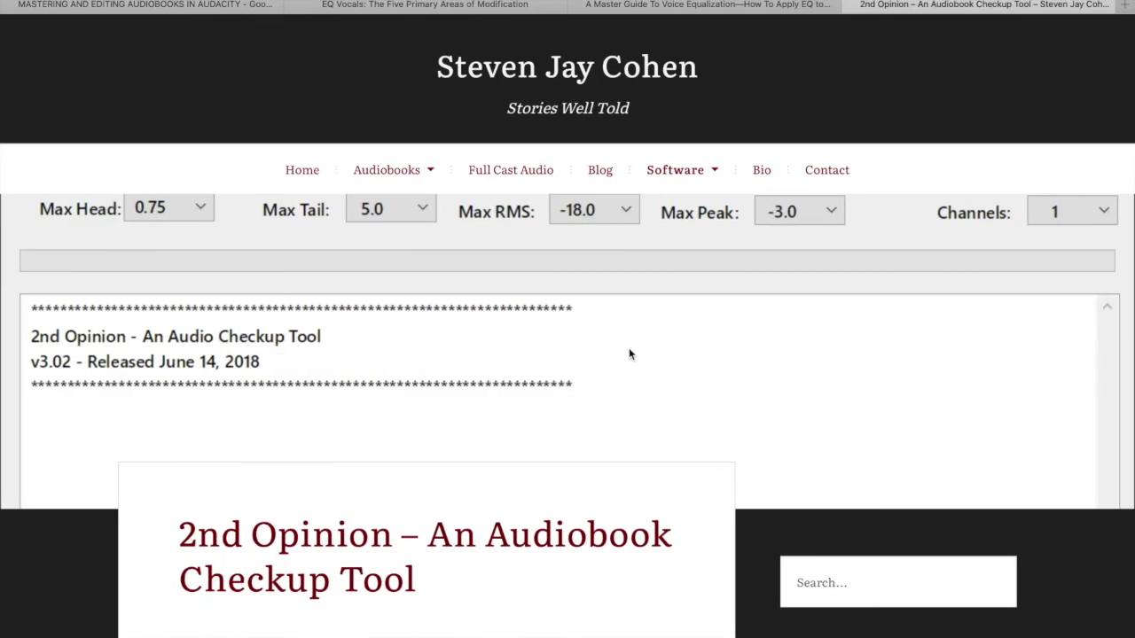
Close the 2nd Opinion page and go back to the audiobook editing guide
scroll(629, 347, "down", 5)
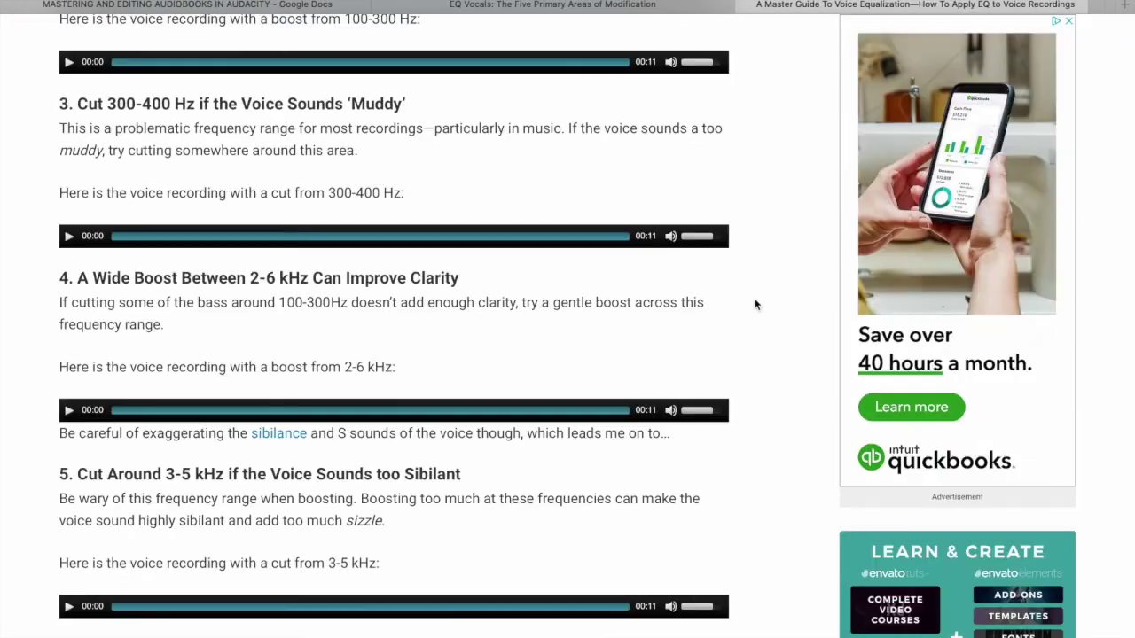
left_click(853, 5)
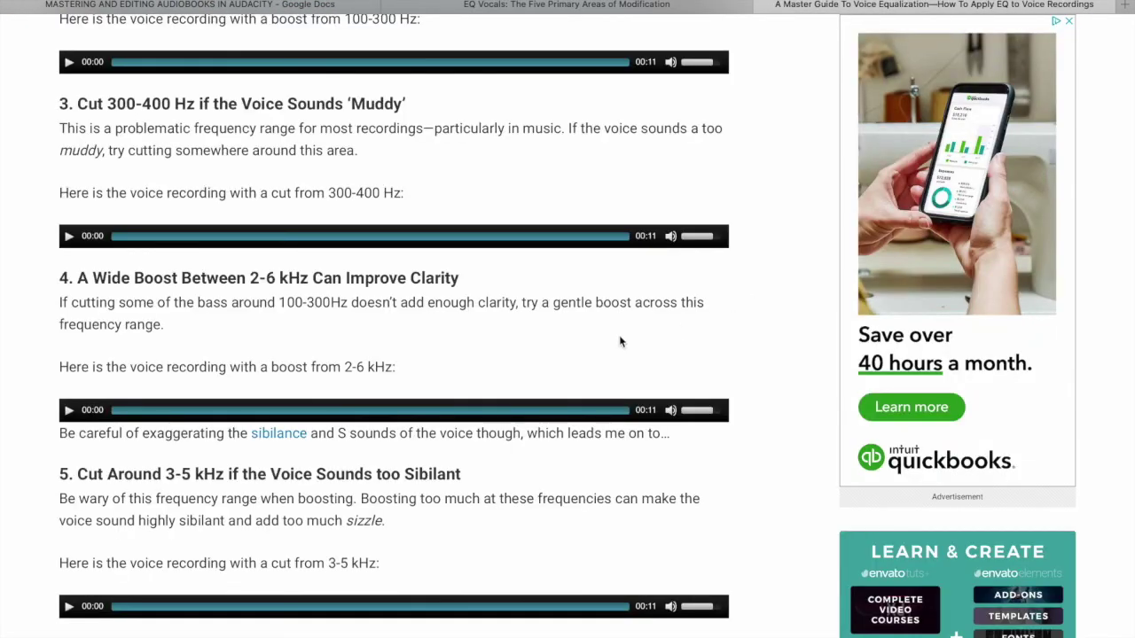
left_click(186, 4)
Read the guide's custom shortcuts, mastering macro and metadata sections, and highlight the complete MP3 export macro instructions
scroll(429, 264, "down", 15)
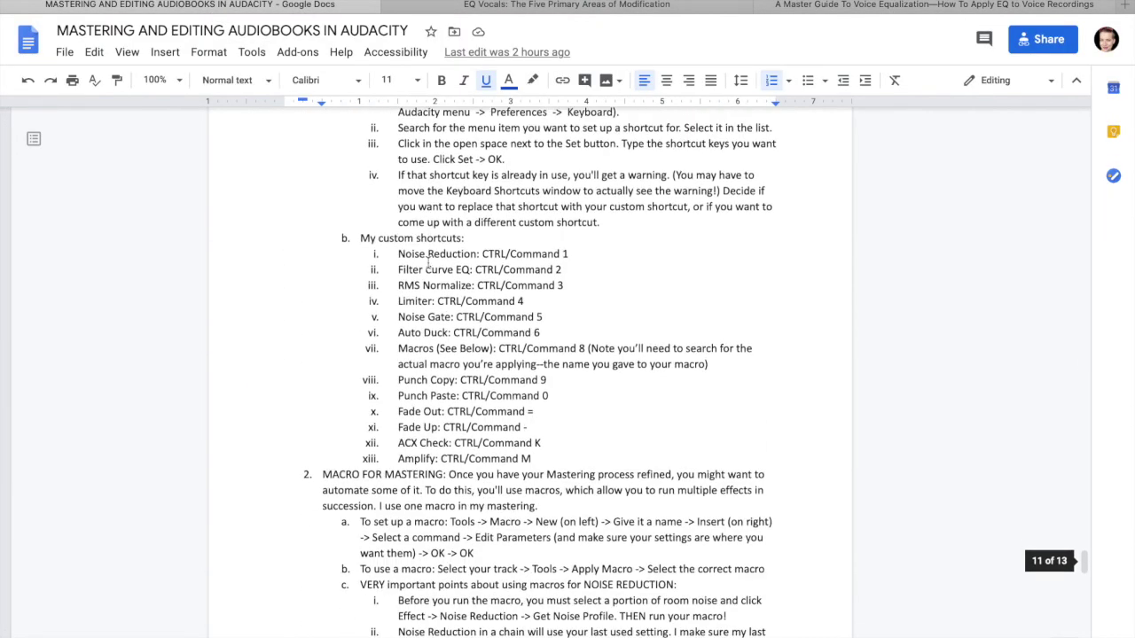
scroll(428, 264, "down", 2)
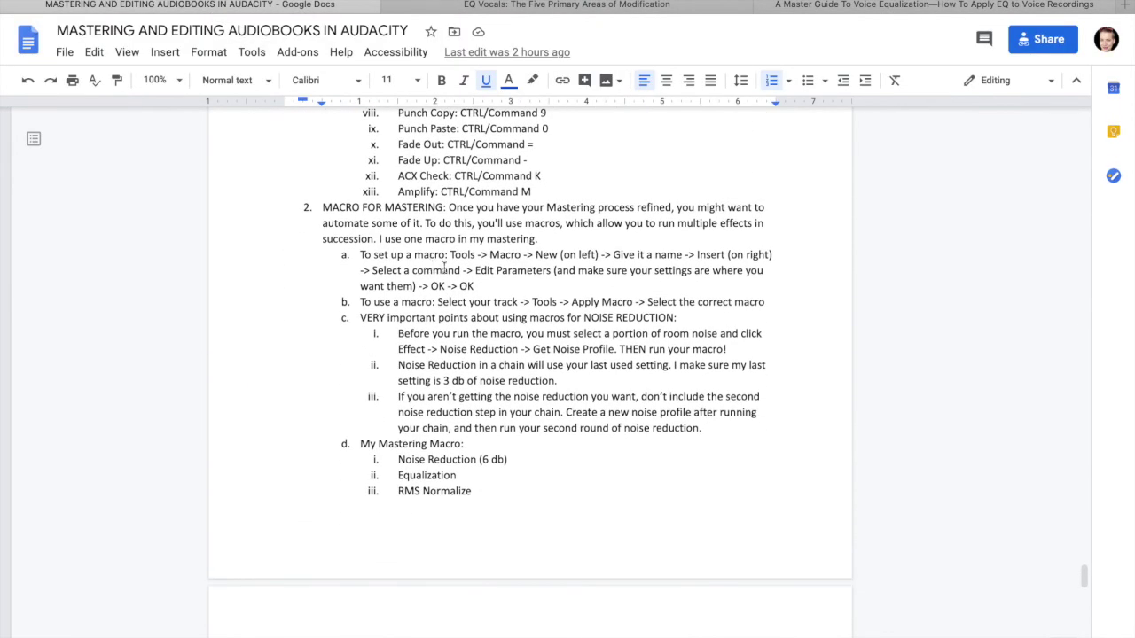
scroll(537, 381, "down", 4)
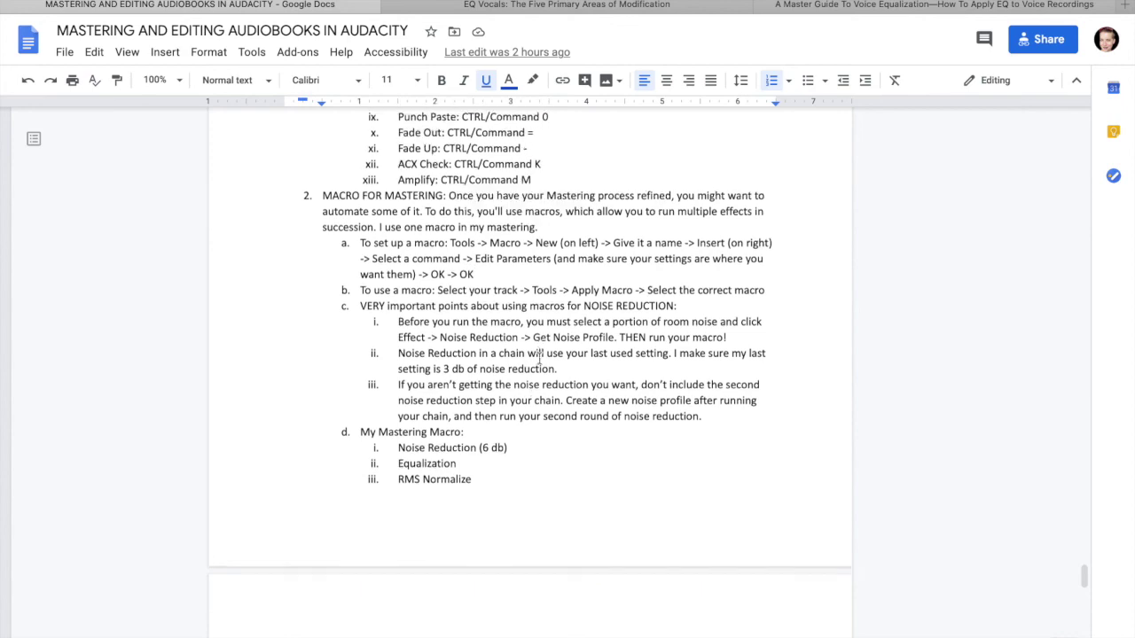
scroll(520, 364, "down", 2)
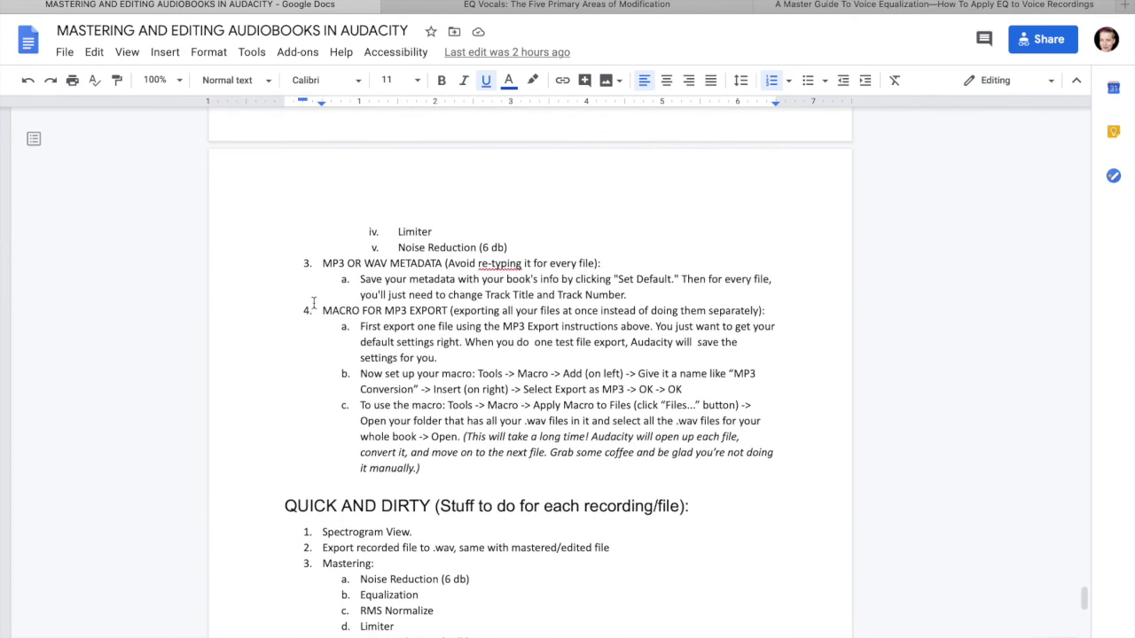
left_click_drag(317, 304, 497, 467)
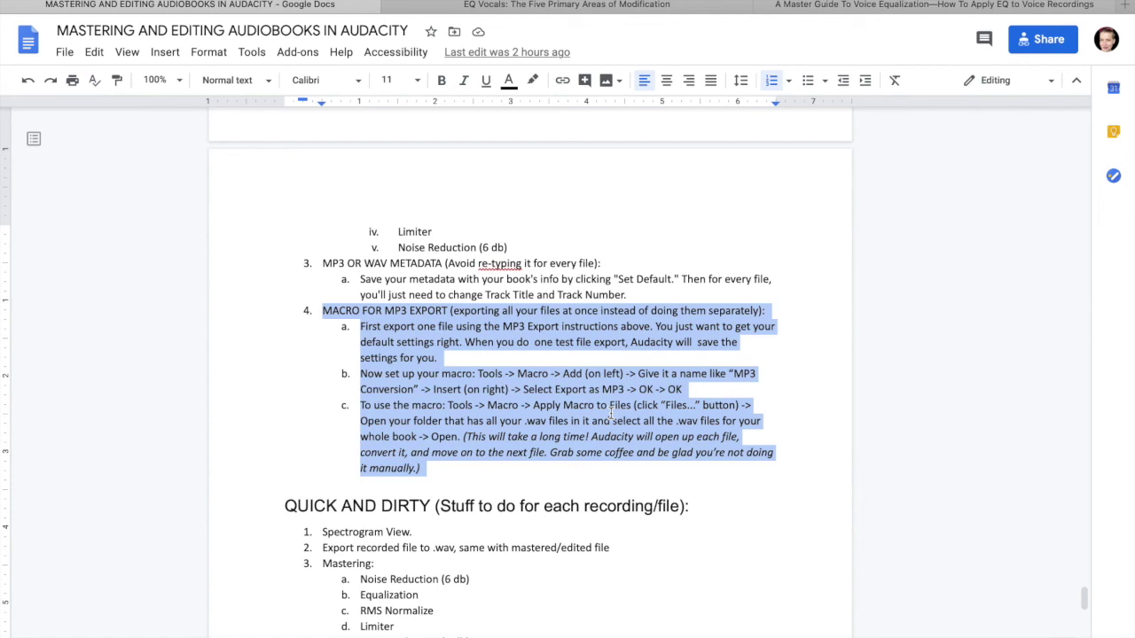
Review the guide's Quick and Dirty checklist, highlight it from Spectrogram View into the room tone item, and clear the highlight
scroll(611, 414, "down", 10)
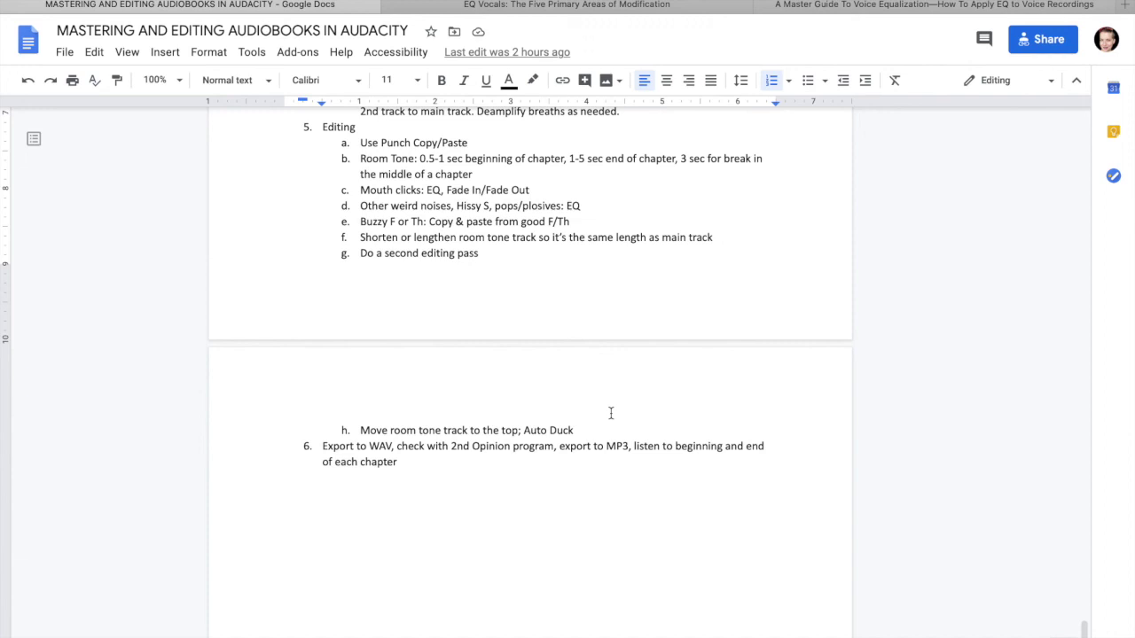
scroll(611, 414, "up", 5)
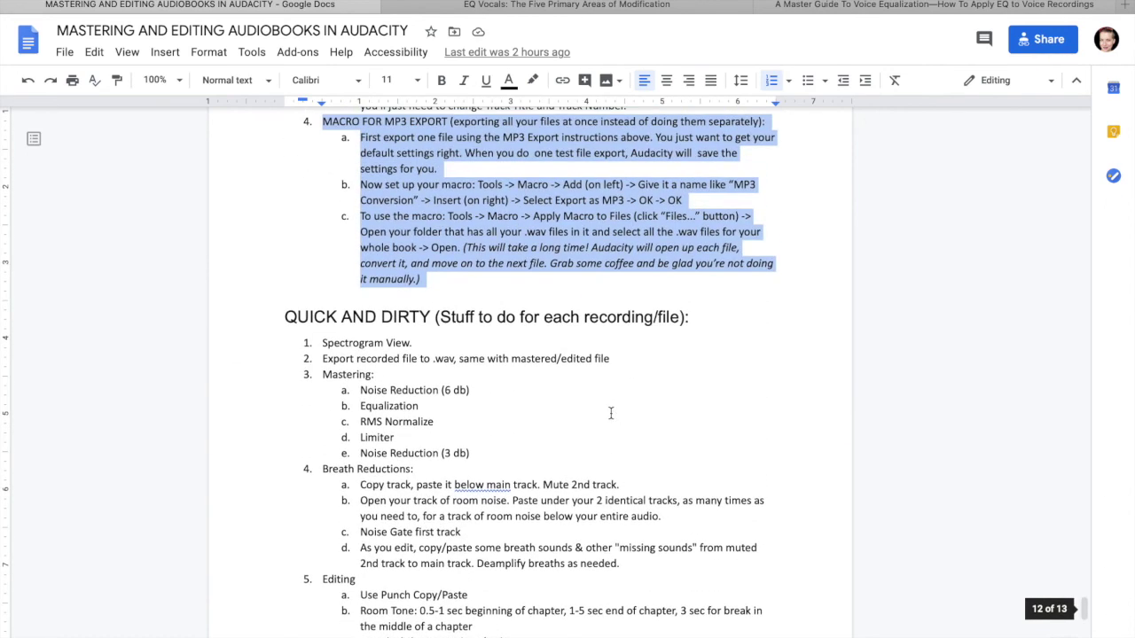
scroll(611, 414, "down", 1)
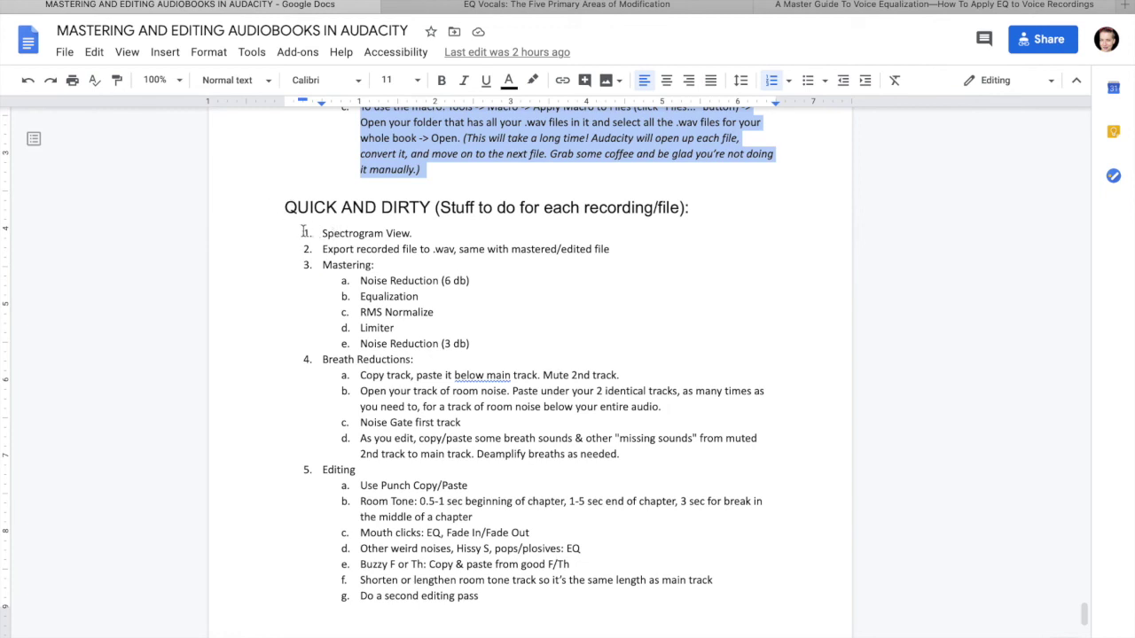
left_click_drag(316, 233, 458, 499)
scroll(460, 487, "down", 4)
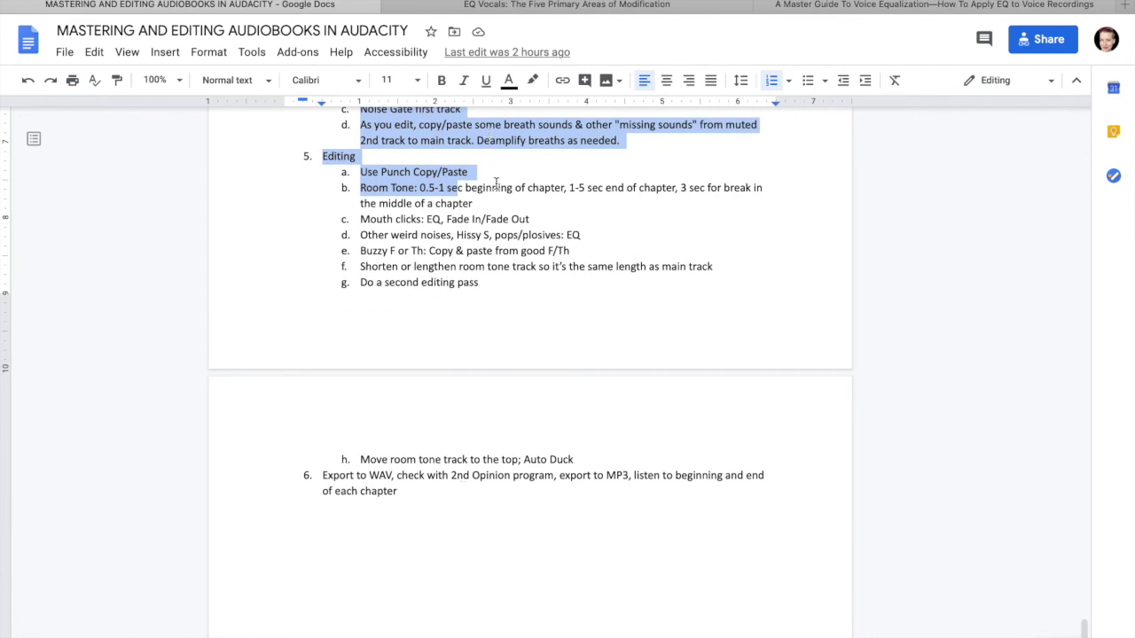
scroll(497, 184, "up", 2)
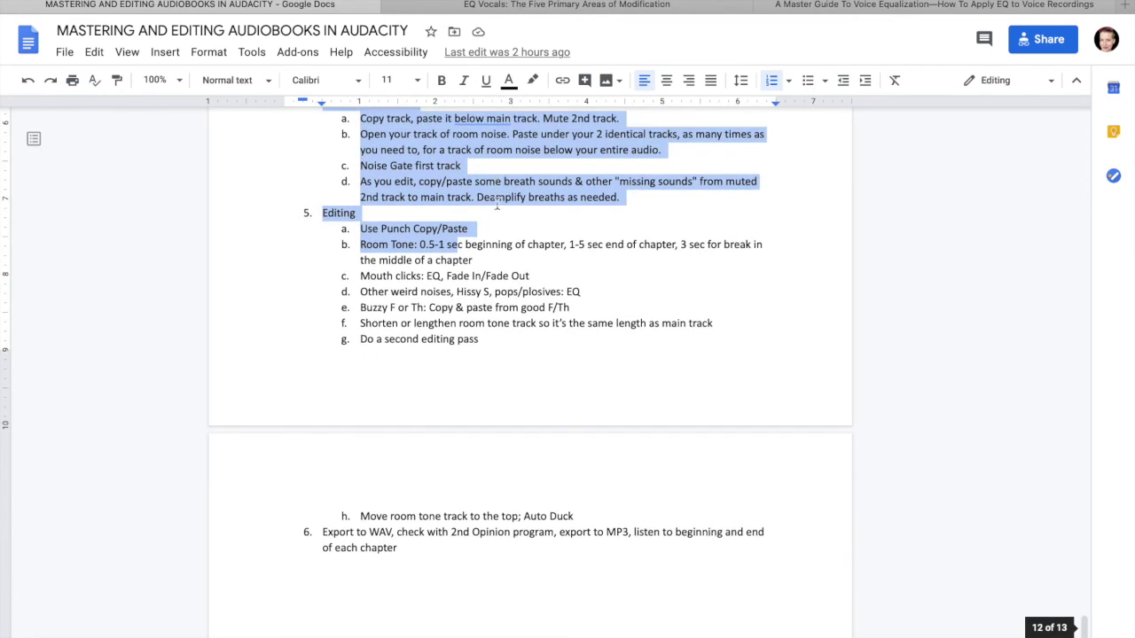
left_click(498, 210)
scroll(499, 211, "up", 5)
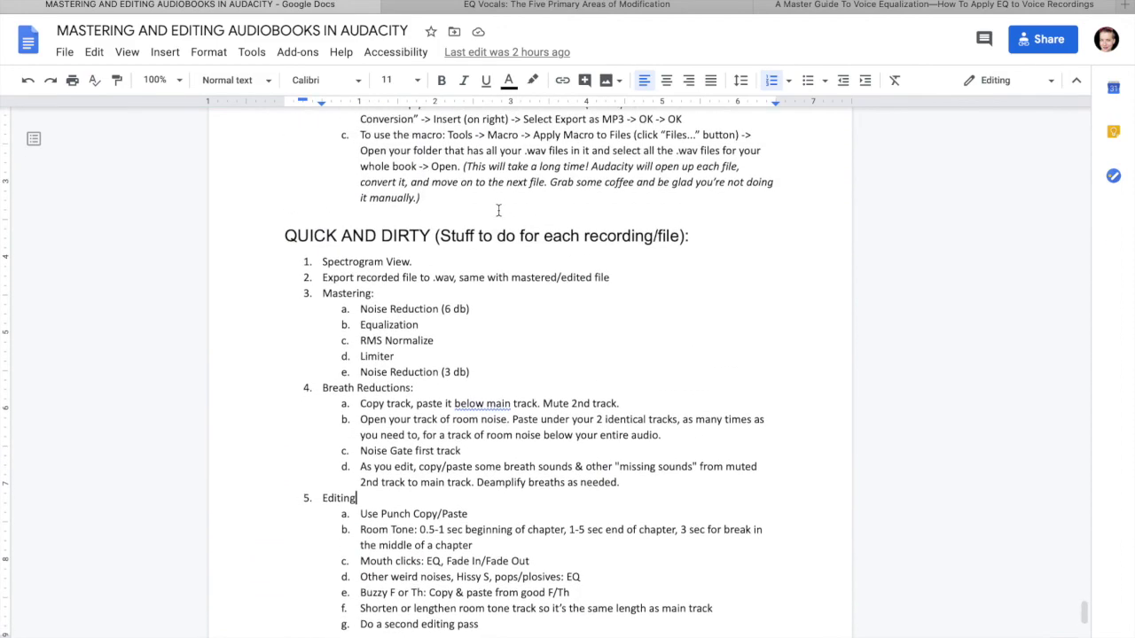